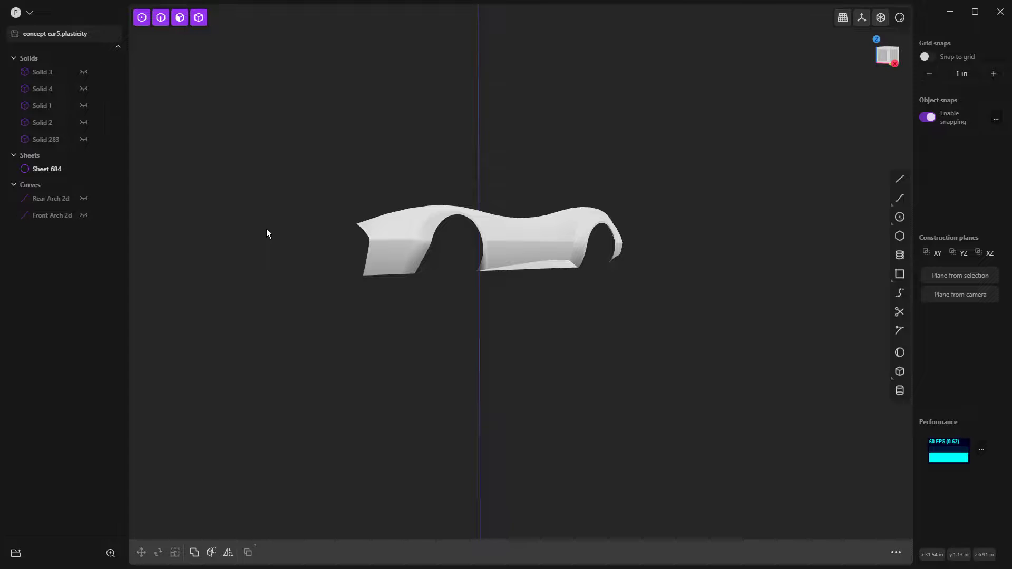
In the right view, draw a line from the front wheel arch's lower front corner to a point on the body's front edge, snapping to Middle.
key("KP_3")
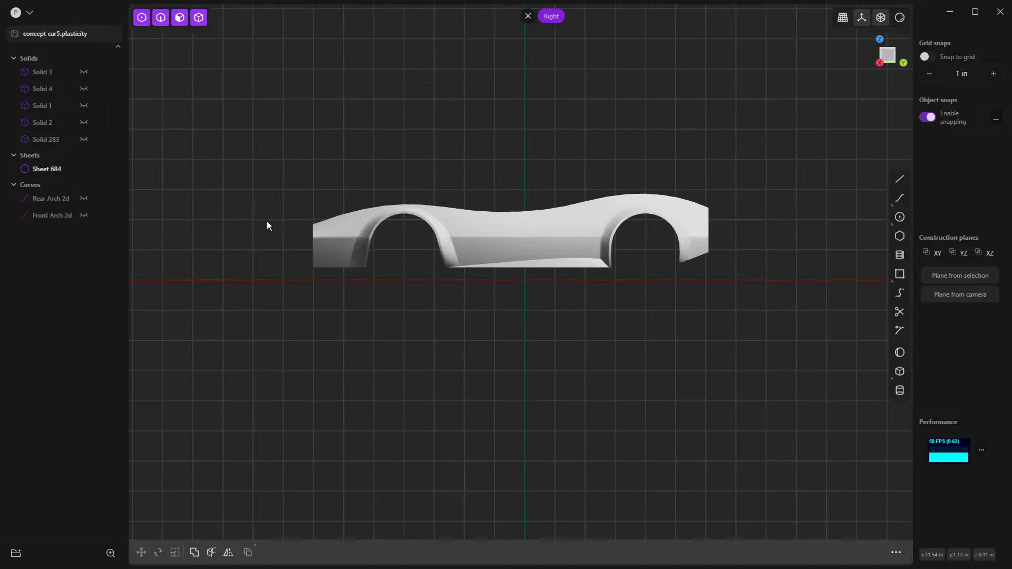
scroll(340, 264, "up", 5)
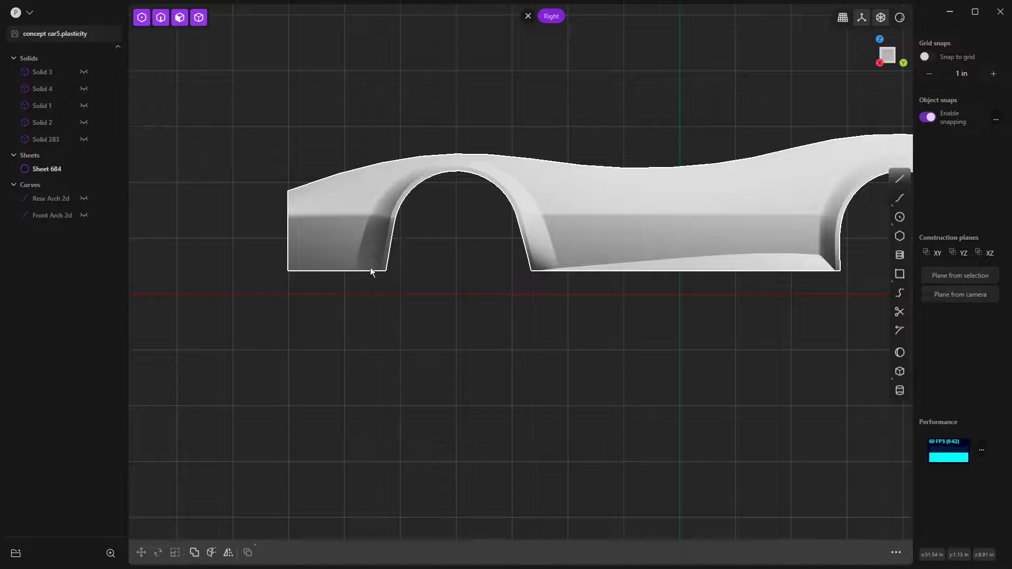
left_click(900, 180)
scroll(391, 274, "up", 4)
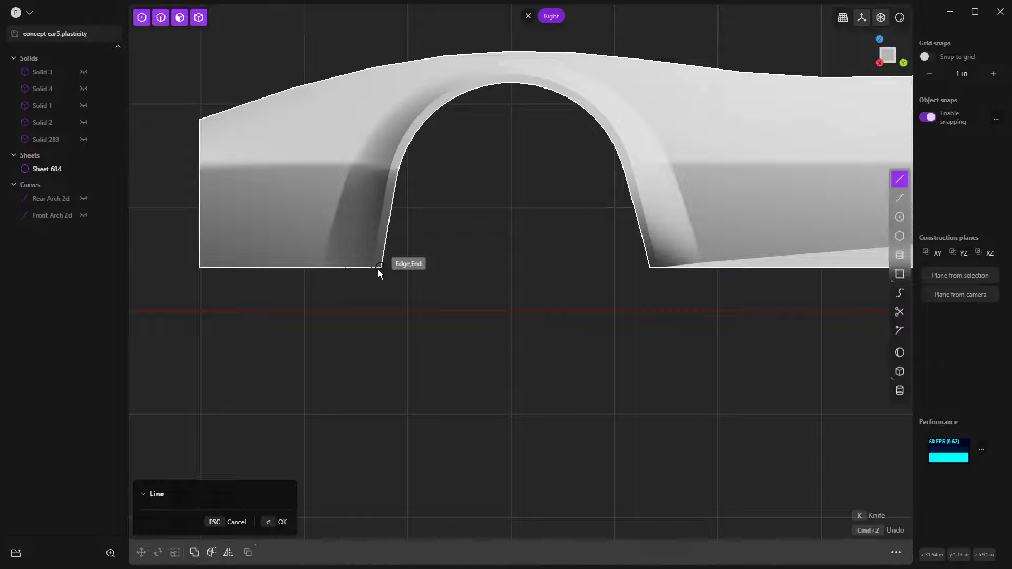
left_click(379, 269)
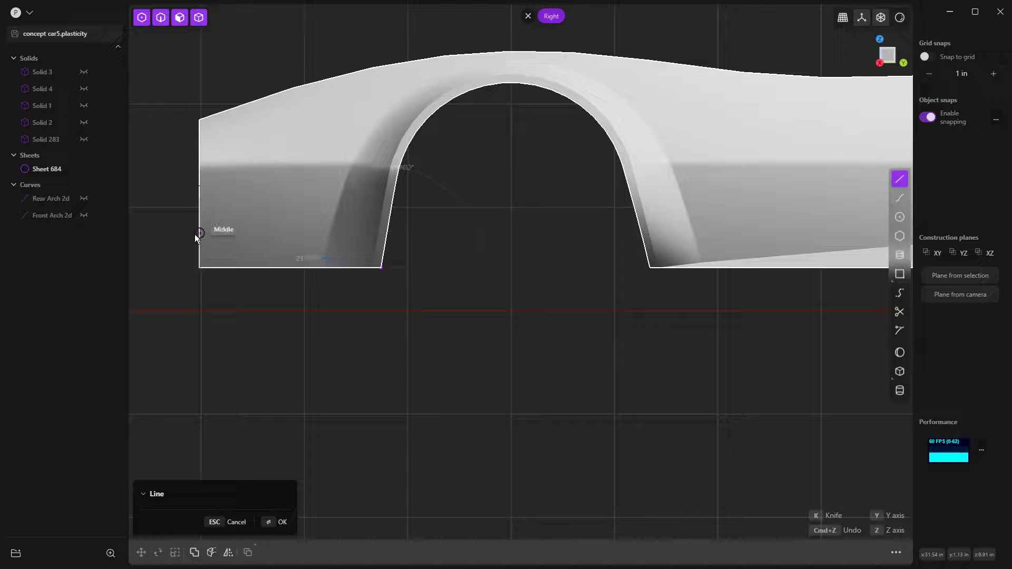
left_click(195, 234)
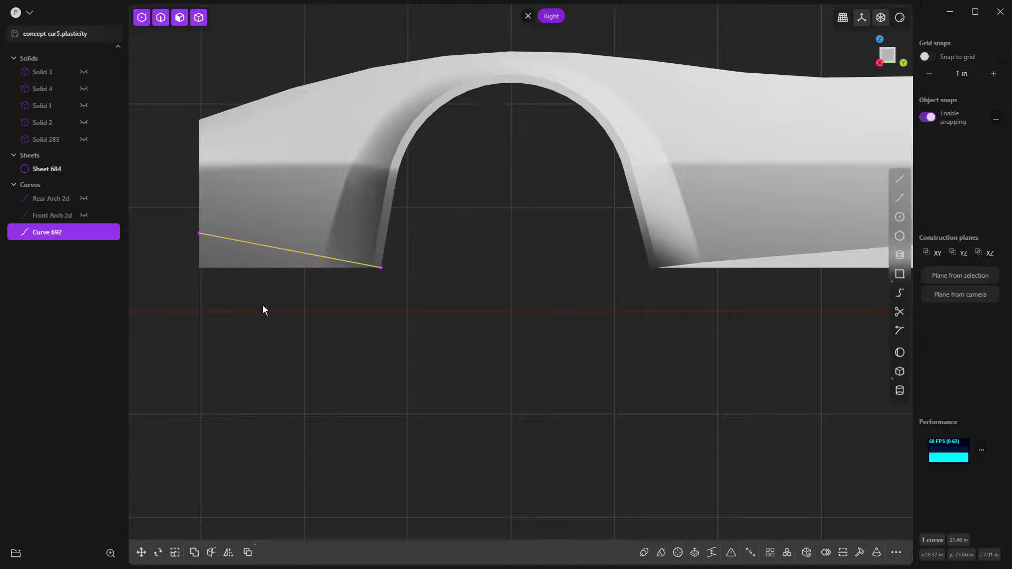
Cut the body sheet with the slanted line, and delete the lower cut-off piece and the line.
key("c")
left_click(239, 257)
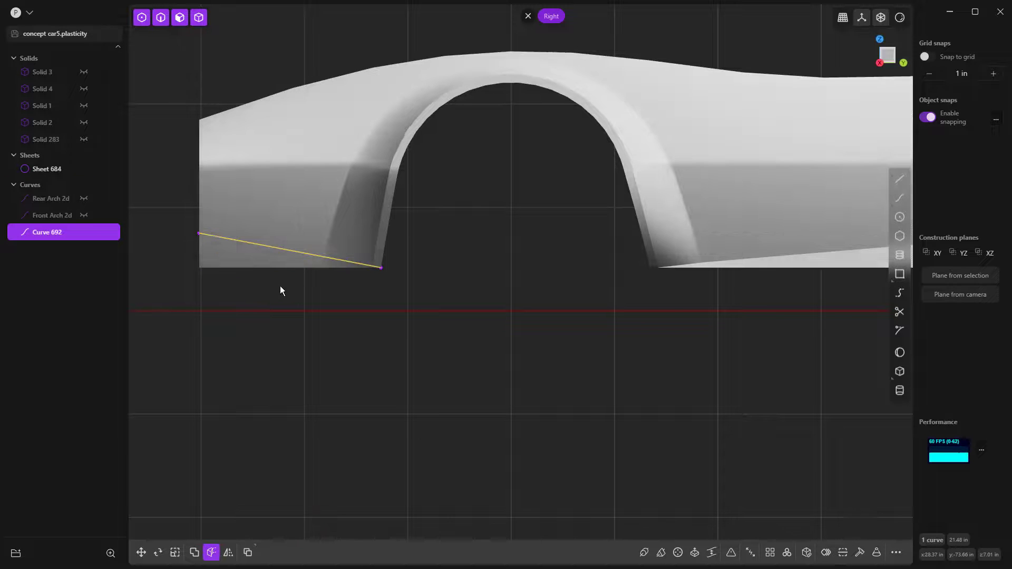
left_click(250, 259)
key("Delete")
key("Delete")
left_click(264, 243)
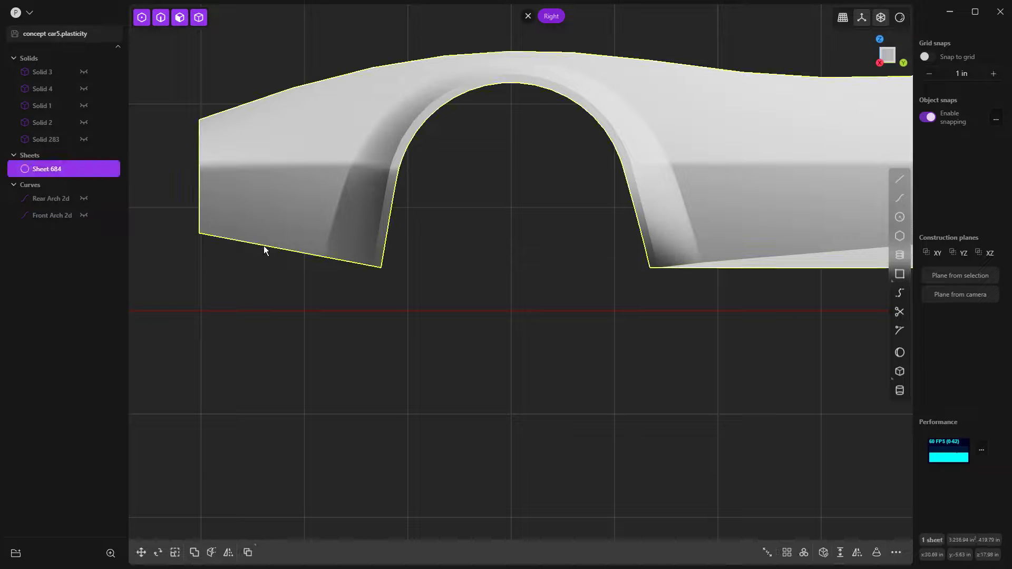
left_click(263, 245)
key("e")
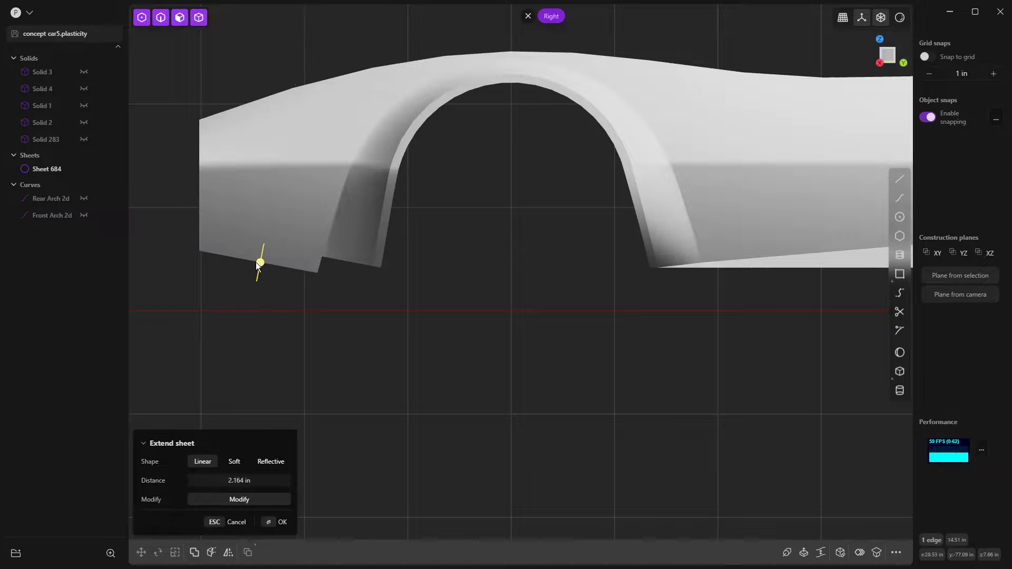
left_click(259, 264)
Turn on the display of edges on the body model.
scroll(327, 289, "down", 5)
middle_click_drag(318, 358, 367, 370)
left_click(900, 18)
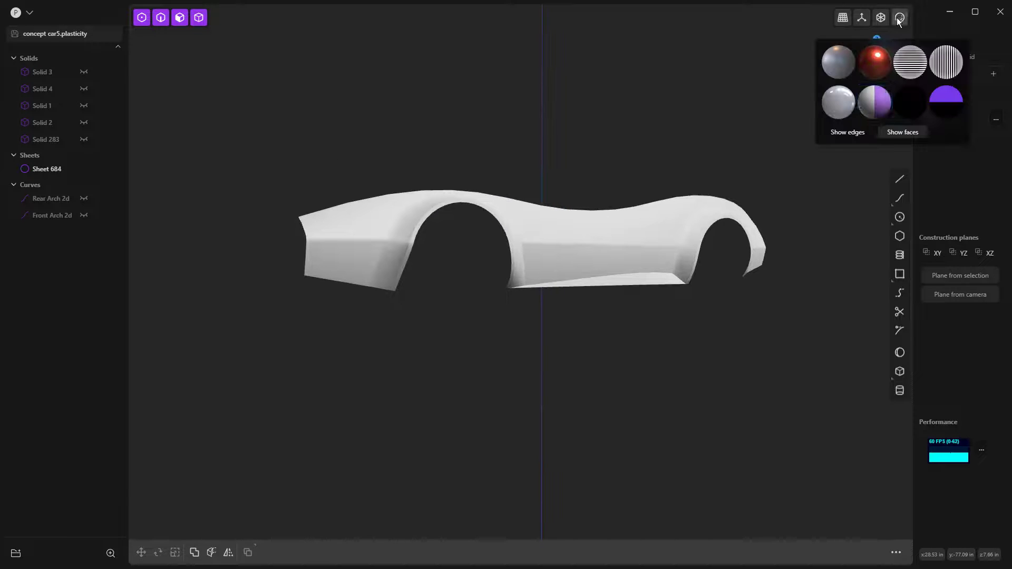
left_click(841, 127)
scroll(456, 312, "down", 2)
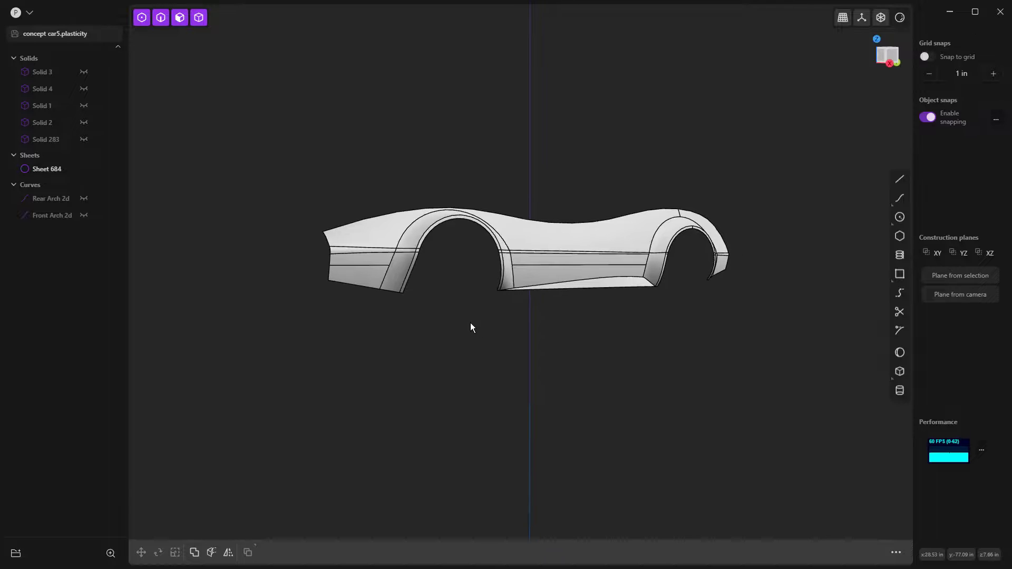
middle_click_drag(463, 330, 503, 365)
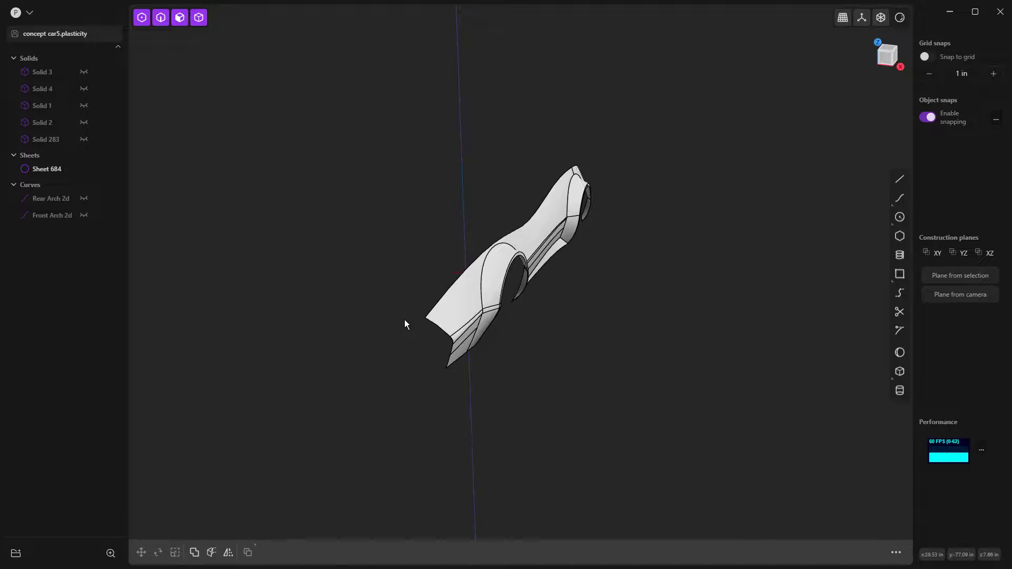
In the top view, draw a line about 13.4 in long from the sheet's inner front corner, slanting rearward past its outer side.
key("KP_7")
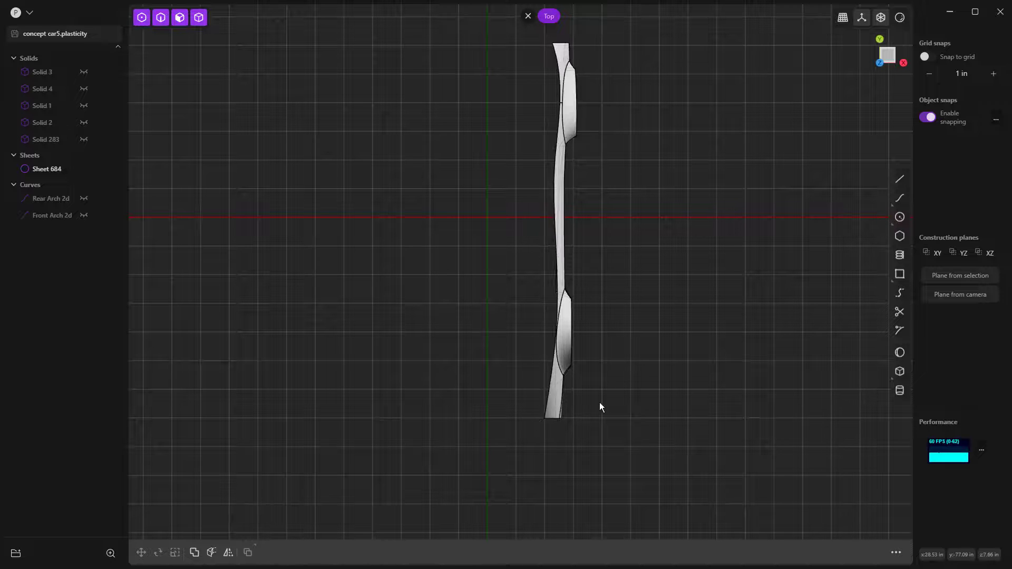
scroll(561, 419, "up", 5)
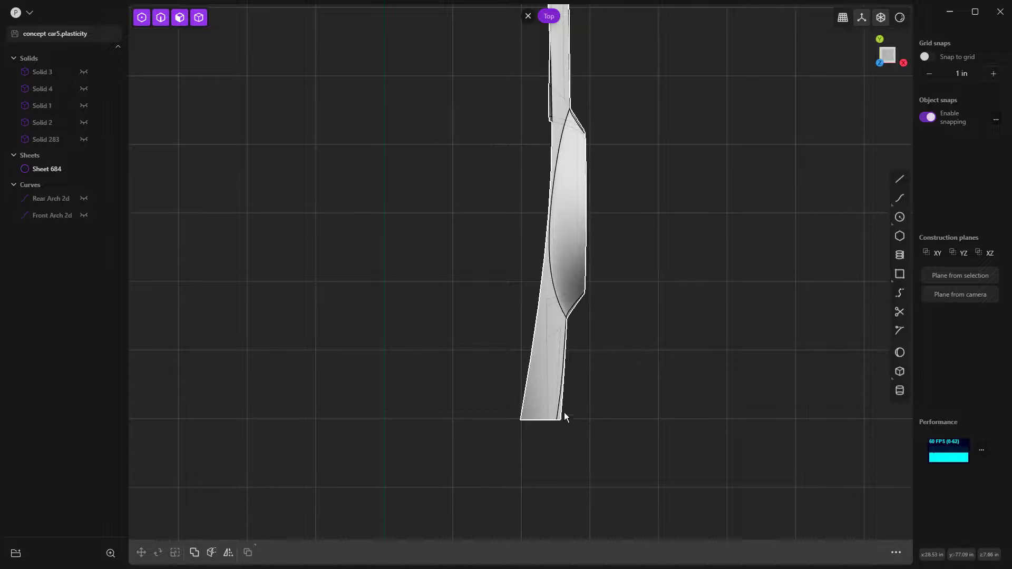
mouse_move(600, 386)
middle_mouse_down()
mouse_move(629, 379)
mouse_move(640, 332)
mouse_move(606, 370)
middle_mouse_up()
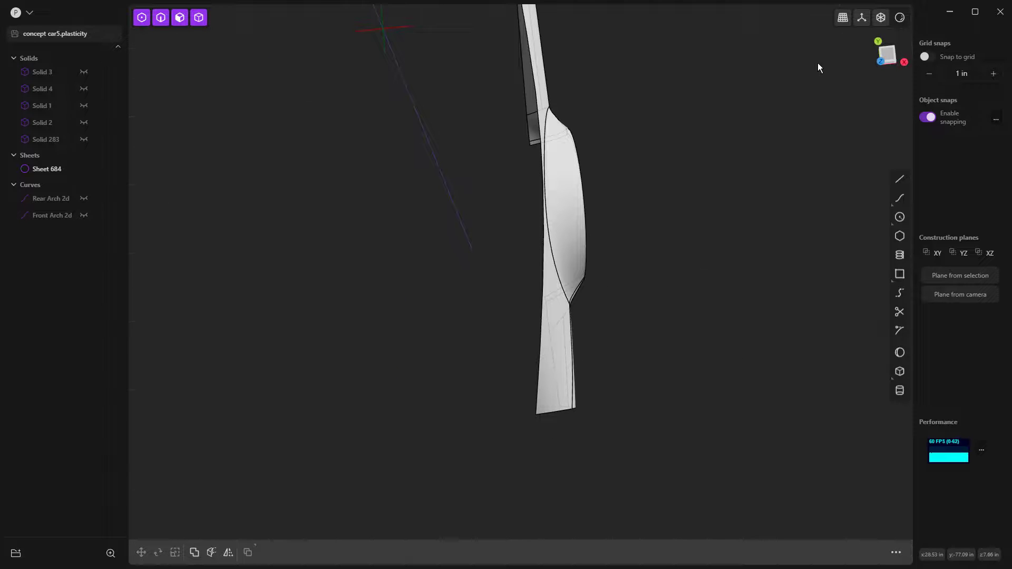
key("KP_7")
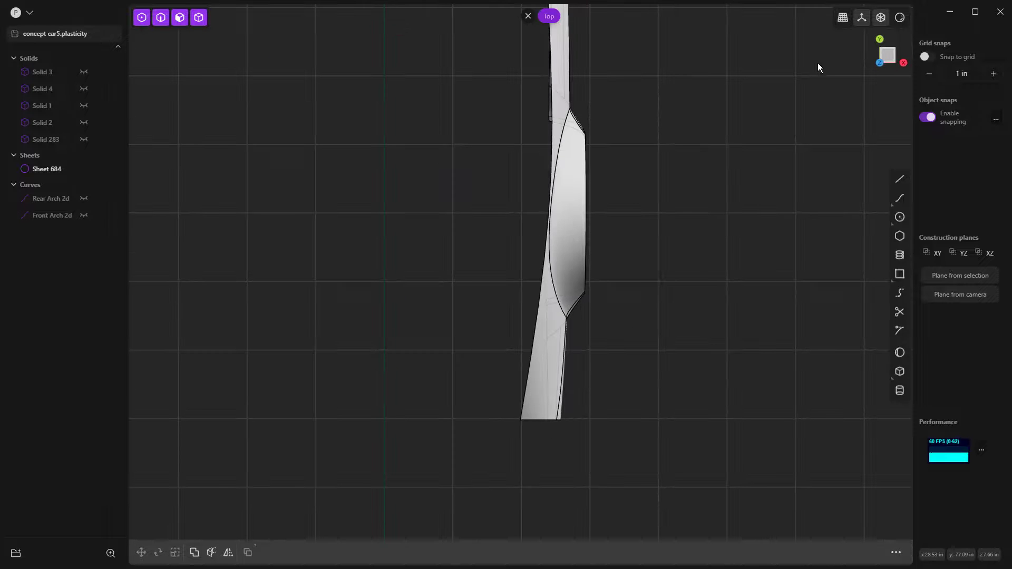
left_click(902, 178)
left_click(520, 420)
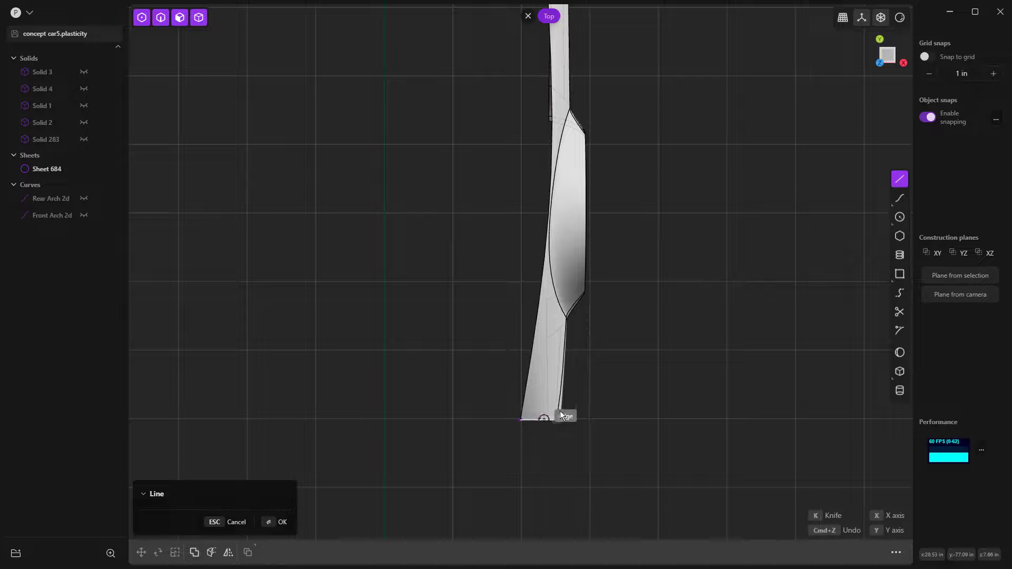
left_click(595, 406)
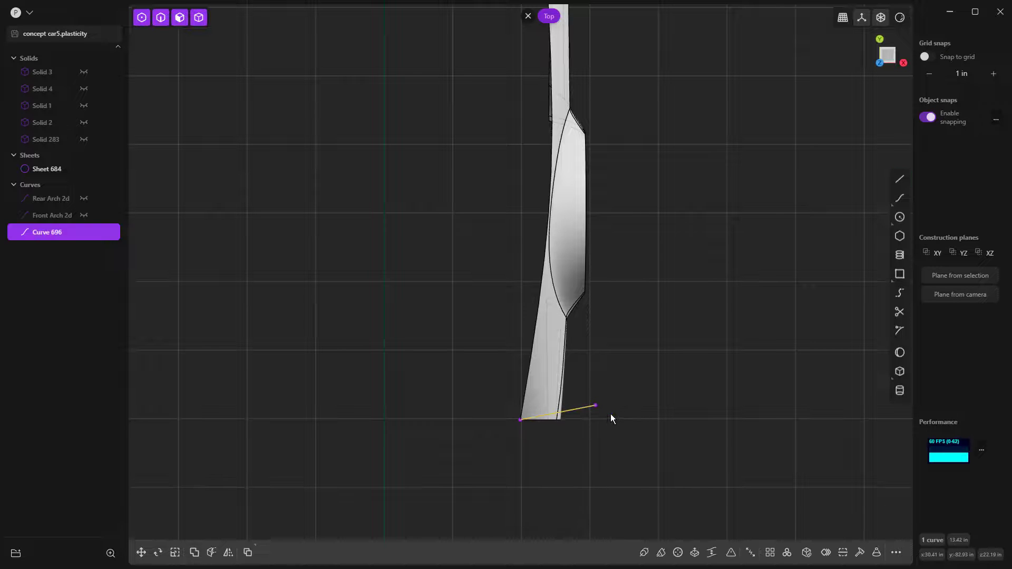
Cut the body sheet with the slanted line, and delete the front cut-off piece and the cutting line.
key("c")
left_click(559, 419)
left_click(569, 415)
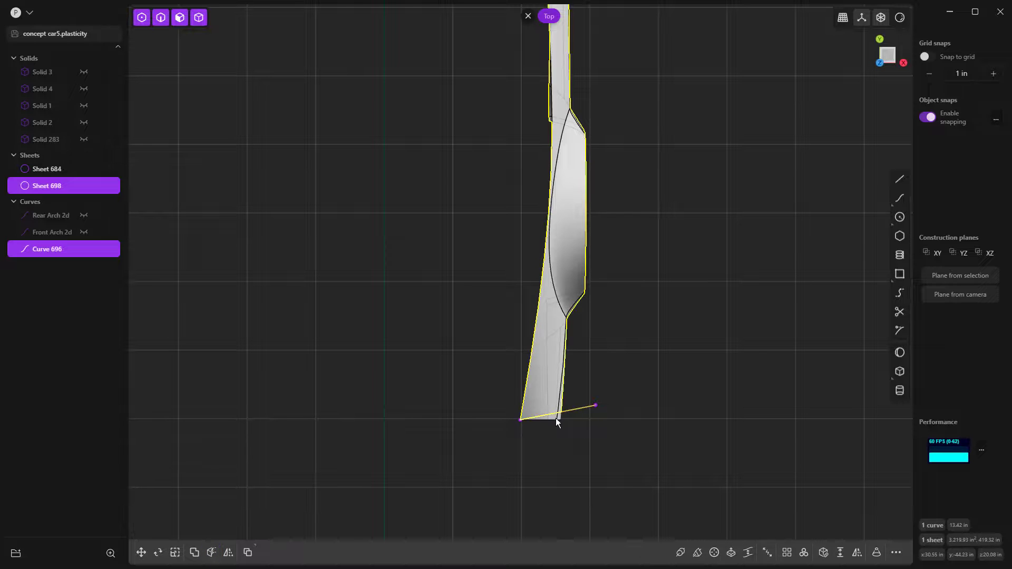
left_click(555, 418)
key("Delete")
left_click(571, 409)
key("Delete")
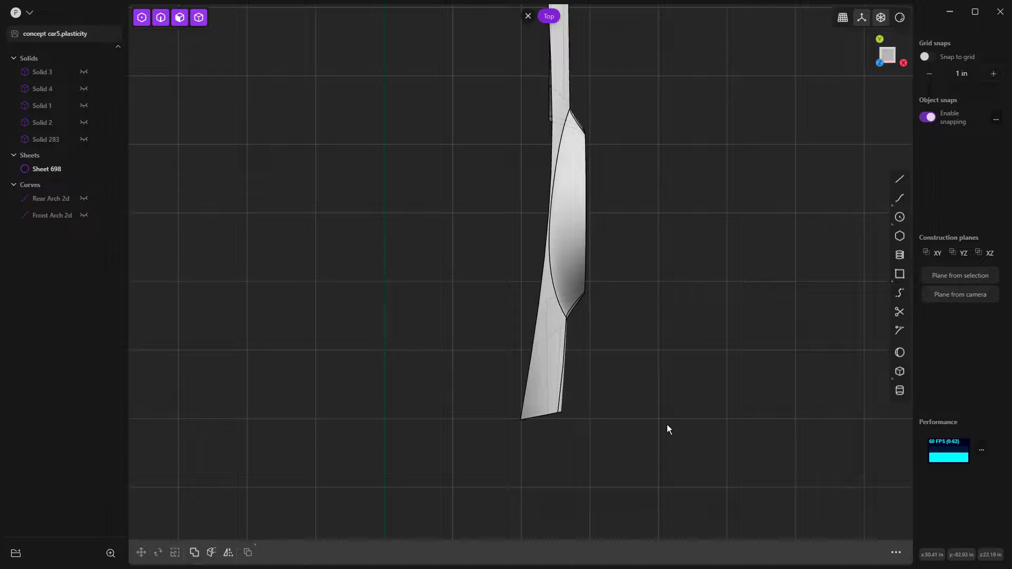
Draw a two-segment line from the sheet's inner front corner to the Y axis, continuing about 9.1 in parallel to the X axis.
scroll(669, 422, "down", 2)
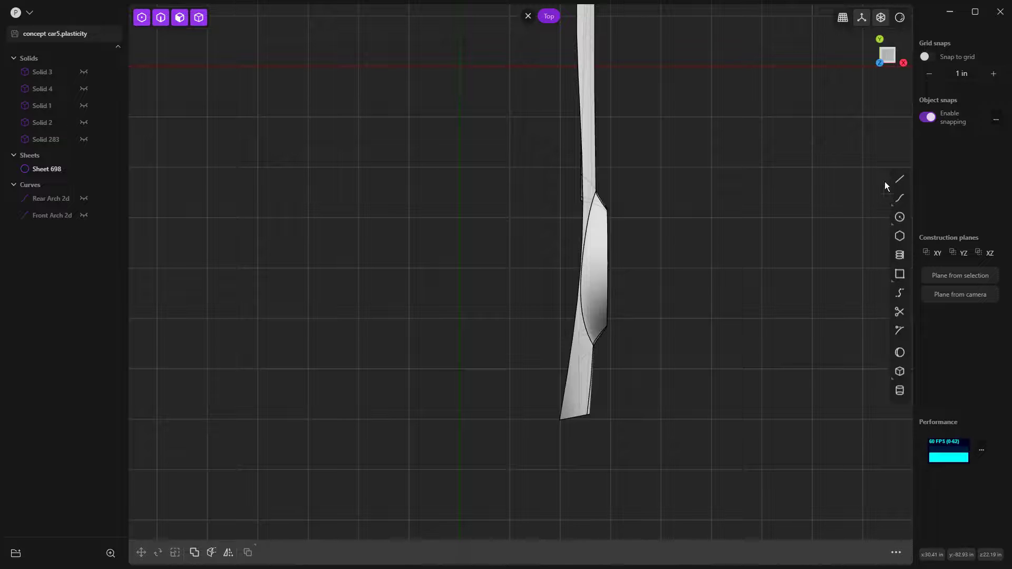
left_click(899, 179)
left_click(560, 421)
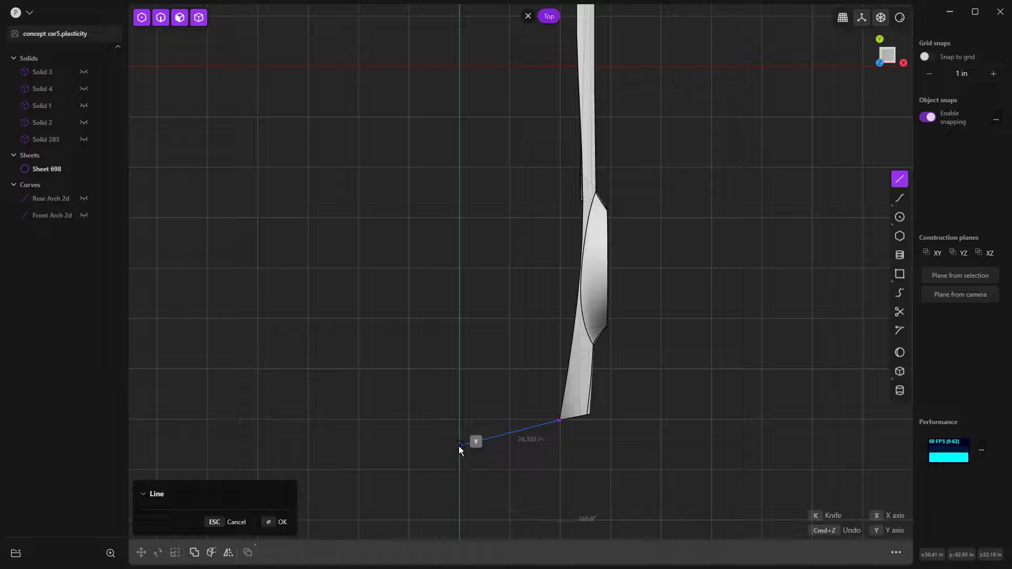
left_click(457, 435)
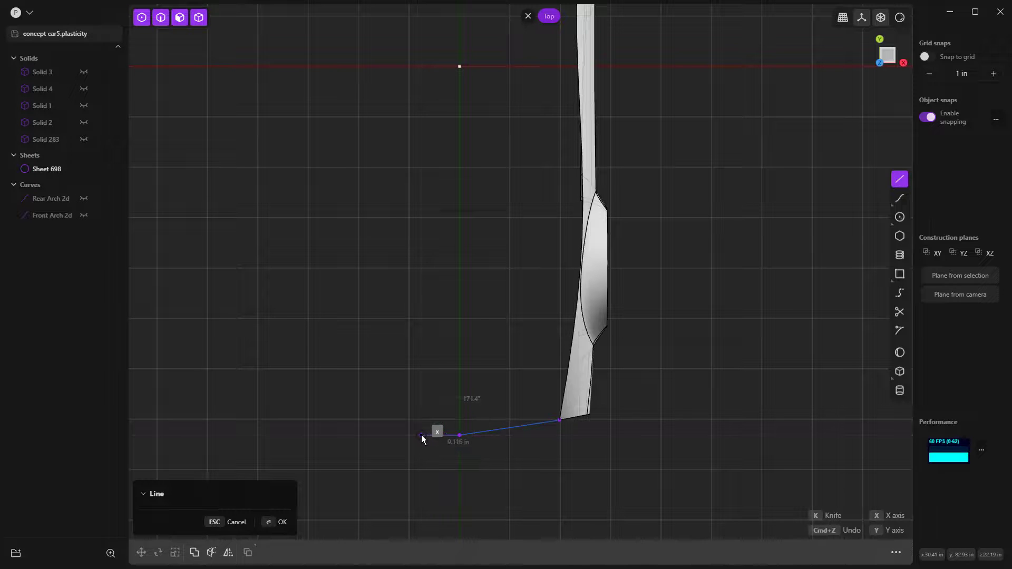
left_click(421, 435)
key("Return")
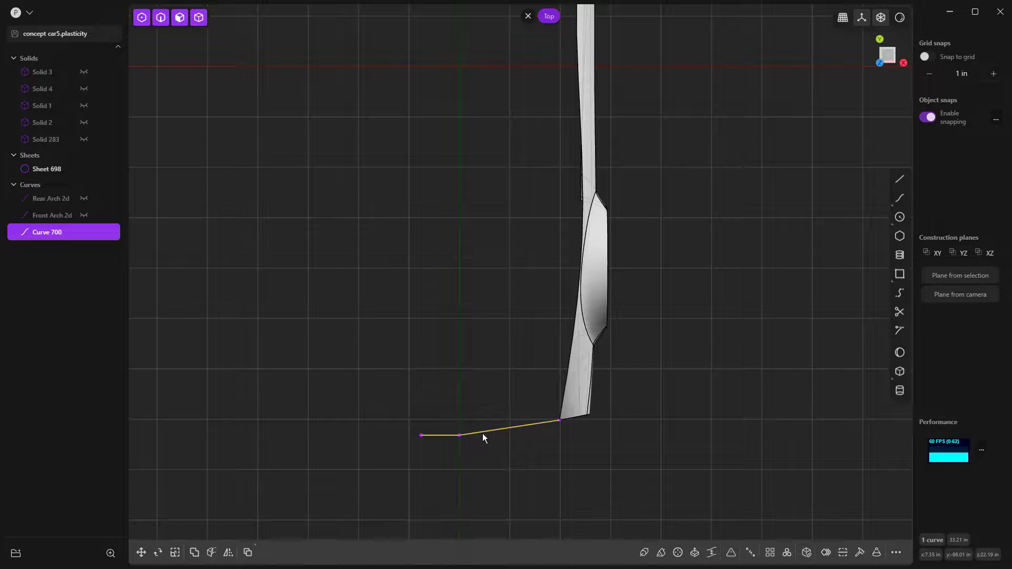
Unjoin the two-segment line into separate curves.
key("alt+j")
left_click(510, 466)
scroll(510, 465, "down", 5)
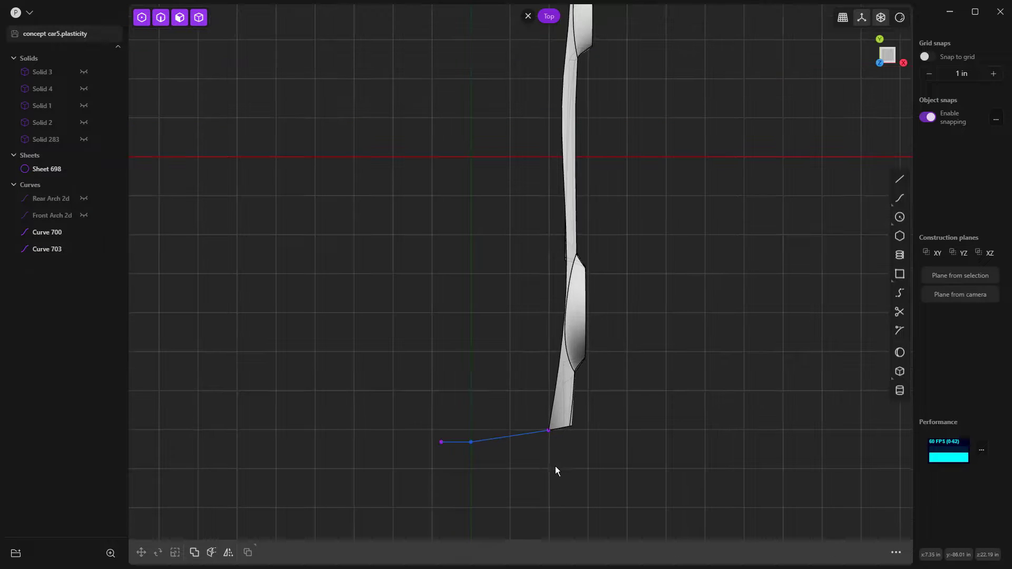
In the front view, move the short straight segment down about 1.1 in along the Z axis.
middle_click_drag(568, 475, 564, 401)
key("1")
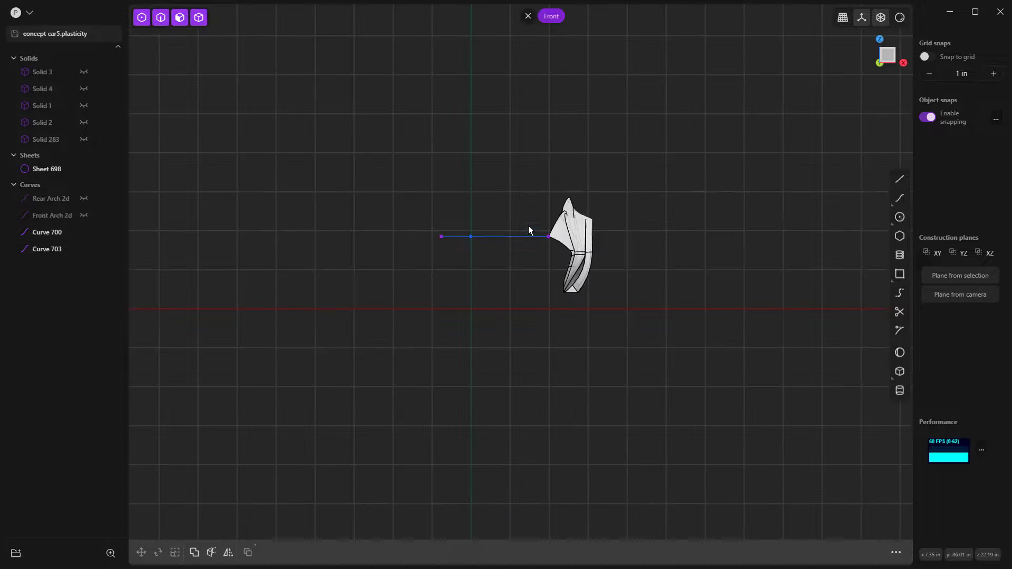
scroll(557, 243, "up", 3)
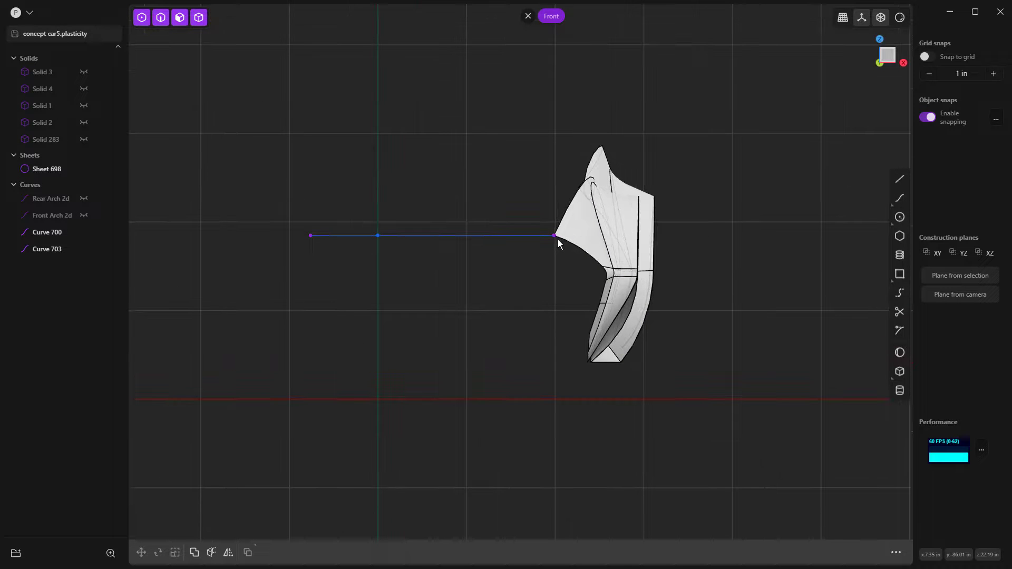
left_click_drag(281, 208, 390, 261)
key("g")
key("z")
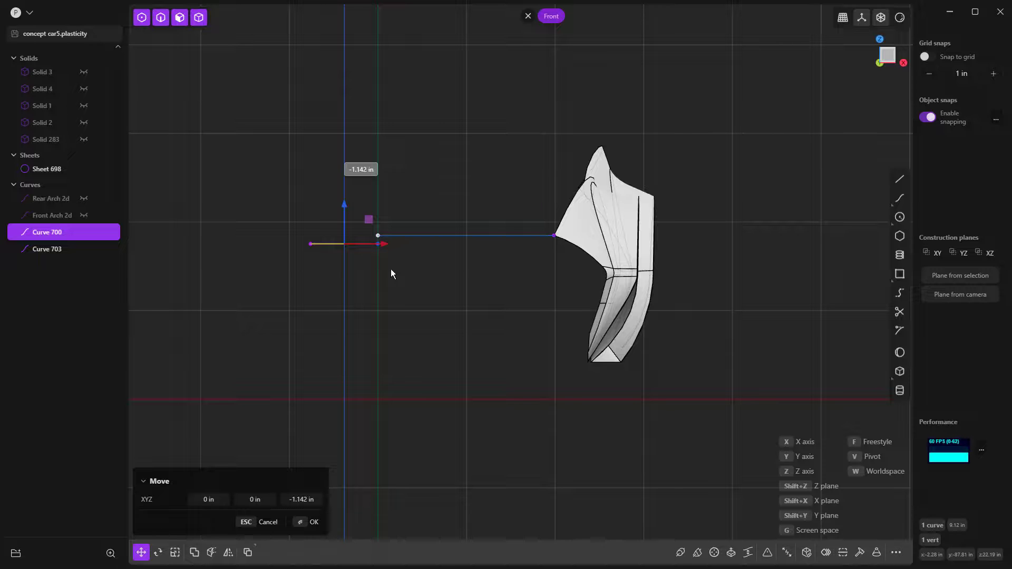
left_click(390, 269)
left_click(425, 277)
Delete the longer segment that runs to the body's front corner.
middle_click_drag(426, 277, 473, 316)
left_click(473, 316)
key("Delete")
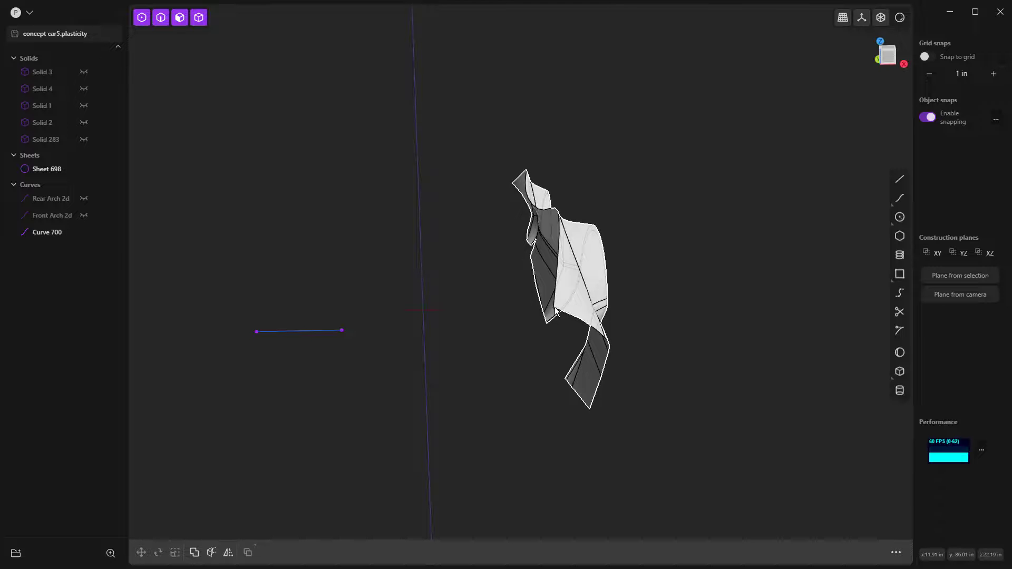
Bridge the inner end of the short straight segment to the side sheet's upper front corner, with G0 end curvature.
left_click(900, 293)
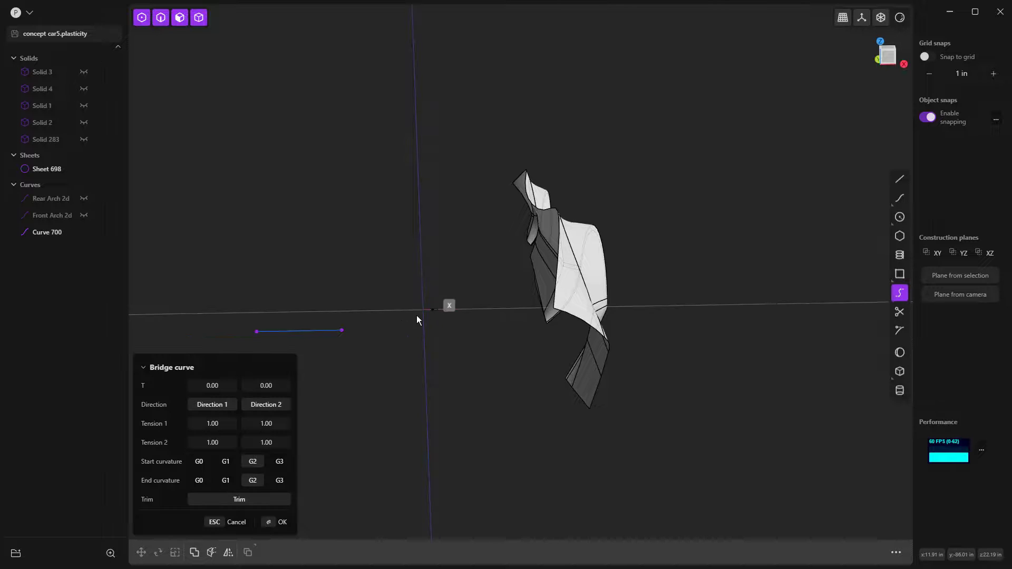
scroll(411, 323, "up", 3)
left_click(307, 340)
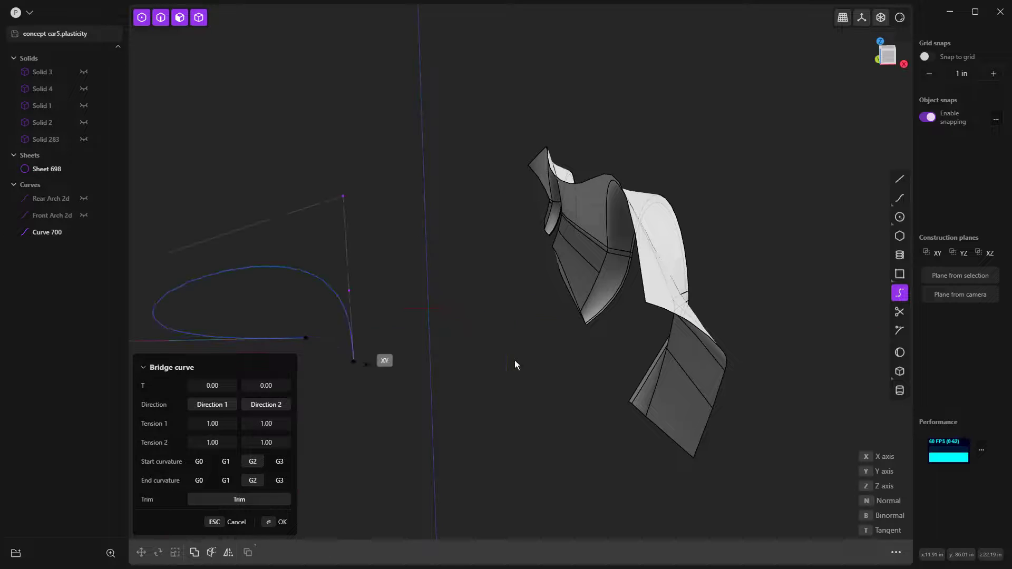
left_click(643, 310)
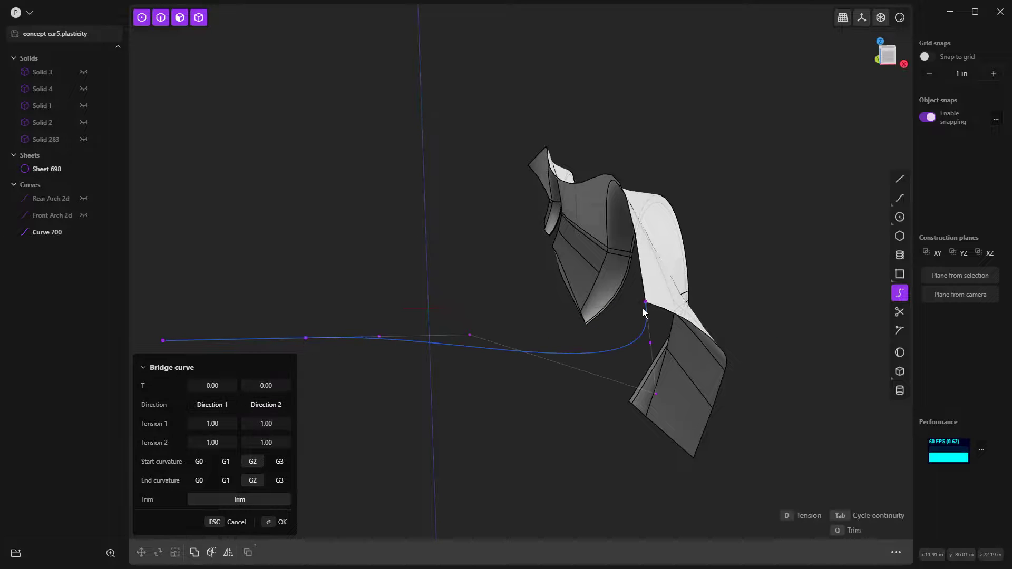
left_click(199, 481)
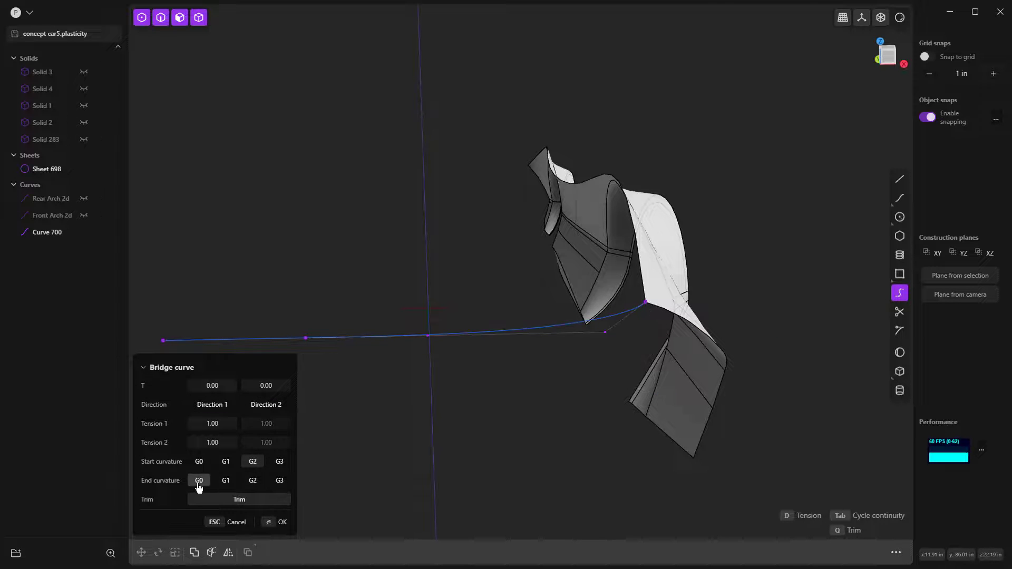
Check the bridge curve in the top view and set its start curvature to G1.
key("KP_7")
scroll(592, 201, "down", 3)
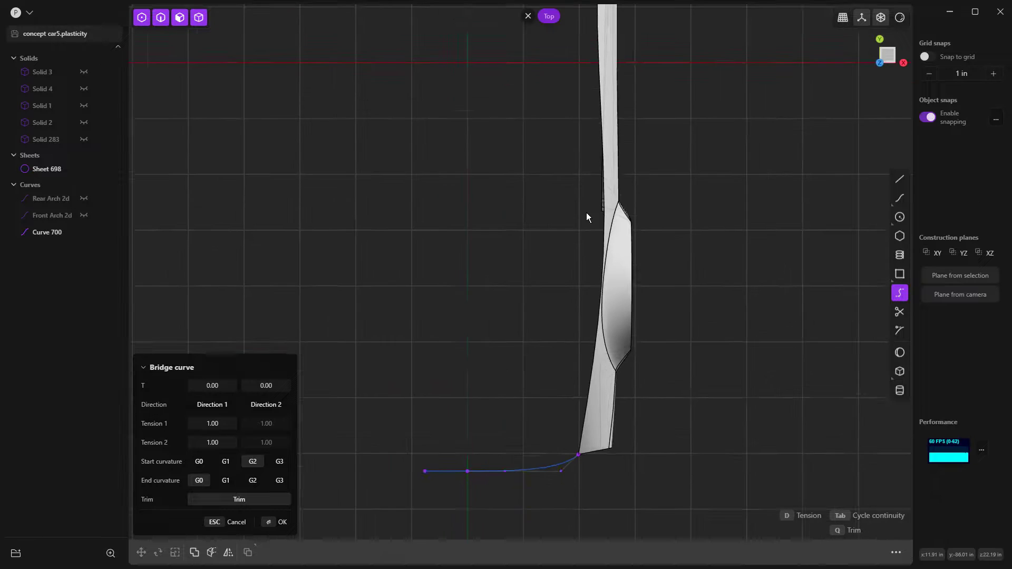
scroll(524, 364, "up", 2)
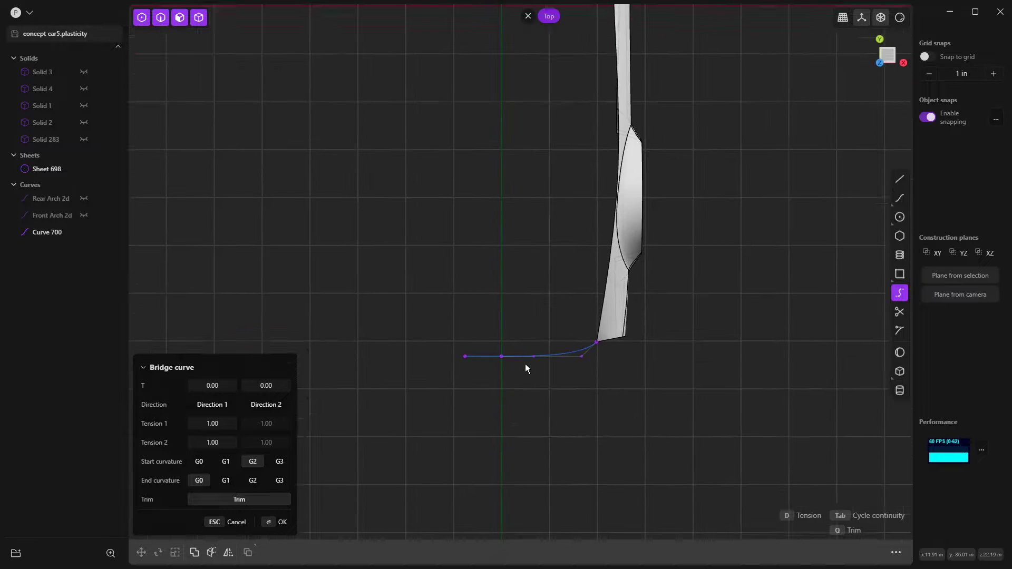
left_click(225, 462)
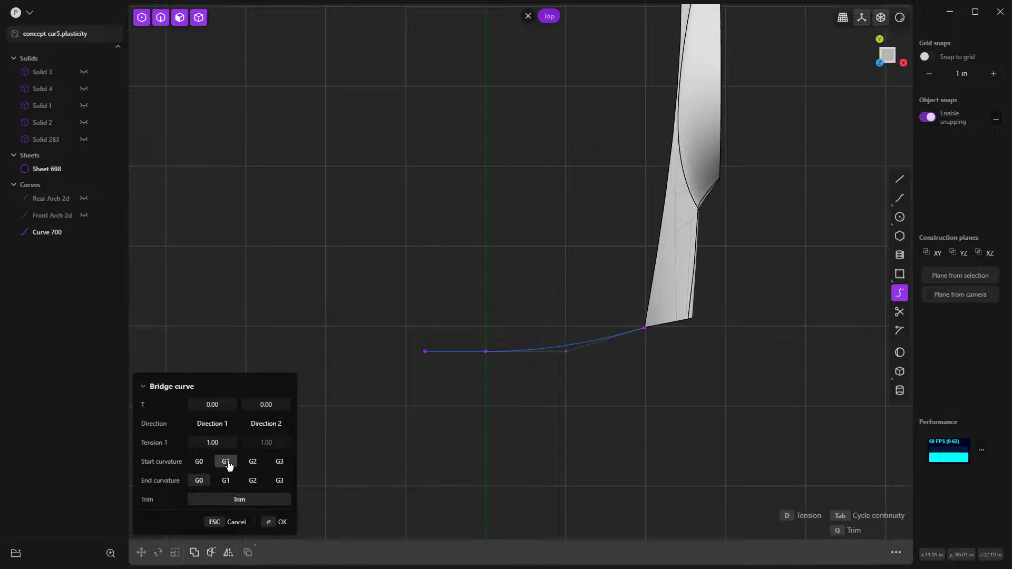
right_click(567, 382)
Delete the short straight helper segment beyond the centre line, keeping only the bridge curve.
left_click(470, 360)
left_click(467, 351)
key("Delete")
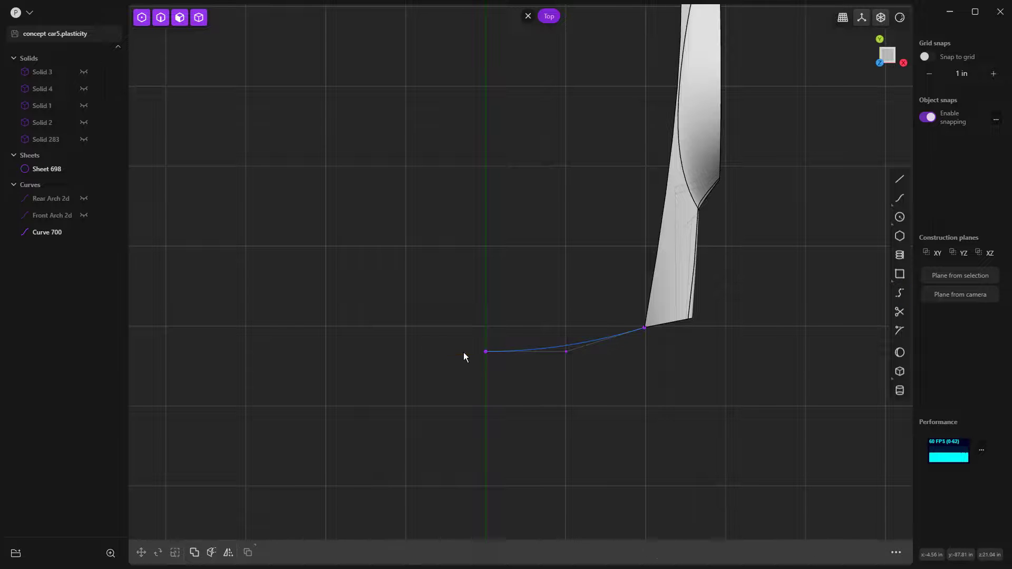
Try to mirror the front bridge curve across the car's centre plane along the X axis.
scroll(537, 303, "down", 3)
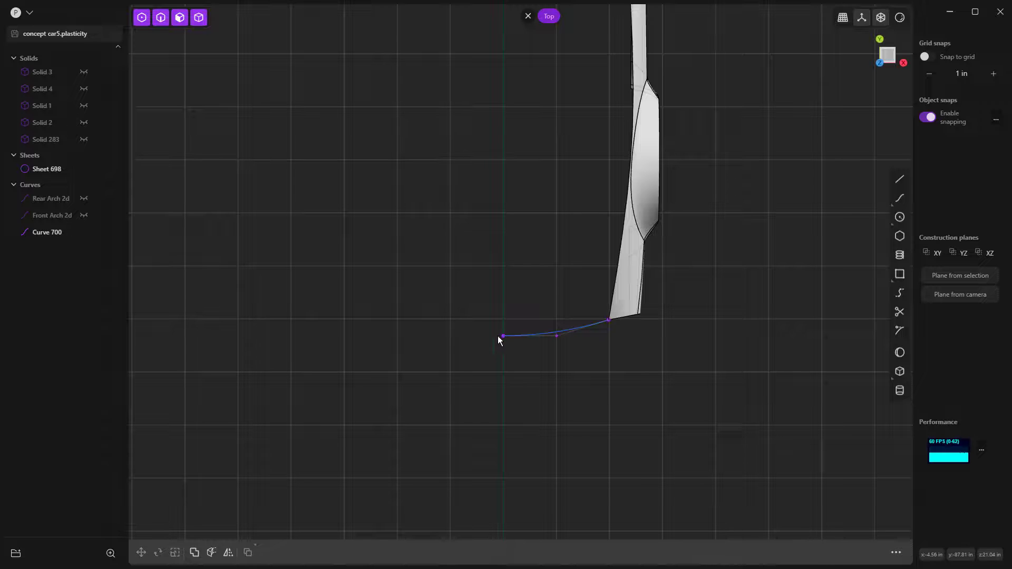
left_click(527, 335)
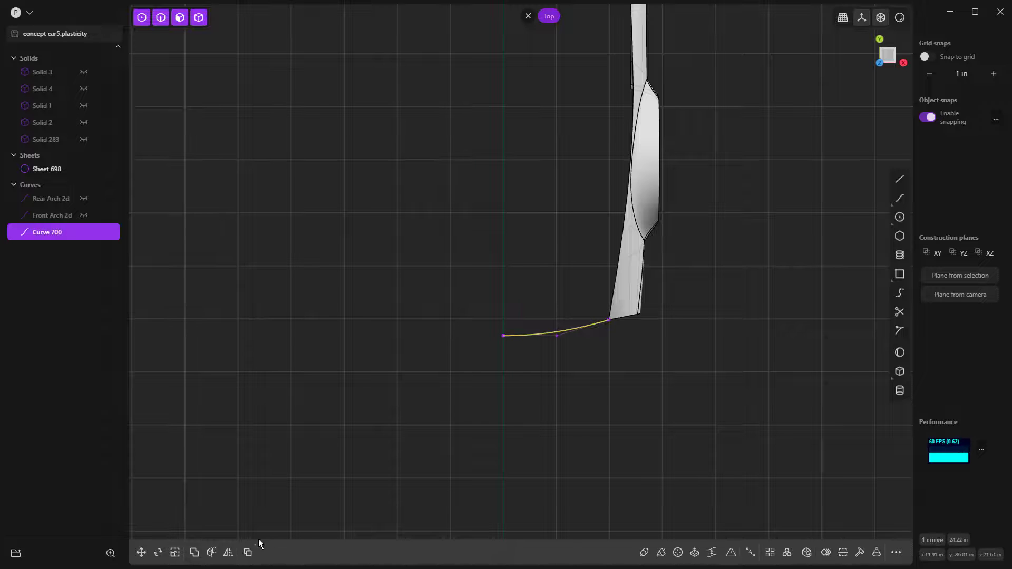
left_click(228, 552)
scroll(469, 295, "down", 2)
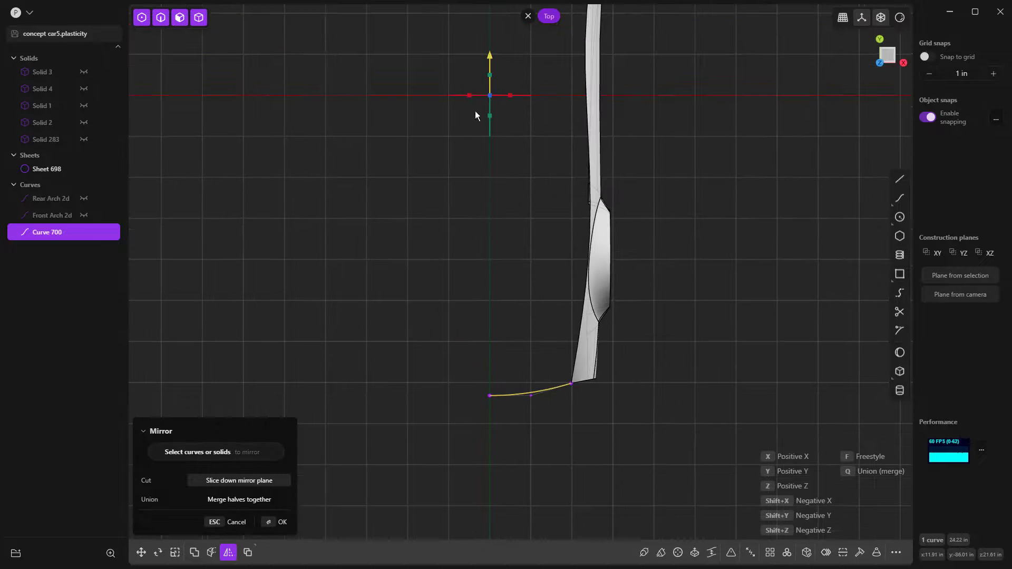
left_click(470, 95)
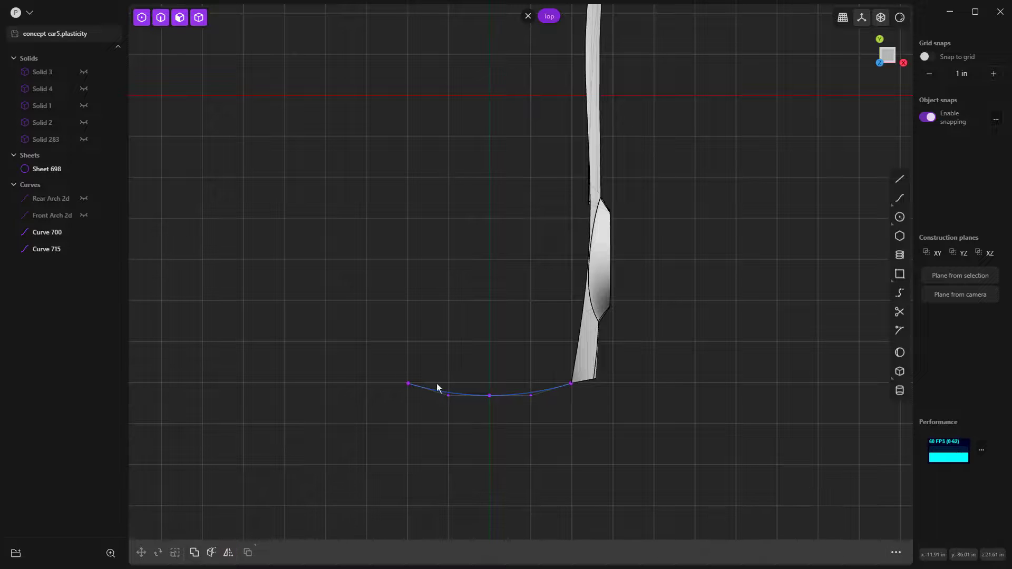
middle_click_drag(497, 416, 491, 299)
scroll(489, 284, "up", 5)
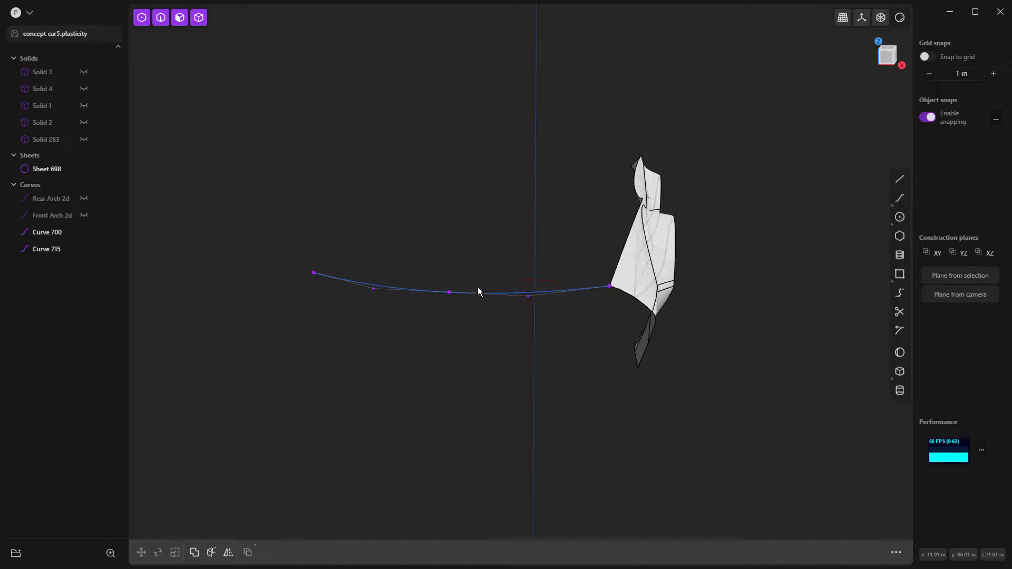
key("ctrl+z")
key("ctrl+z")
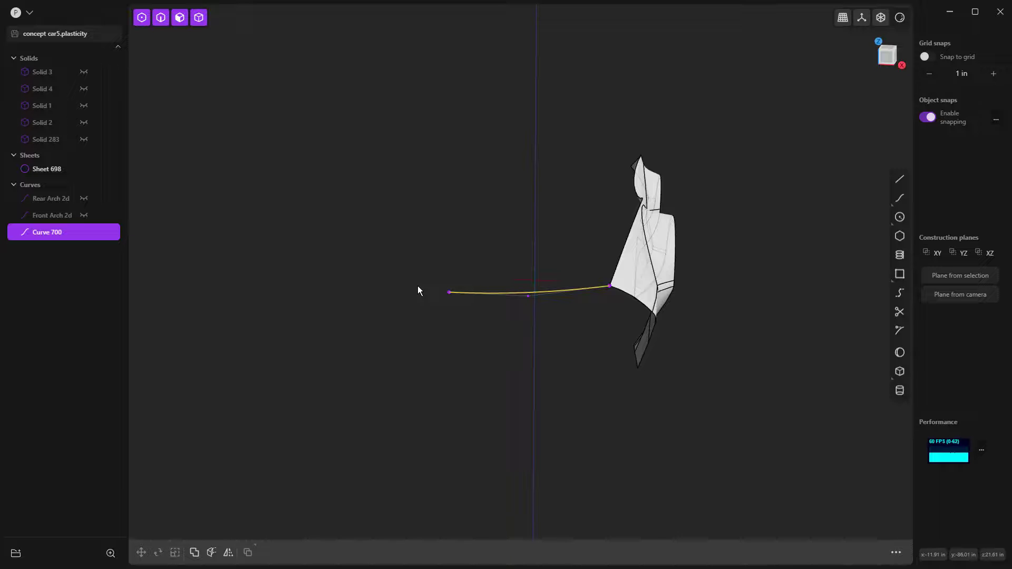
Examine how the front curve relates to the side sheet's profile, in the right view and in perspective.
middle_click_drag(552, 248, 452, 237)
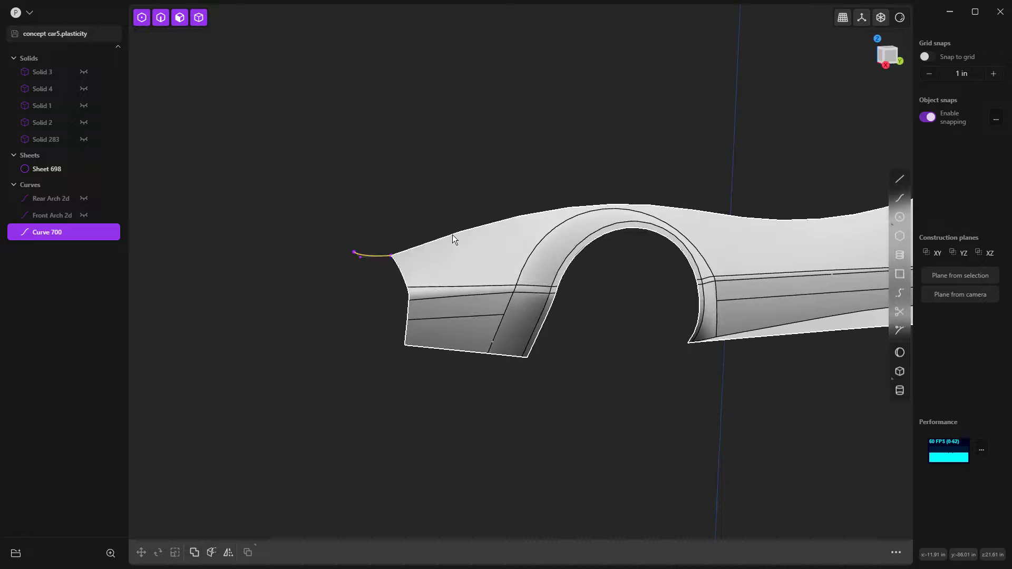
key("KP_3")
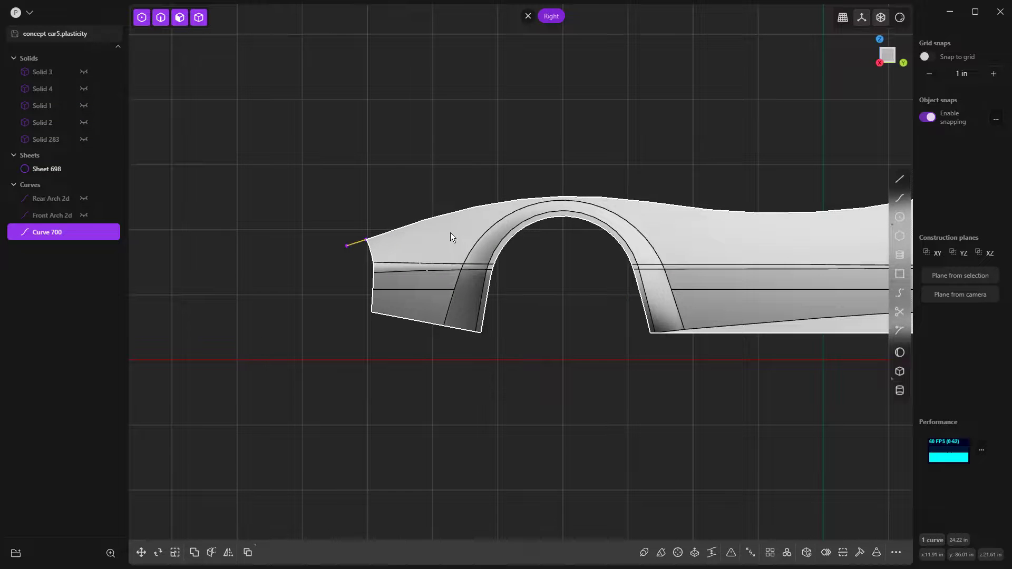
scroll(349, 248, "up", 4)
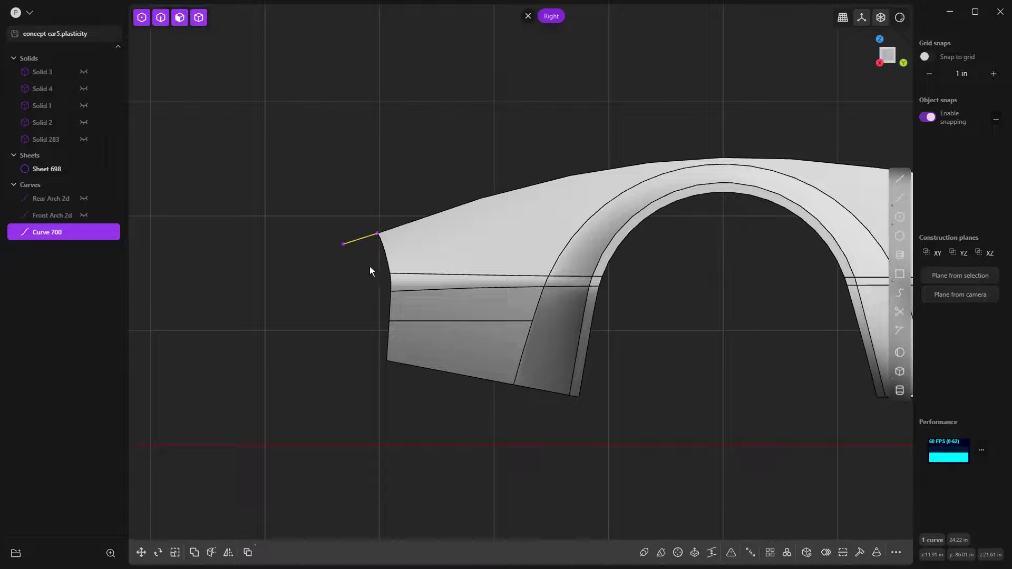
scroll(348, 268, "down", 10)
middle_click_drag(381, 323, 436, 327)
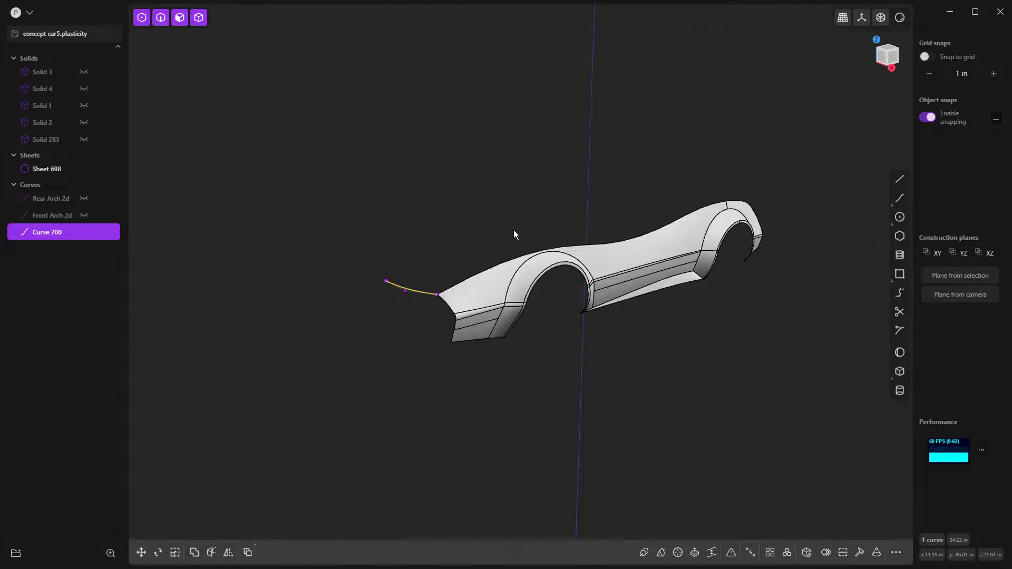
key("KP_3")
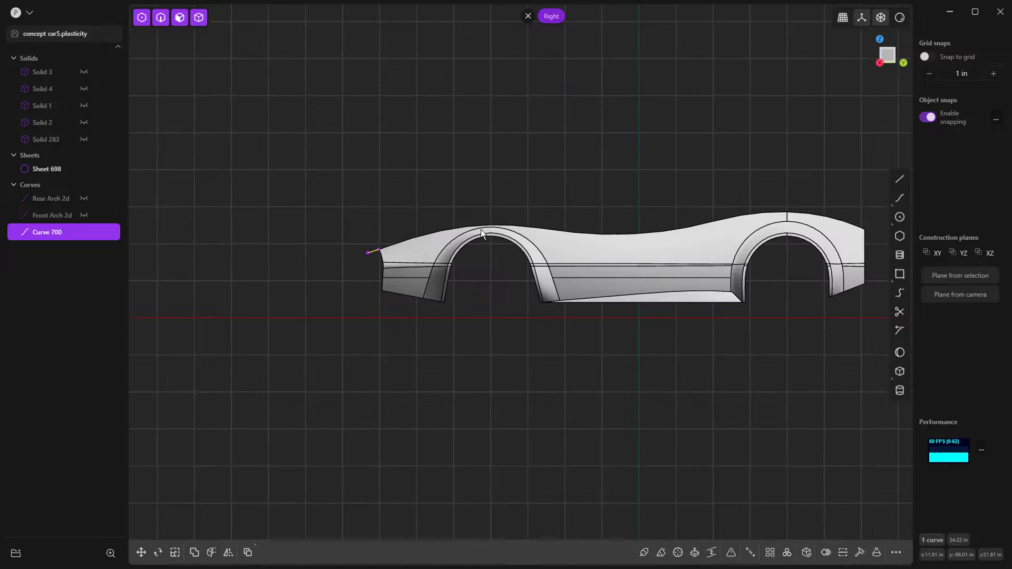
middle_click_drag(399, 233, 407, 264)
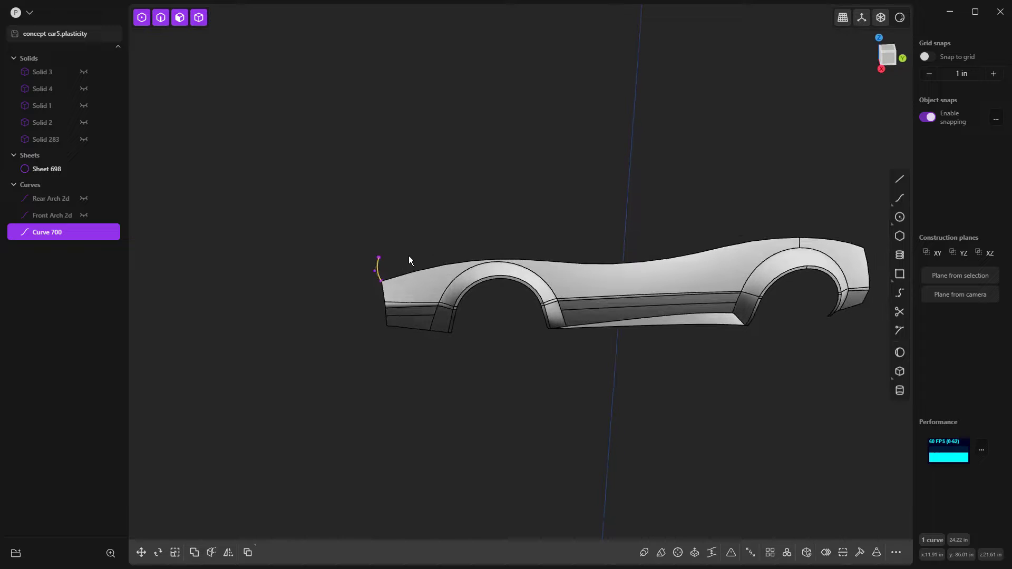
key("Escape")
Draw a centre-plane line from the front curve's inner end to a point behind and above the front arch, with two inner control points.
left_click(900, 179)
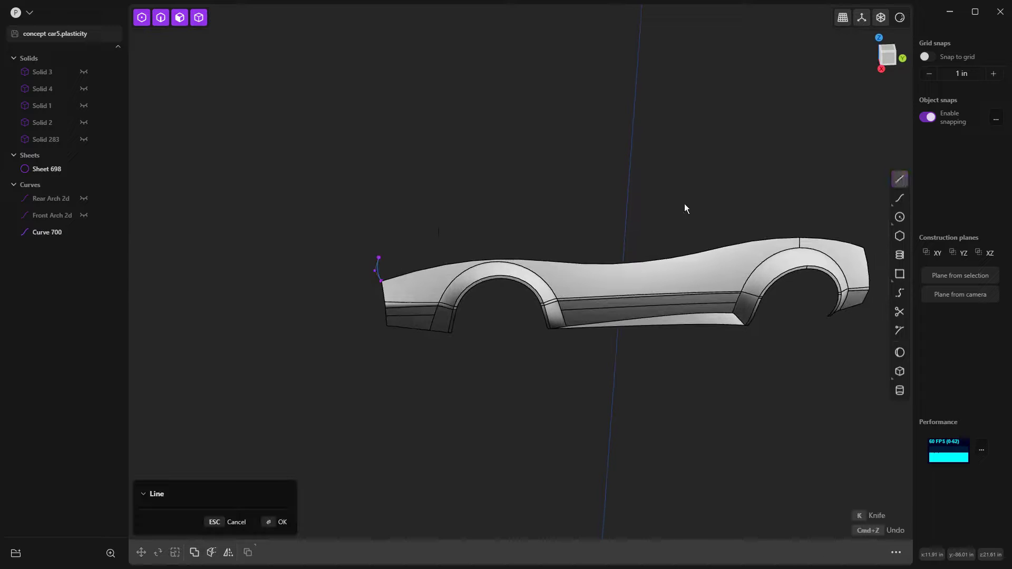
left_click(383, 254)
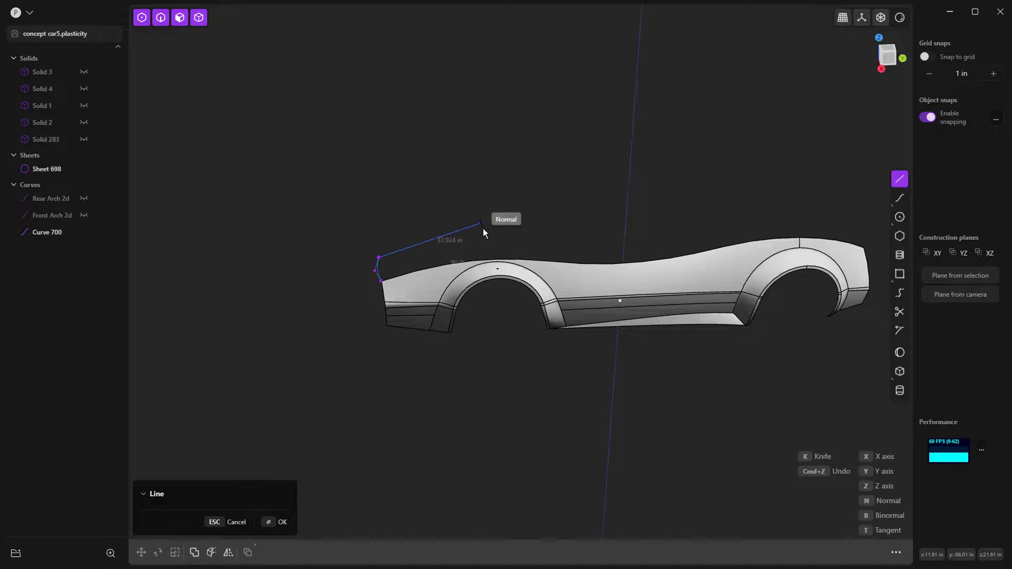
key("KP_3")
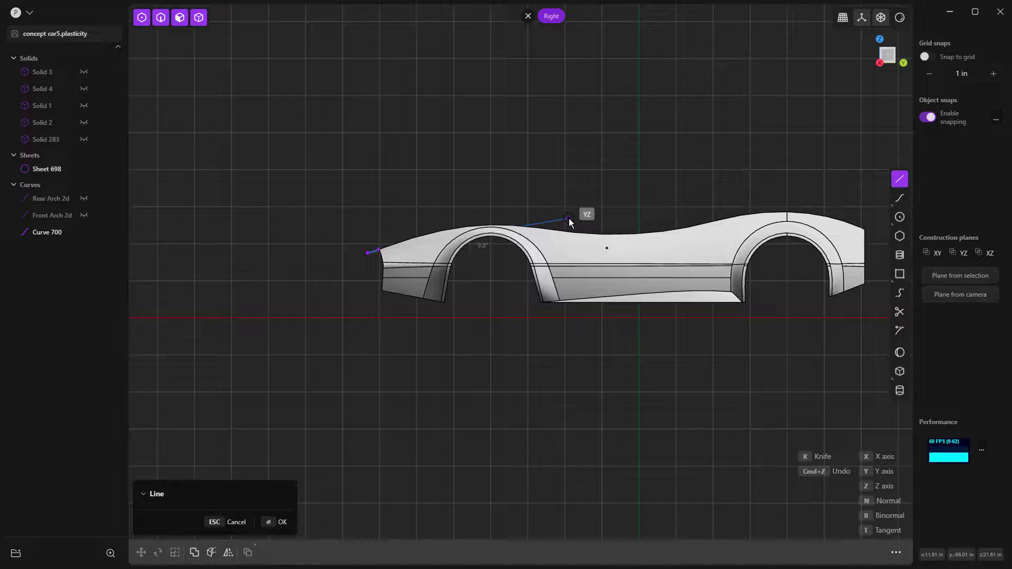
left_click(568, 216)
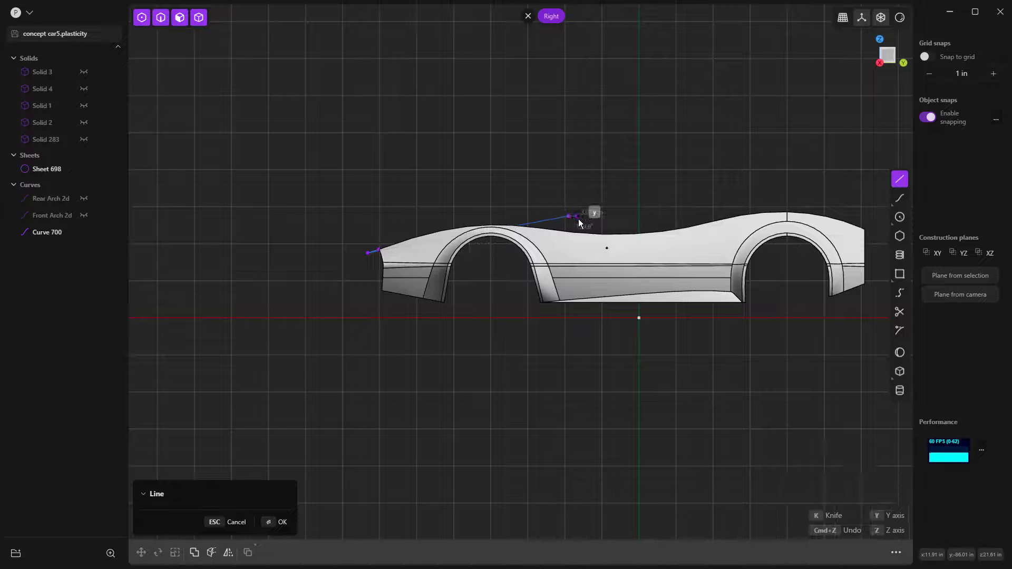
key("Return")
left_click(859, 553)
key("Return")
Raise the centre line's two inner control points slightly and lower its rear endpoint about 2.4 in.
left_click_drag(416, 203, 528, 257)
key("g")
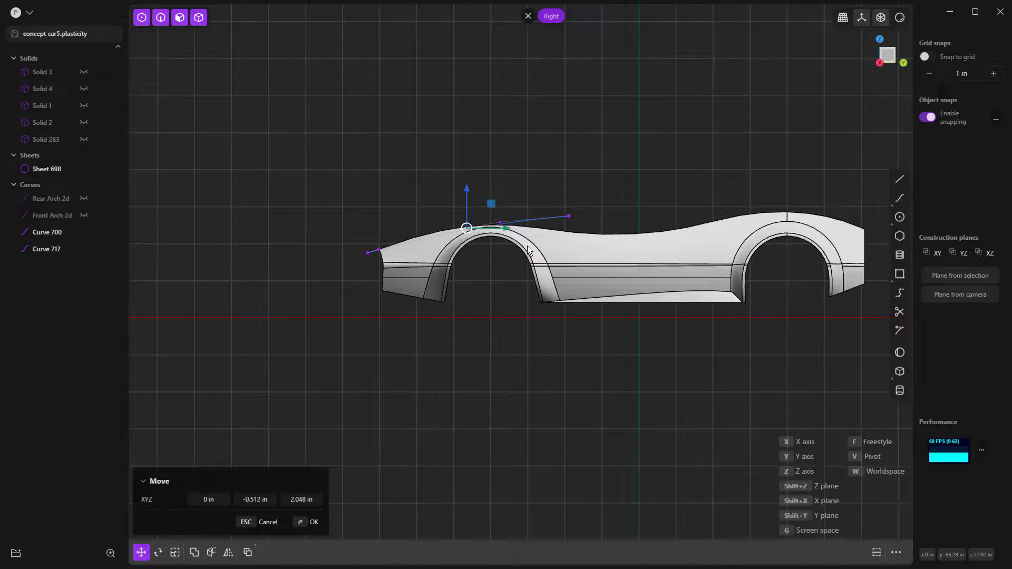
left_click(523, 264)
scroll(522, 267, "up", 3)
left_click(585, 198)
key("g")
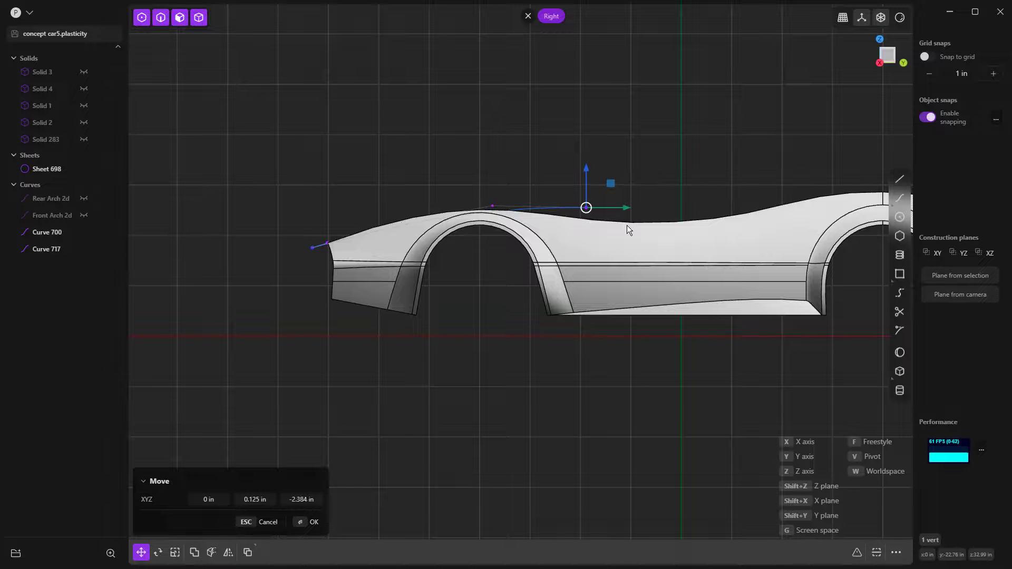
left_click(627, 225)
Fine-tune the centre curve by shifting its two inner control points about 0.25 in forward and down.
left_click_drag(396, 188, 514, 244)
key("g")
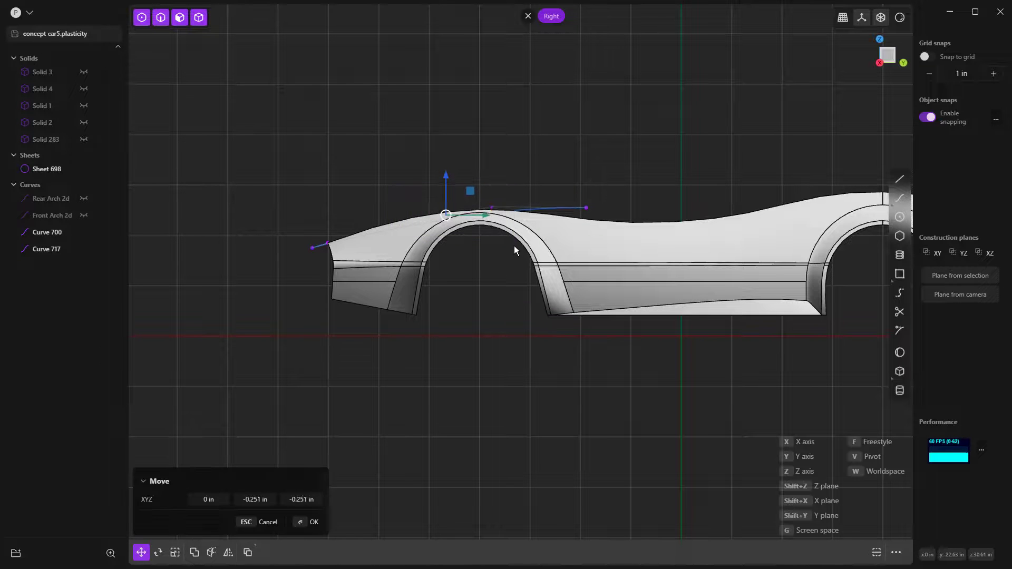
left_click(513, 246)
In the top view, draw a line about 15 in long from the centre curve's rear end, away from the side sheet along the X axis.
middle_click_drag(513, 247, 586, 369)
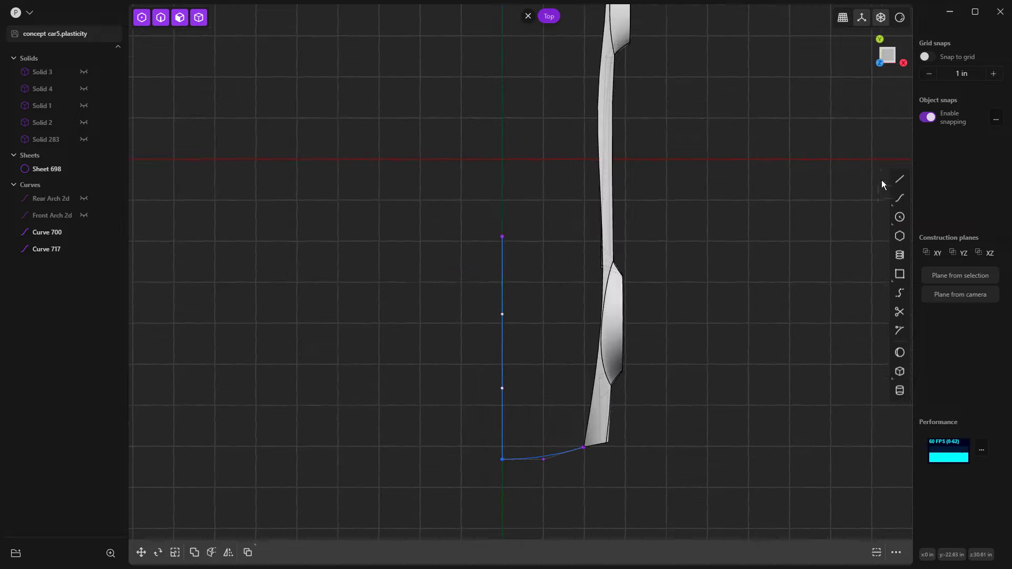
left_click(899, 179)
left_click(500, 237)
left_click(451, 236)
scroll(452, 275, "down", 3)
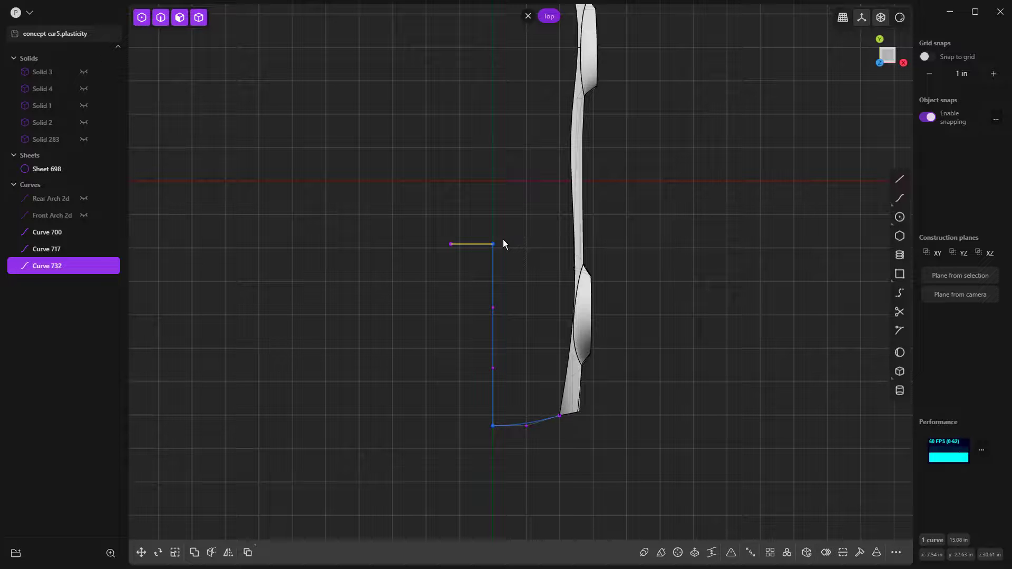
middle_click_drag(509, 372, 517, 293)
key("KP_7")
left_click(693, 244)
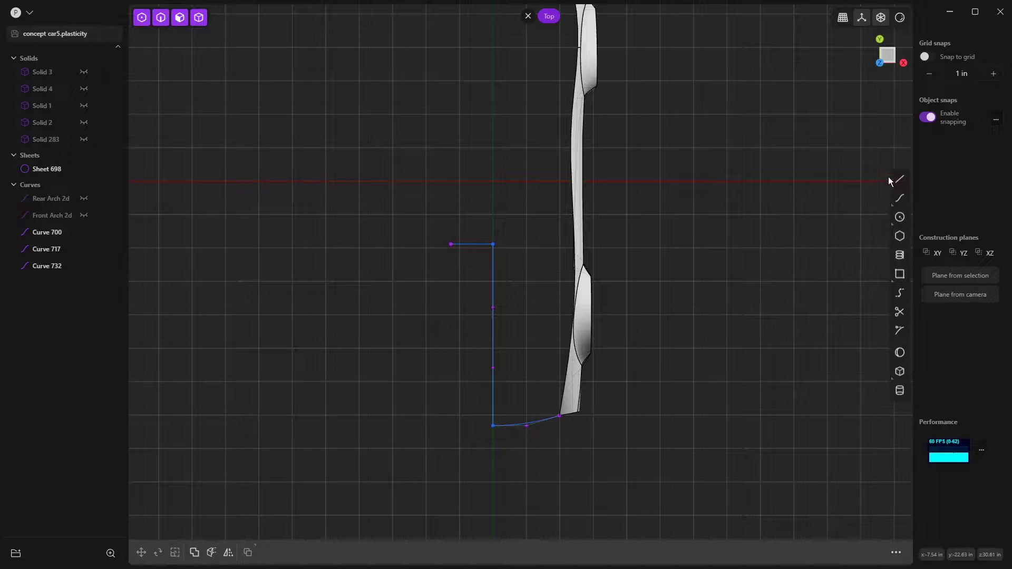
Draw an angled line about 26 in long from the centre curve's rear end toward the side sheet, slanting rearward.
key("l")
scroll(495, 245, "up", 3)
left_click(493, 241)
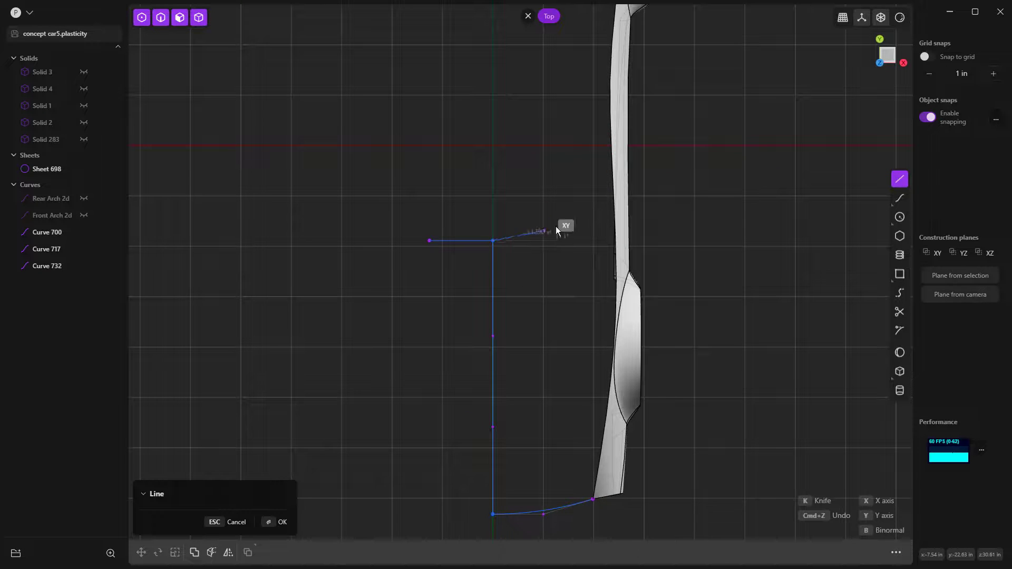
left_click(598, 211)
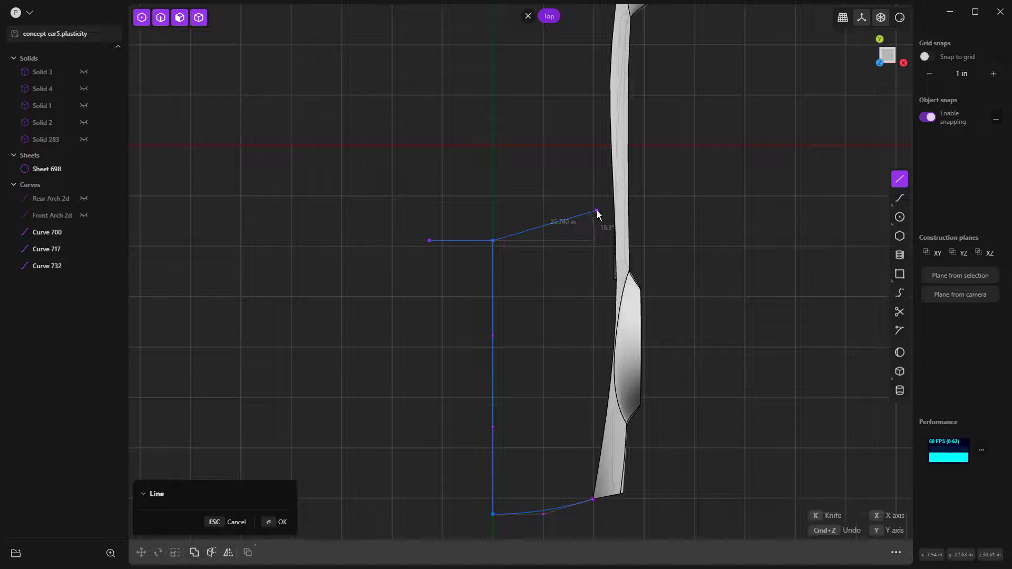
left_click(494, 241)
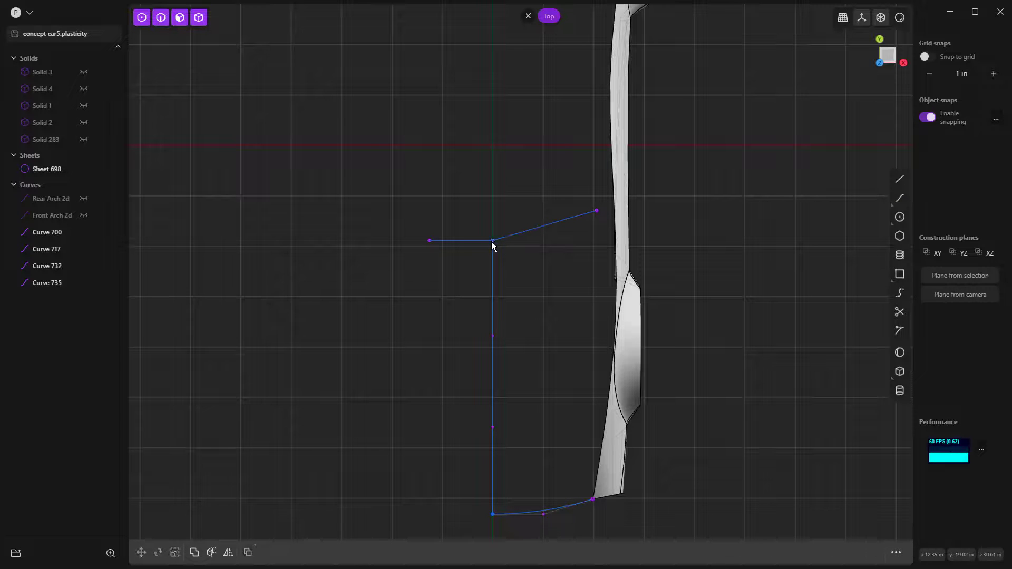
left_click(596, 211, "shift")
key("b")
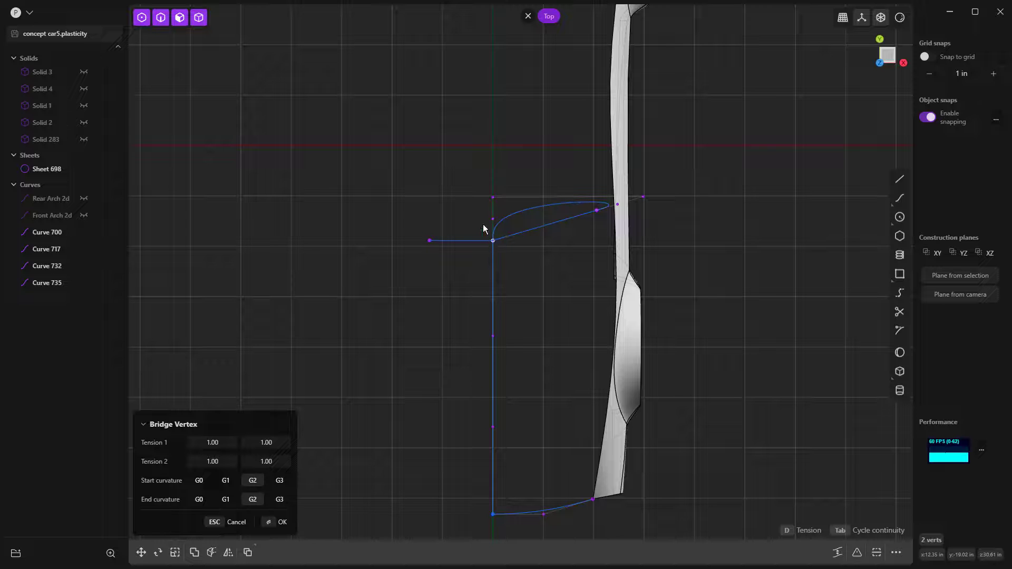
key("Escape")
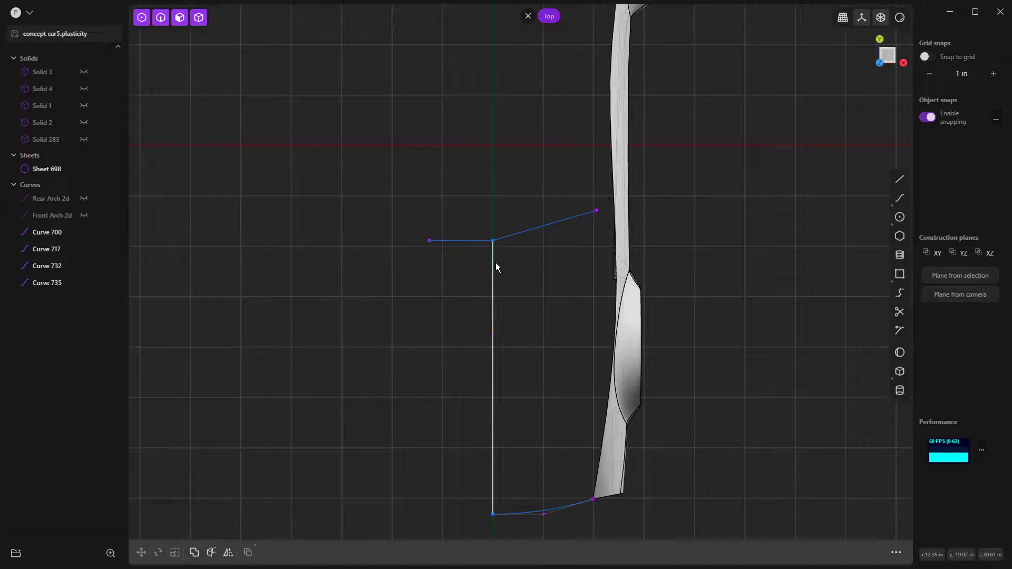
Hide the centre curve and bridge its rear-end vertex to the angled line's outer end with G1 start and G0 end curvature.
left_click(494, 262)
key("h")
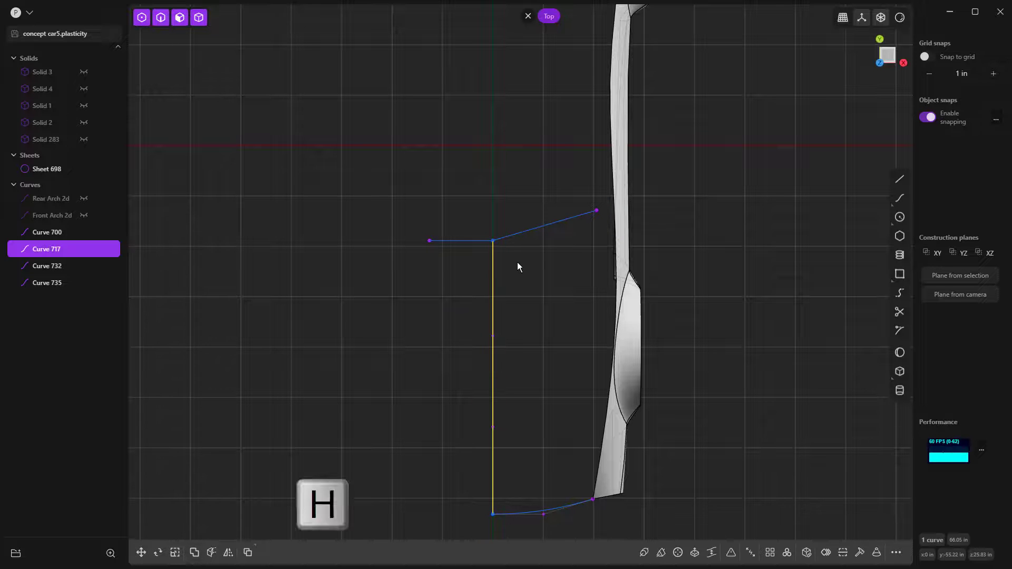
left_click(494, 241)
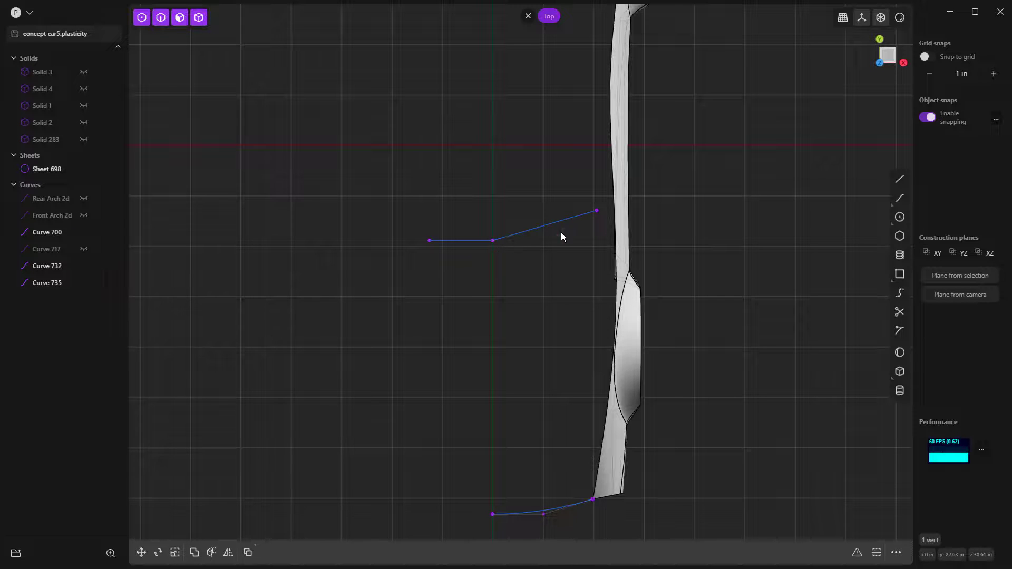
left_click(596, 211, "shift")
key("l")
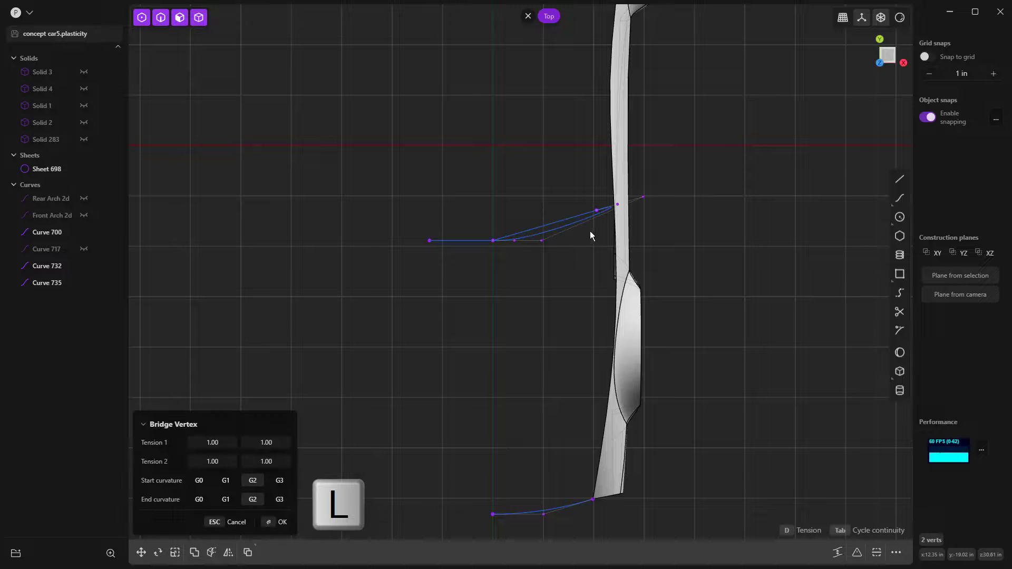
left_click(199, 499)
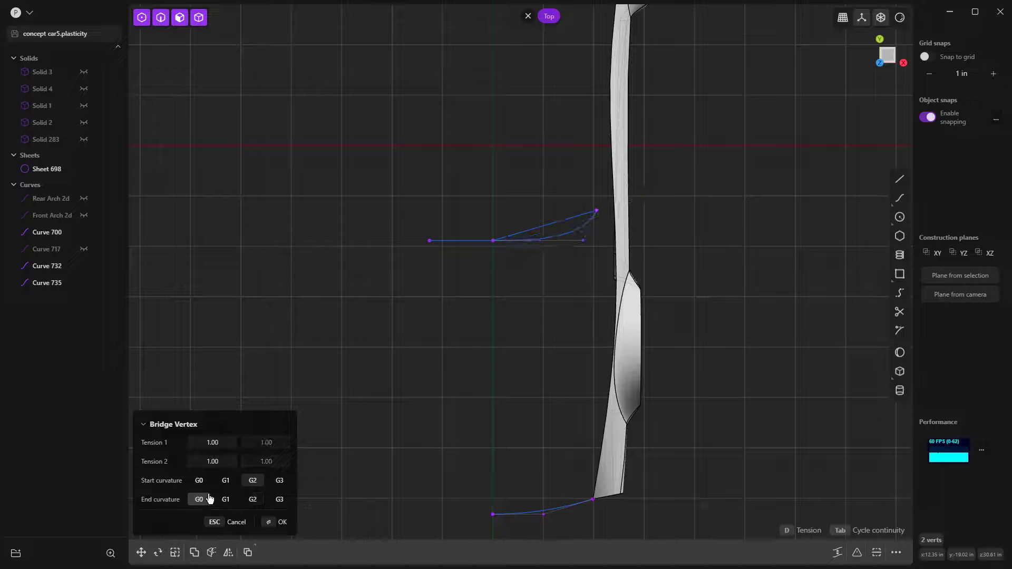
left_click(226, 480)
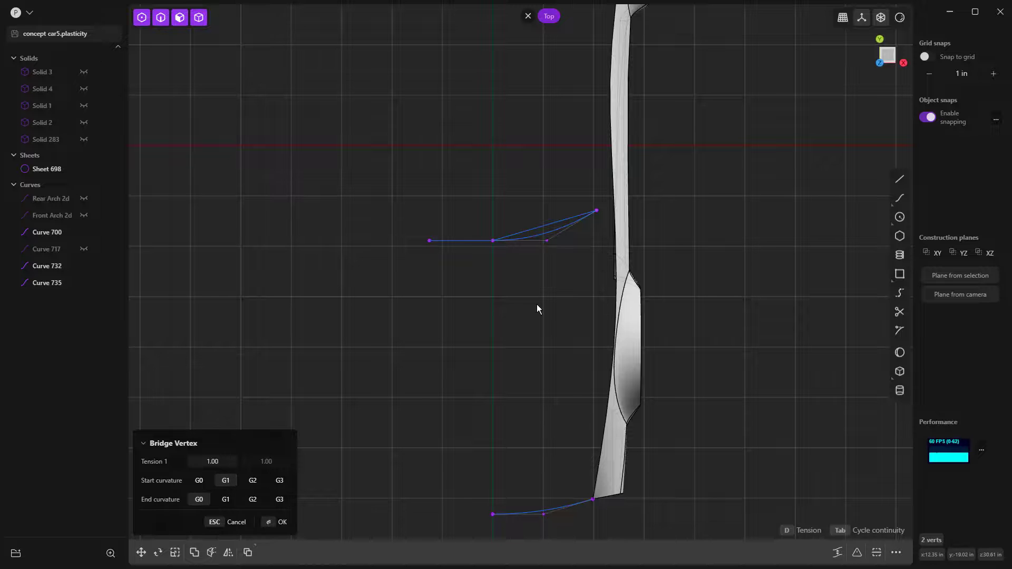
key("Return")
key("Escape")
Delete the straight angled line beside the new bridge curve and unhide the centre curve.
scroll(542, 257, "up", 2)
left_click(549, 213)
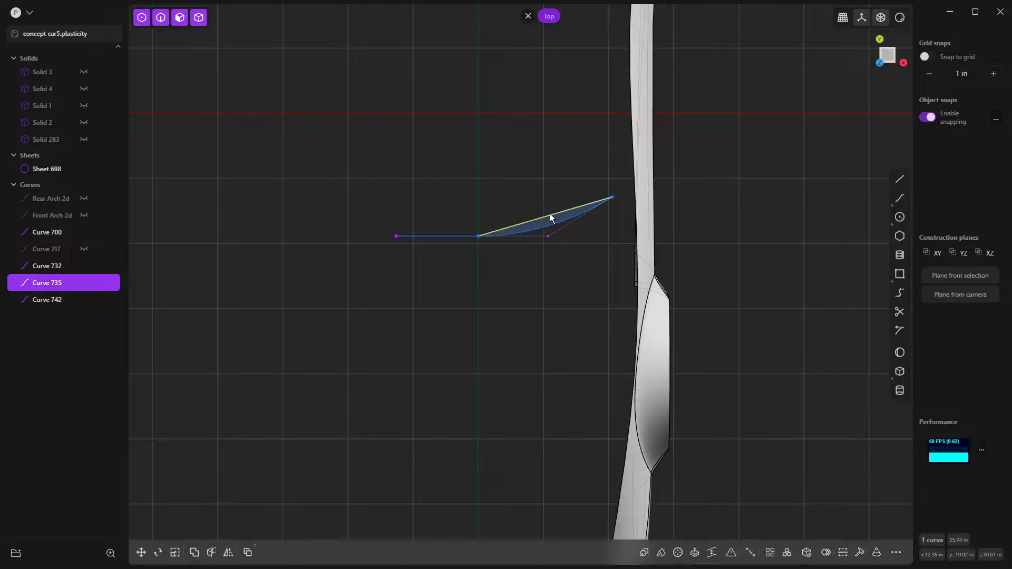
key("Delete")
scroll(535, 240, "down", 3)
left_click(83, 248)
In the front view, raise the outer endpoint of the rear cross curve slightly.
middle_click_drag(471, 343, 361, 220)
key("KP_1")
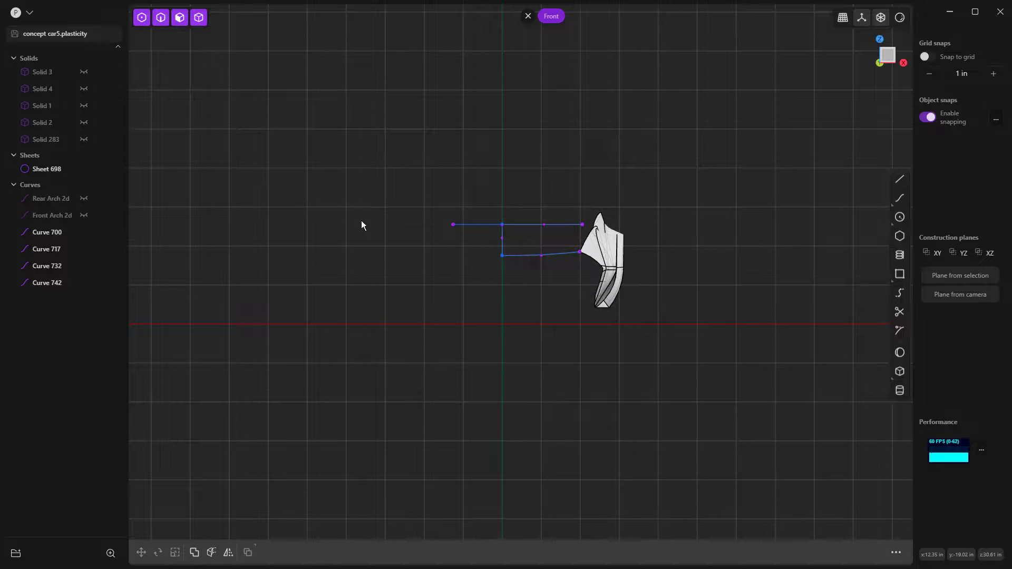
scroll(548, 226, "up", 5)
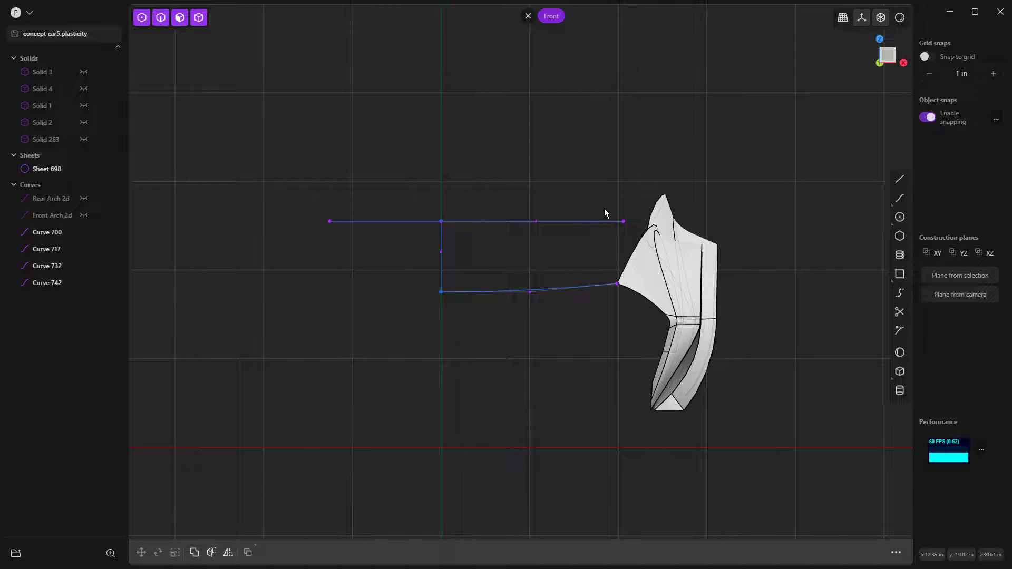
left_click(624, 222)
key("g")
left_click_drag(623, 185, 623, 180)
key("Return")
Delete the straight helper line extending from the centre curve's rear end away from the side sheet.
left_click(407, 221)
key("Delete")
scroll(406, 220, "down", 1)
mouse_move(509, 259)
middle_mouse_down()
mouse_move(434, 298)
mouse_move(442, 338)
mouse_move(488, 327)
mouse_move(530, 282)
mouse_move(524, 269)
middle_mouse_up()
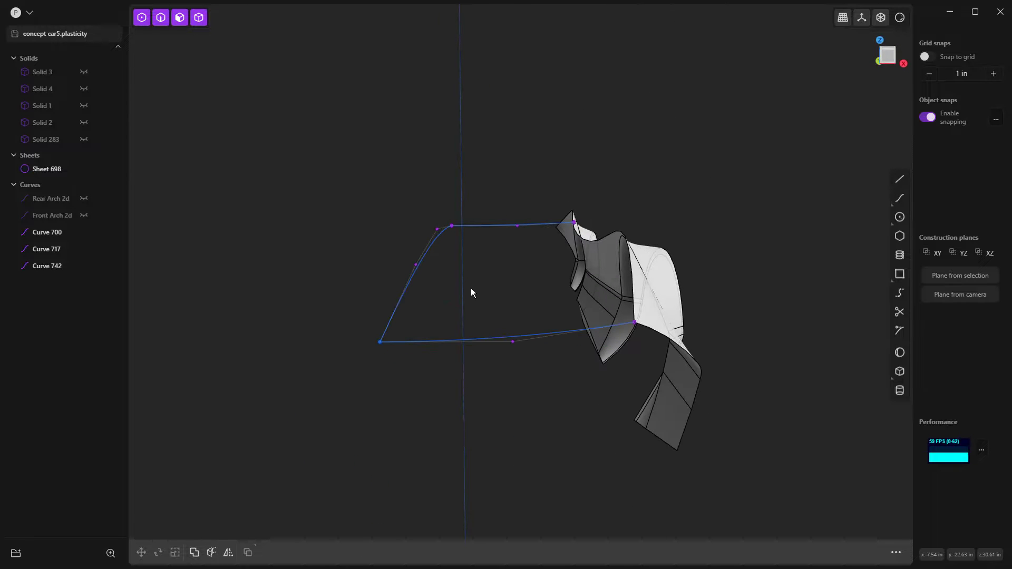
In the top view, draw a line about 71 in long from the rear cross curve's outer end forward to the front curve.
key("KP_7")
scroll(536, 238, "down", 3)
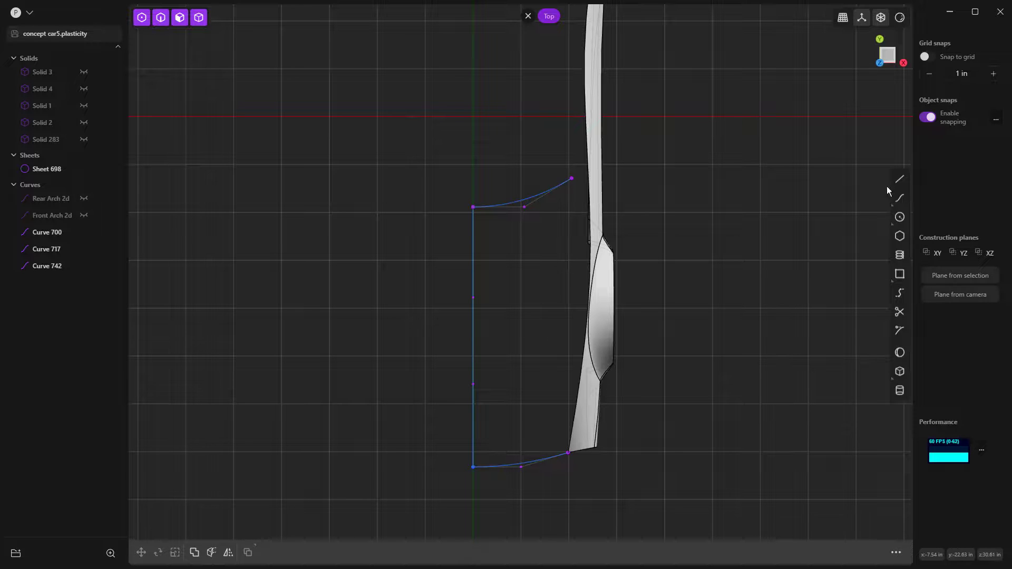
left_click(900, 179)
left_click(572, 178)
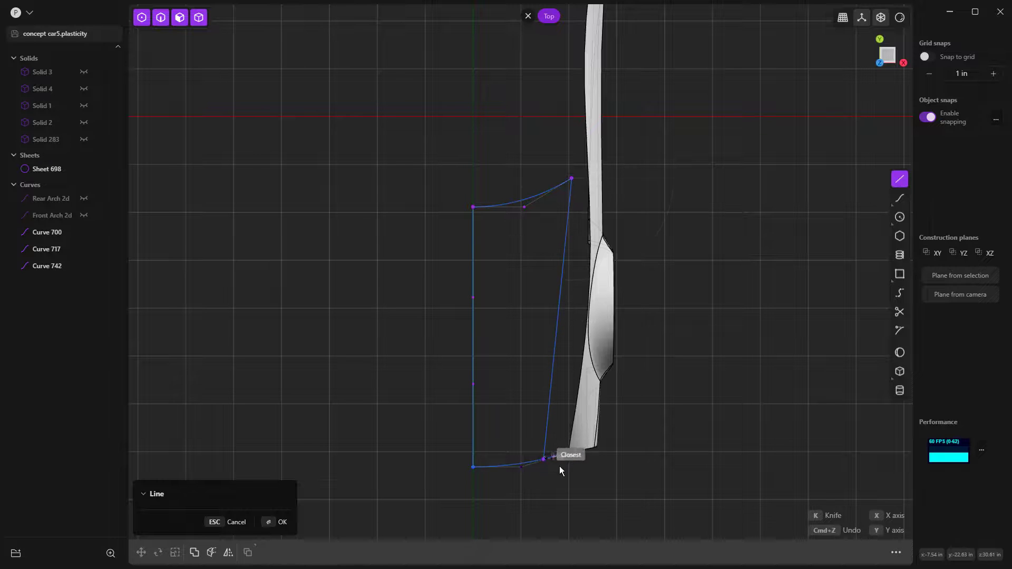
left_click(546, 459)
Lower the new side line's front endpoint about 9.49 in along Z toward the front curve.
middle_click_drag(612, 493, 531, 336)
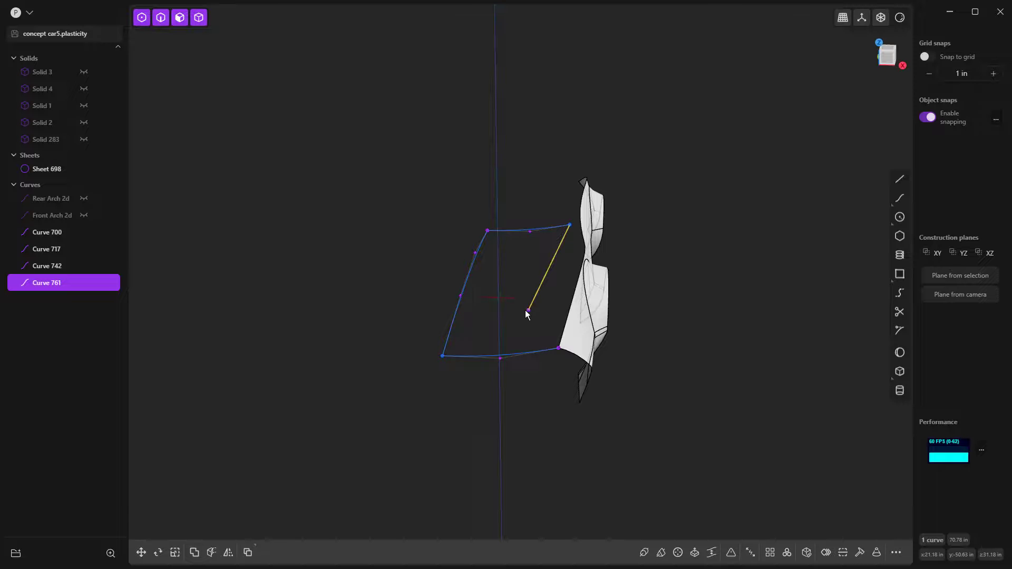
left_click(528, 310)
scroll(529, 345, "up", 5)
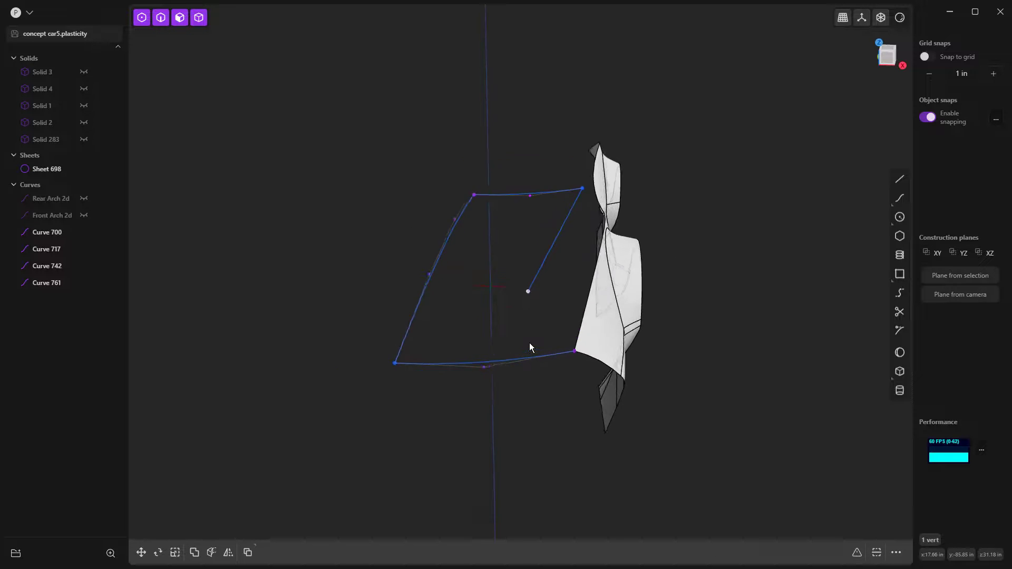
key("g")
key("z")
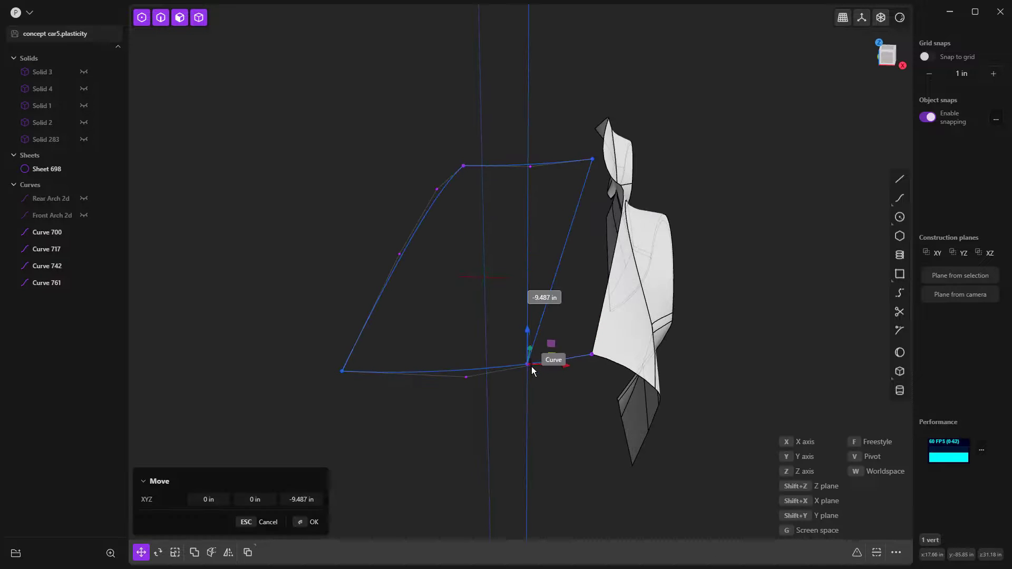
left_click(530, 365)
Snap the side line's front endpoint exactly onto the front curve.
middle_click_drag(542, 390, 484, 368)
scroll(481, 368, "up", 6)
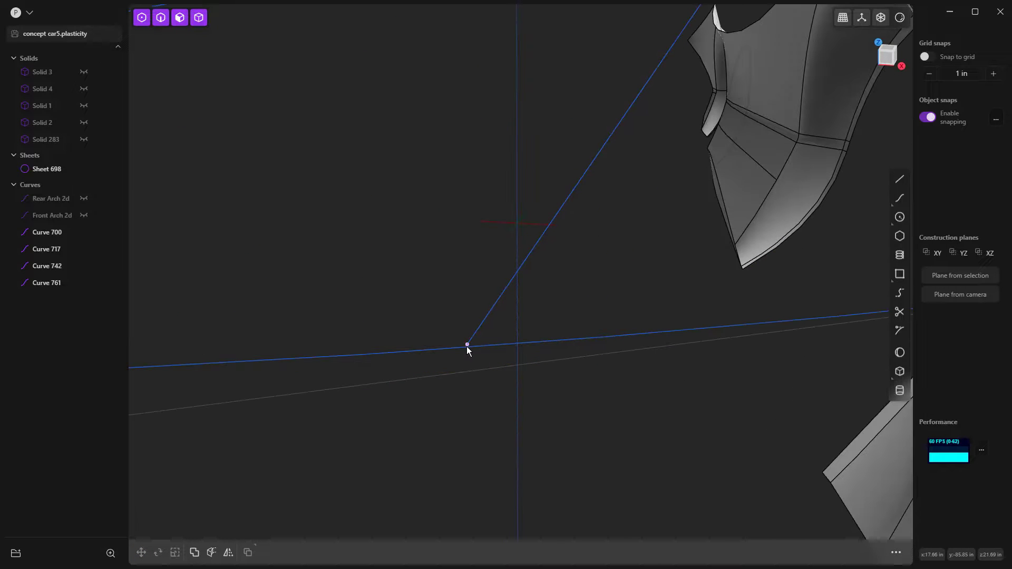
left_click(467, 346)
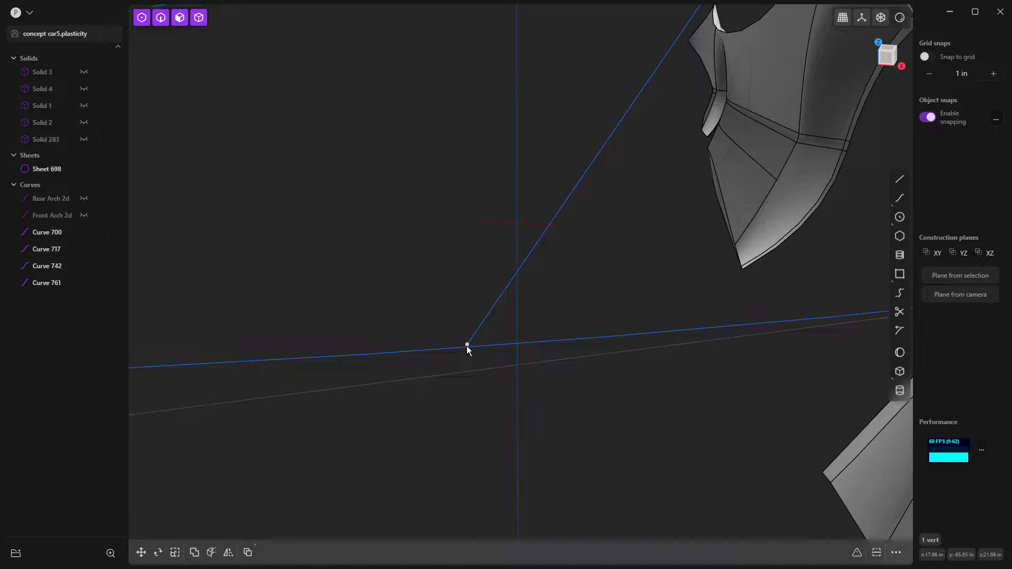
key("g")
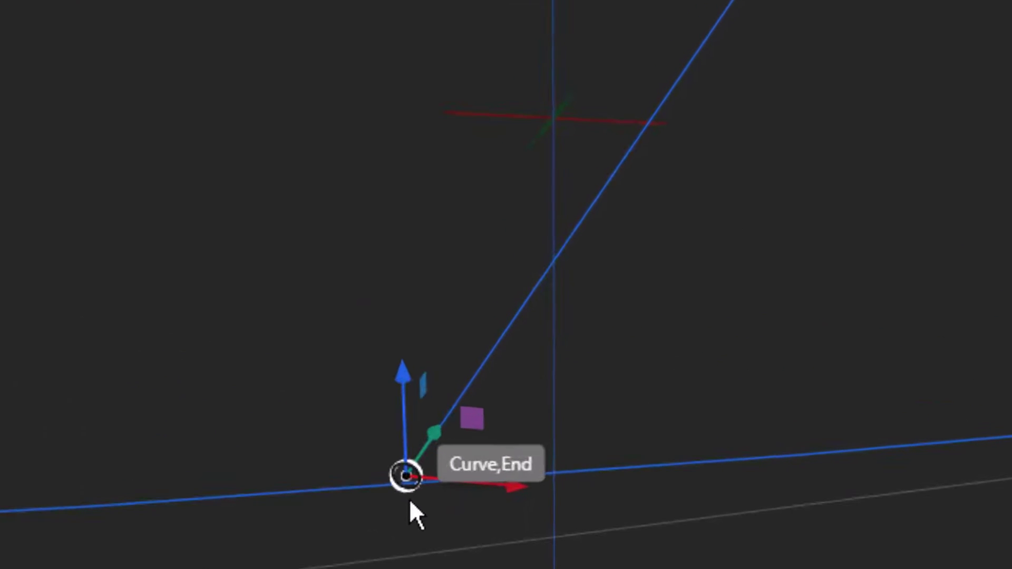
left_click(400, 508)
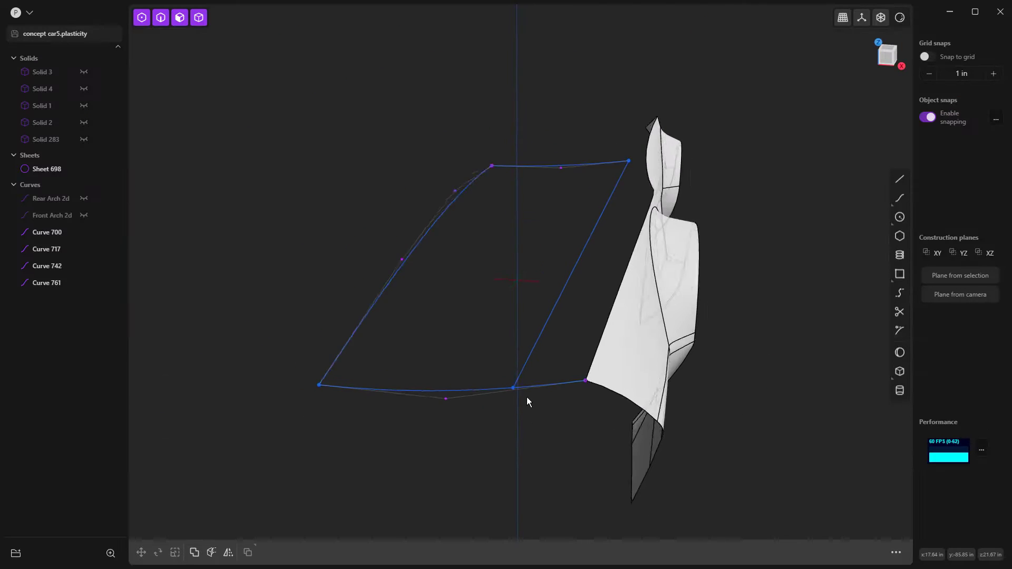
Rebuild the straight side line as an editable curve with two inner control points.
middle_click_drag(526, 398, 517, 392)
key("KP_7")
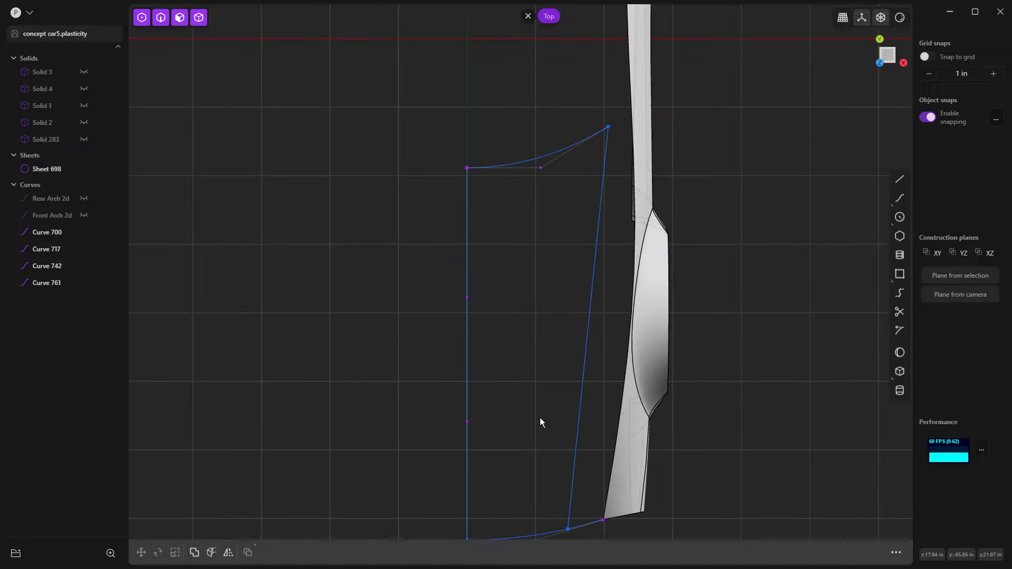
middle_click_drag(585, 402, 590, 289)
left_click(589, 289)
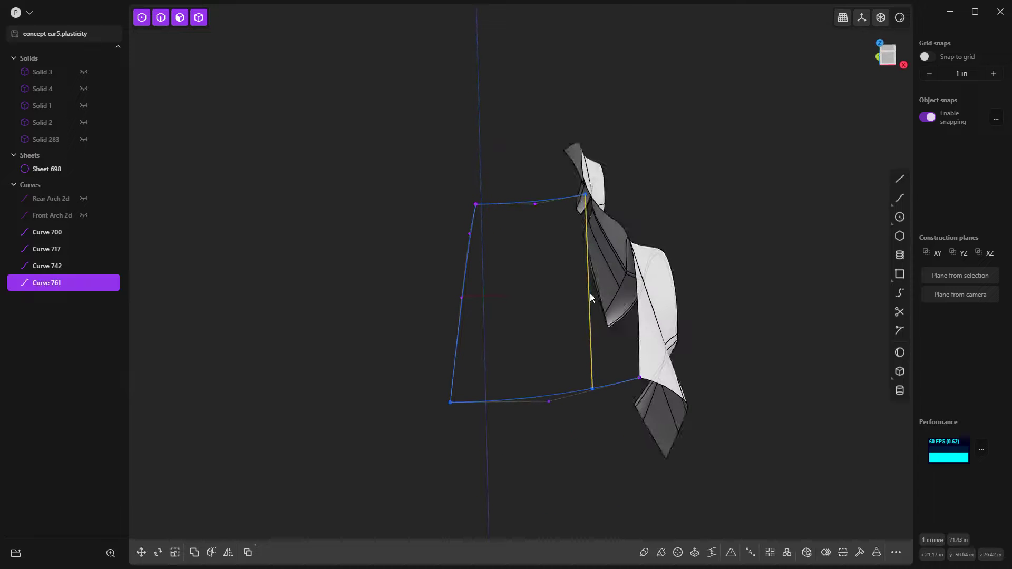
left_click(859, 553)
middle_click_drag(747, 408, 584, 306)
key("Return")
key("Escape")
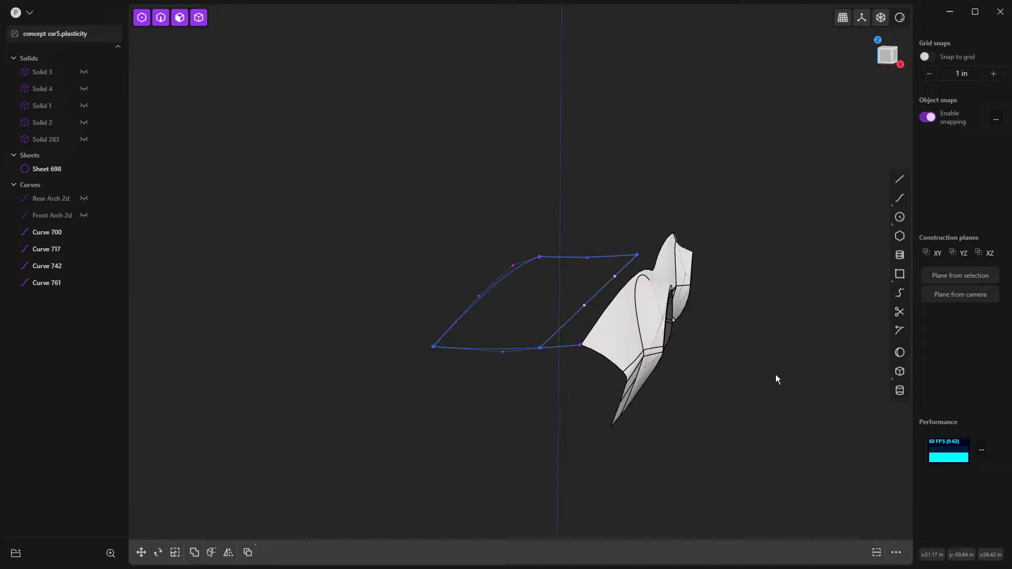
In the right view, turn off the display of faces so the body sheet shows only its edges.
middle_click_drag(786, 372, 715, 374)
key("KP_3")
scroll(460, 279, "up", 3)
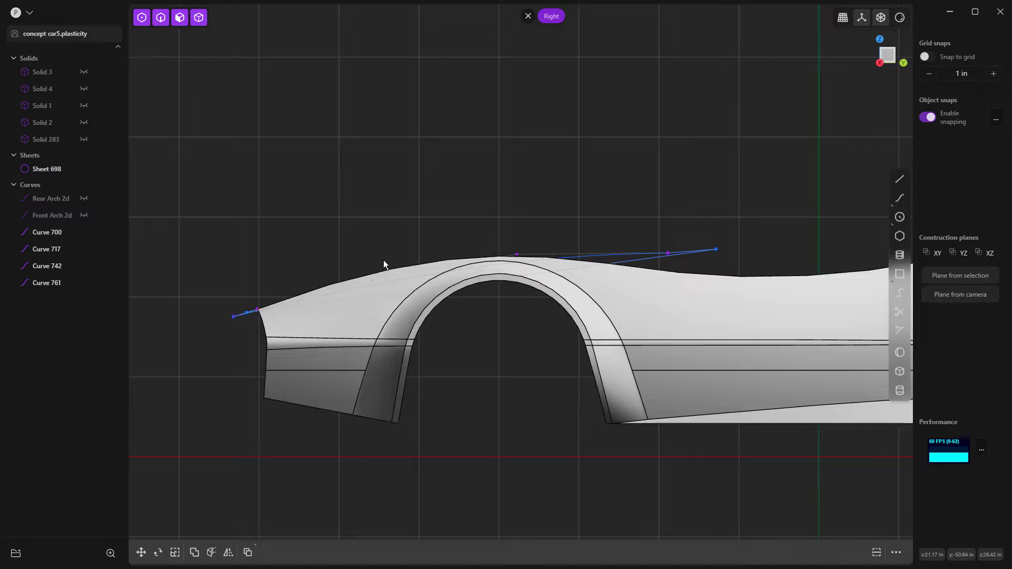
left_click(900, 18)
left_click(910, 132)
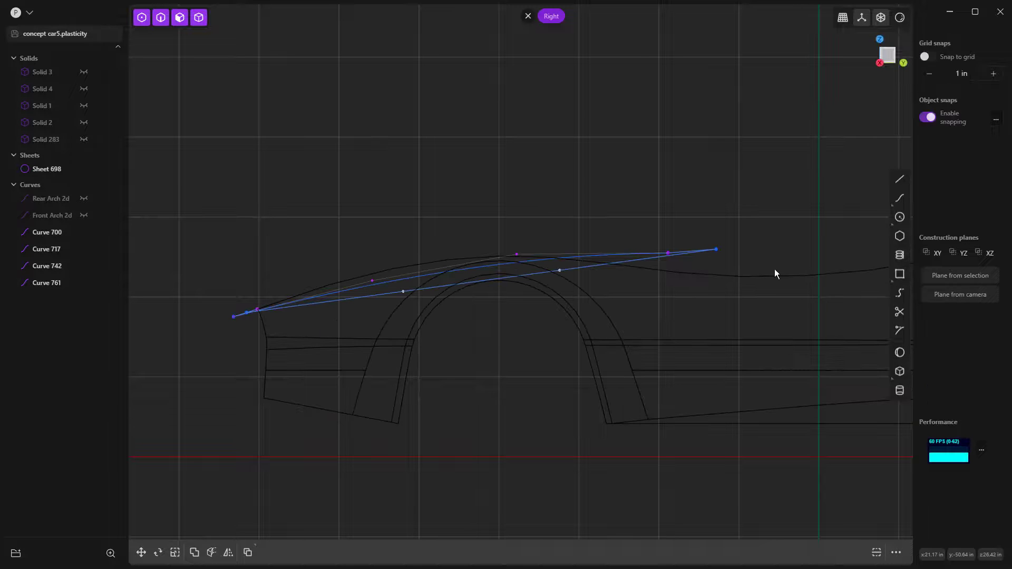
Move the side line's two inner control points about 1.03 in forward and 3.41 in up.
scroll(462, 261, "up", 3)
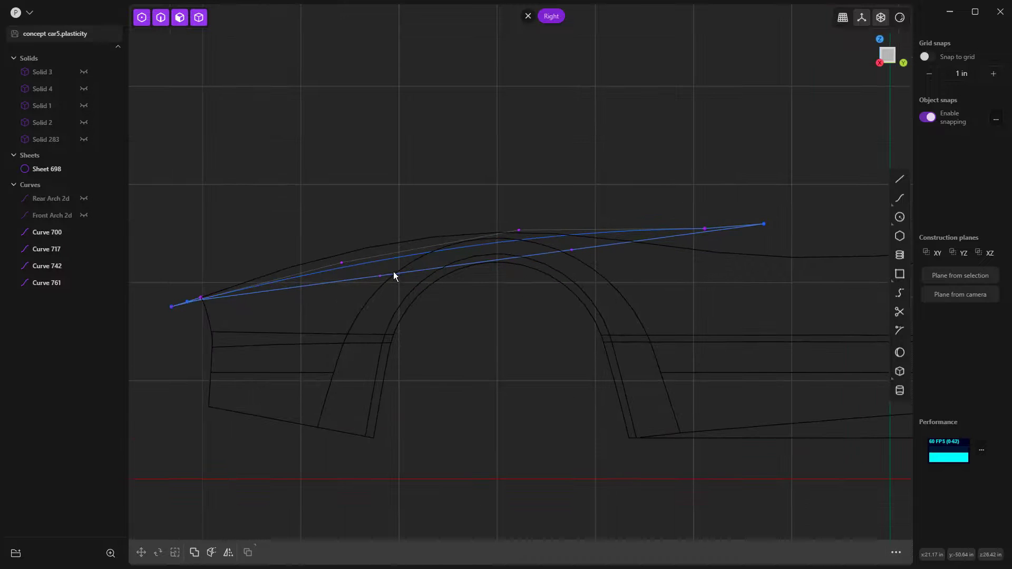
key("g")
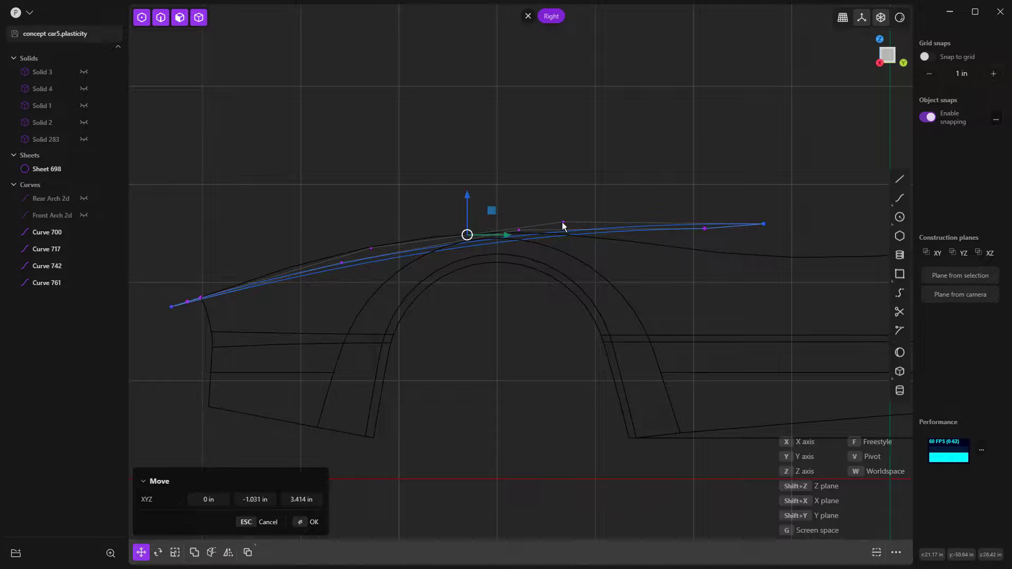
left_click(562, 222)
scroll(541, 301, "down", 6)
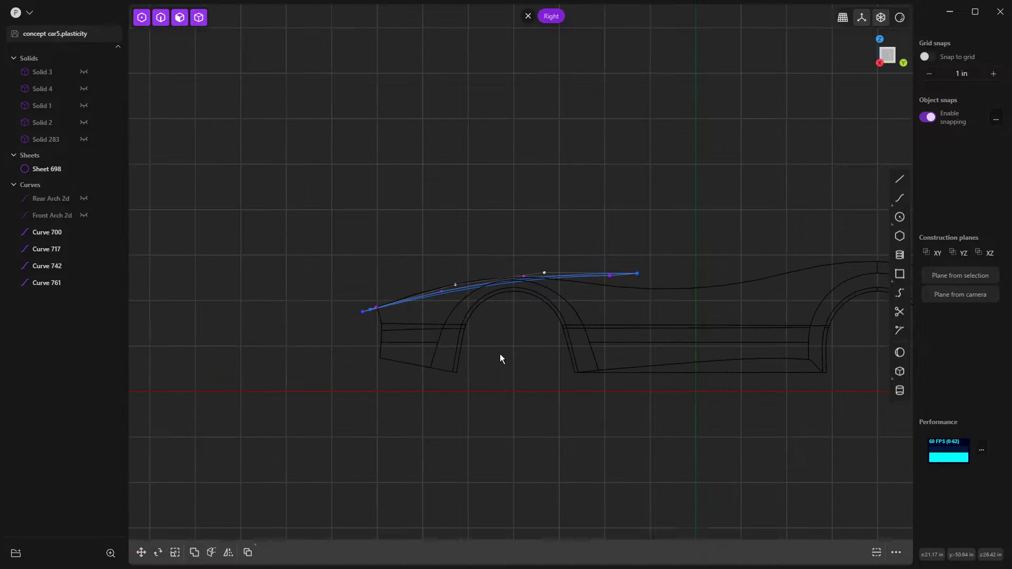
In the top view, shift the side curve's two inner control points about 1.67 in along X toward the centre.
mouse_move(555, 355)
middle_mouse_down()
mouse_move(637, 365)
mouse_move(625, 414)
middle_mouse_up()
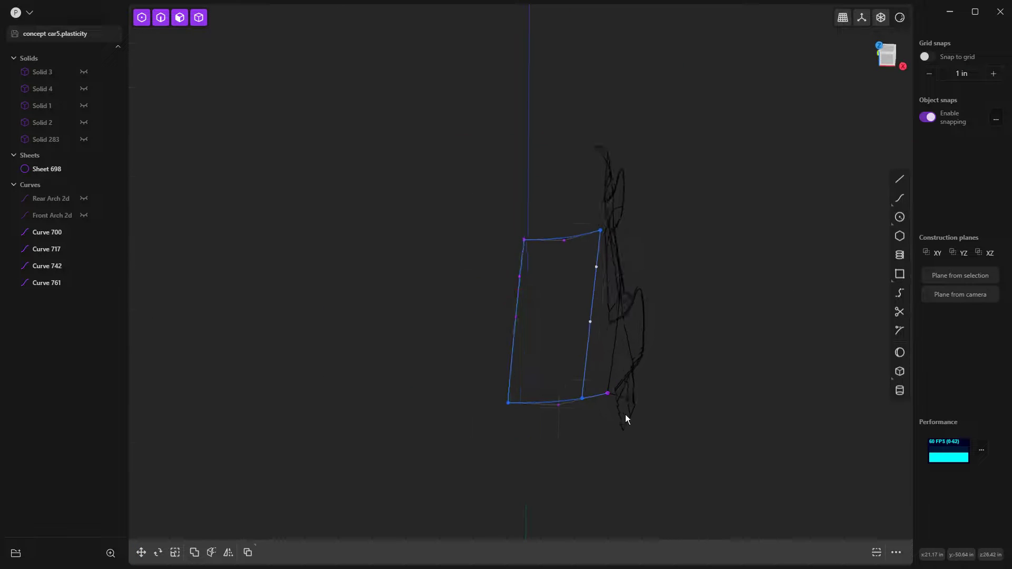
key("g")
key("x")
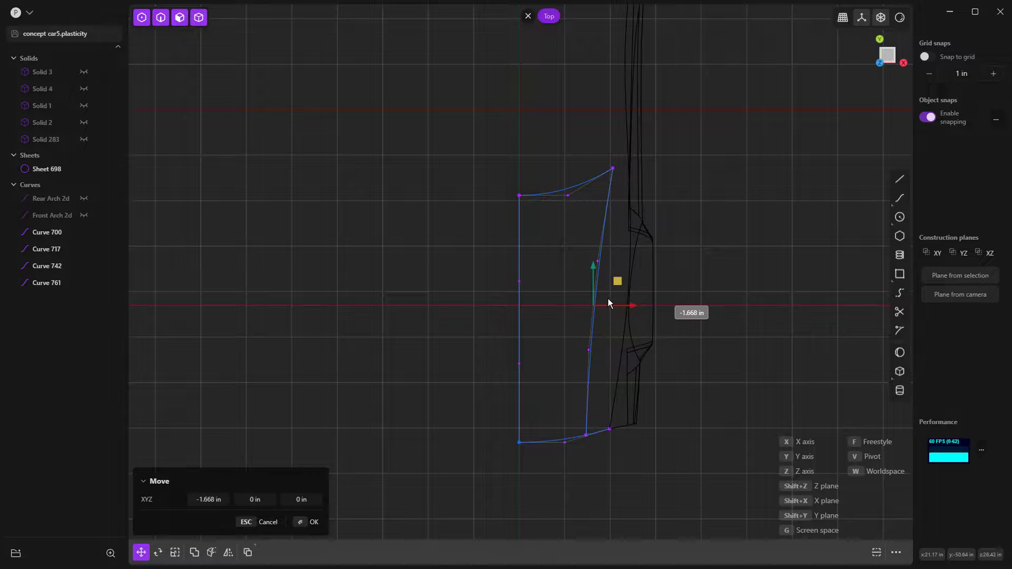
left_click(608, 301)
middle_click_drag(687, 436, 662, 303)
scroll(626, 282, "up", 5)
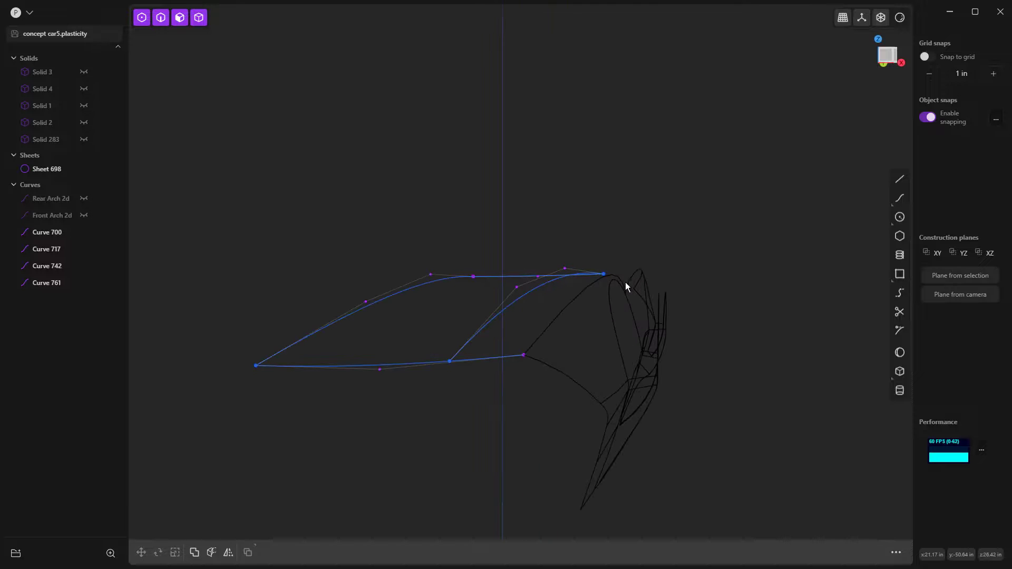
Cut the front curve where the side curve meets it, separating its short outer portion.
left_click(489, 321)
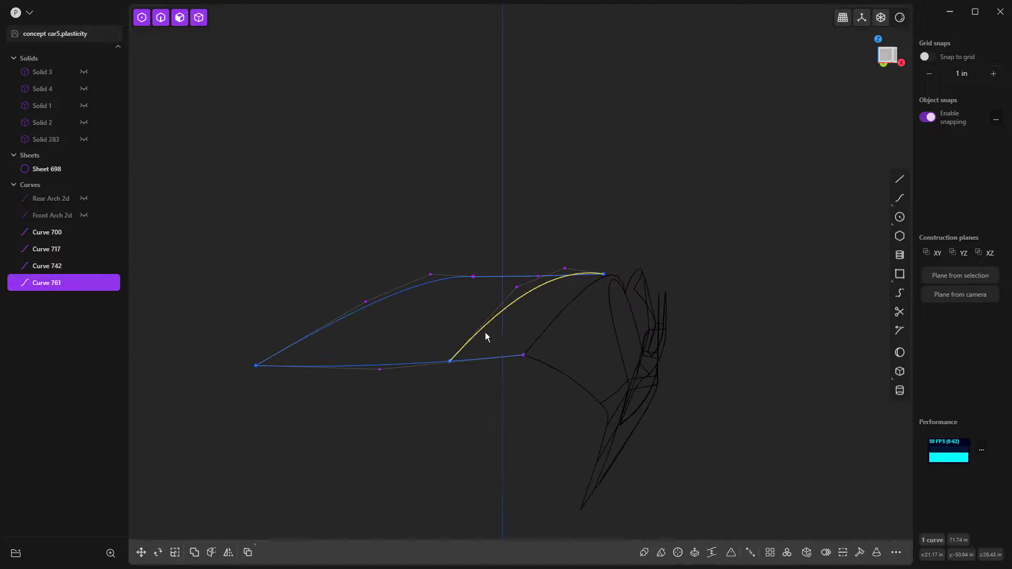
left_click(477, 360)
key("c")
left_click(476, 374)
left_click(476, 362)
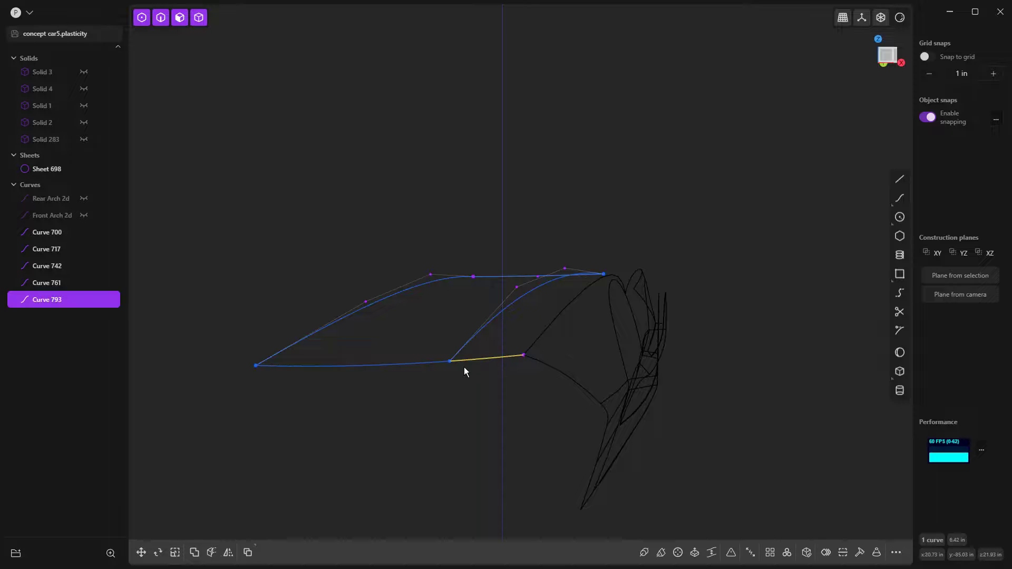
left_click(411, 364)
Extrude the centre curve a short distance along the X axis, away from the side sheet, as a new sheet.
mouse_move(495, 331)
middle_mouse_down()
mouse_move(523, 338)
mouse_move(514, 368)
mouse_move(513, 337)
middle_mouse_up()
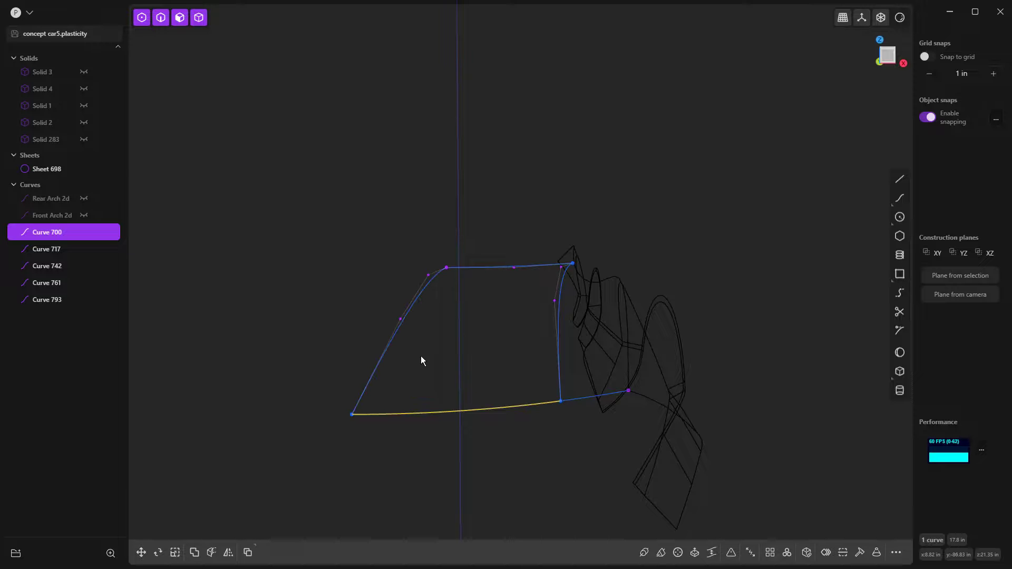
left_click(429, 311)
left_click(430, 283)
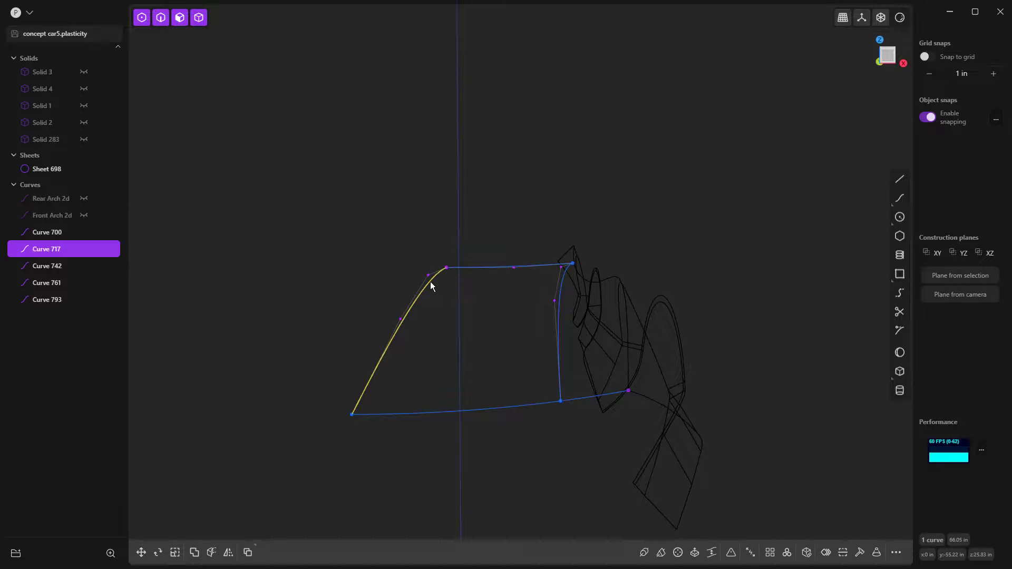
key("e")
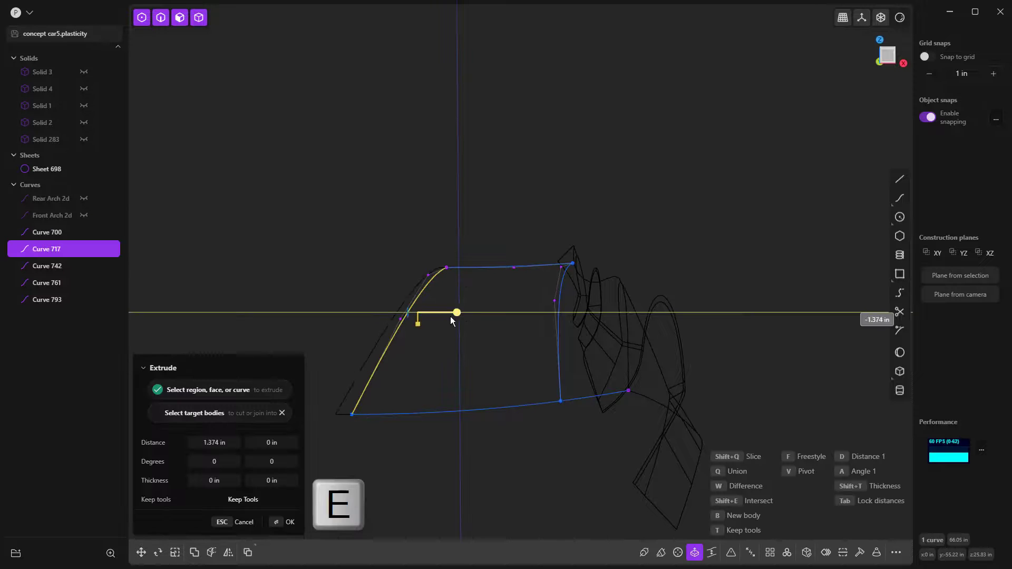
left_click(444, 342)
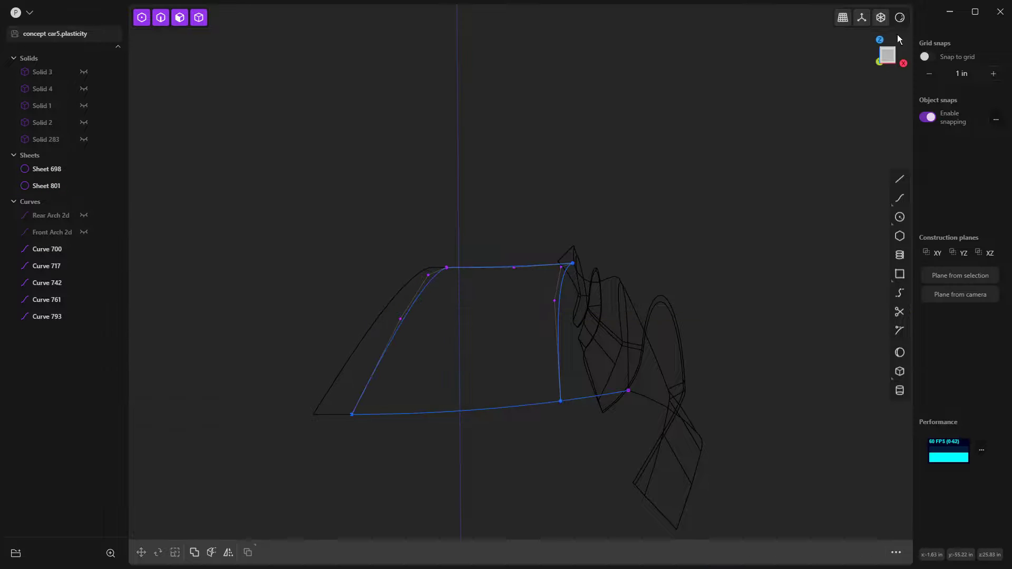
Show the sheet faces in the viewport and hide the centre curve.
left_click(899, 19)
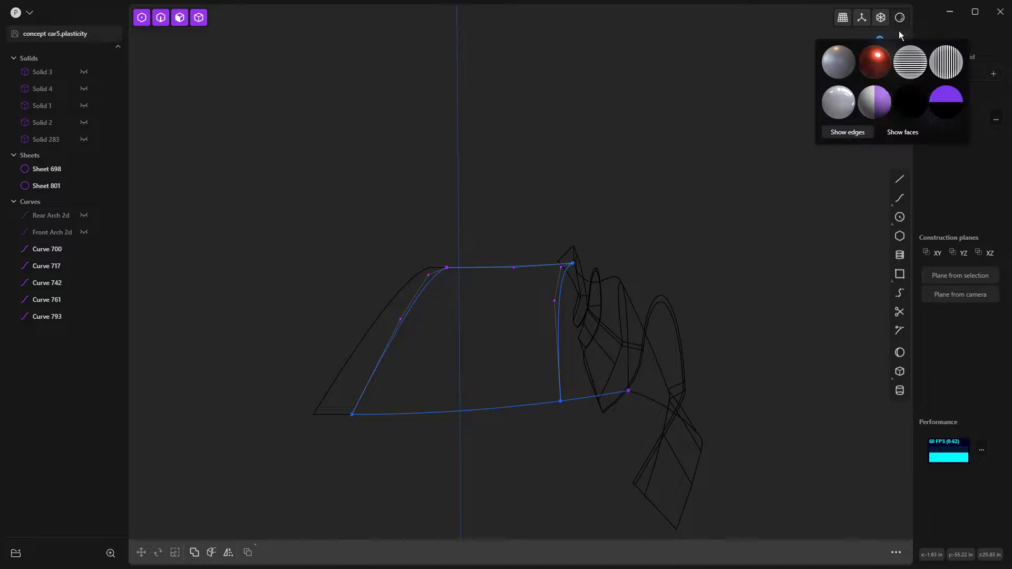
left_click(899, 133)
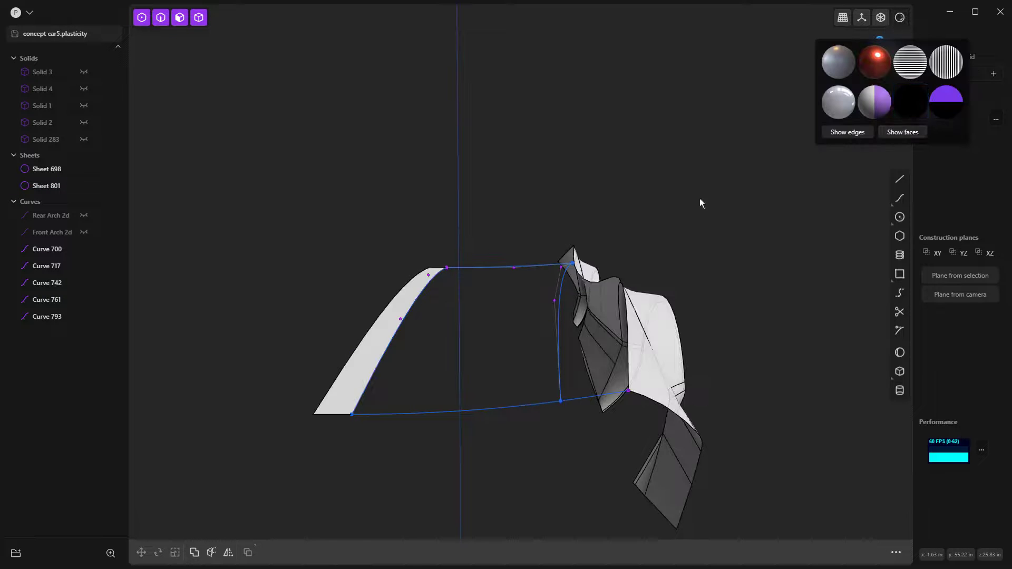
left_click(424, 293)
key("h")
middle_click_drag(510, 309, 494, 330)
left_click(494, 330)
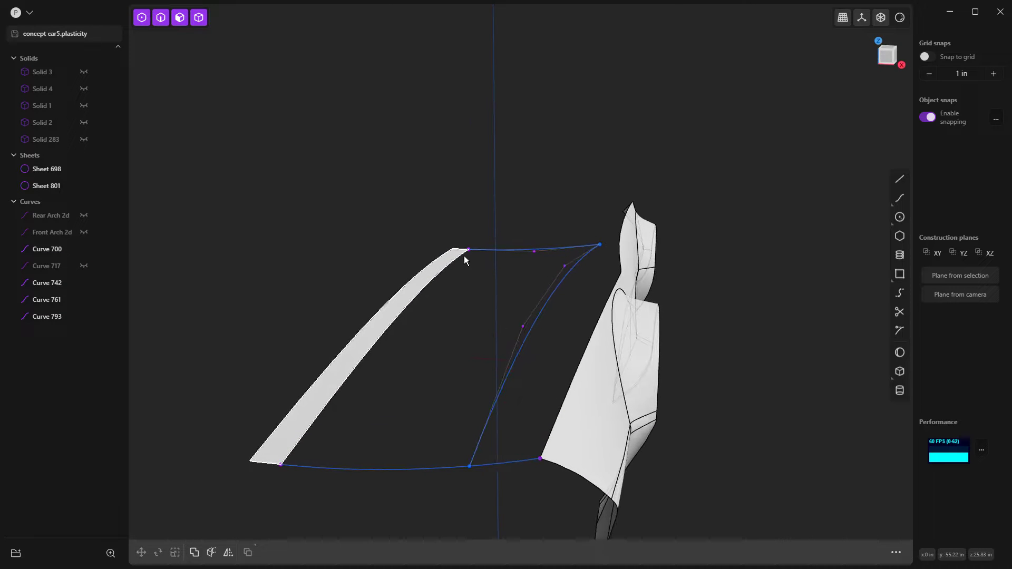
Loft from the centre support sheet's edge to the side curve with G1 continuity, guided by the front and rear cross curves.
key("2")
left_click(459, 265)
key("e")
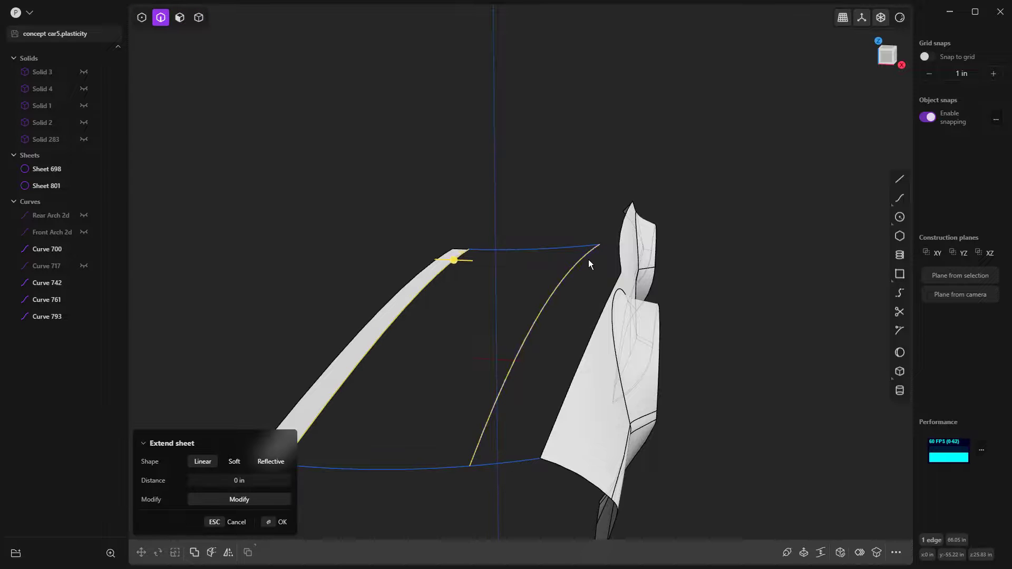
left_click(587, 258)
key("l")
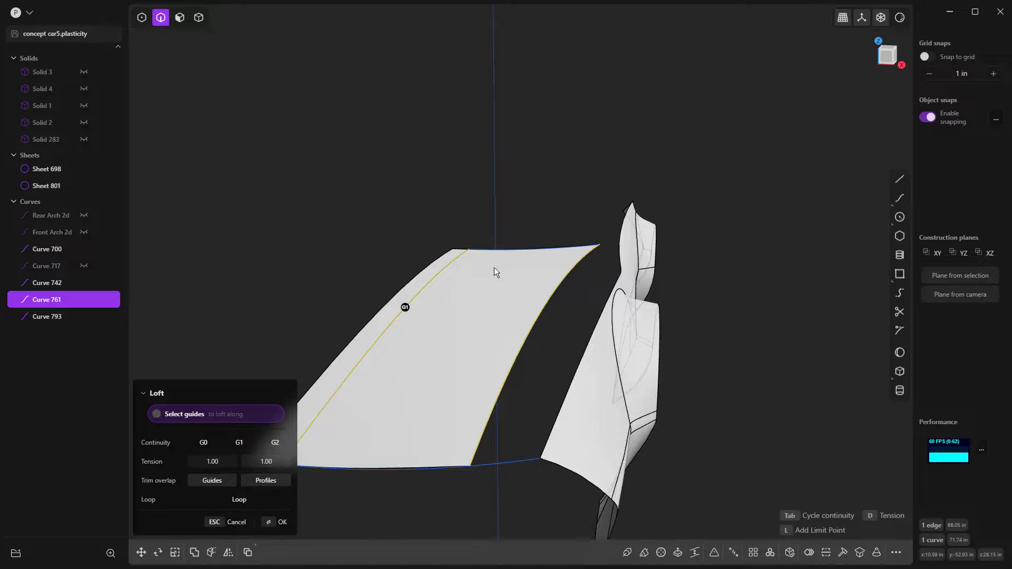
middle_click_drag(510, 244, 444, 401)
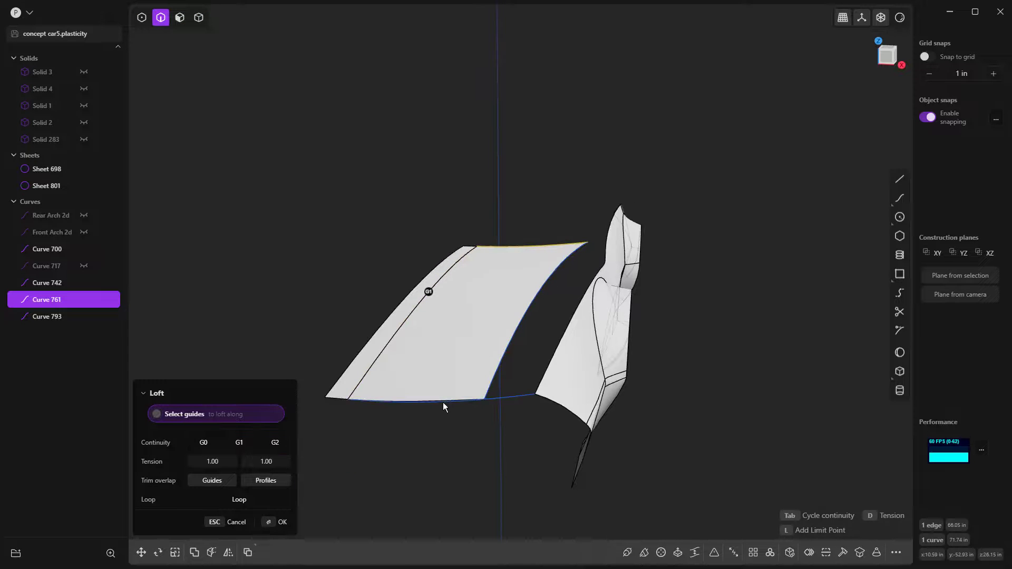
key("Return")
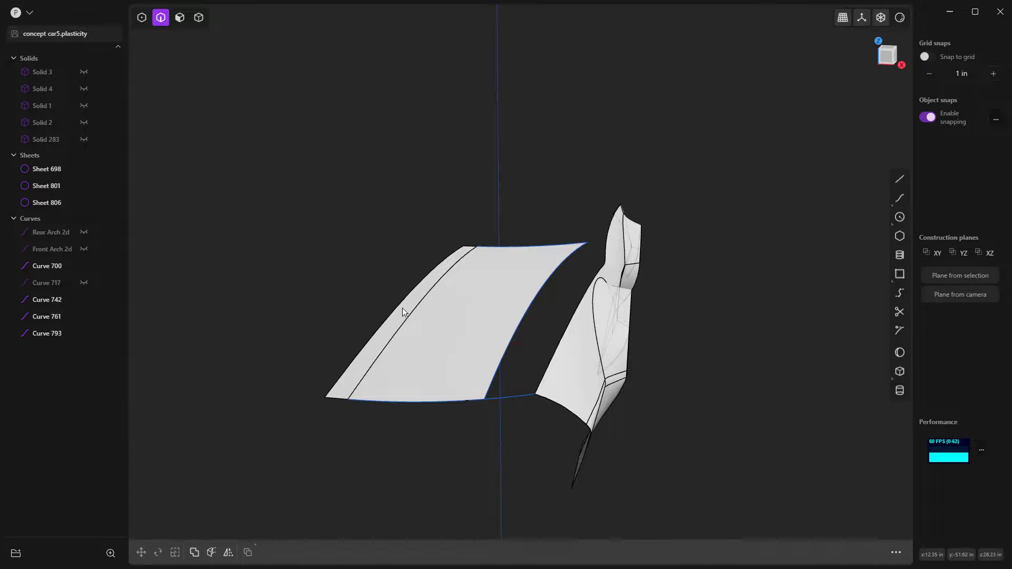
Delete the narrow support sheet along the hood's centre line.
key("shift+1")
key("shift+3")
key("shift+4")
left_click(403, 310)
key("h")
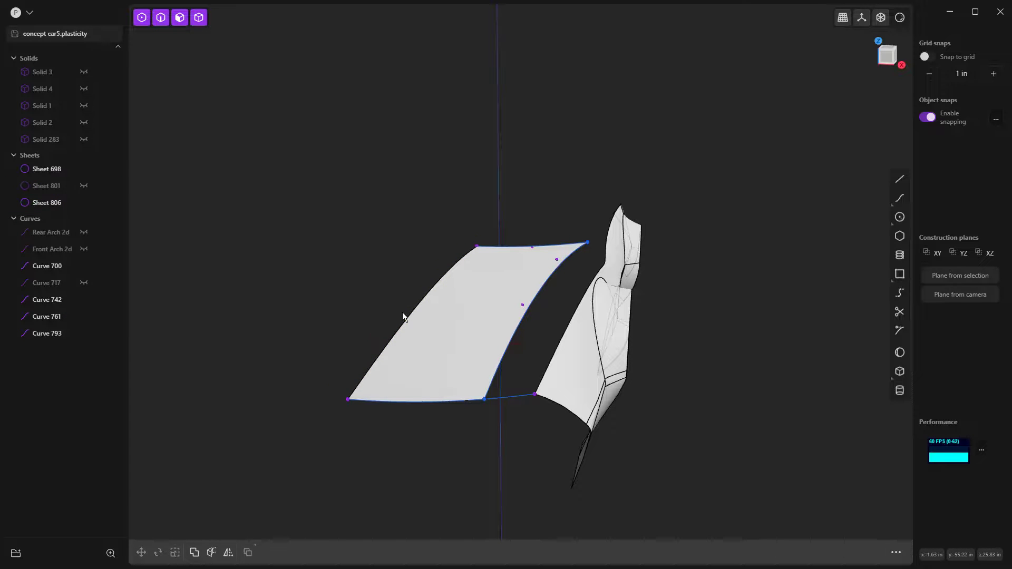
left_click(83, 185)
left_click(47, 185)
key("Delete")
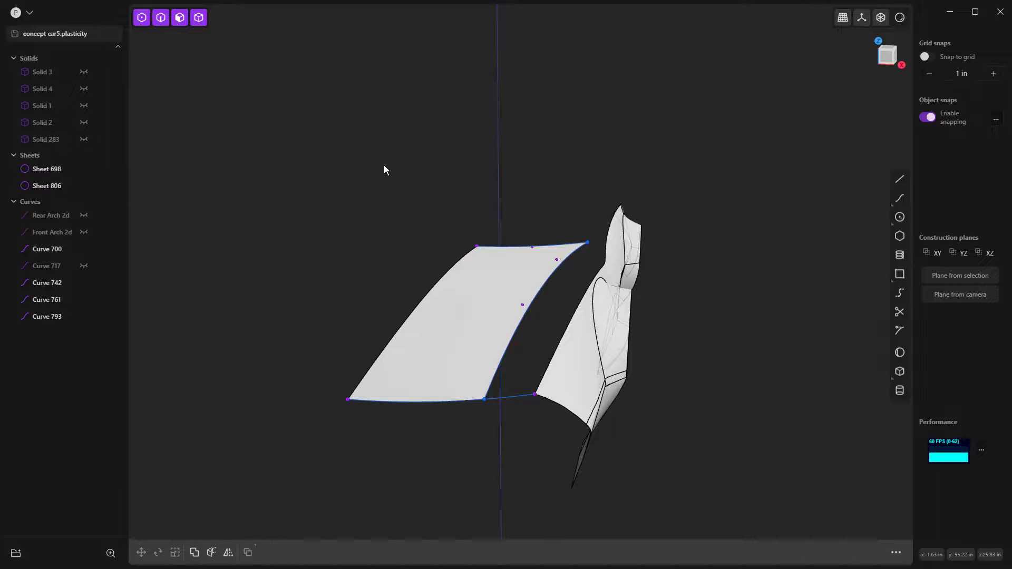
Hide the side, rear cross and front guide curves around the hood sheet, leaving the short outer front curve visible.
middle_click_drag(384, 168, 523, 256)
left_click(523, 257)
left_click(521, 252)
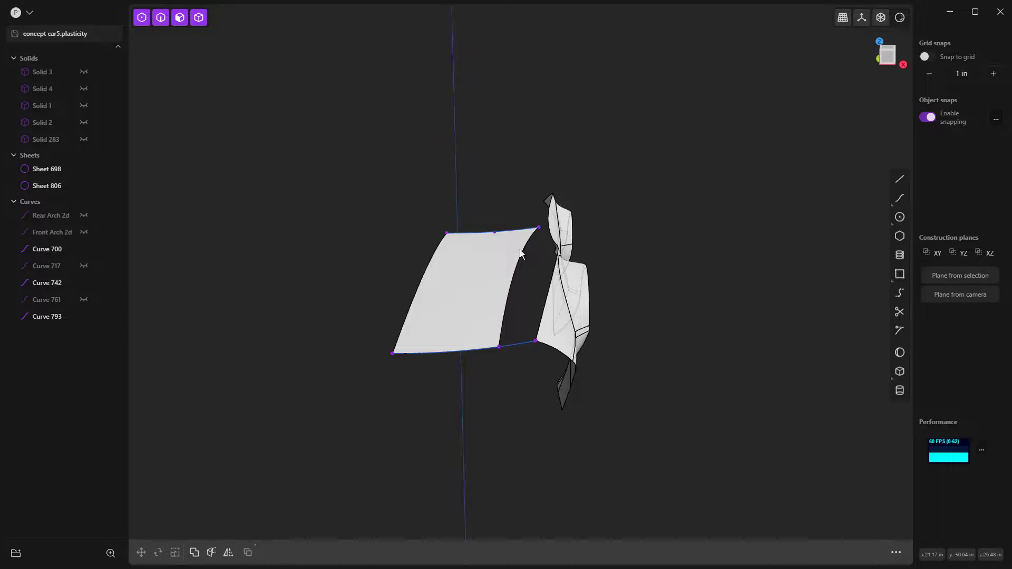
middle_click_drag(647, 259, 490, 296)
left_click(538, 200)
key("h")
left_click(453, 393)
key("h")
middle_click_drag(472, 406, 501, 387)
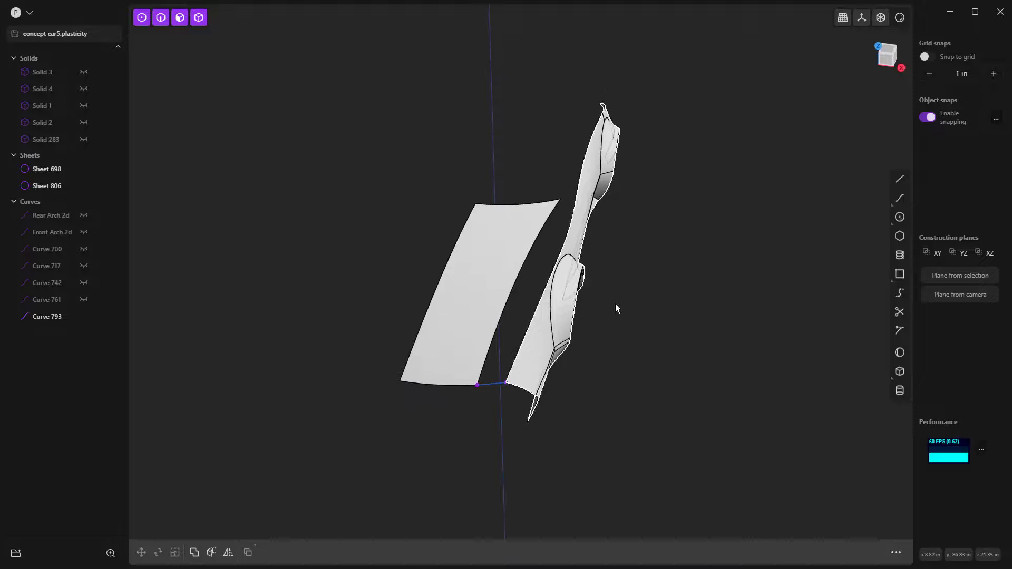
Shade the sheets with the grey reflective material and examine the hood and side panels from several angles.
left_click(900, 18)
left_click(845, 64)
mouse_move(687, 339)
middle_mouse_down()
mouse_move(672, 391)
mouse_move(675, 356)
mouse_move(602, 336)
mouse_move(567, 338)
mouse_move(693, 332)
mouse_move(673, 377)
mouse_move(480, 352)
mouse_move(657, 372)
mouse_move(627, 316)
middle_mouse_up()
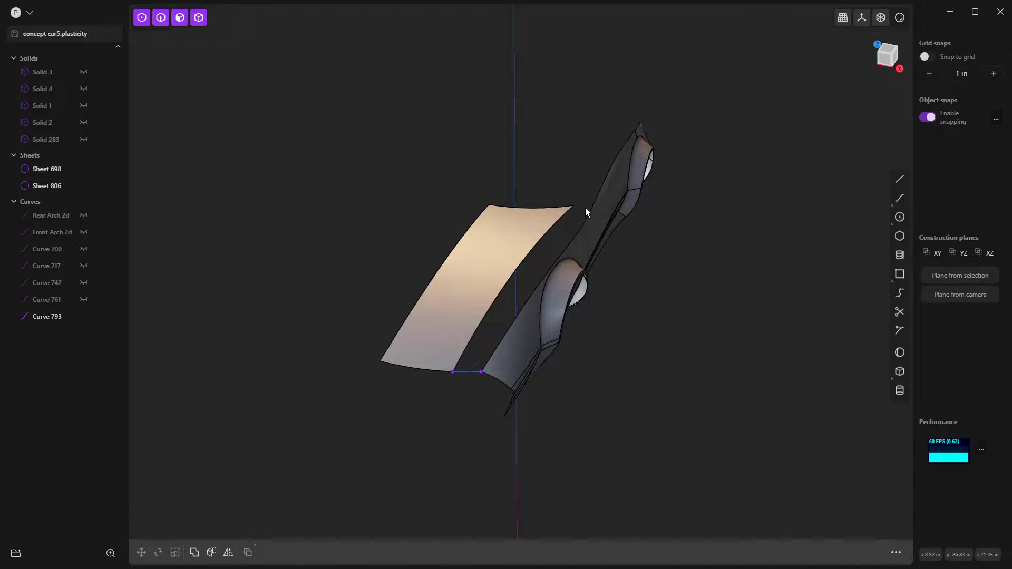
middle_click_drag(619, 247, 503, 241)
middle_click_drag(682, 223, 602, 214)
middle_click_drag(736, 242, 350, 63, "shift")
middle_click_drag(524, 141, 674, 184)
scroll(656, 172, "down", 3)
In the top view, draw a line from the hood's rear outer corner to the centre axis, continuing a short distance across it along X.
key("KP_1")
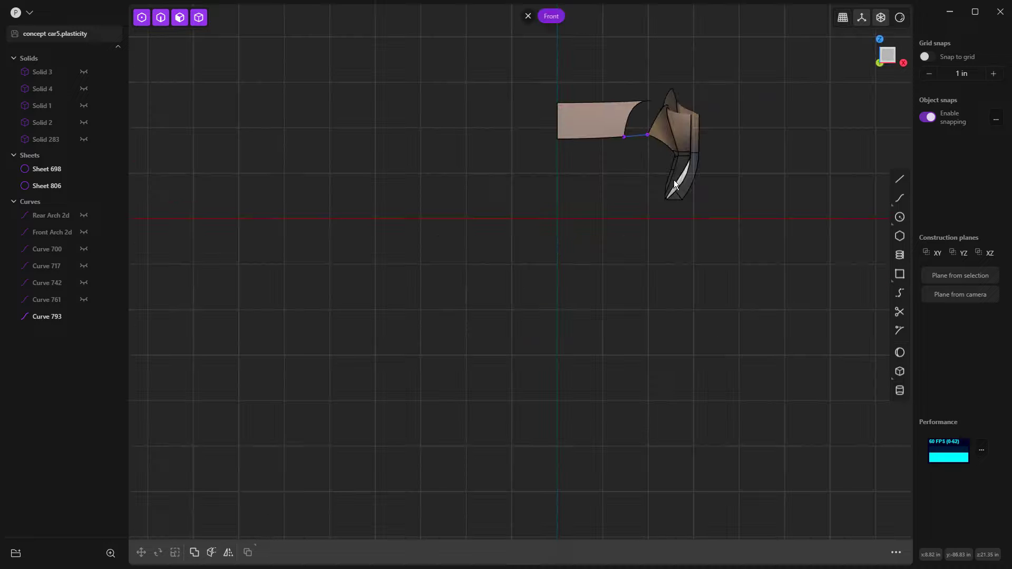
key("KP_7")
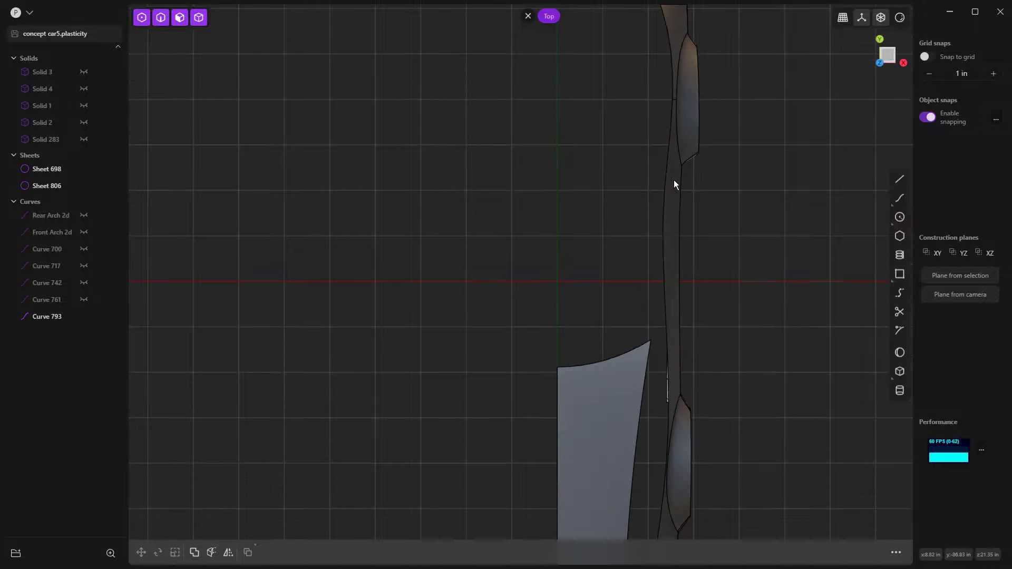
left_click(900, 179)
scroll(798, 218, "down", 2)
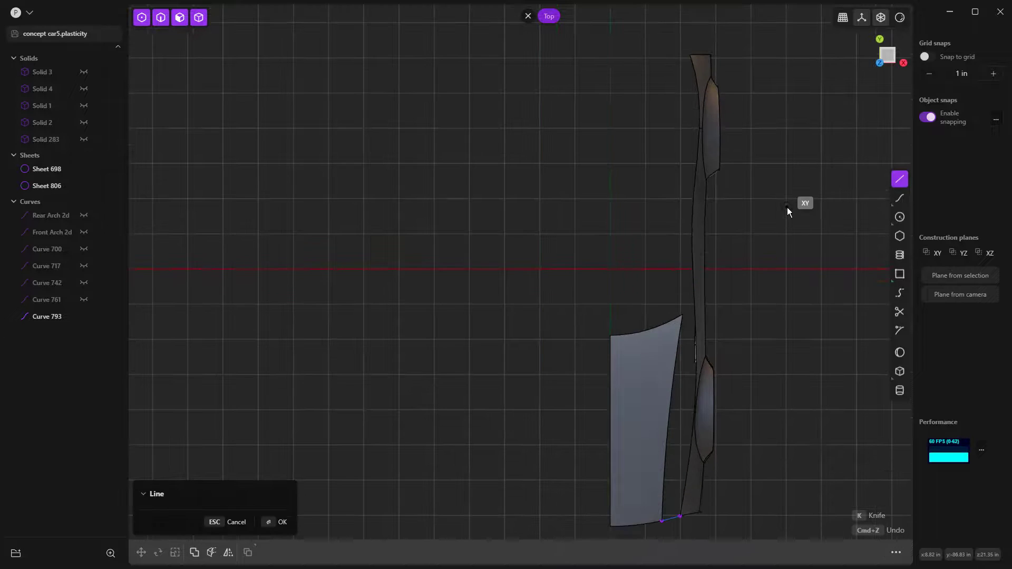
middle_click_drag(786, 207, 699, 322, "shift")
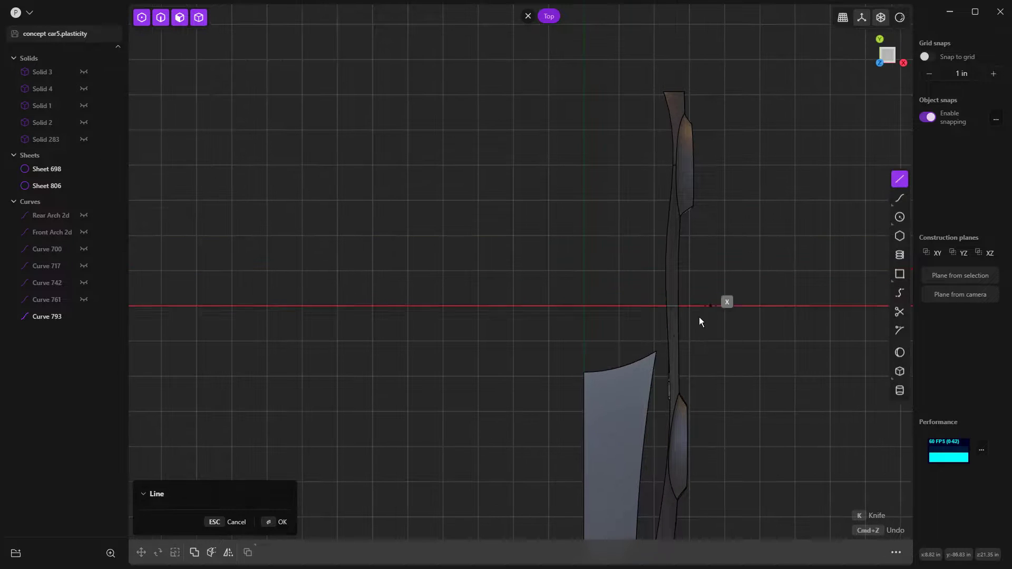
left_click(657, 348)
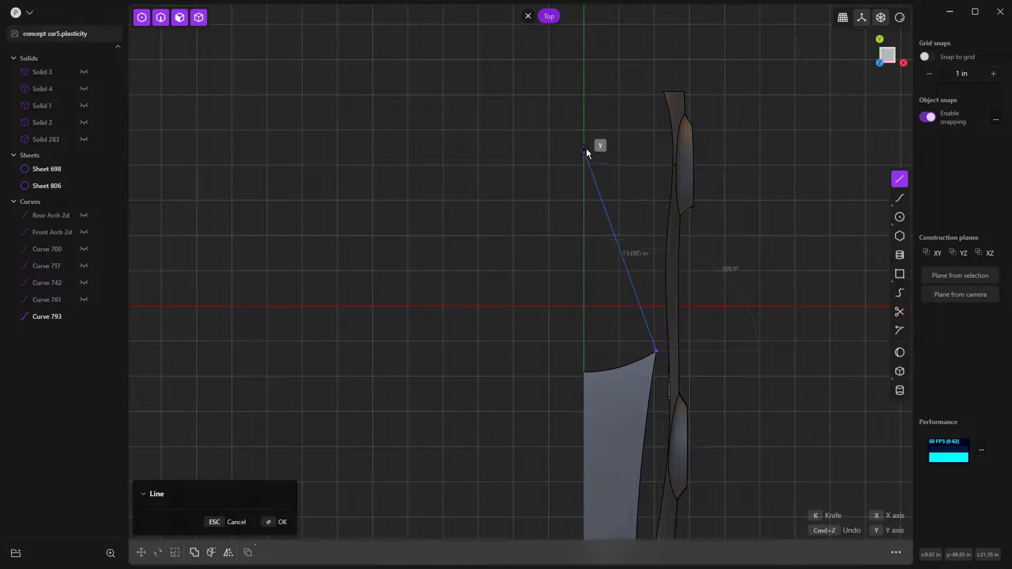
left_click(585, 140)
left_click(542, 141)
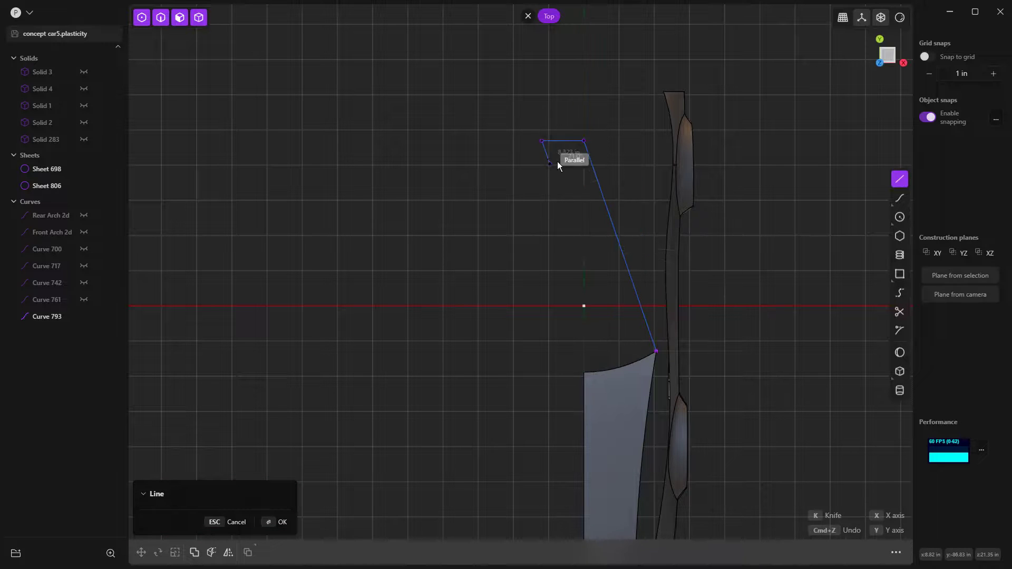
key("Return")
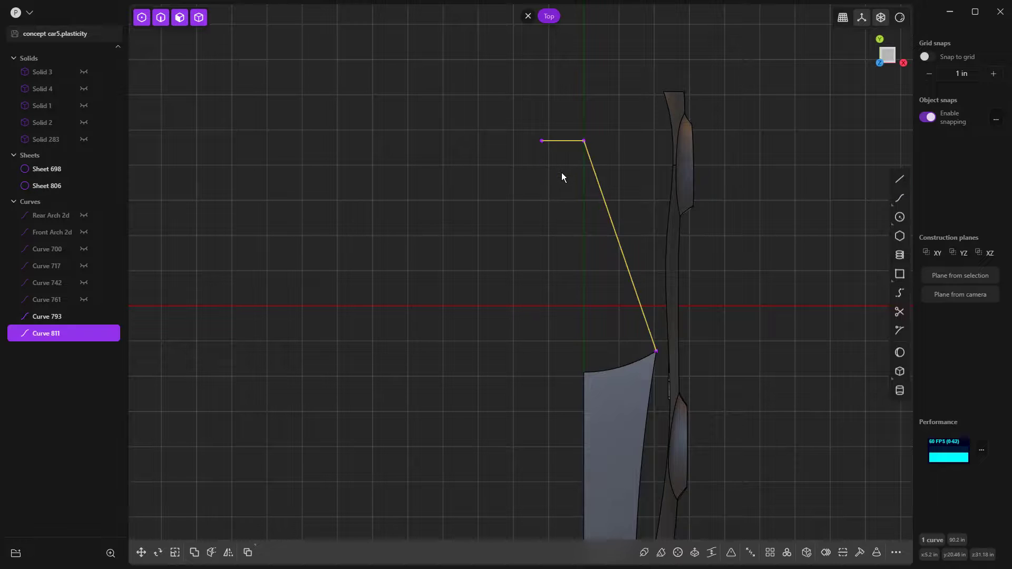
Unjoin the two line segments and give the long diagonal one two inner control points.
key("alt+j")
key("Escape")
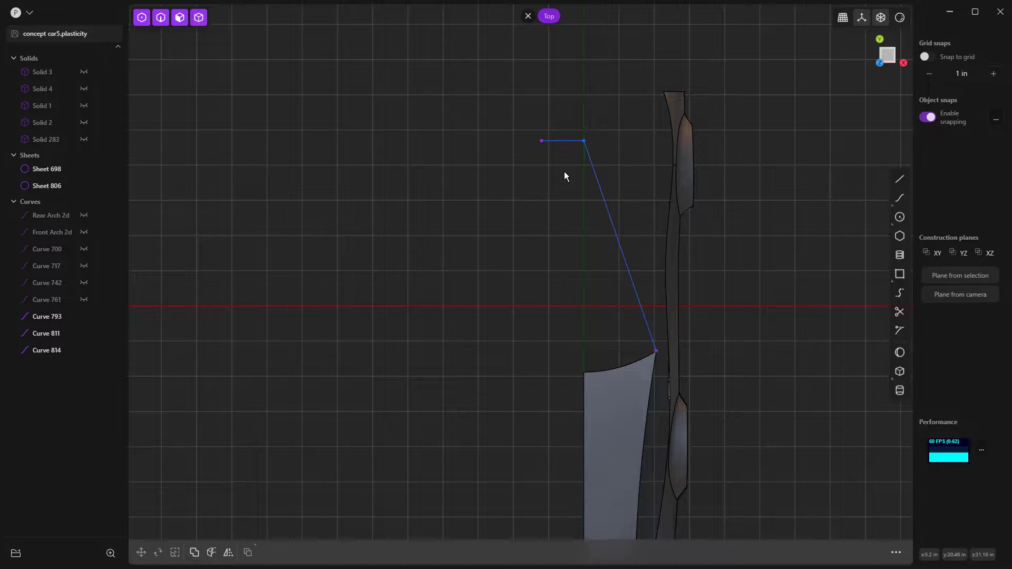
left_click(590, 163)
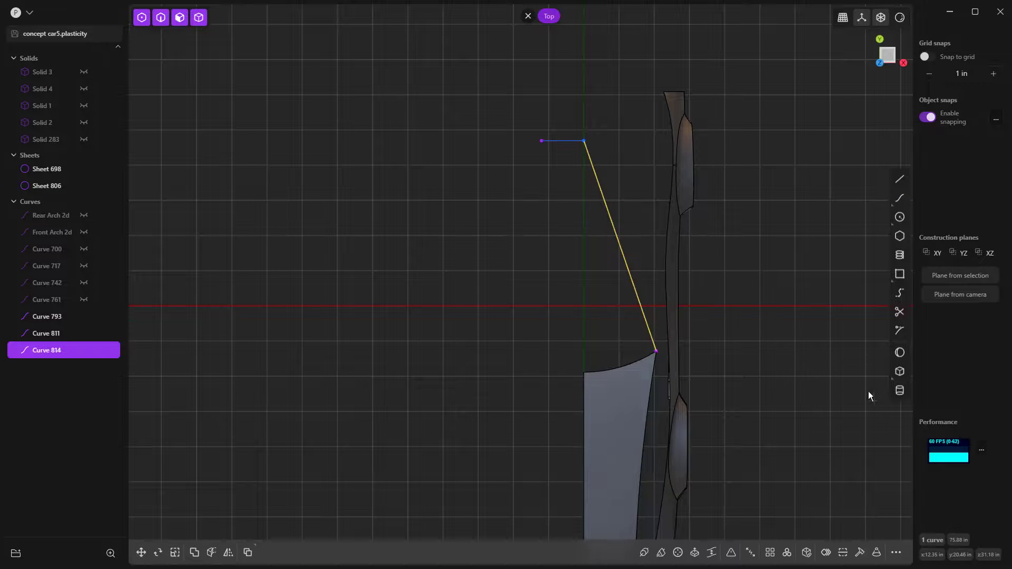
left_click(903, 293)
key("Escape")
left_click(876, 552)
key("Return")
key("Escape")
Move the diagonal's two inner control points 11.68 in along X and 21.922 in along Y to bow it outward.
left_click_drag(556, 180, 651, 302)
key("g")
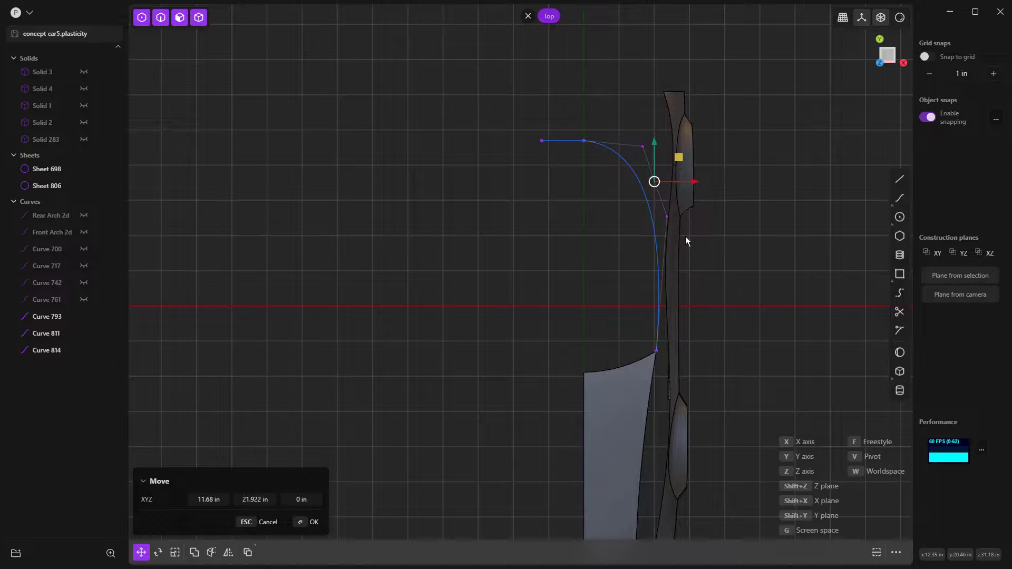
left_click(732, 240)
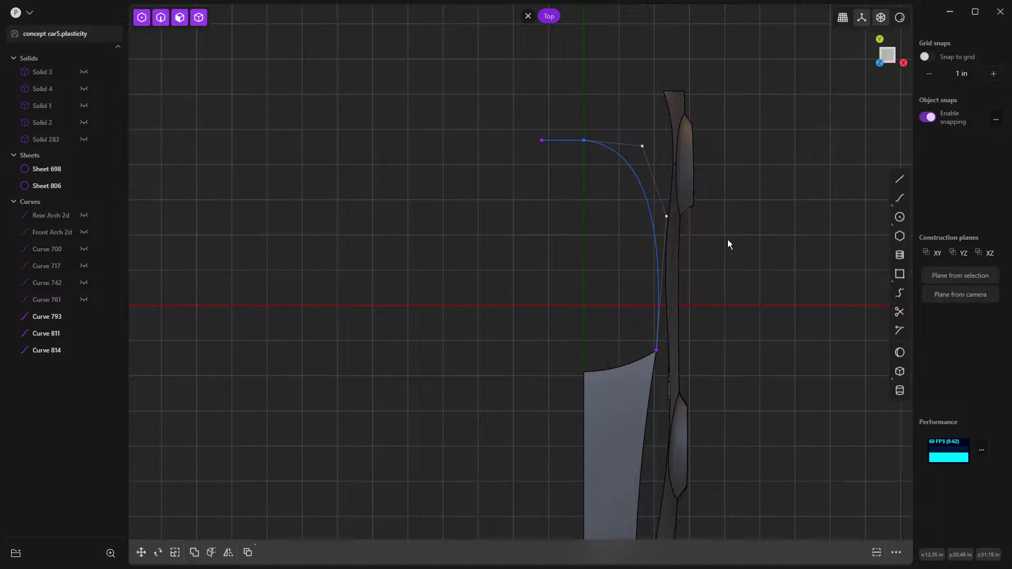
Delete the bowed curve and the short straight segment behind the hood.
middle_click_drag(632, 183, 533, 240)
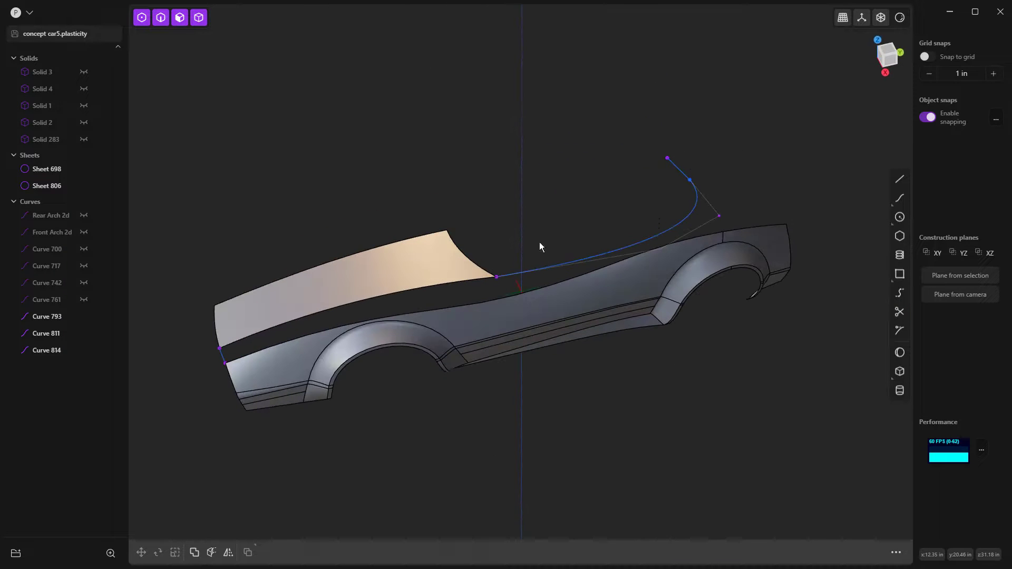
left_click(691, 206)
key("Delete")
left_click(682, 171)
key("Delete")
In the right view, draw a vertical line about 33.75 in long from the hood's rear outer corner down past the side sheet.
middle_click_drag(552, 242, 548, 218)
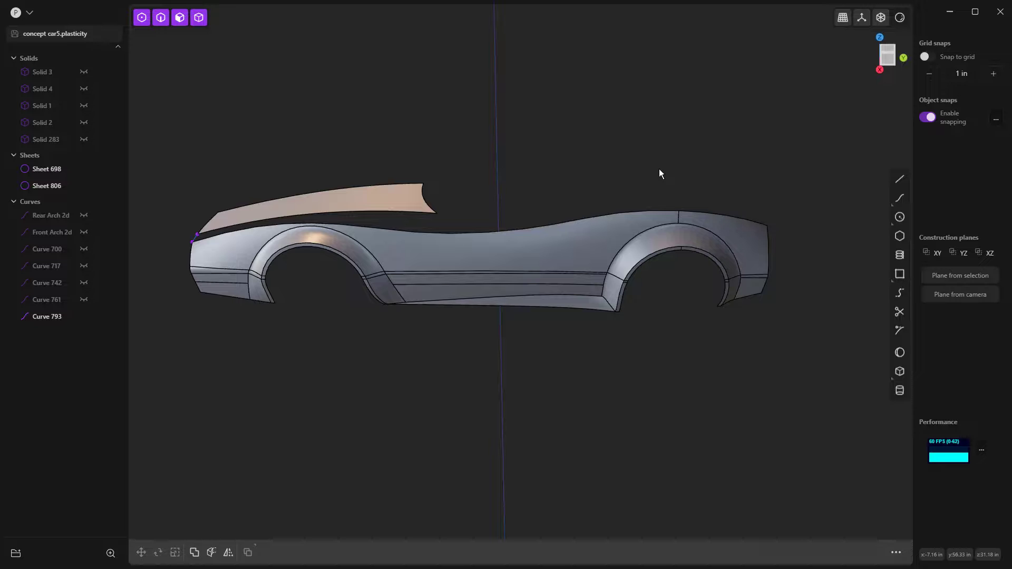
middle_click_drag(548, 195, 355, 272)
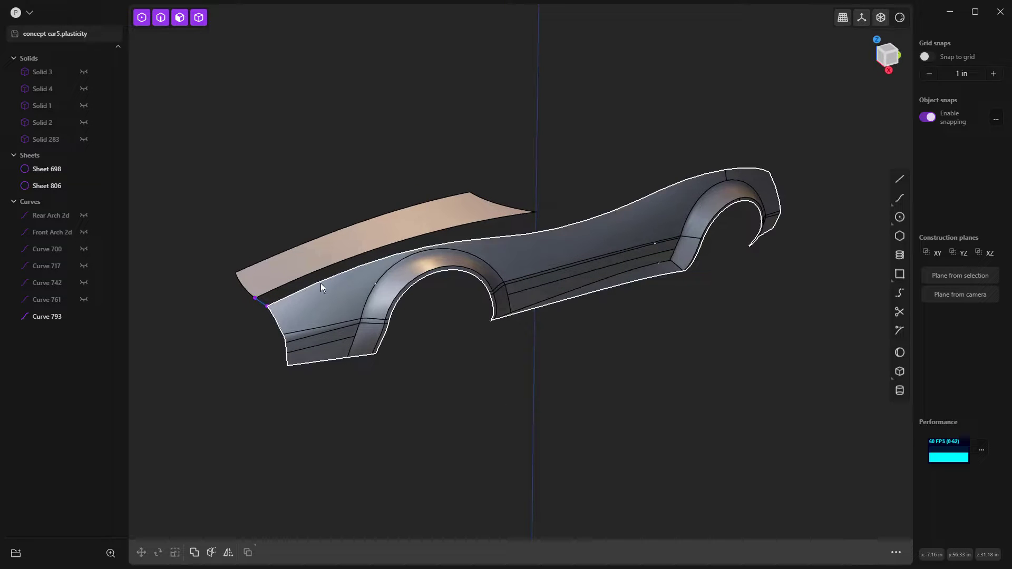
middle_click_drag(555, 230, 536, 222)
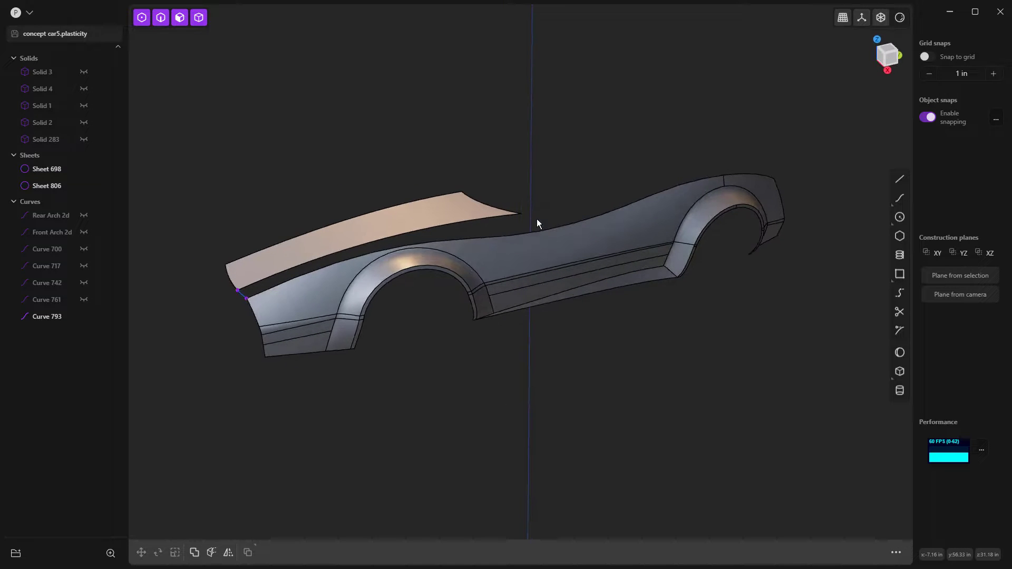
key("3")
scroll(457, 143, "up", 5)
scroll(456, 142, "up", 1)
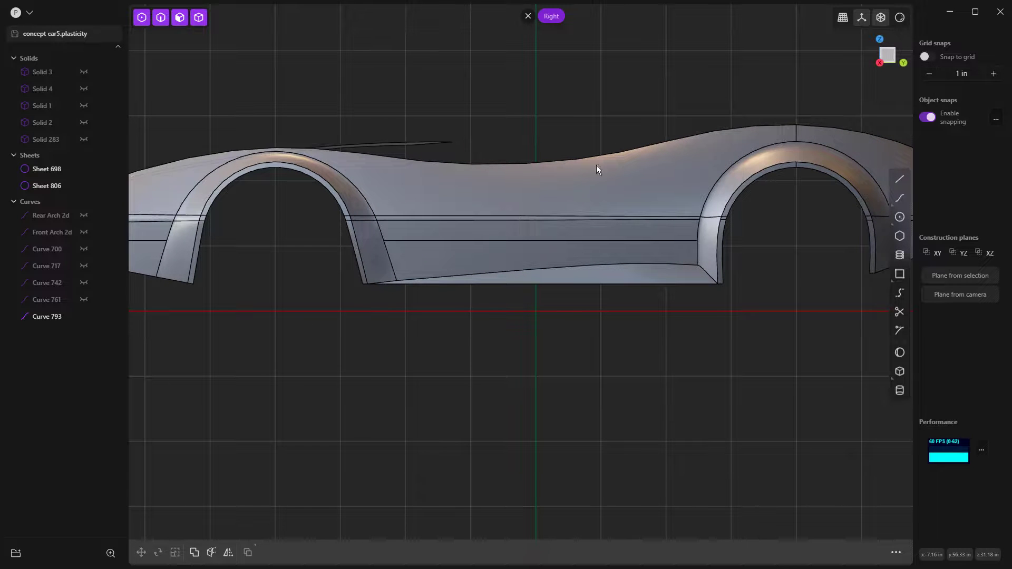
key("l")
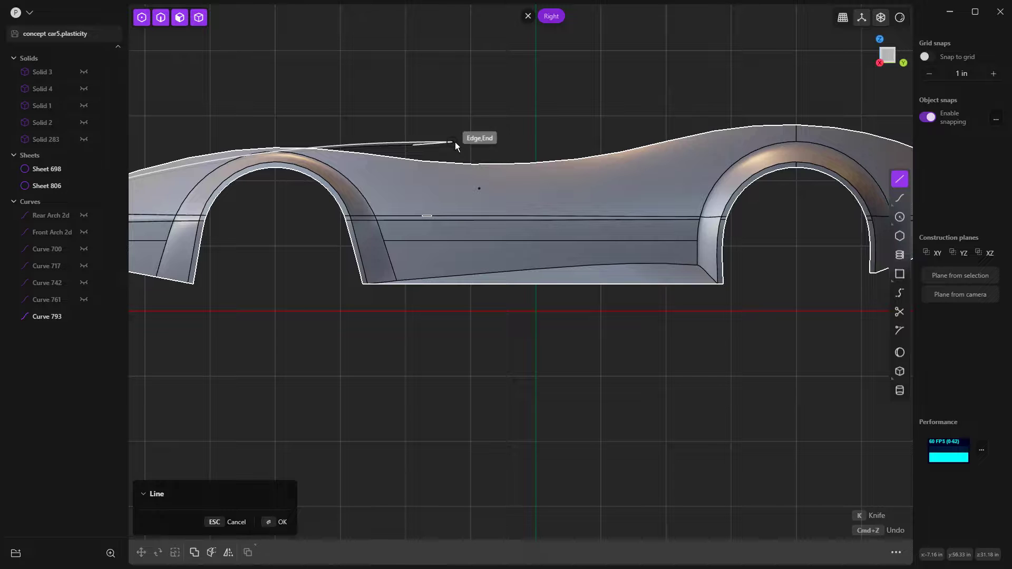
left_click(454, 141)
left_click(452, 323)
middle_click_drag(452, 322, 580, 315)
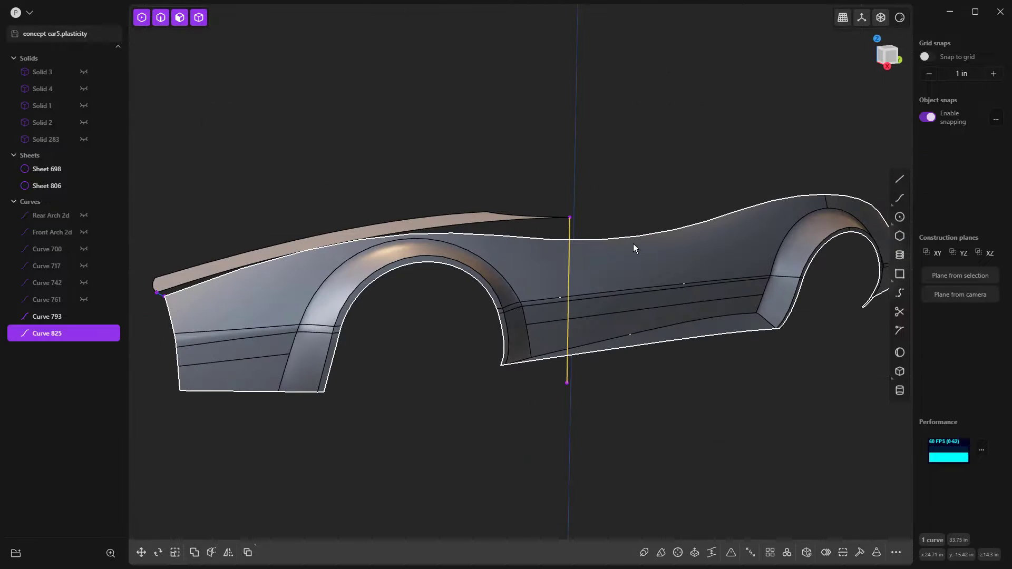
Imprint the vertical line onto the car's side sheet and delete the line.
key("shift+i")
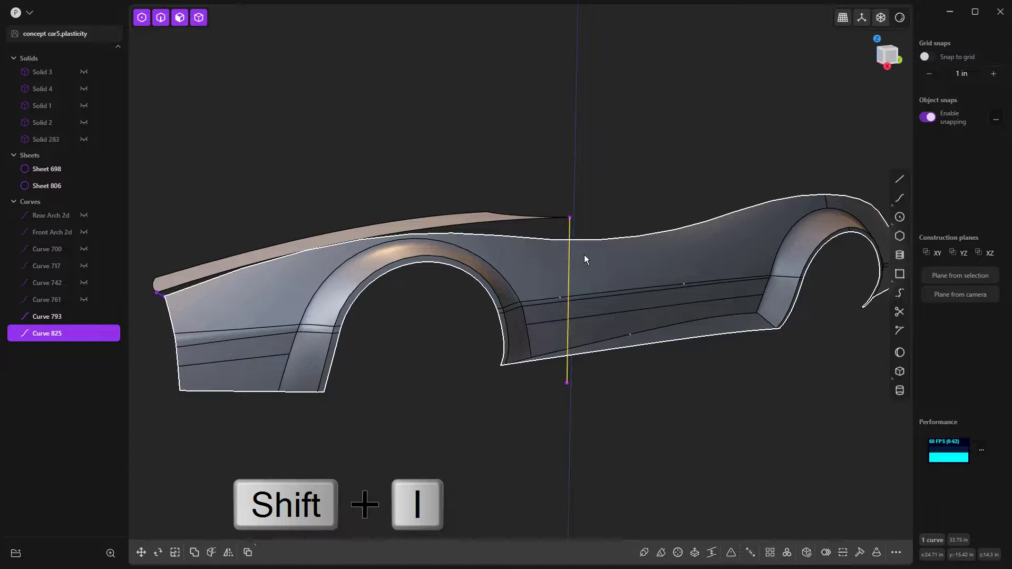
key("shift+i")
left_click(587, 255)
right_click(619, 195)
left_click(570, 230)
key("Delete")
Try a loft between the hood's outer edge and the side sheet's upper edge ahead of the split.
middle_click_drag(630, 235, 548, 268)
scroll(585, 272, "up", 5)
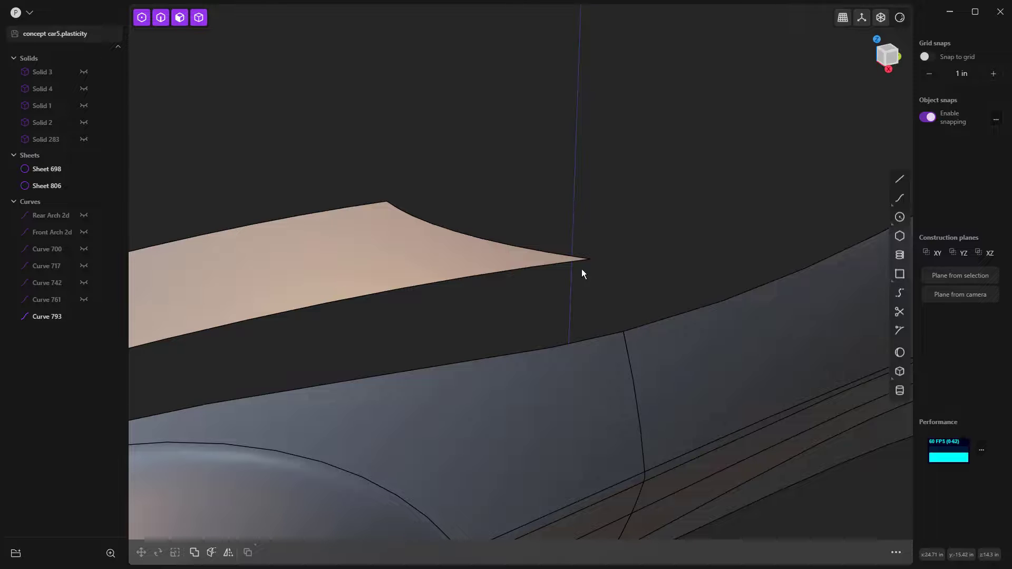
left_click(591, 258)
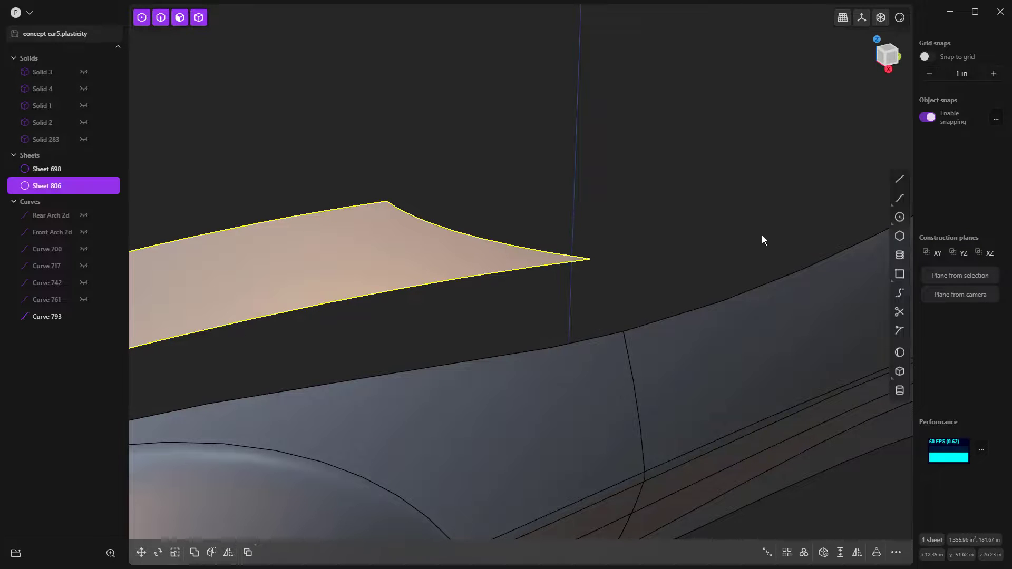
mouse_move(666, 248)
middle_mouse_down()
mouse_move(681, 230)
mouse_move(667, 243)
middle_mouse_up()
left_click(653, 264)
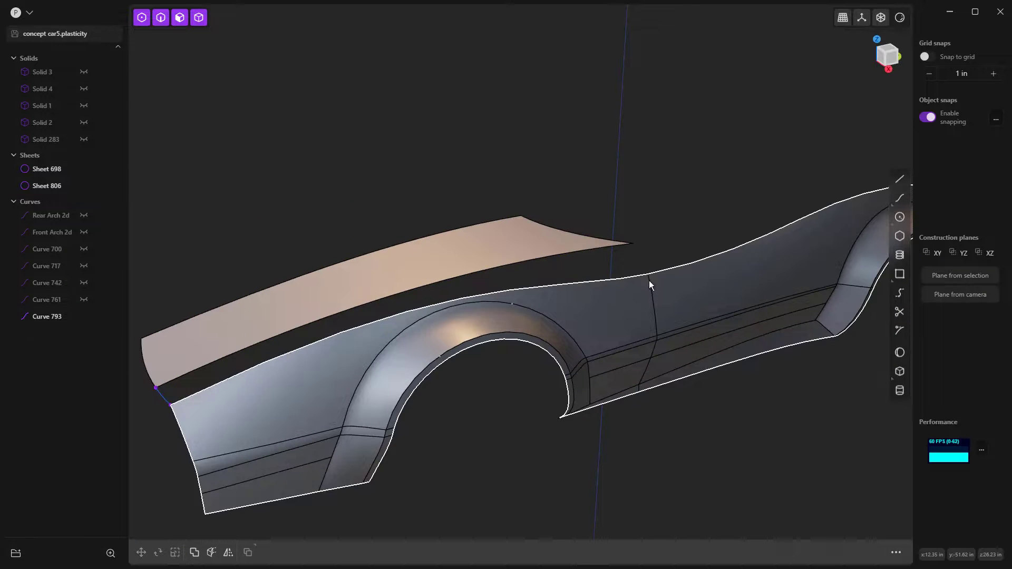
key("2")
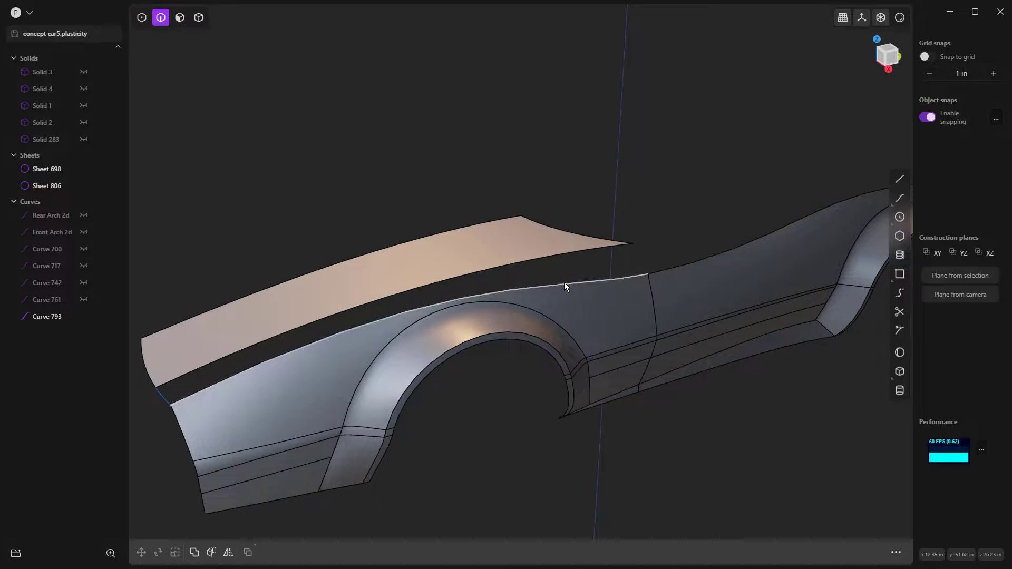
left_click(564, 283)
left_click(558, 255, "shift")
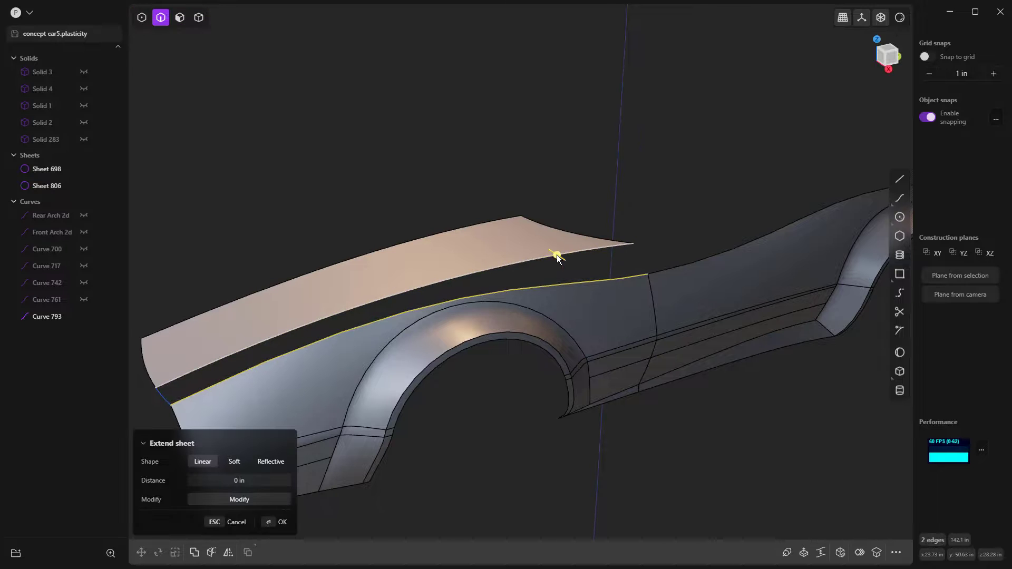
key("l")
middle_click_drag(463, 290, 544, 317)
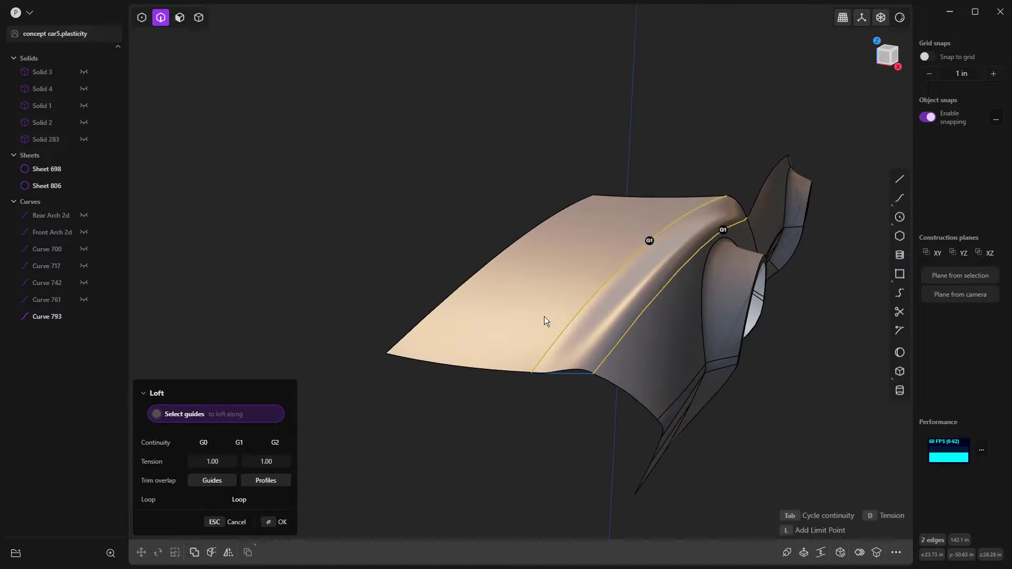
Try the loft with the short front curve as guide and G0 continuity at the side edge, and discard it.
left_click(572, 372)
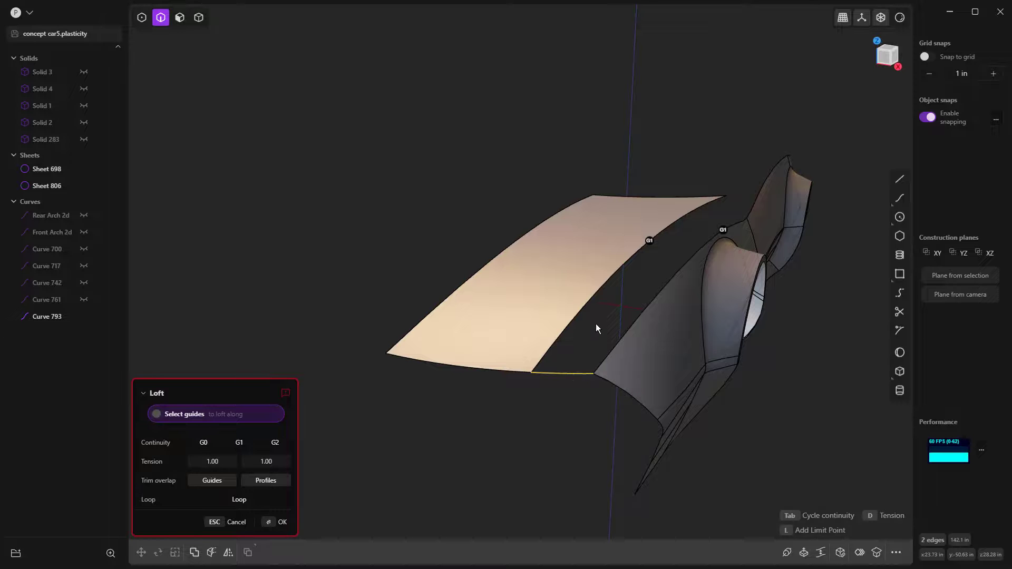
scroll(565, 387, "up", 3)
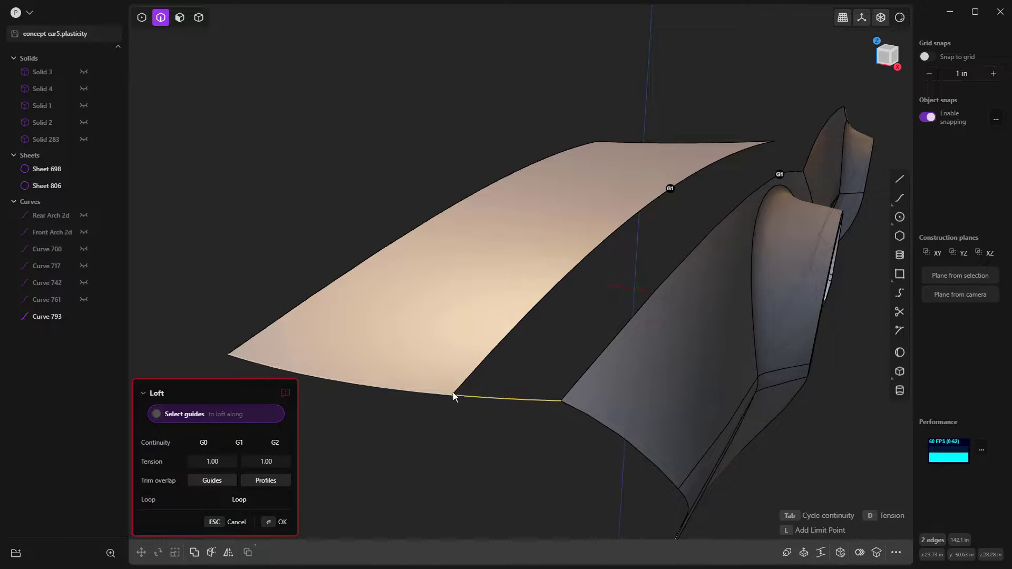
left_click(782, 175)
mouse_move(691, 315)
middle_mouse_down()
mouse_move(704, 314)
mouse_move(525, 332)
mouse_move(276, 156)
mouse_move(266, 169)
mouse_move(506, 192)
mouse_move(426, 174)
middle_mouse_up()
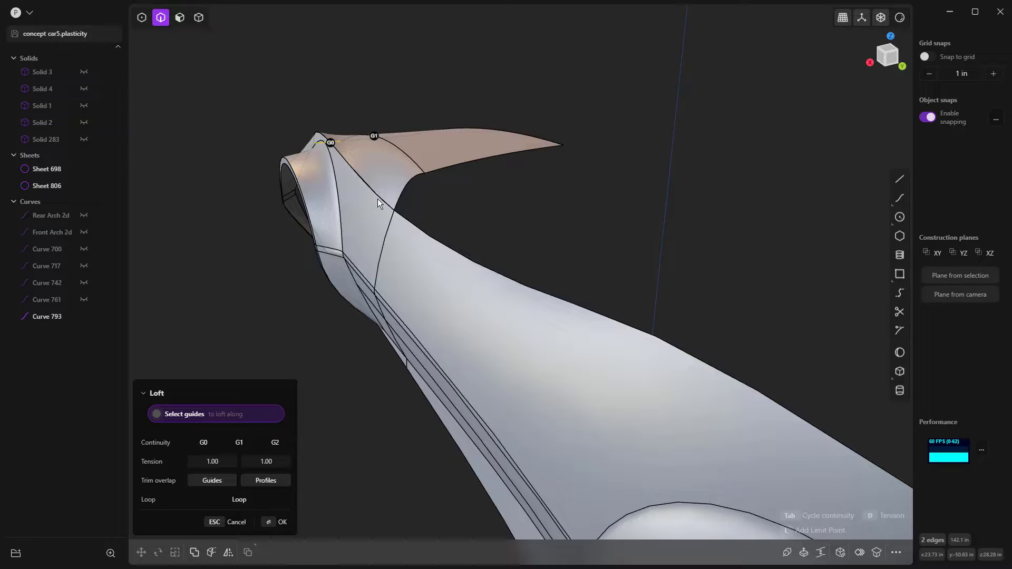
middle_click_drag(378, 198, 443, 196)
mouse_move(558, 198)
middle_mouse_down()
mouse_move(602, 187)
mouse_move(597, 168)
mouse_move(597, 187)
mouse_move(582, 195)
mouse_move(385, 219)
mouse_move(575, 208)
middle_mouse_up()
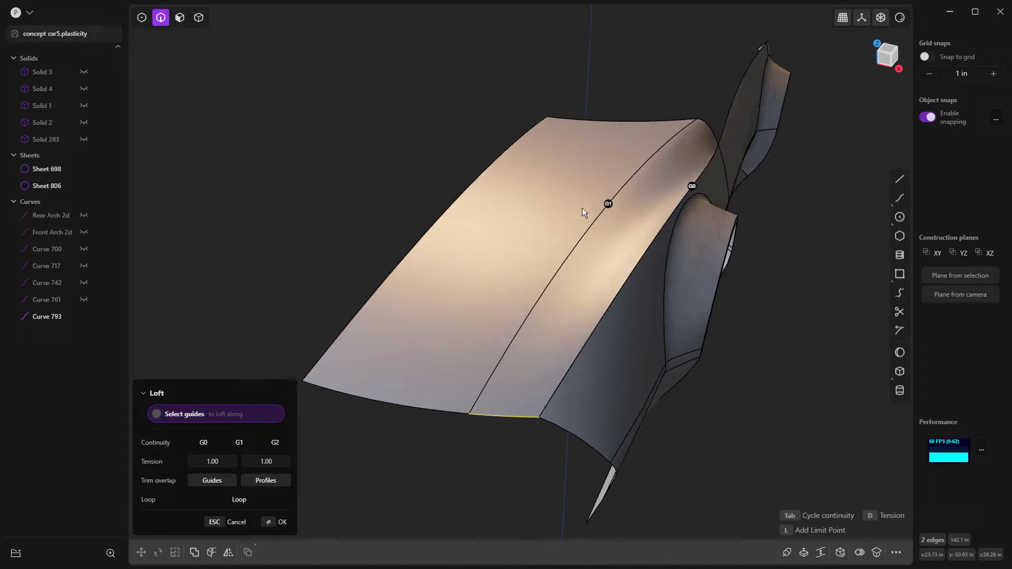
middle_click_drag(692, 246, 655, 276)
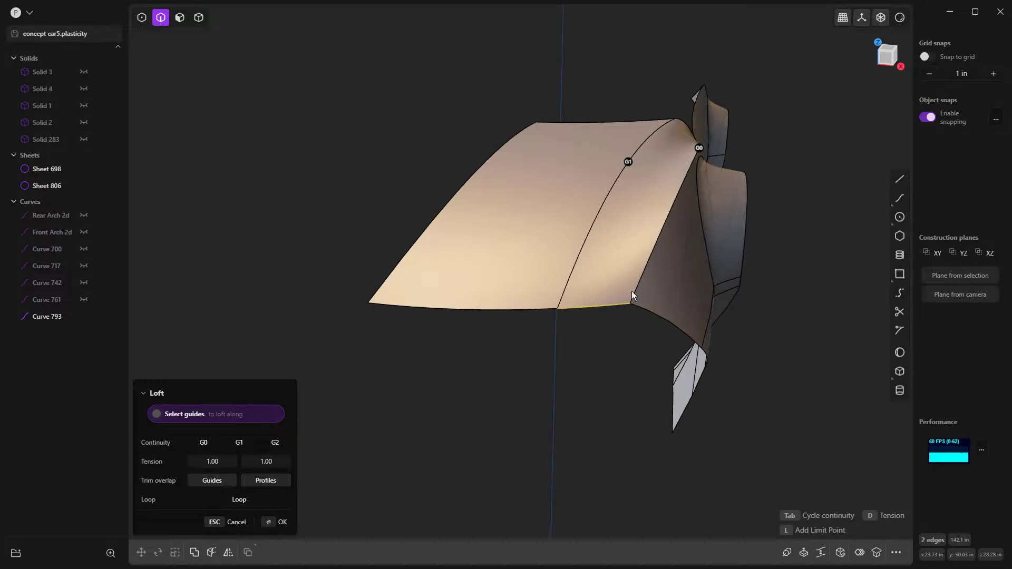
left_click(603, 310)
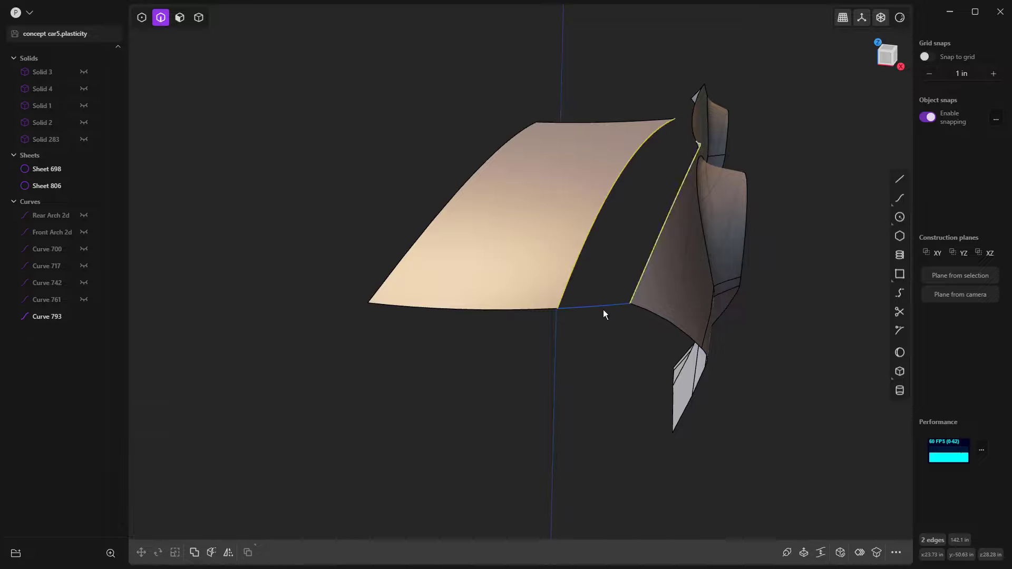
Loft between the side sheet's upper edge and the hood's outer edge with G2 continuity at both edges.
left_click(682, 180)
key("e")
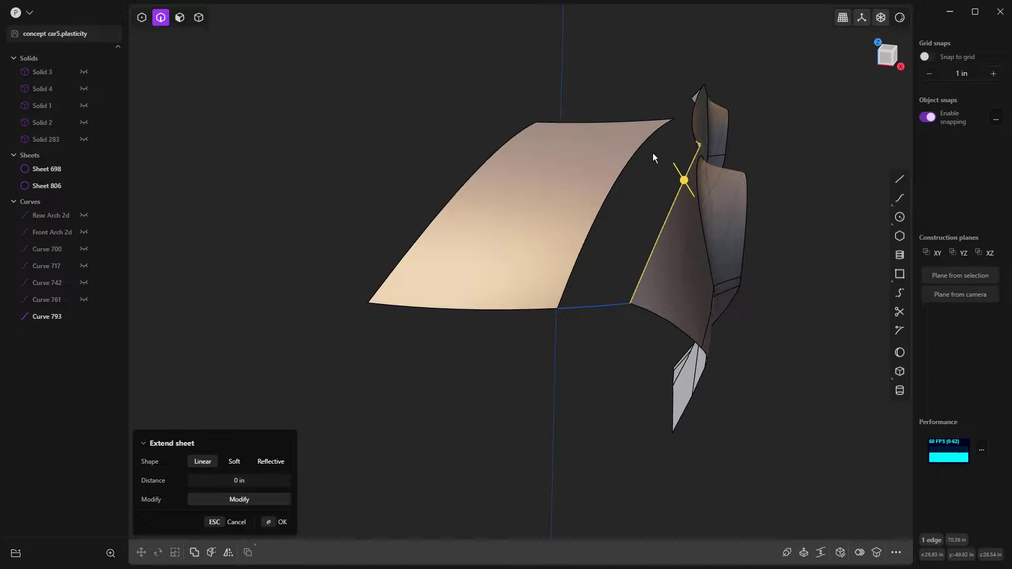
left_click(643, 150, "shift")
key("l")
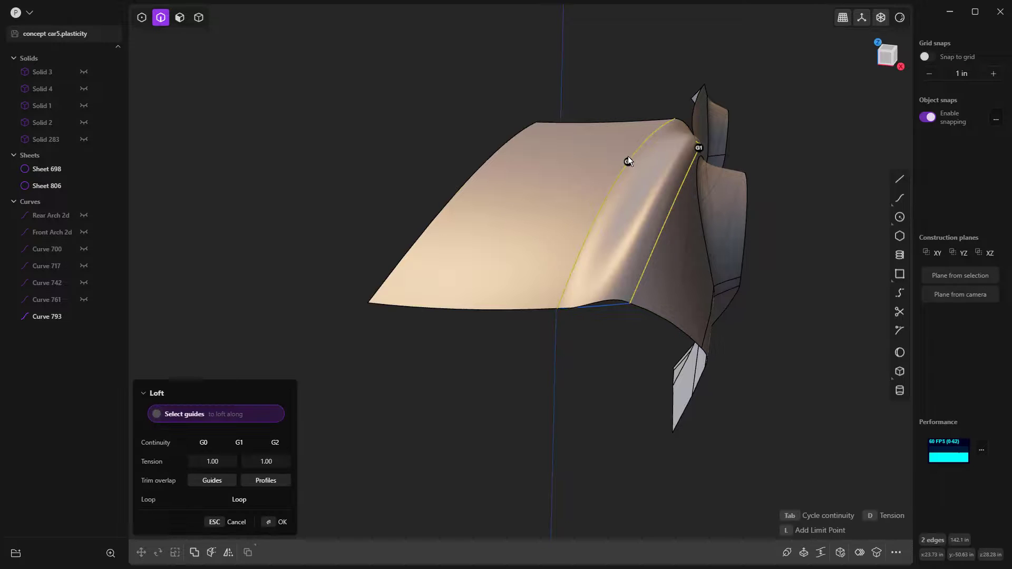
left_click(698, 149)
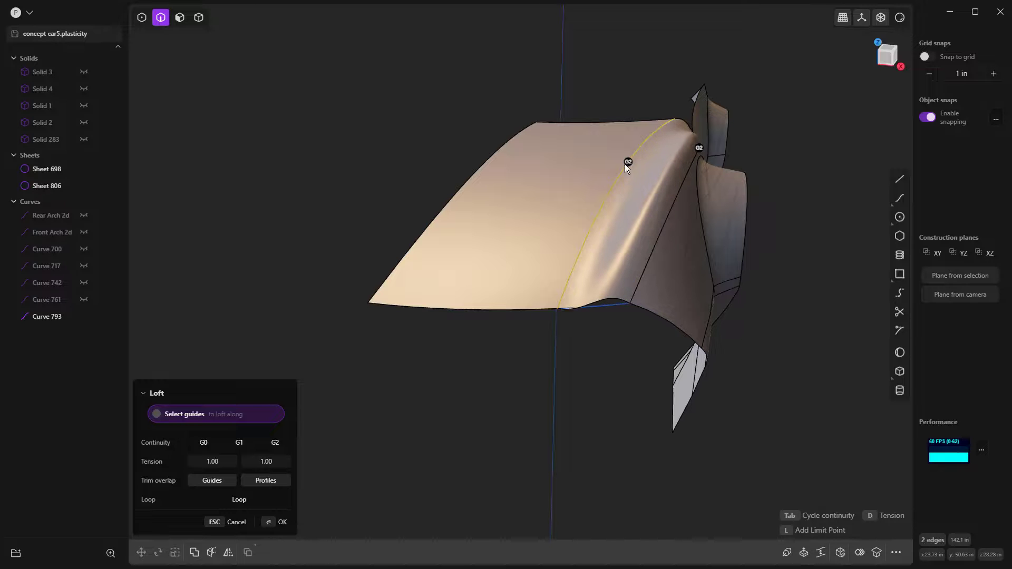
middle_click_drag(654, 205, 679, 217)
key("Return")
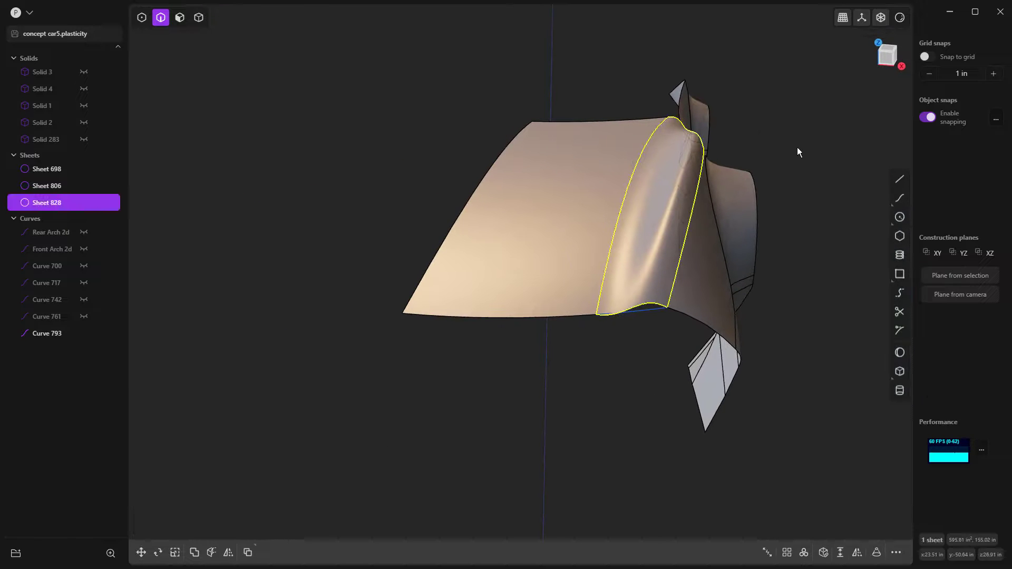
Inspect the lofted surface between hood and side with the glossy red matcap and edges hidden.
left_click(897, 21)
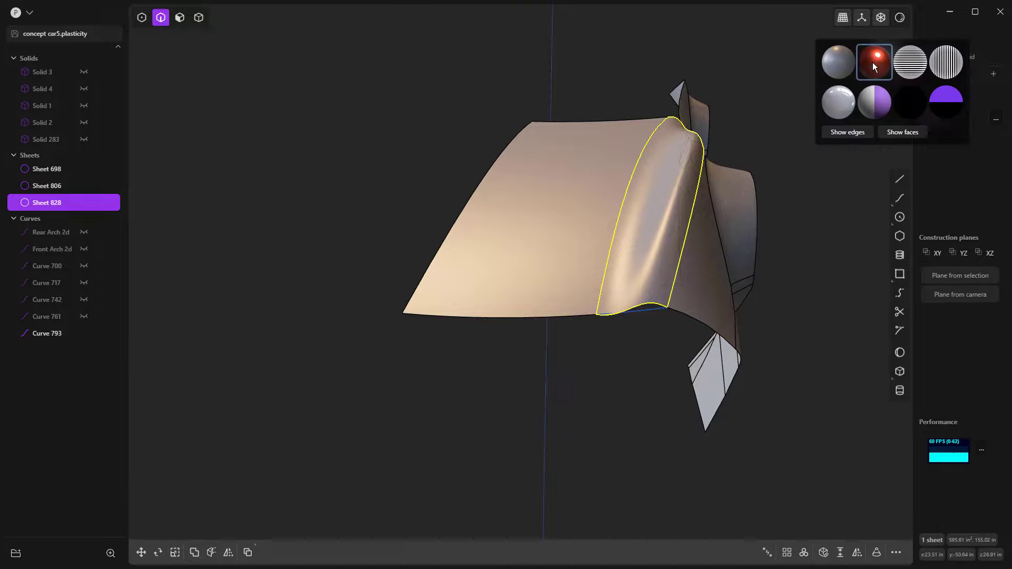
left_click(873, 64)
left_click(901, 18)
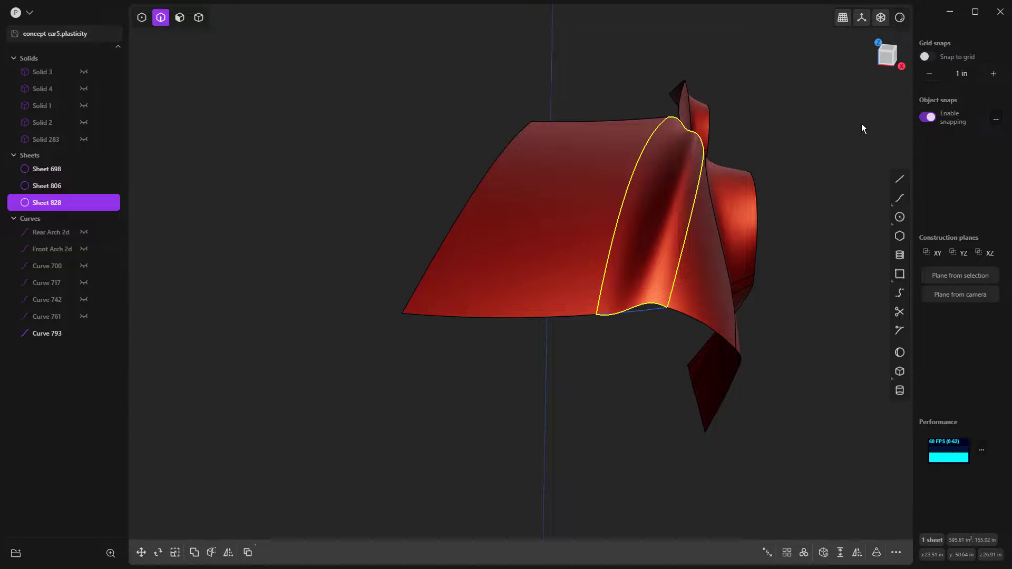
left_click(900, 17)
left_click(850, 134)
left_click(822, 190)
middle_click_drag(822, 190, 675, 289)
Undo the hood-to-side loft and restore the default grey matcap with edges shown.
left_click(755, 343)
key("alt+e")
left_click(899, 17)
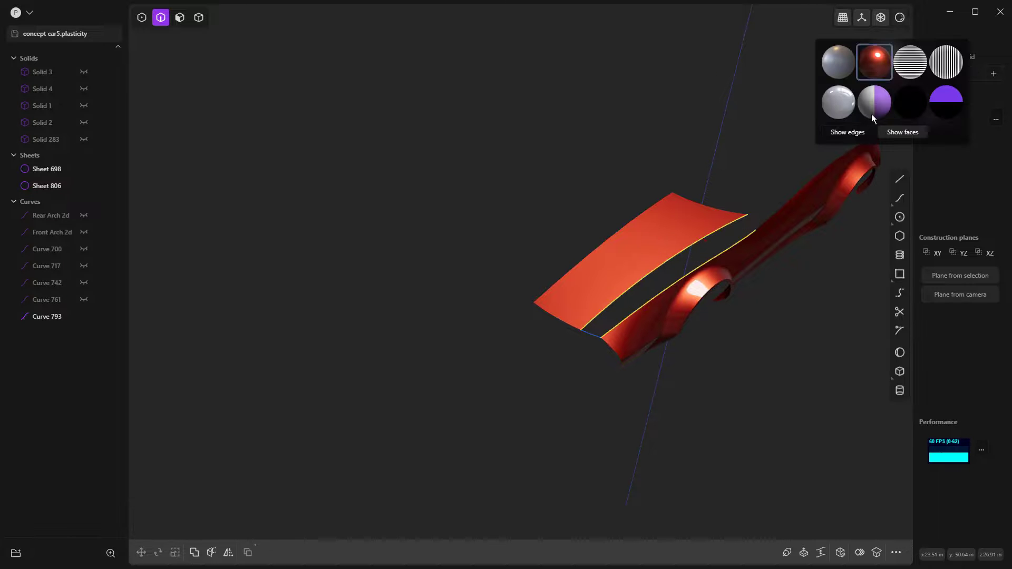
left_click(849, 133)
left_click(839, 57)
In the top view, duplicate the hood's outer side edge as a separate curve.
middle_click_drag(639, 163, 662, 248)
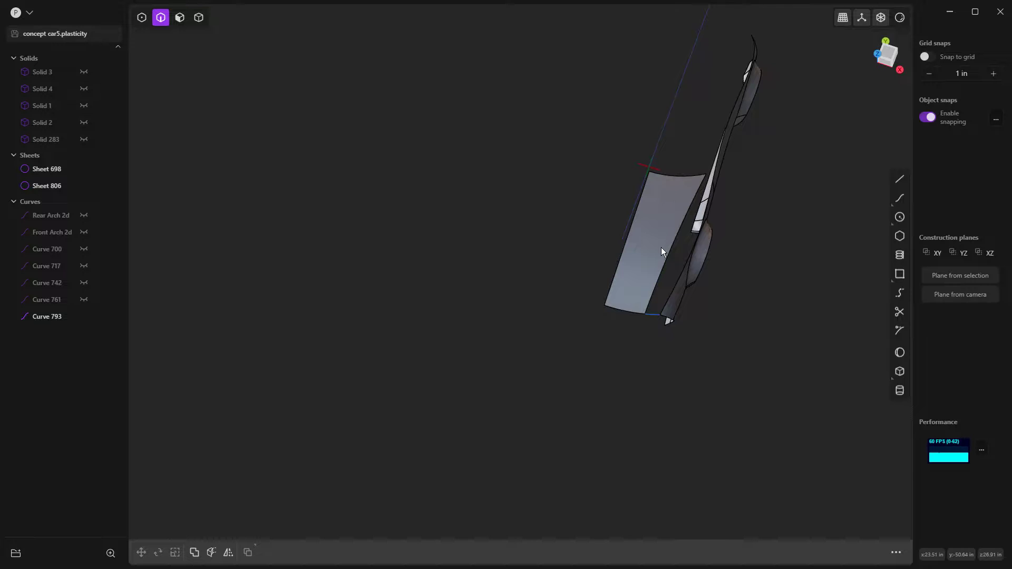
key("KP_7")
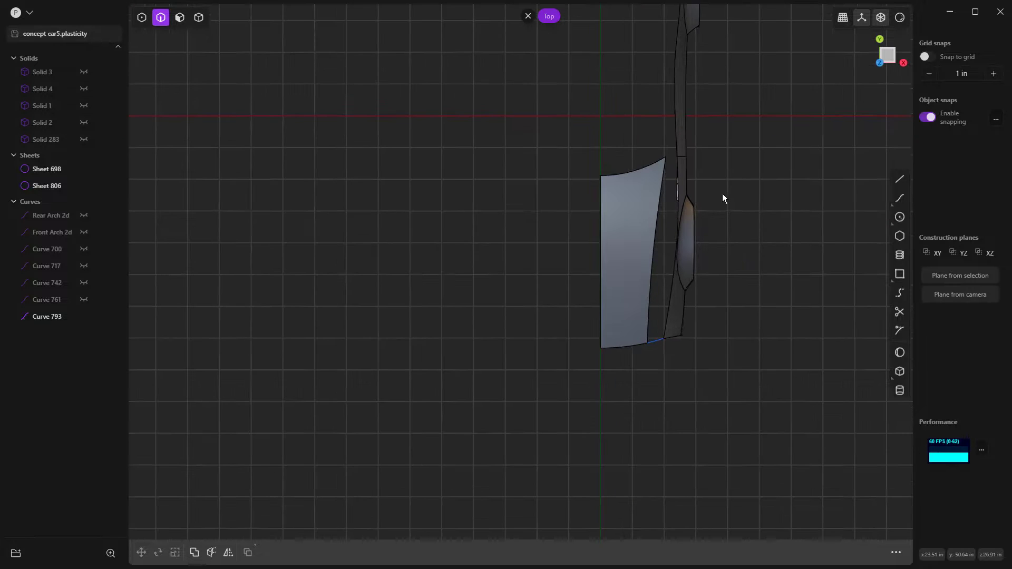
left_click(900, 179)
key("Escape")
left_click(662, 182)
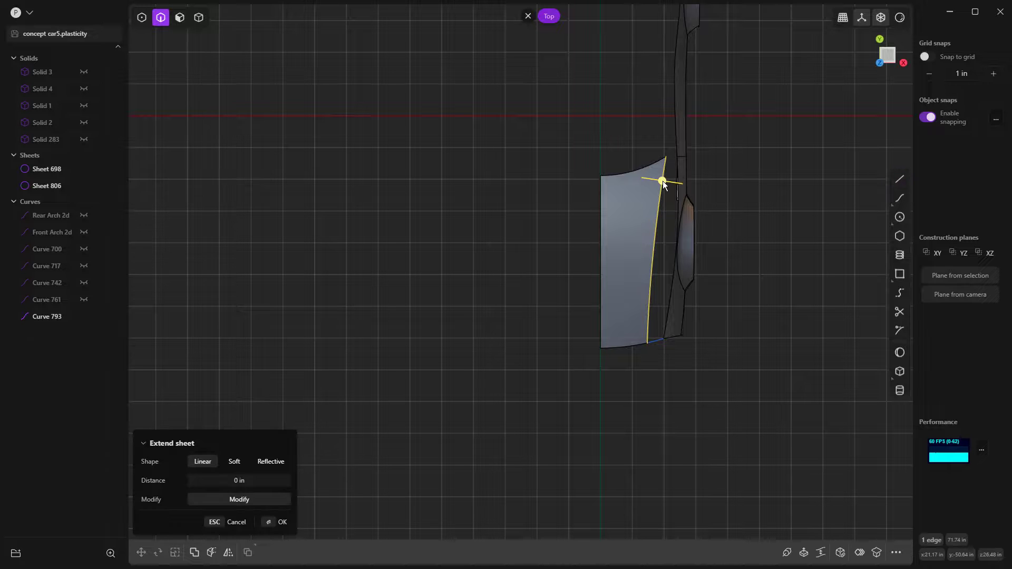
key("ctrl+d")
left_click(744, 209)
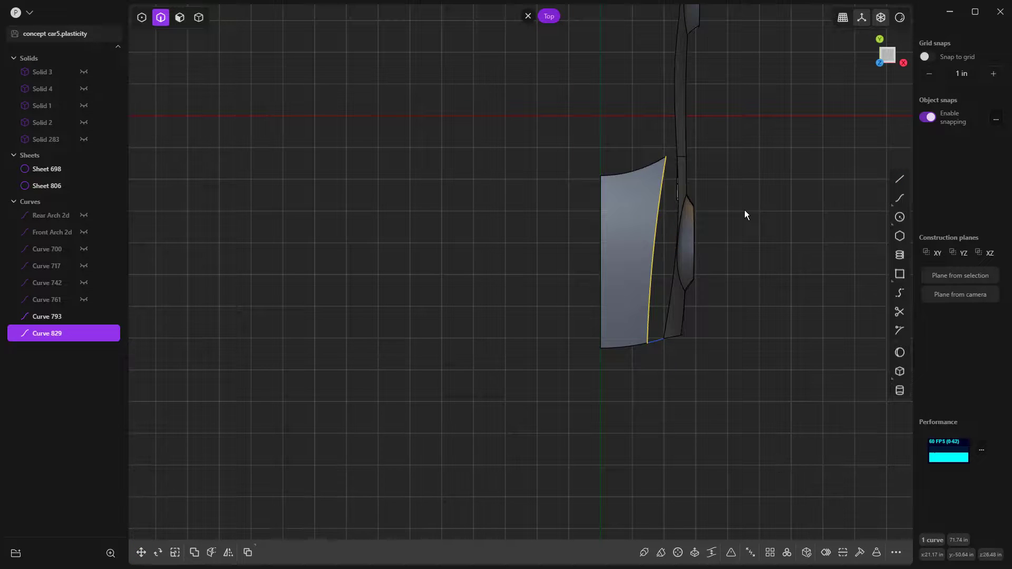
Move the duplicated curve's two inner control points -5.562 in along X to bow it into the hood.
key("Escape")
key("5")
scroll(713, 217, "up", 3)
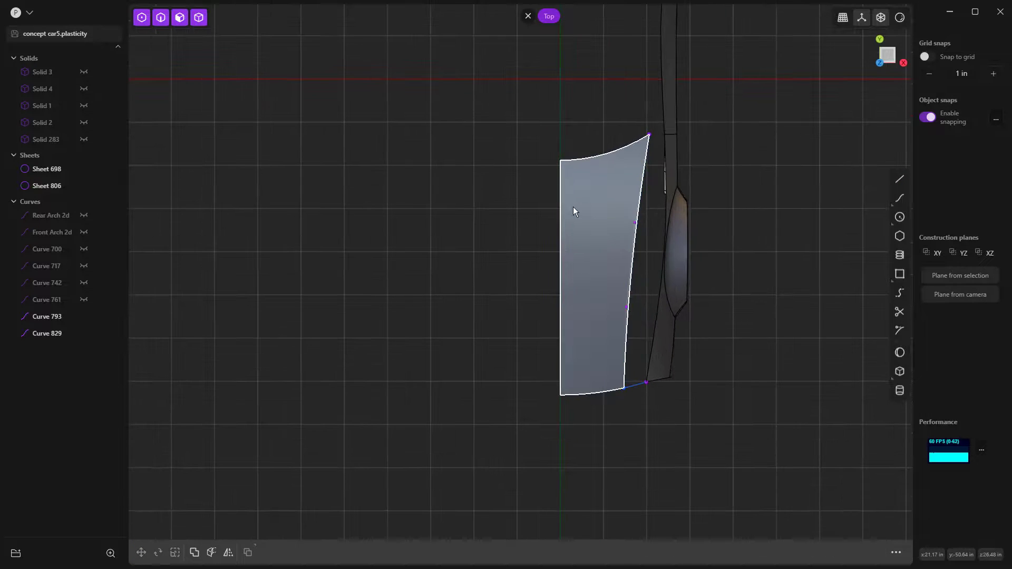
key("g")
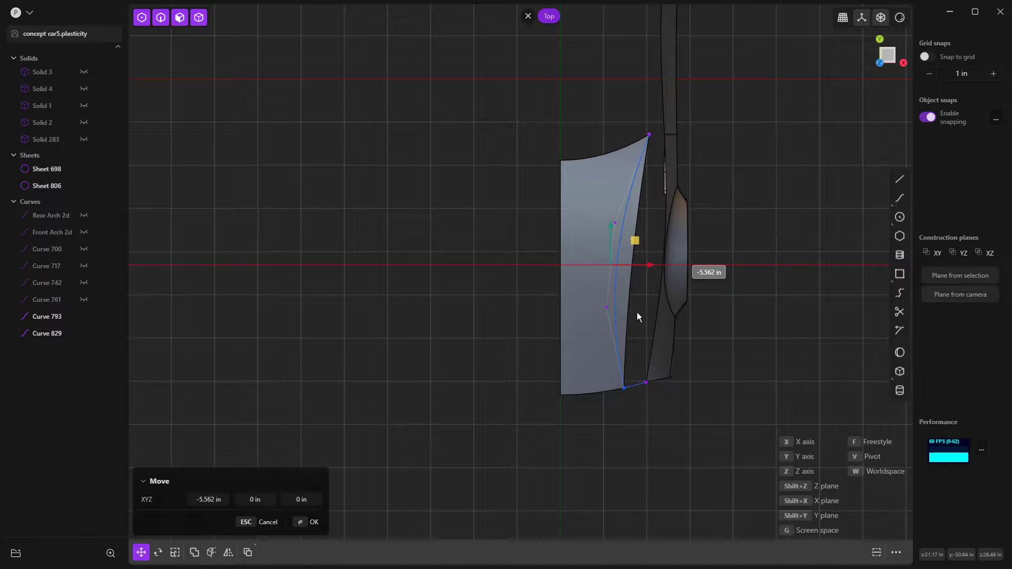
left_click(636, 312)
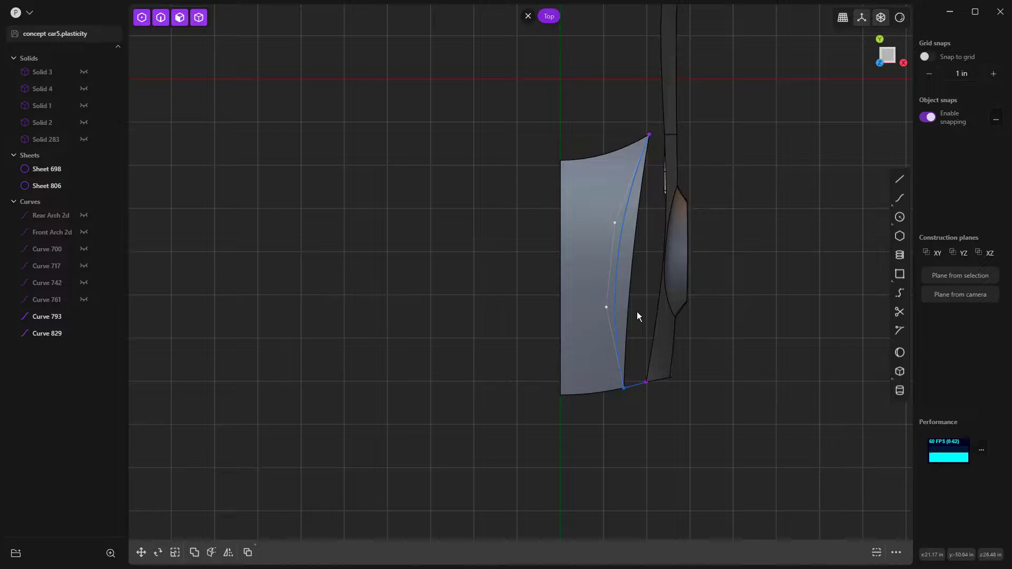
Cut the hood sheet with the bowed curve and delete the outer offcut and the curve.
left_click(618, 262)
key("c")
key("Return")
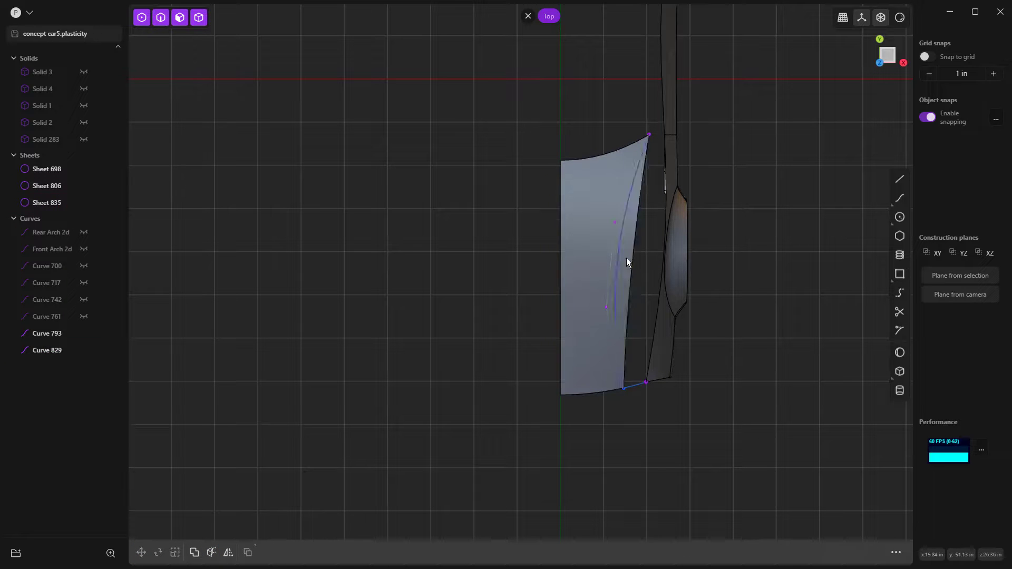
key("Delete")
left_click(620, 257)
key("Delete")
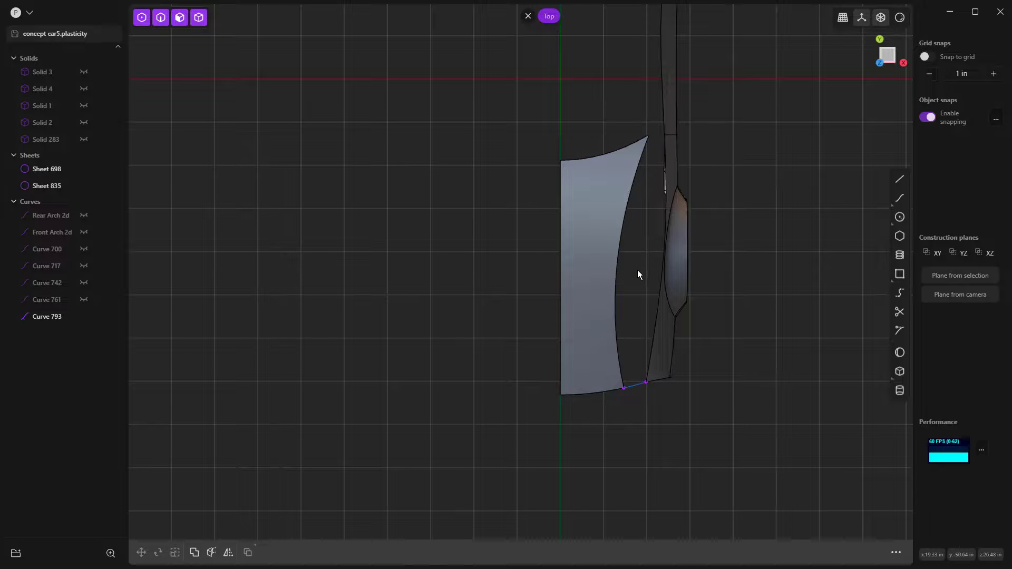
Loft between the side sheet's upper edge and the hood's trimmed edge with G2 continuity at both edges.
middle_click_drag(647, 282, 597, 218)
key("2")
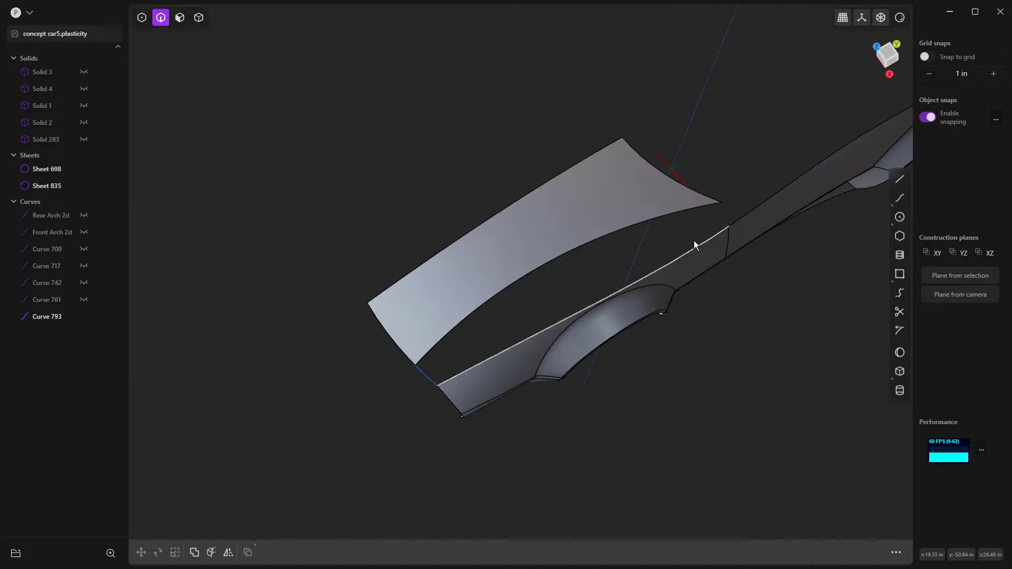
left_click(695, 241)
key("e")
left_click(689, 210)
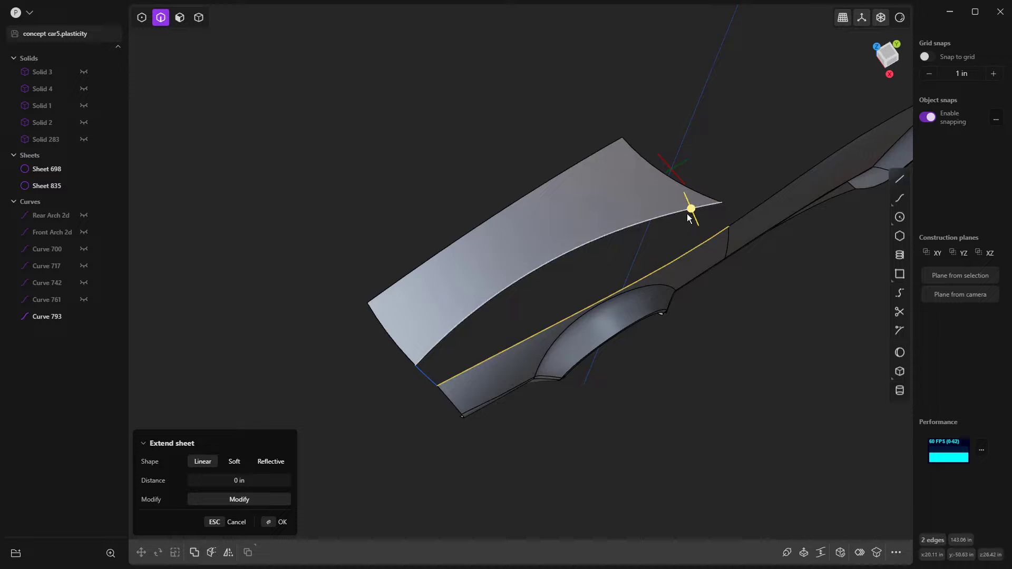
key("l")
mouse_move(608, 281)
middle_mouse_down()
mouse_move(662, 263)
mouse_move(673, 199)
mouse_move(655, 366)
mouse_move(665, 356)
mouse_move(608, 275)
mouse_move(581, 282)
middle_mouse_up()
left_click(581, 283)
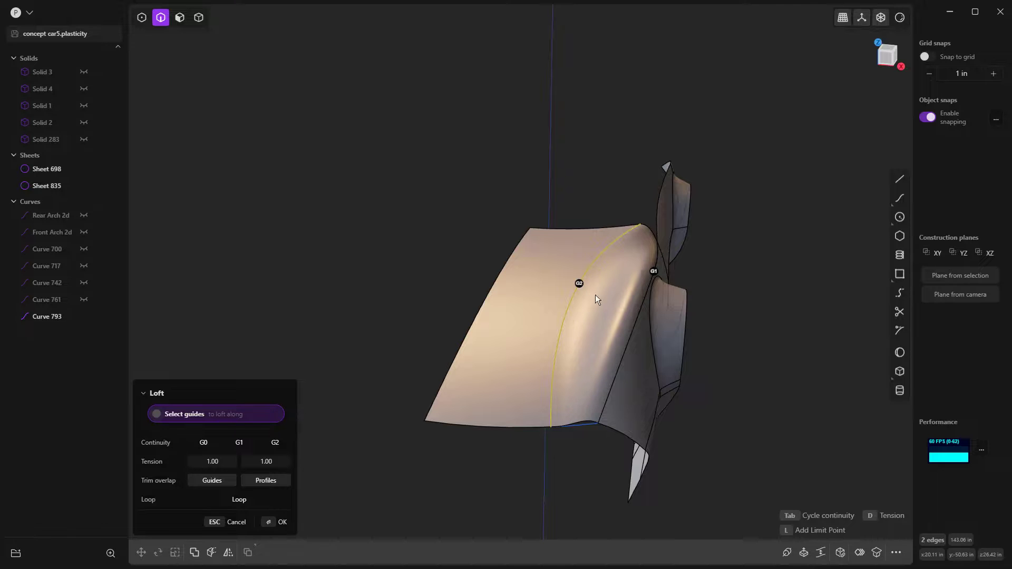
left_click(654, 271)
Compare G0, G1 and G2 continuity at the fender loft's hood edge and confirm the loft.
middle_click_drag(694, 326, 722, 296)
left_click(595, 214)
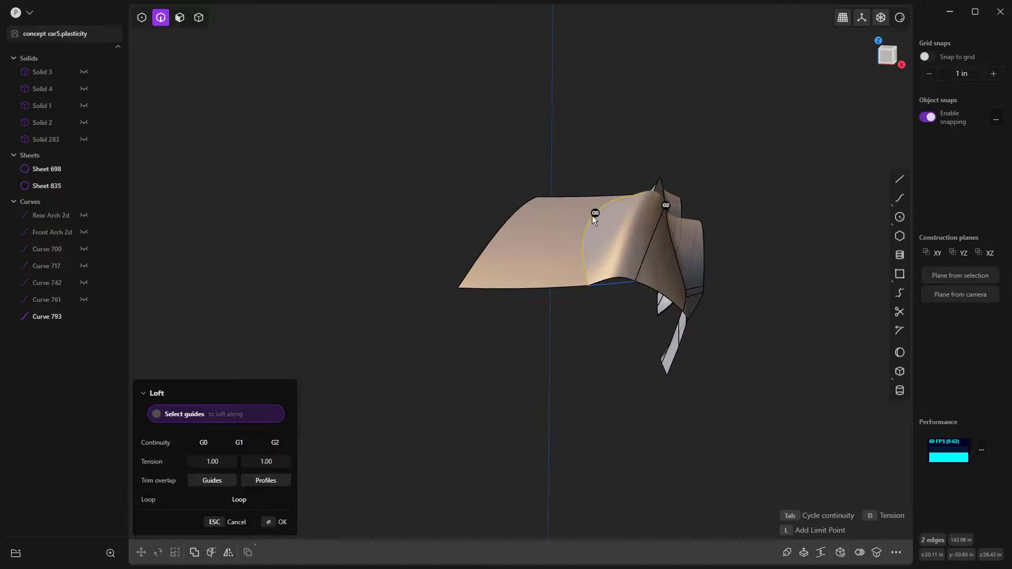
left_click(596, 214)
mouse_move(610, 240)
middle_mouse_down()
mouse_move(584, 327)
mouse_move(593, 305)
mouse_move(585, 293)
middle_mouse_up()
left_click(577, 280)
left_click(578, 280)
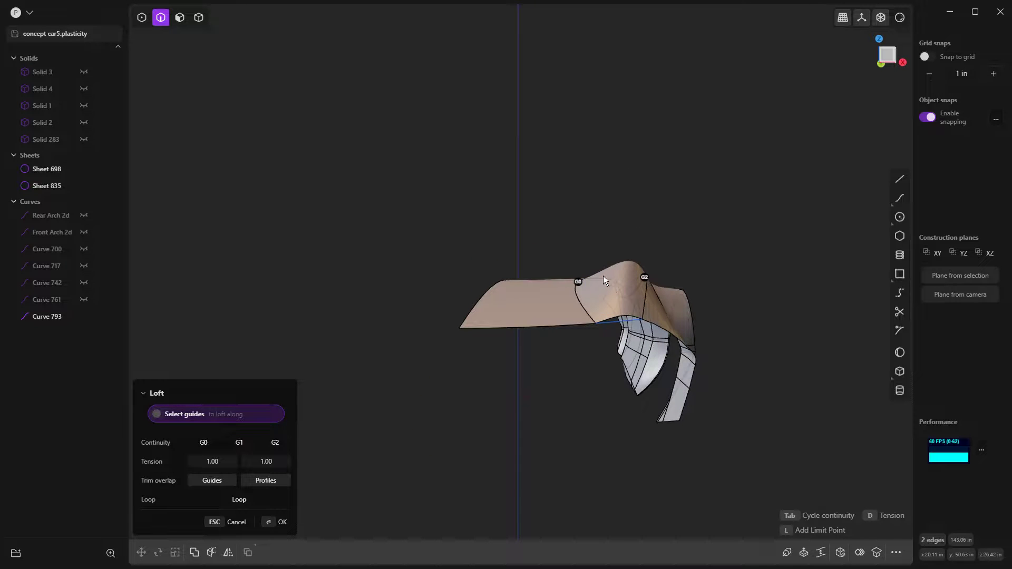
scroll(608, 273, "up", 3)
middle_click_drag(637, 305, 615, 302)
left_click(539, 284)
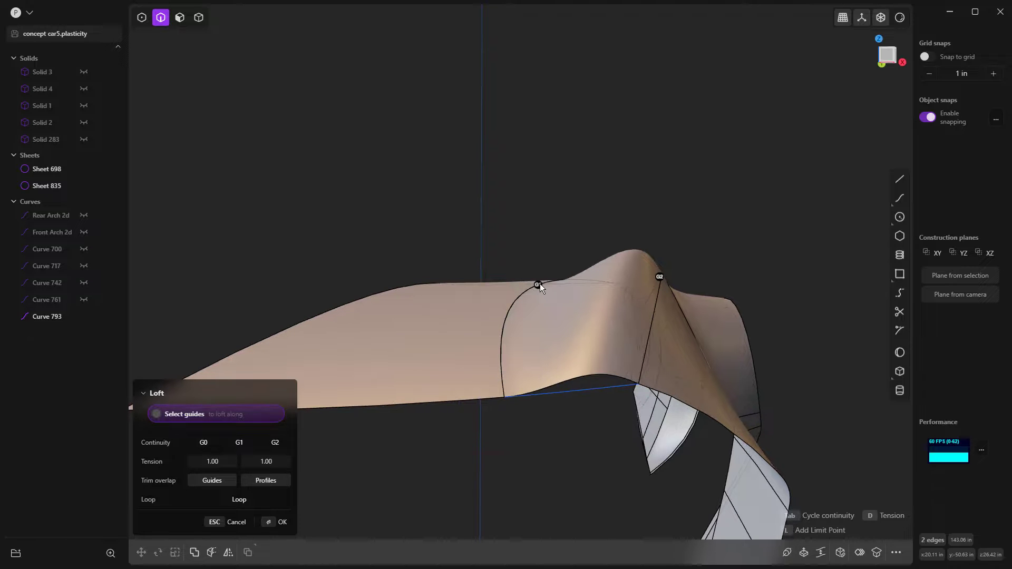
left_click(539, 285)
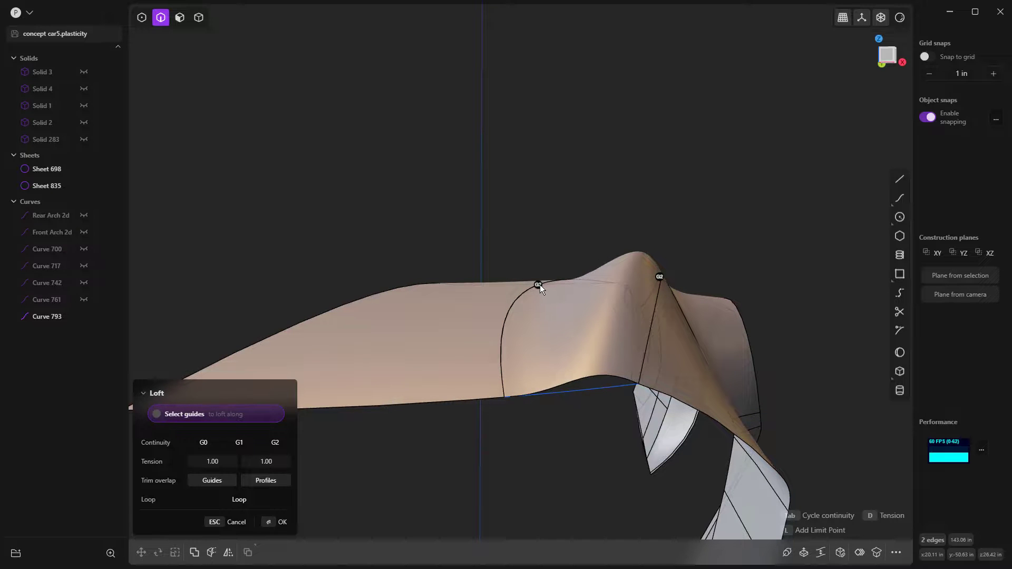
left_click(539, 284)
left_click(539, 285)
left_click(538, 285)
left_click(538, 284)
key("Return")
Hide the edges and apply the glossy red material to examine the reflections across the hood, fender and side.
scroll(680, 208, "down", 5)
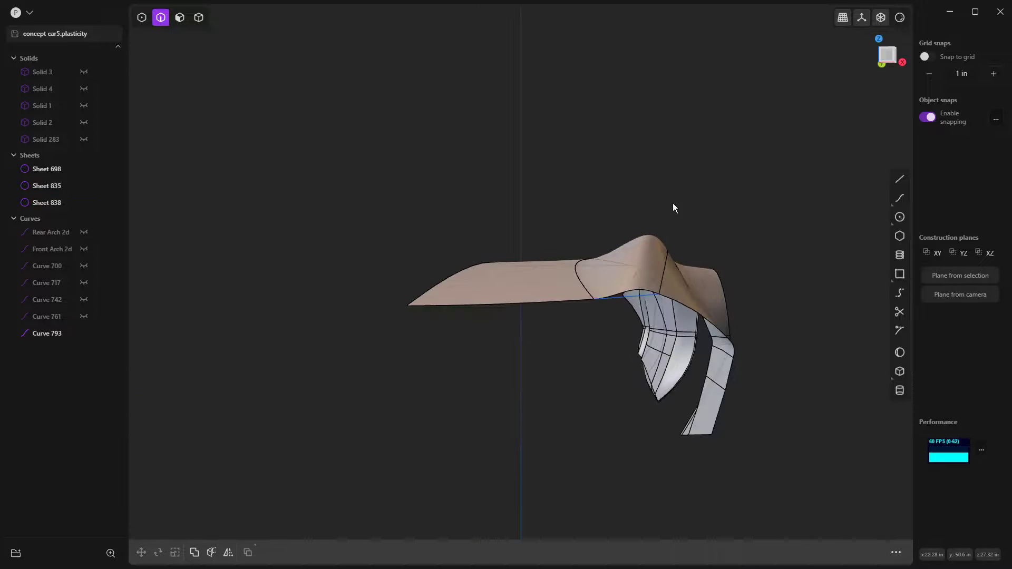
middle_click_drag(679, 209, 635, 295)
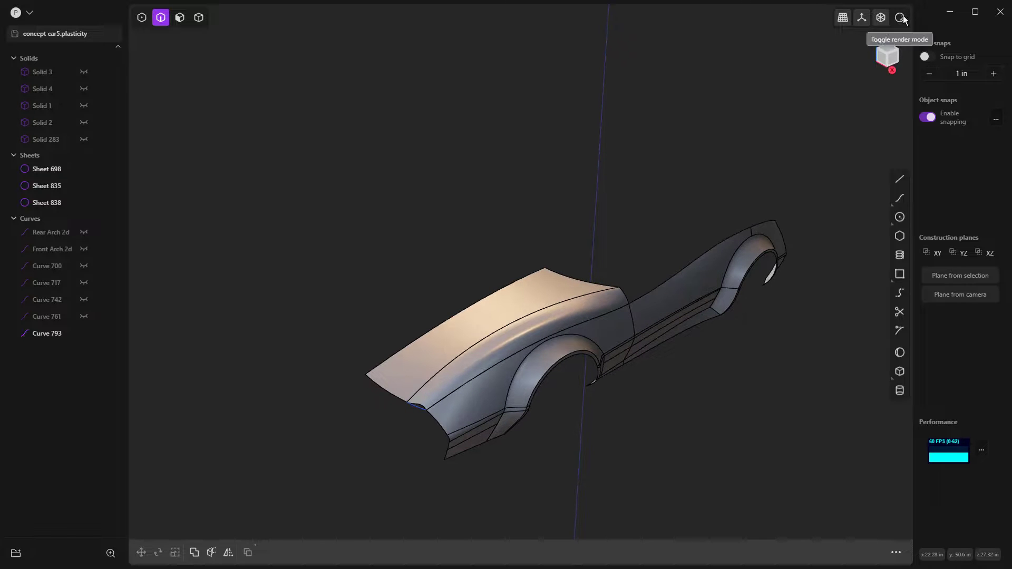
left_click(900, 18)
left_click(860, 135)
left_click(875, 64)
middle_click_drag(695, 136, 755, 346)
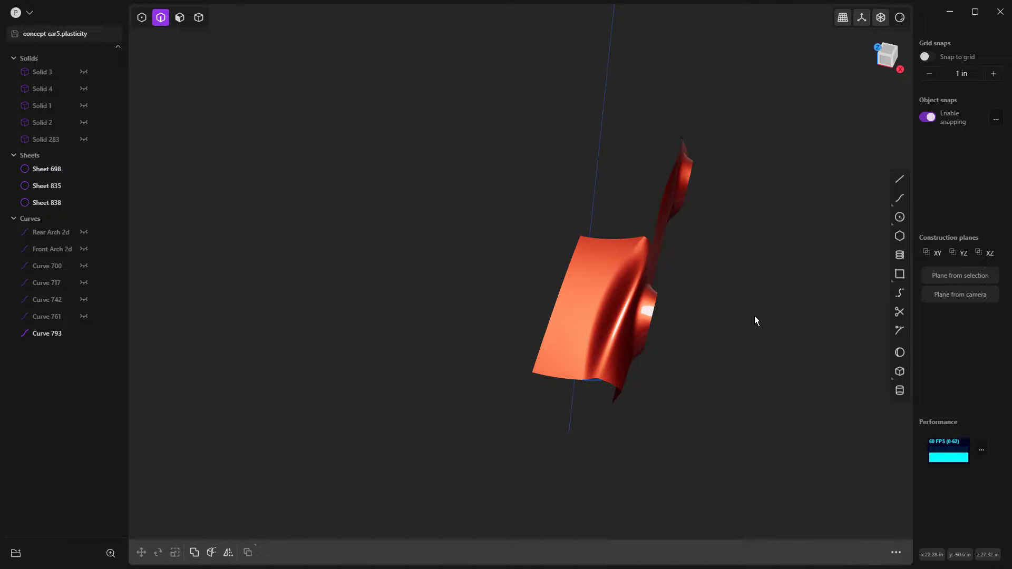
Undo the fender loft and restore the default shading with edges shown.
key("e")
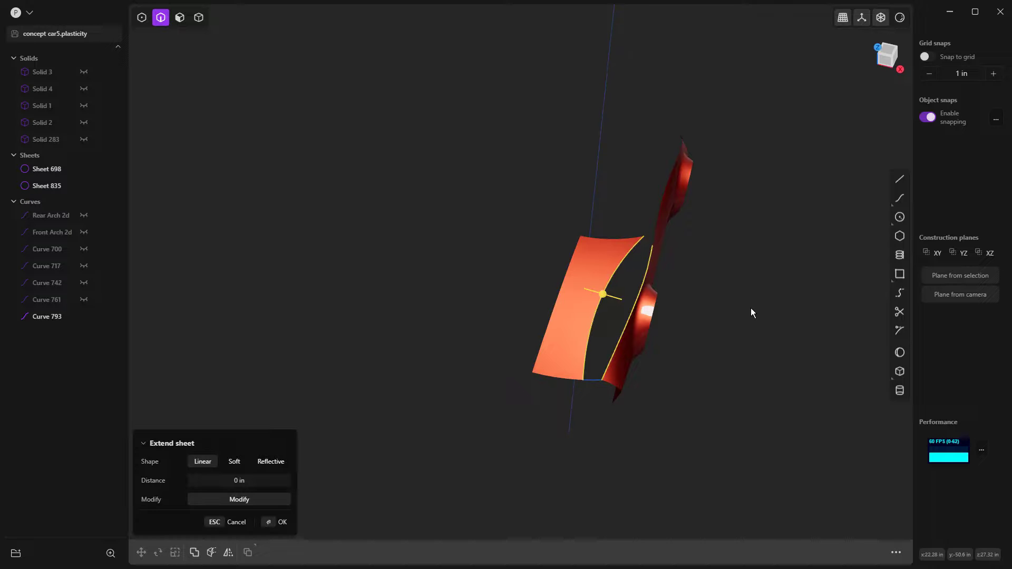
left_click(903, 18)
mouse_move(902, 20)
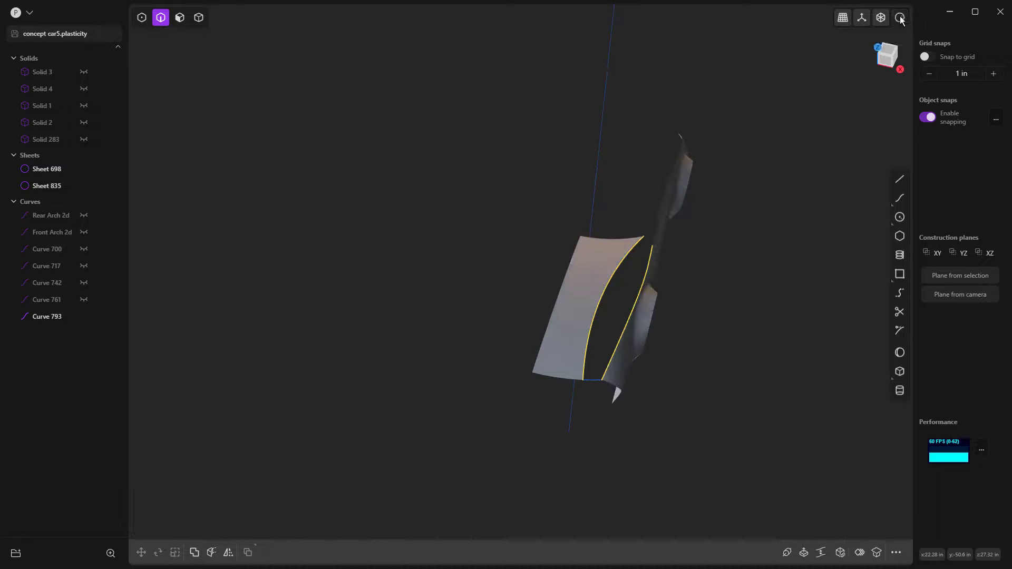
left_click(848, 132)
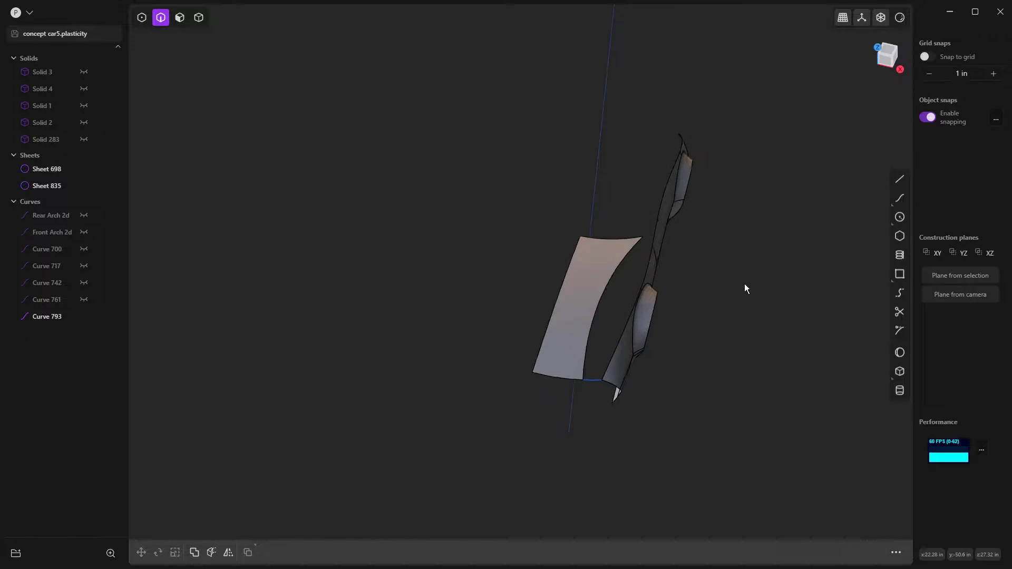
left_click(760, 275)
Duplicate the hood's bowed outer edge as a separate curve.
middle_click_drag(759, 274, 675, 270)
left_click(650, 261)
key("e")
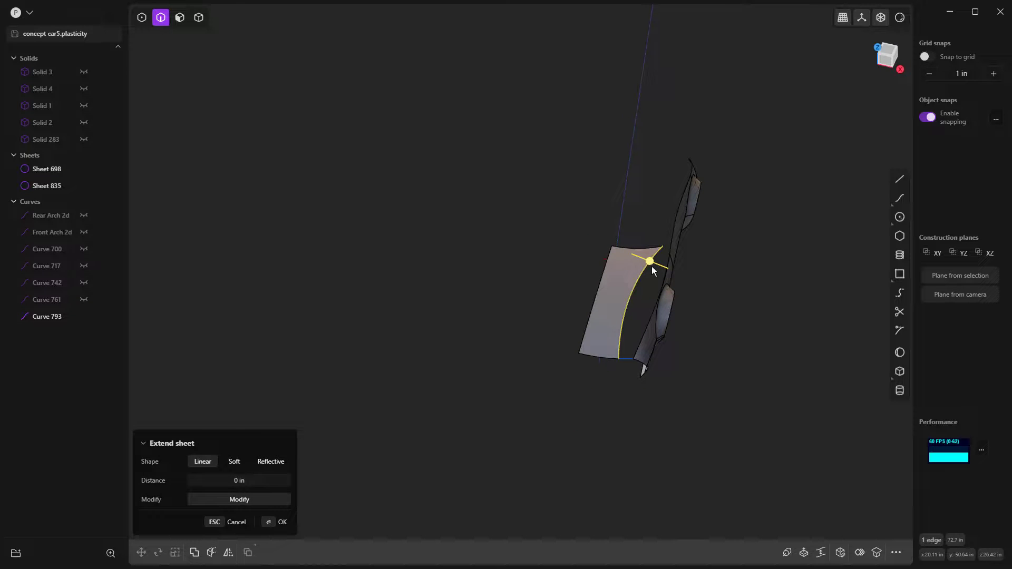
key("shift+d")
right_click(719, 277)
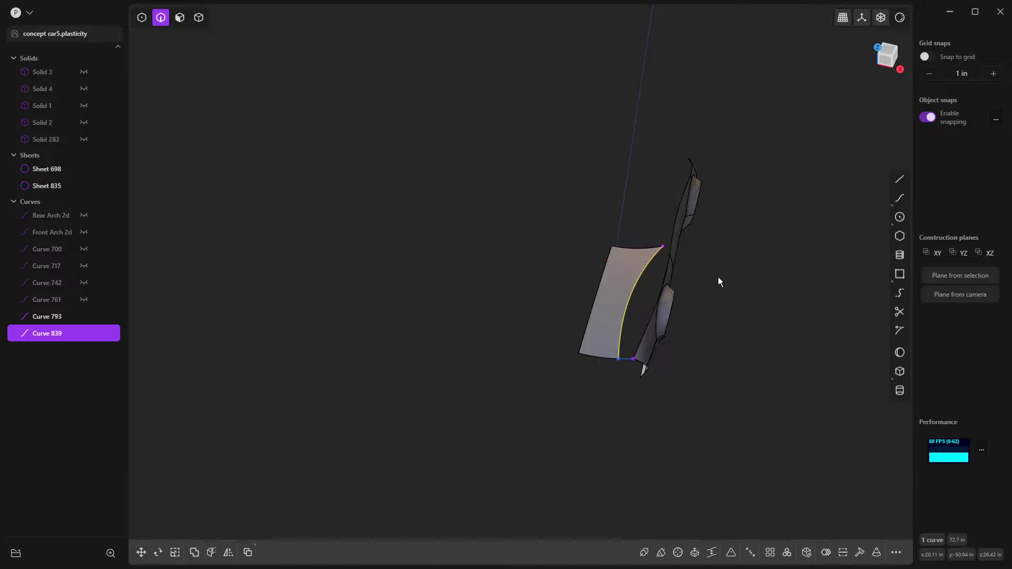
In the top view, rebuild the duplicated curve and move its four inner control points -6 in along X.
key("7")
key("Escape")
scroll(657, 311, "up", 1)
left_click(634, 264)
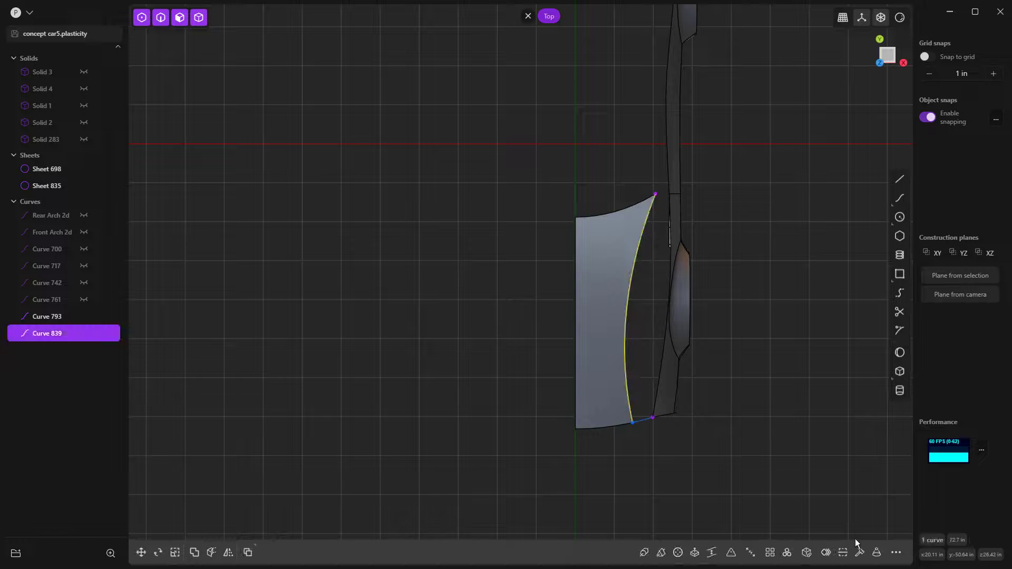
left_click(860, 552)
key("Return")
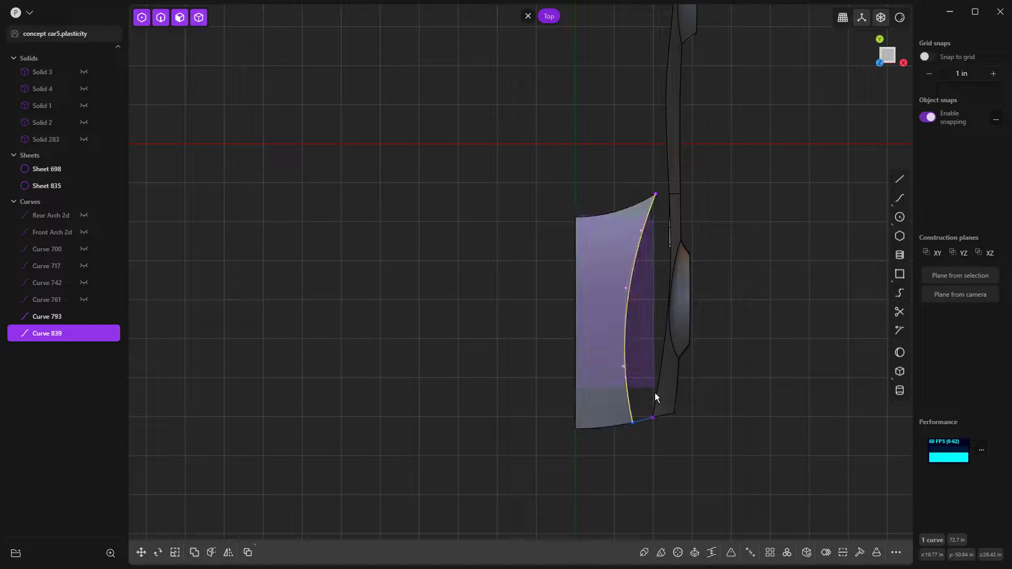
key("g")
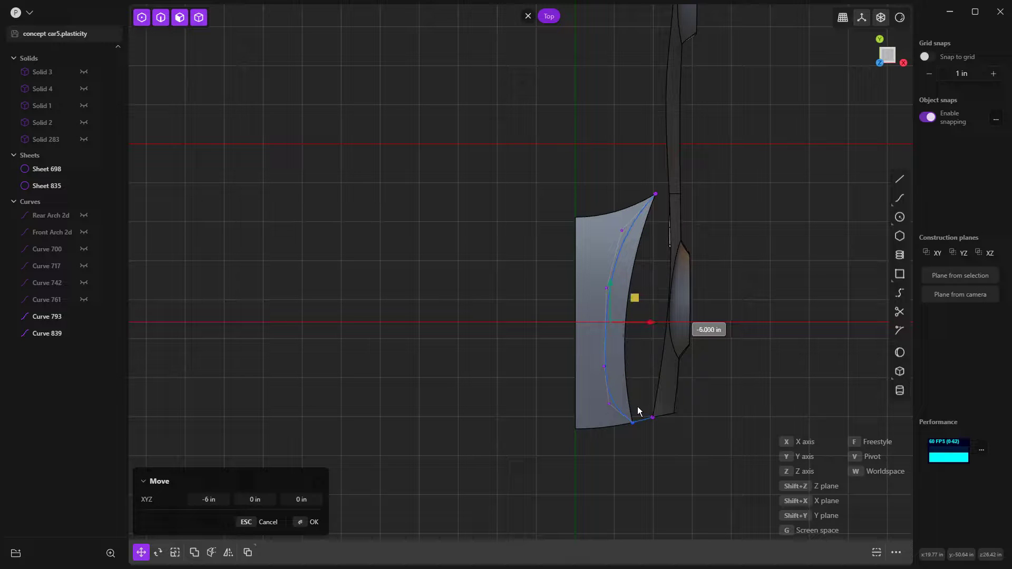
left_click(637, 406)
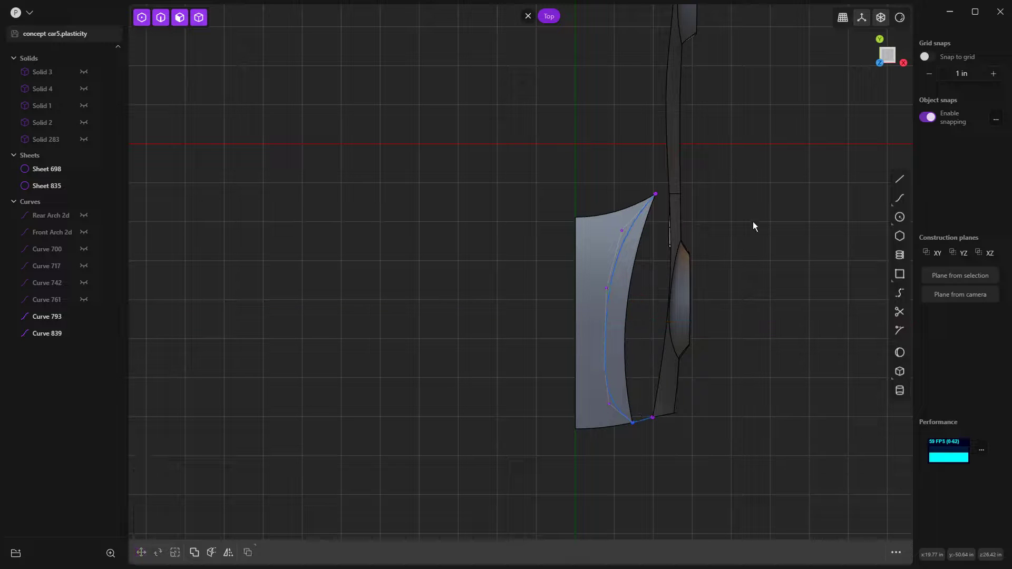
Move the curve's rear end point about -3.7 in along X.
left_click(655, 194)
key("g")
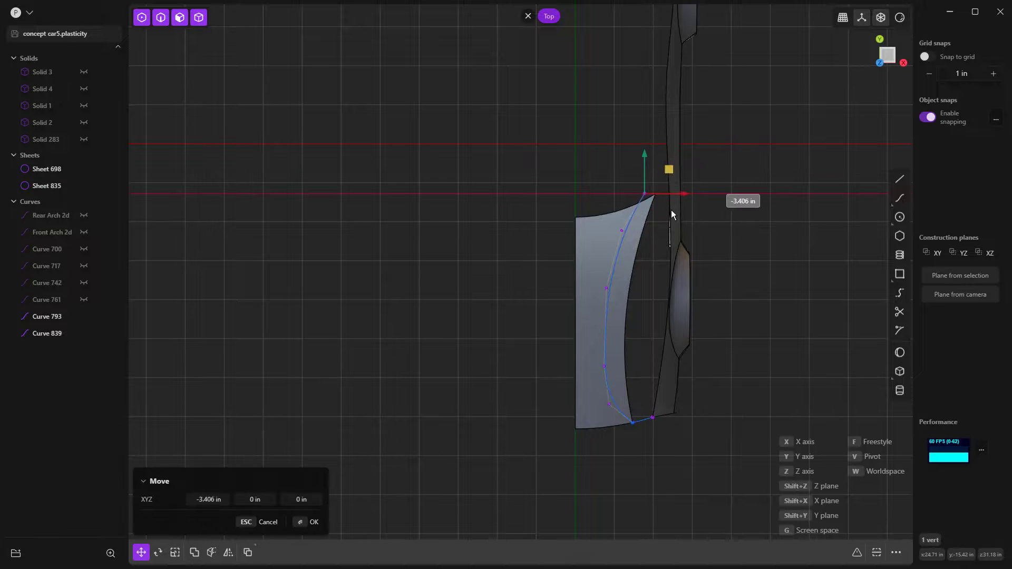
left_click(671, 210)
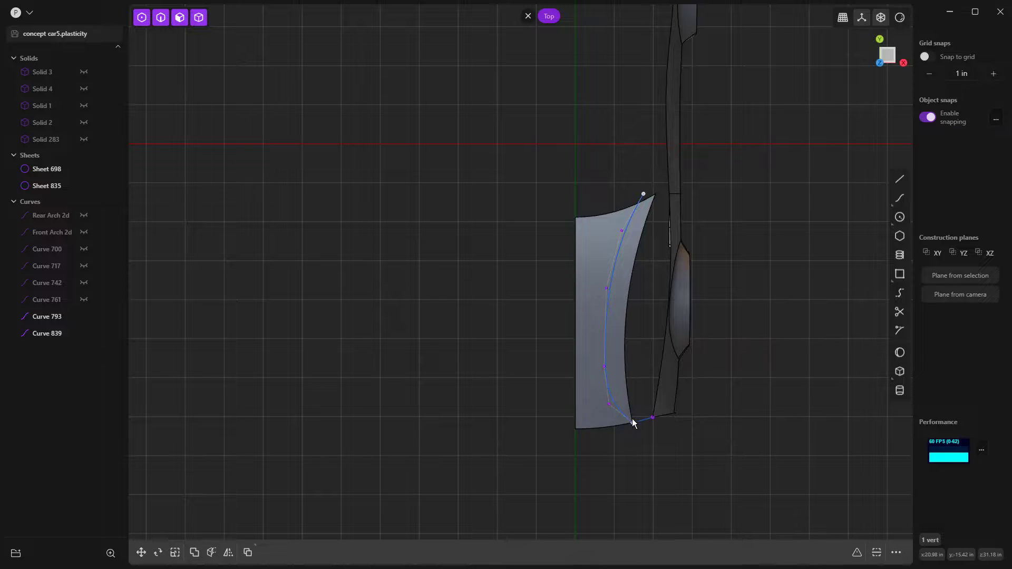
Cut the hood sheet with the reshaped curve and delete the outer offcut and the curve.
left_click(634, 218)
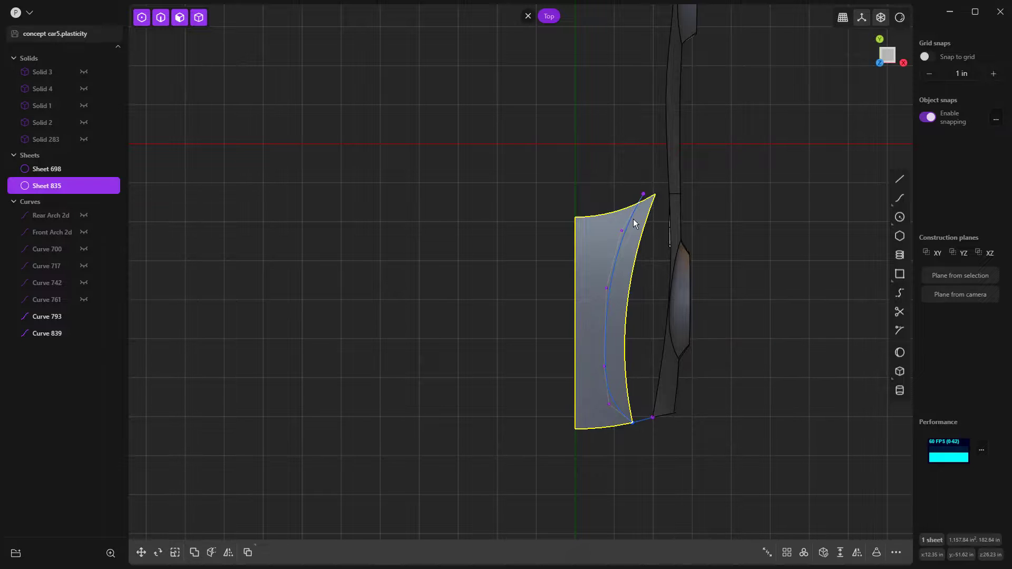
left_click(631, 240)
key("x")
key("Return")
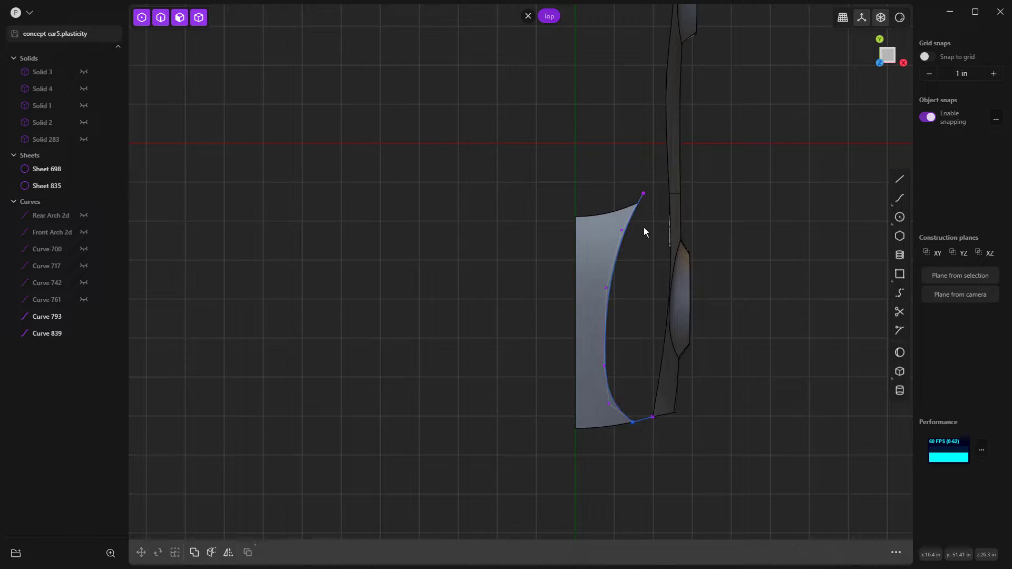
left_click(637, 205)
key("Delete")
Loft between the hood's new outer edge and the side sheet's upper edge with G2 continuity at both edges.
middle_click_drag(640, 302, 556, 222)
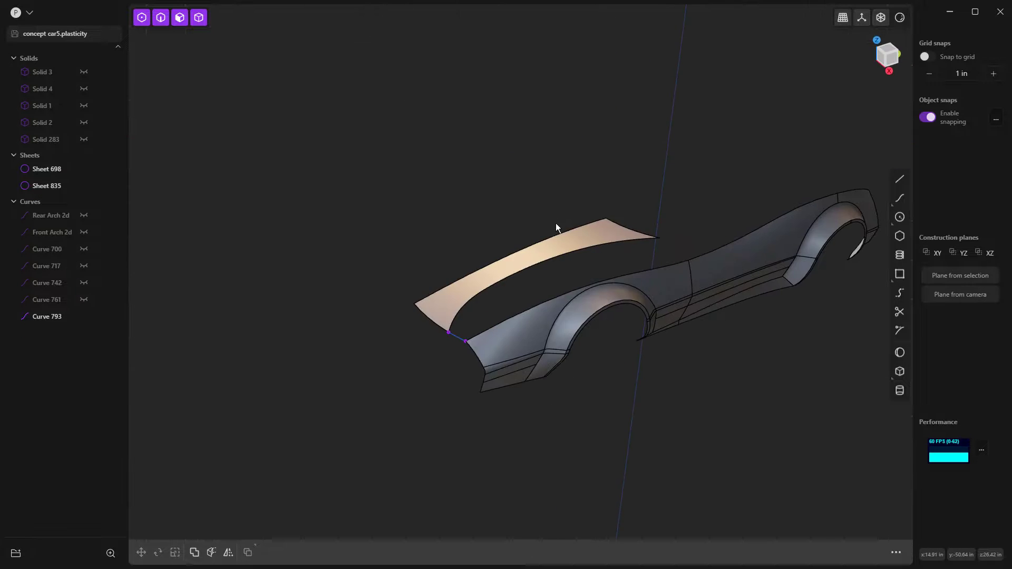
key("2")
left_click(637, 239)
key("e")
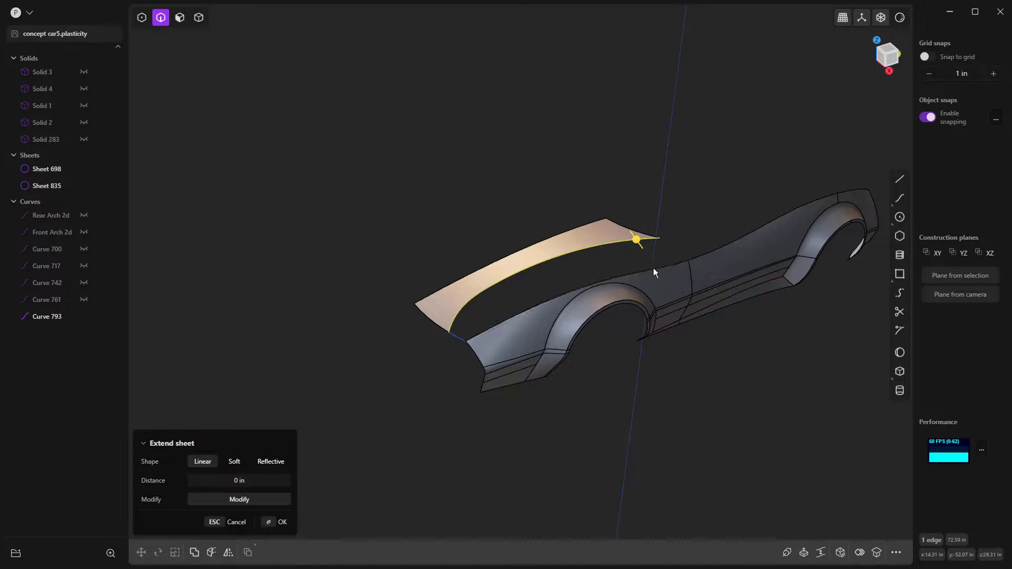
key("l")
mouse_move(615, 274)
middle_mouse_down()
mouse_move(628, 292)
mouse_move(660, 230)
mouse_move(647, 230)
mouse_move(662, 227)
mouse_move(673, 203)
mouse_move(656, 227)
middle_mouse_up()
left_click(673, 203)
left_click(560, 209)
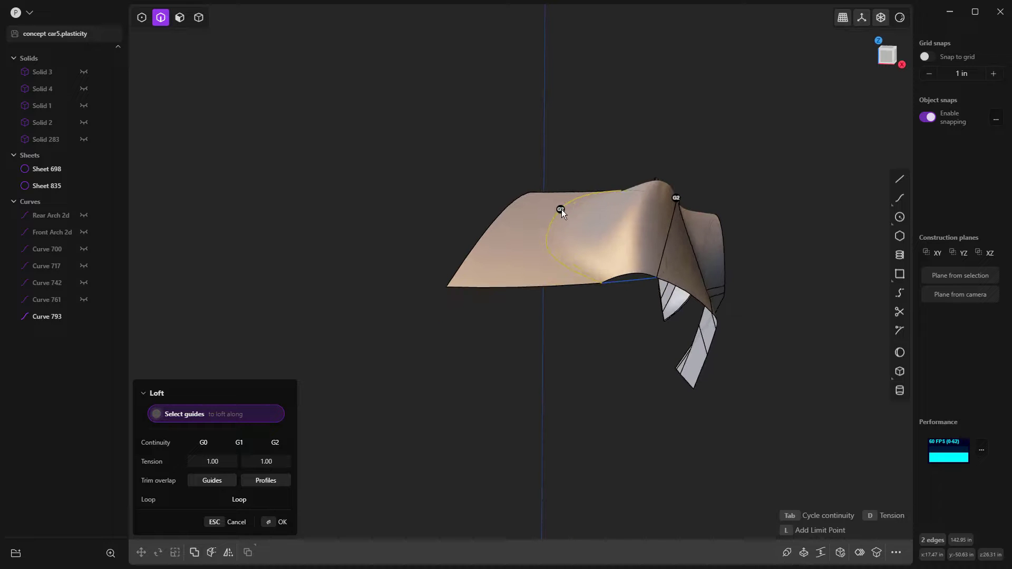
key("KP_1")
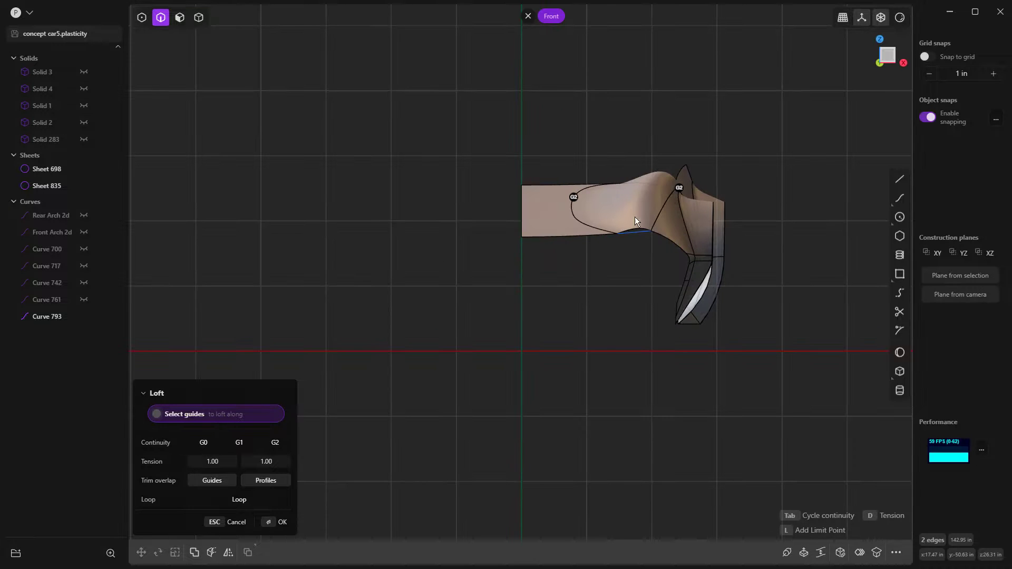
scroll(632, 214, "up", 4)
key("Return")
scroll(620, 264, "down", 5)
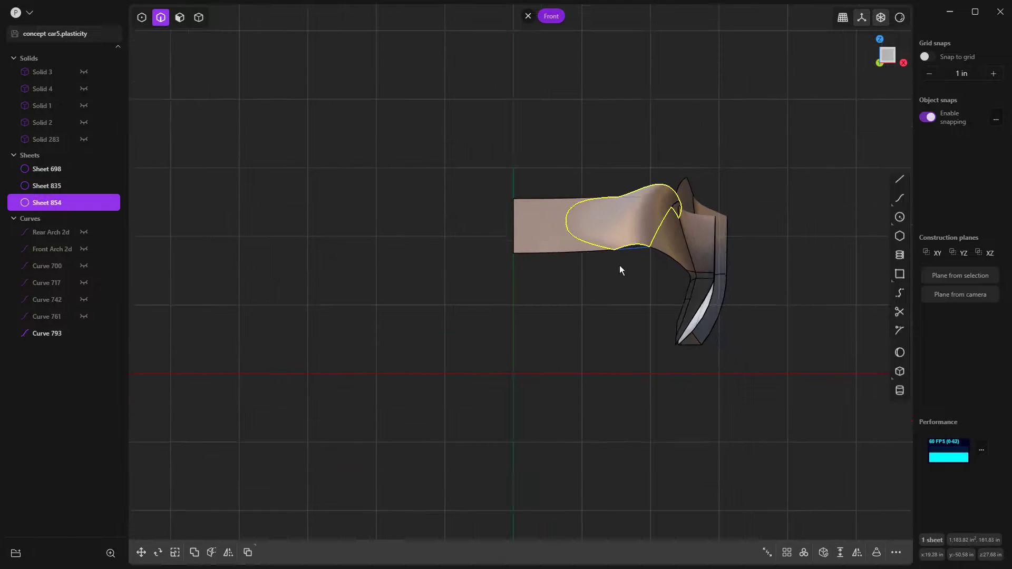
left_click(740, 332)
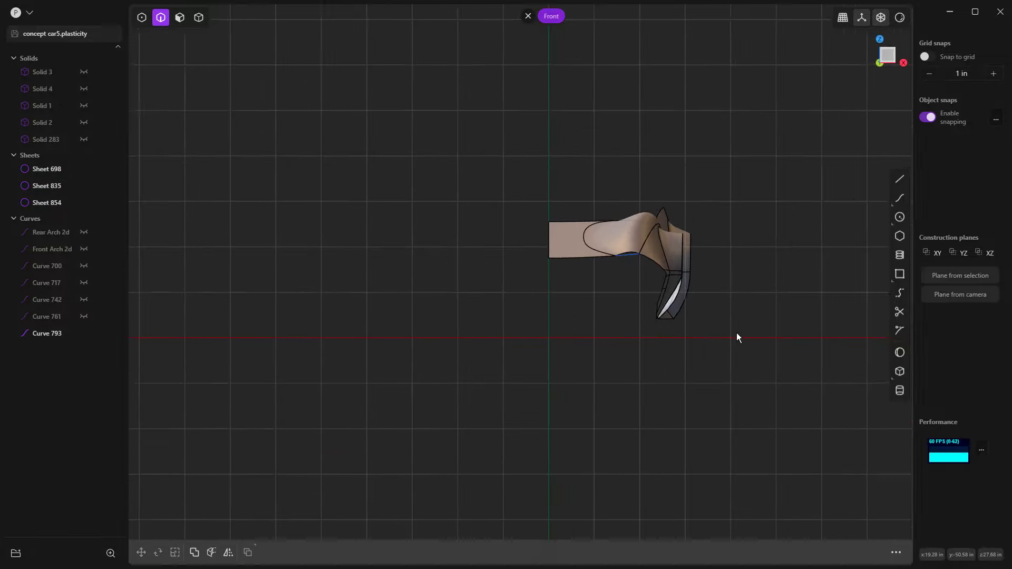
Switch to the glossy red material without edges to examine how the wider fender loft blends into the hood.
left_click(899, 18)
mouse_move(899, 18)
left_click(861, 132)
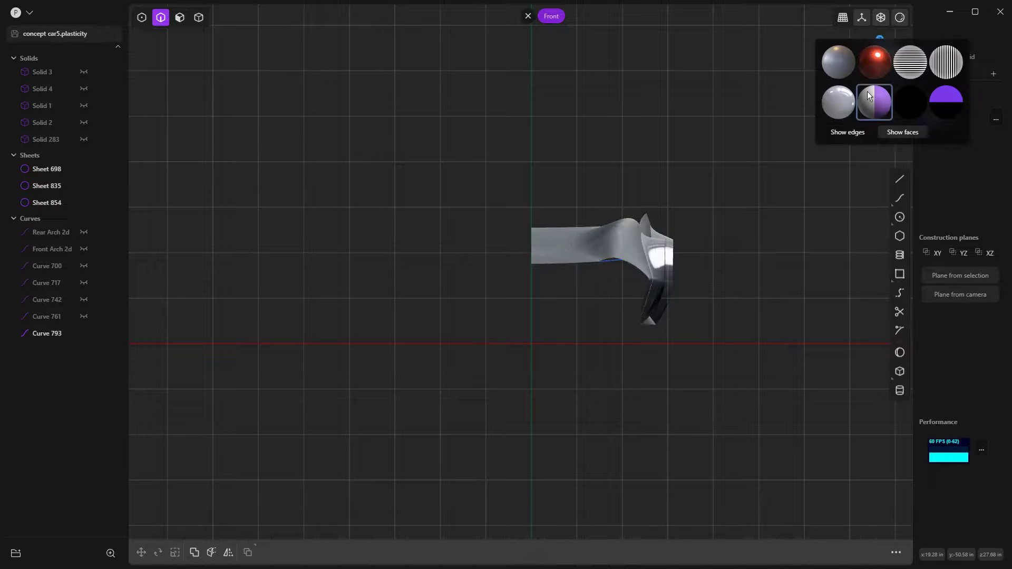
left_click(871, 66)
middle_click_drag(748, 221, 742, 305)
Undo the wider fender loft and return to the default material with edges shown.
key("ctrl+z")
key("ctrl+z")
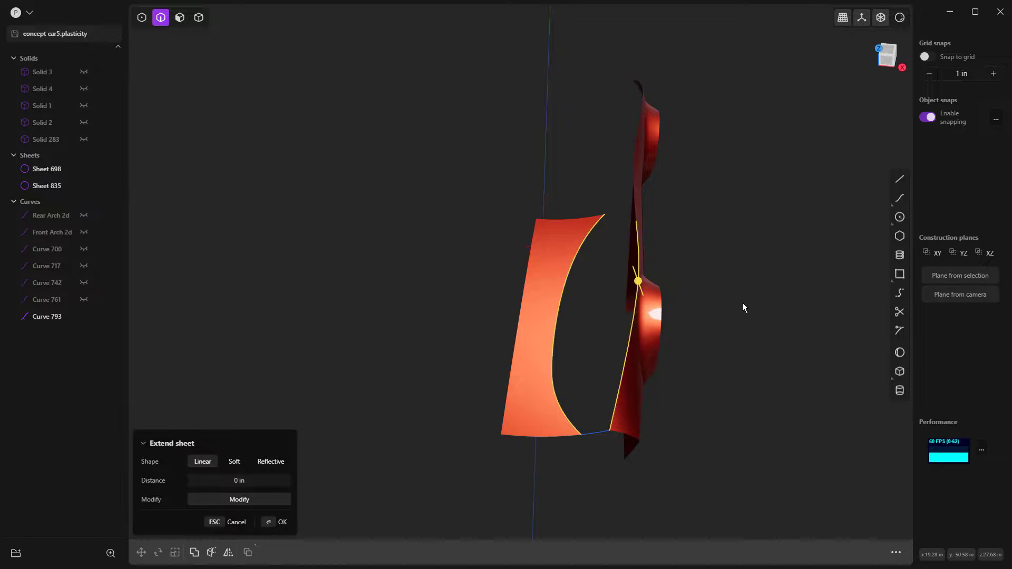
key("Escape")
left_click(899, 19)
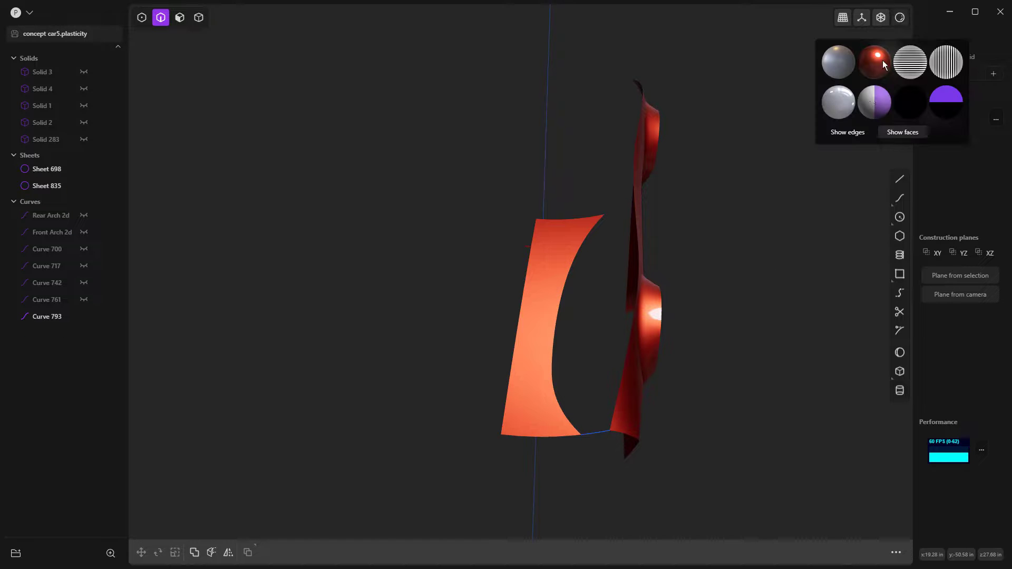
left_click(853, 132)
left_click(840, 64)
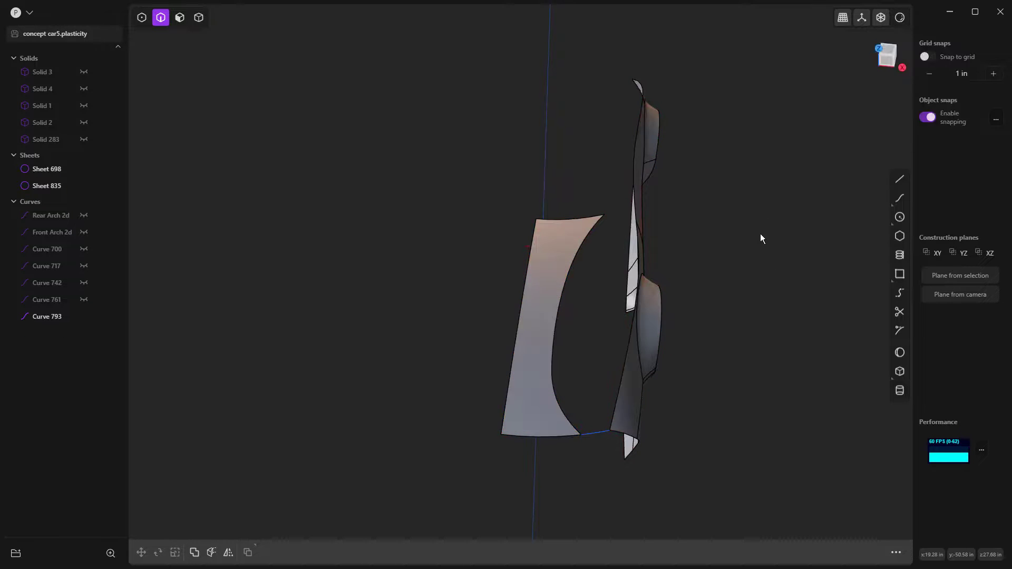
In the top view, duplicate the hood's curved outer edge as a separate curve.
middle_click_drag(751, 237, 564, 380)
key("KP_7")
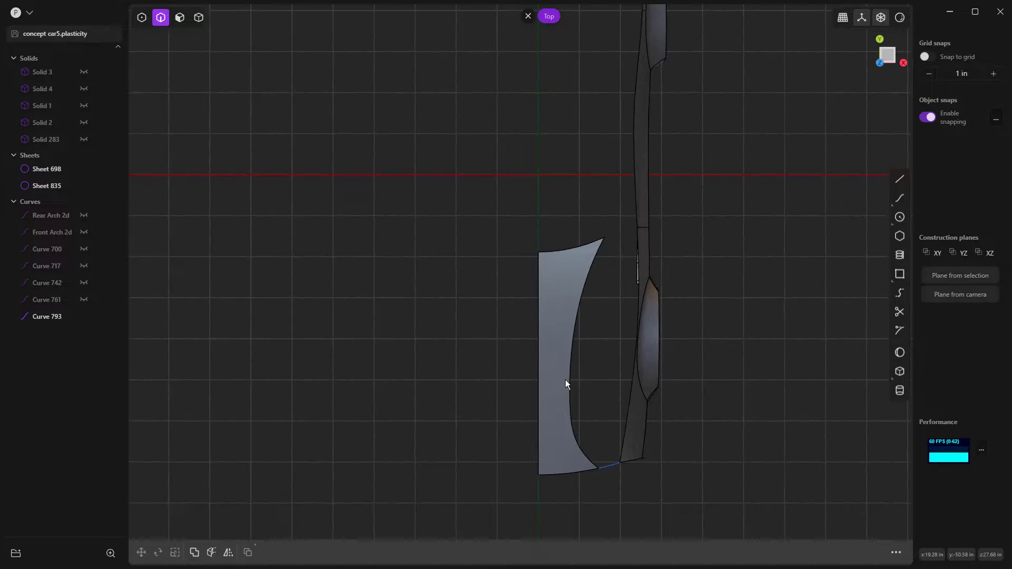
left_click(571, 365)
key("e")
key("shift+d")
right_click(634, 304)
Rebuild the duplicated curve with more control points and delete the short connecting curve at the hood's front corner.
key("5")
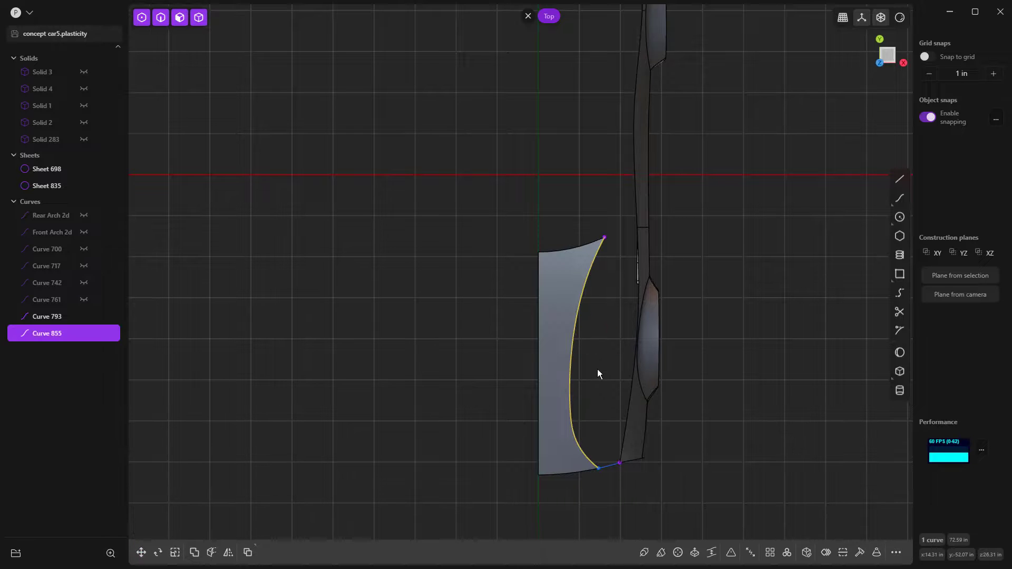
left_click(596, 368)
left_click(599, 460)
left_click(859, 552)
left_click(766, 435)
left_click(678, 482)
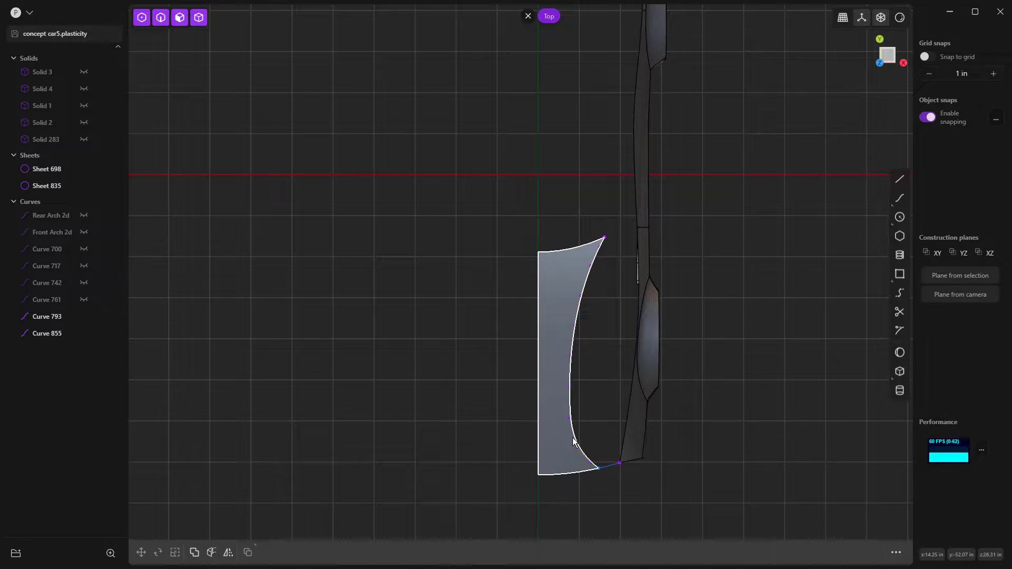
left_click(609, 469)
key("Delete")
Move the front-end control points of the duplicated curve slightly inward and forward, past the hood's front edge.
left_click_drag(572, 437, 612, 491)
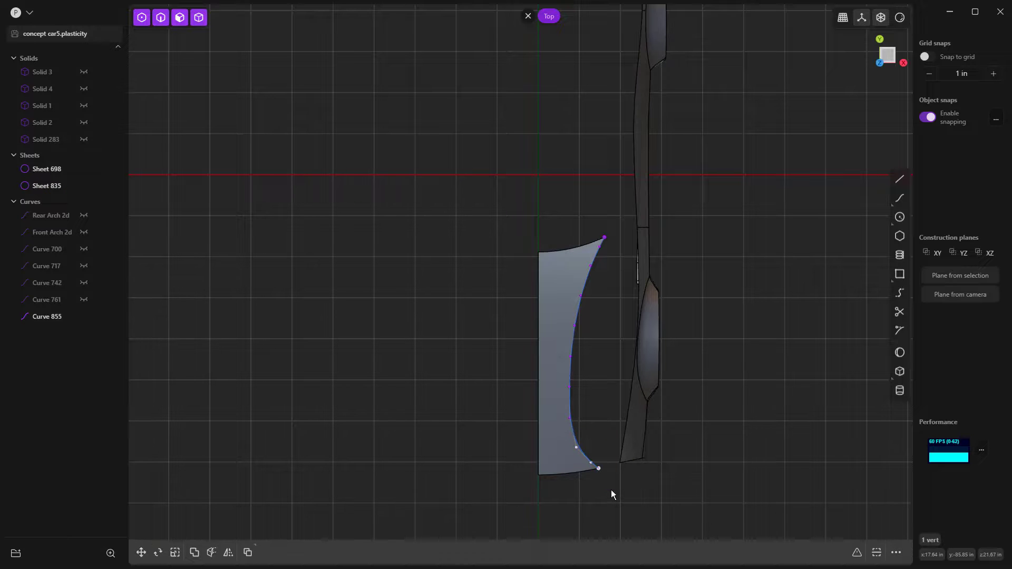
key("g")
key("x")
left_click(605, 491)
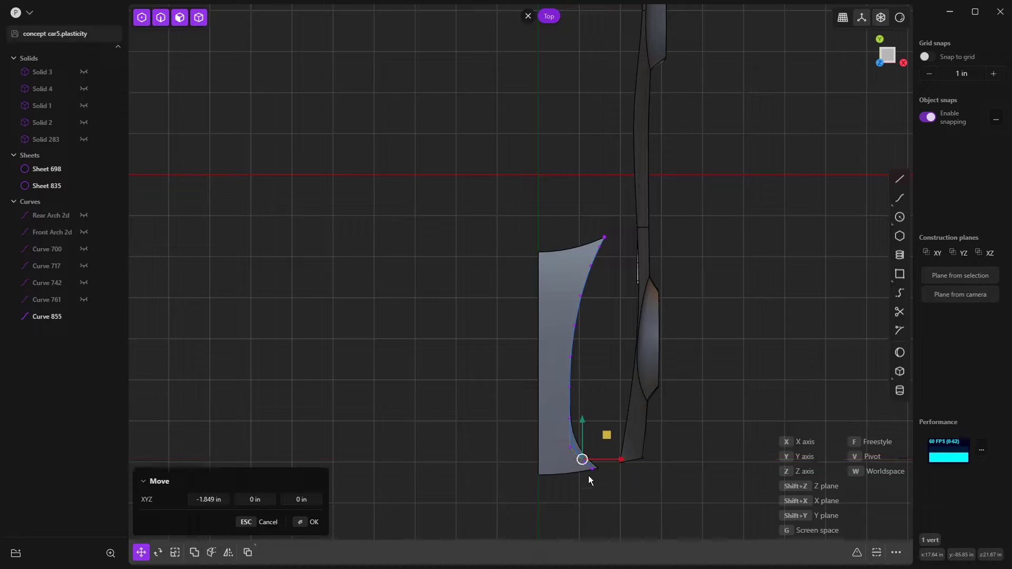
right_click(600, 488)
left_click_drag(585, 463, 587, 499)
key("Escape")
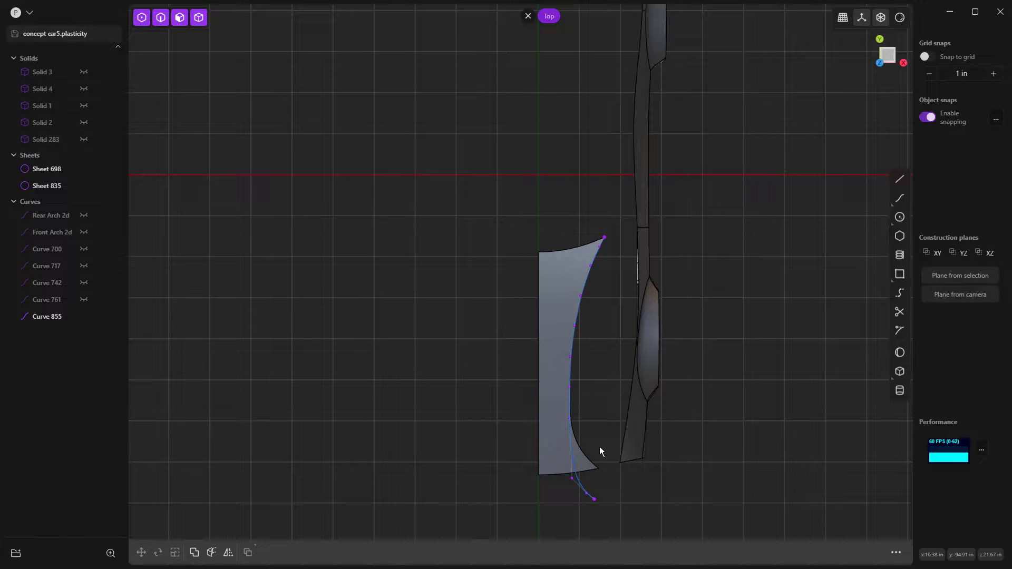
Move the whole duplicated curve about 1.08 in inward and 0.92 in rearward so it lies inside the hood's outer edge.
left_click(580, 310)
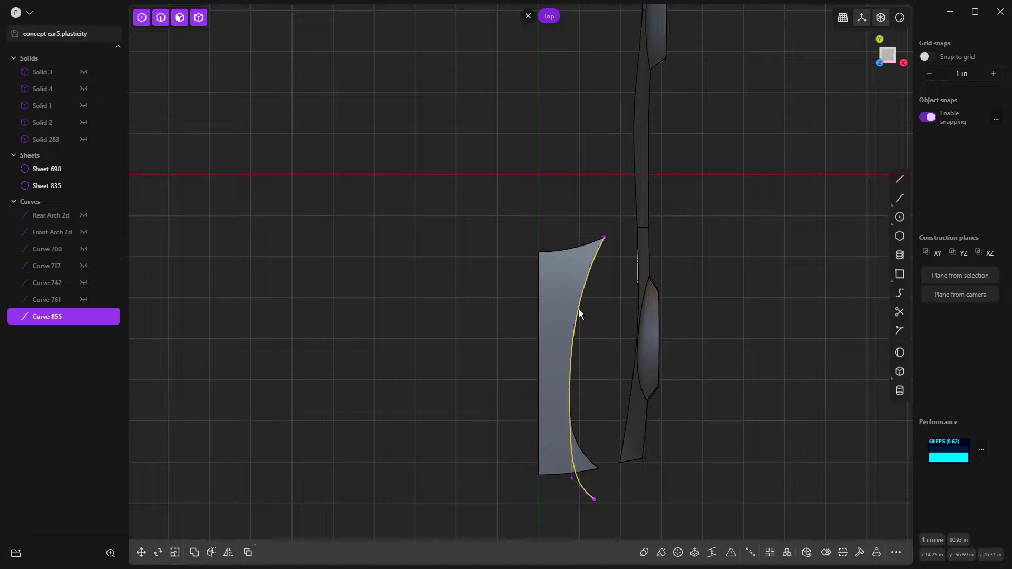
key("g")
key("x")
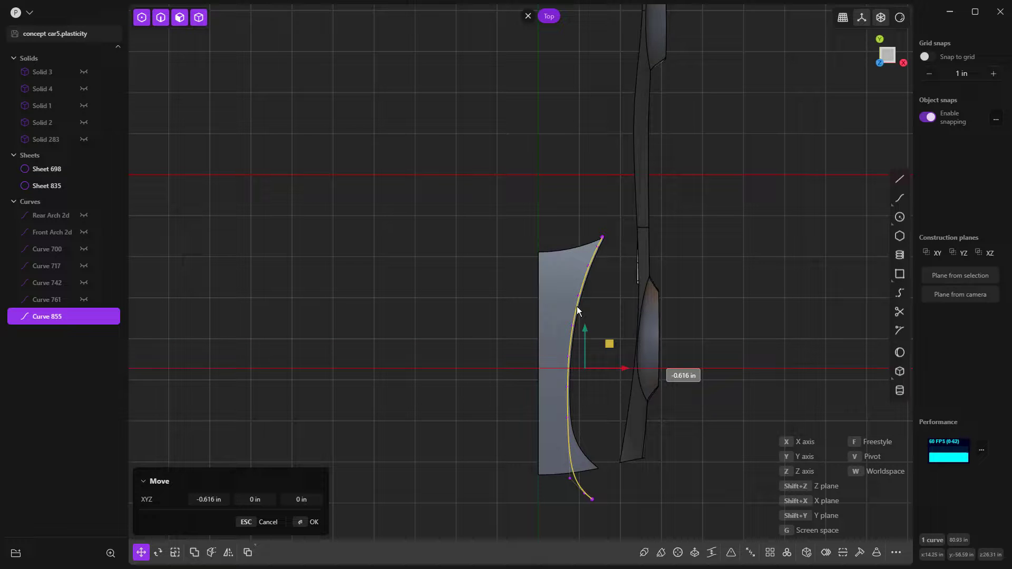
key("x")
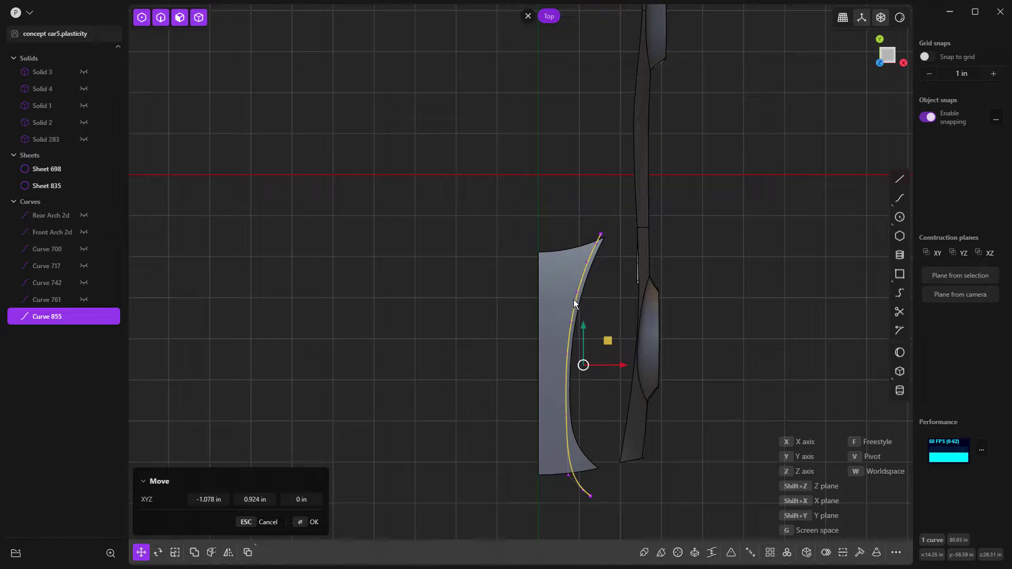
left_click(595, 412)
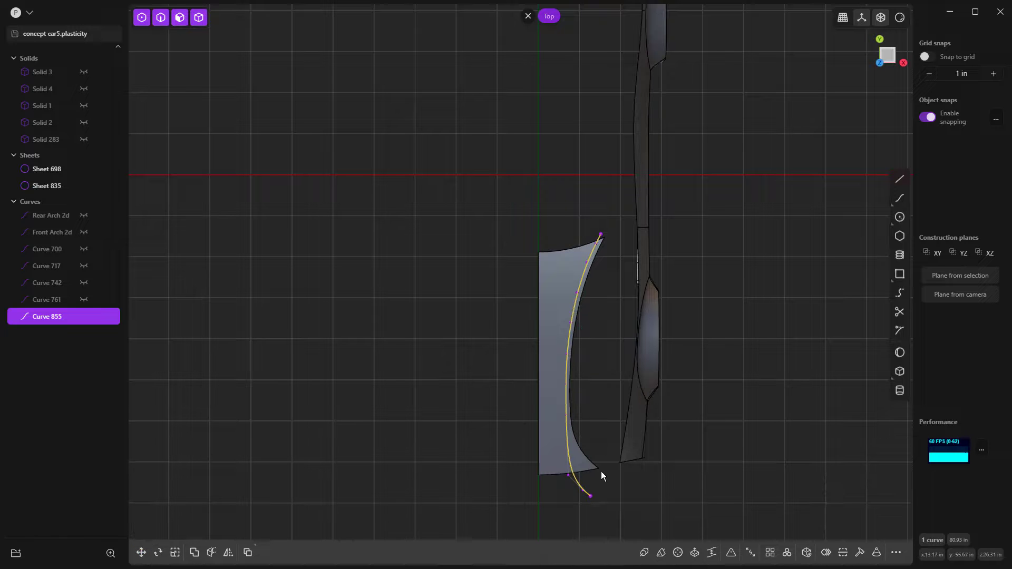
Straighten the curve's front end by repositioning its end point and deleting the neighbouring control point.
left_click(590, 496)
key("g")
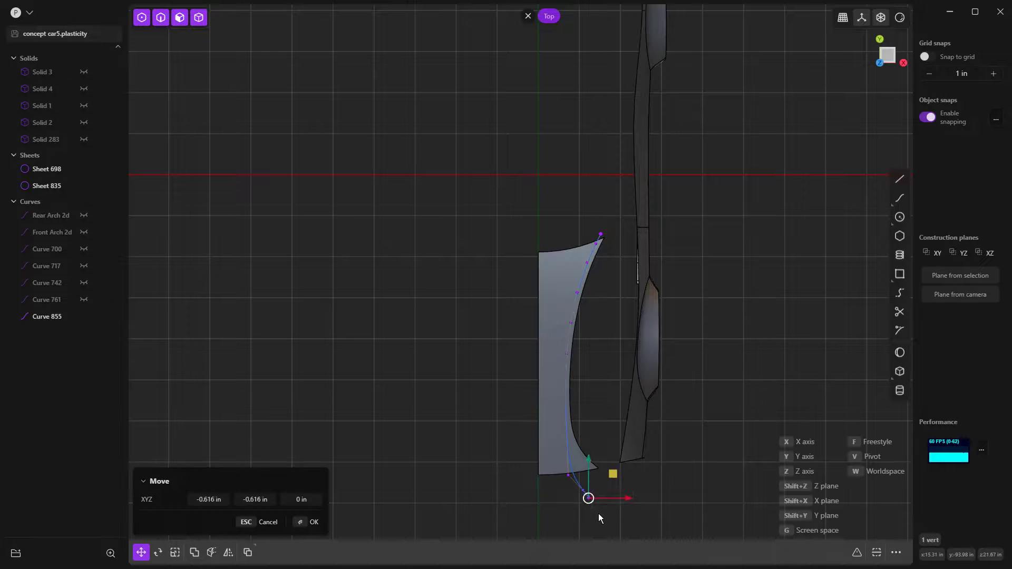
left_click(590, 502)
scroll(583, 498, "up", 3)
left_click(582, 487)
key("Delete")
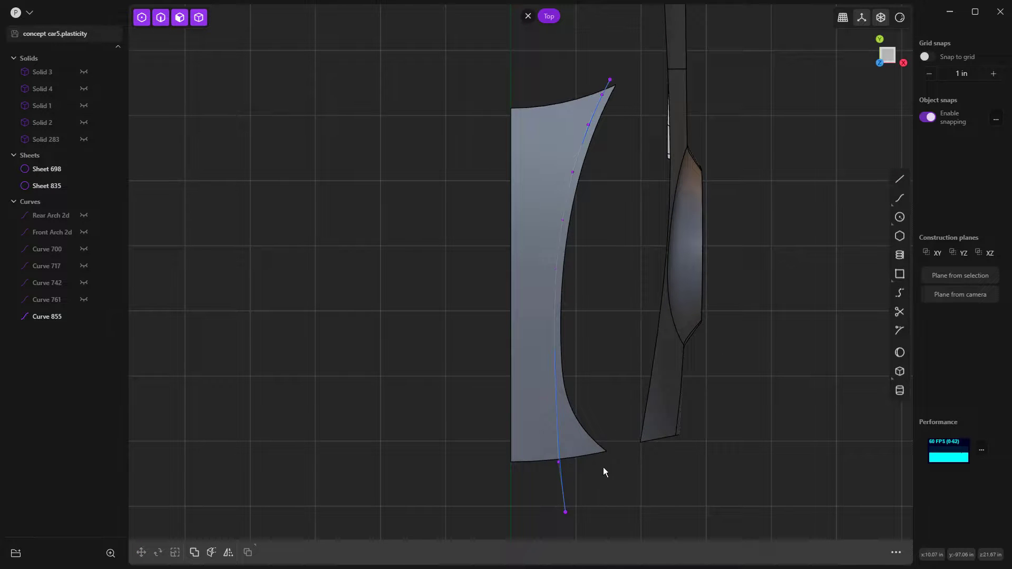
Cut the hood sheet with the reshaped curve, and delete the outer strip and the cutting curve.
left_click(562, 485)
key("c")
left_click(595, 448)
key("Return")
left_click(582, 440)
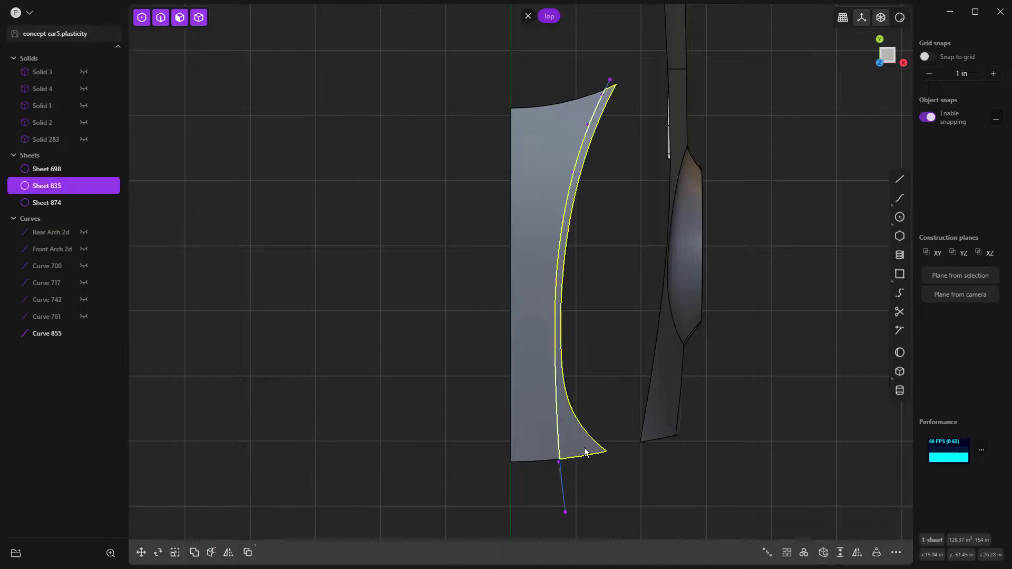
key("Delete")
key("Delete")
middle_click_drag(621, 467, 874, 281)
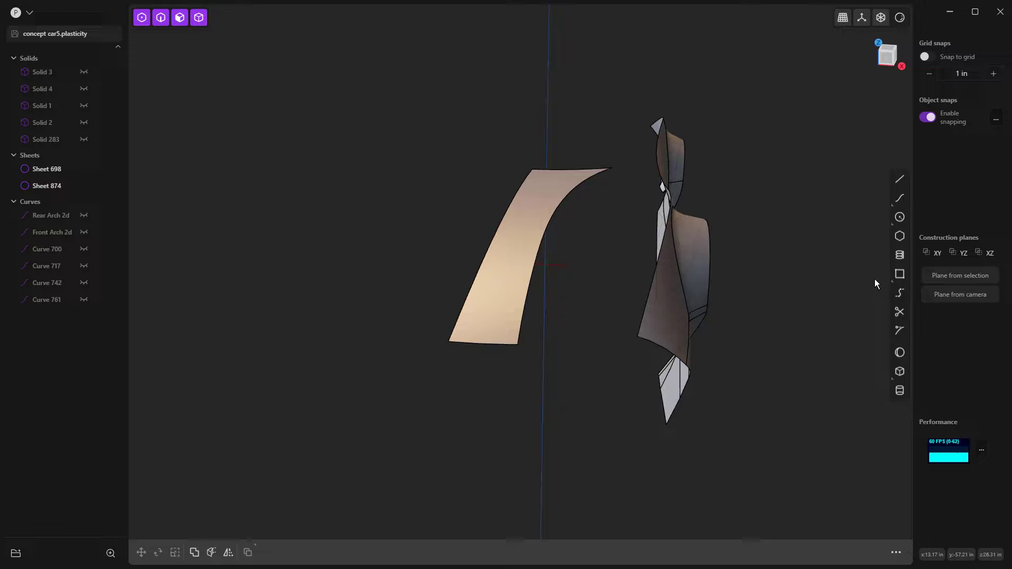
Create a G2 bridge curve from the hood's front outer corner to the side panel's upper front corner, with both T values at 1.00.
left_click(900, 293)
scroll(506, 348, "up", 2)
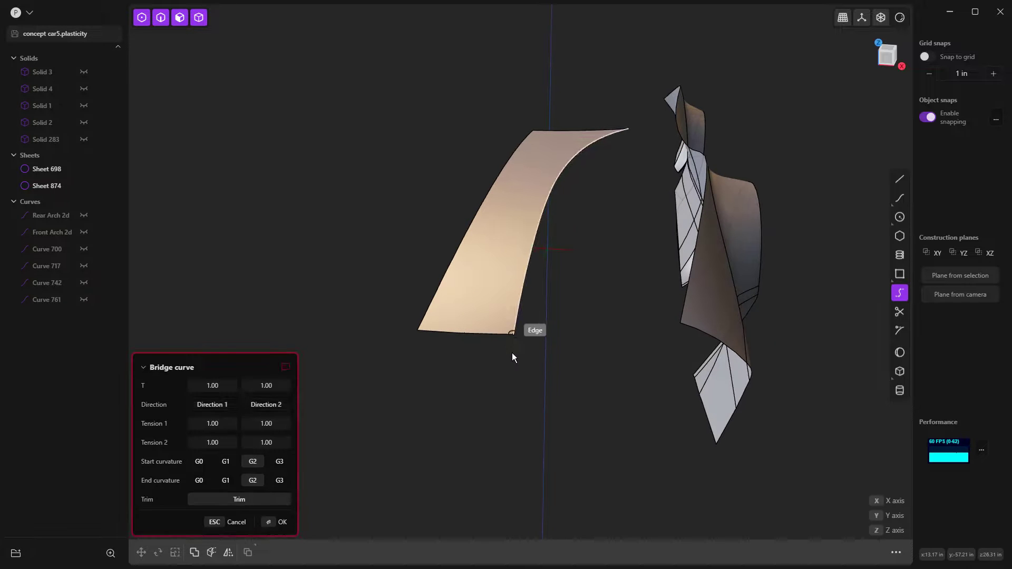
left_click(509, 348)
left_click(899, 293)
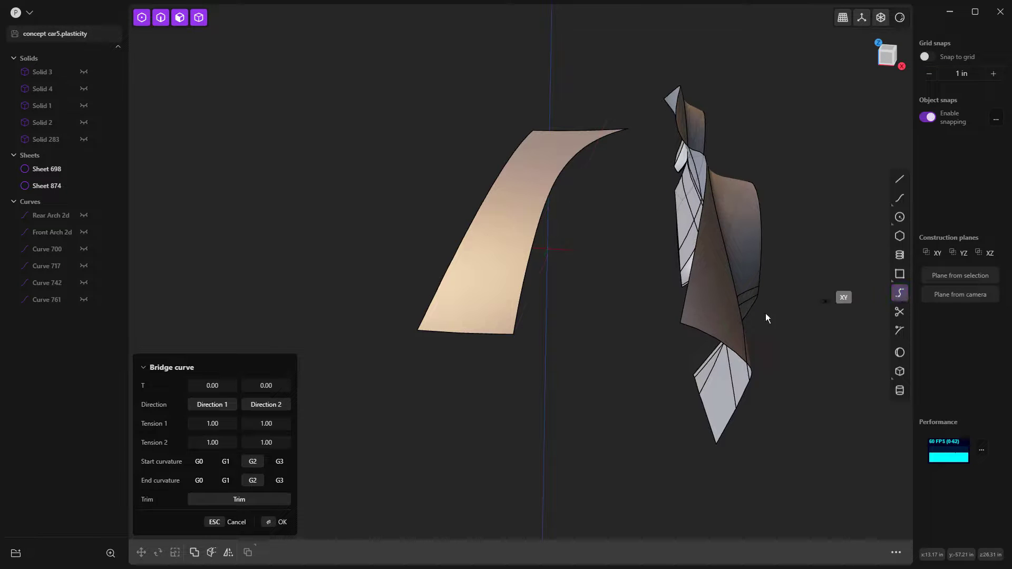
left_click(694, 330)
left_click(495, 335)
left_click_drag(694, 329, 680, 323)
left_click_drag(256, 386, 279, 386)
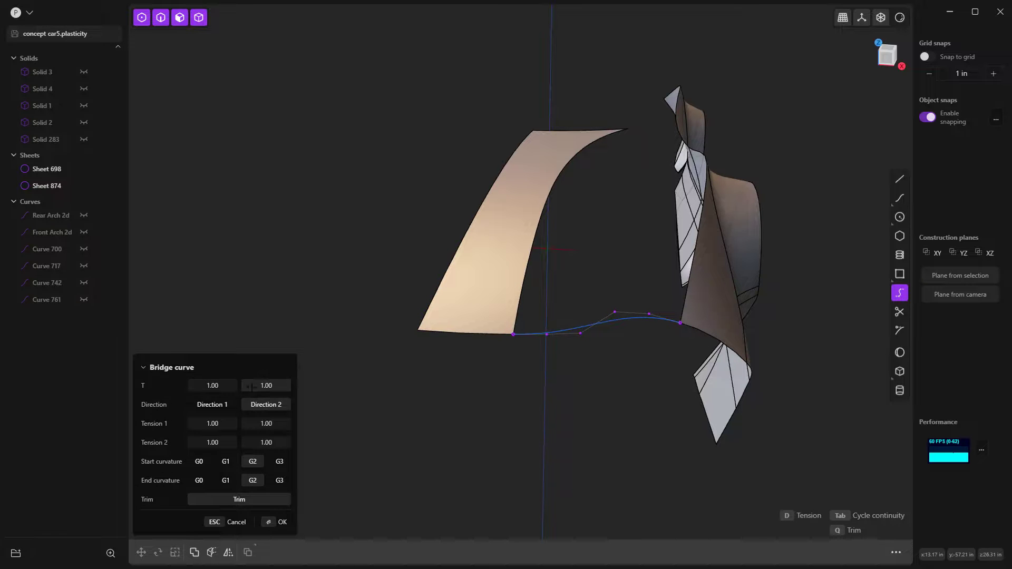
middle_click_drag(380, 450, 403, 429)
key("Return")
Create a G2 bridge curve from the hood's rear outer corner to the upper end of the side panel's vertical seam.
middle_click_drag(440, 390, 356, 406)
left_click(900, 293)
left_click(653, 298)
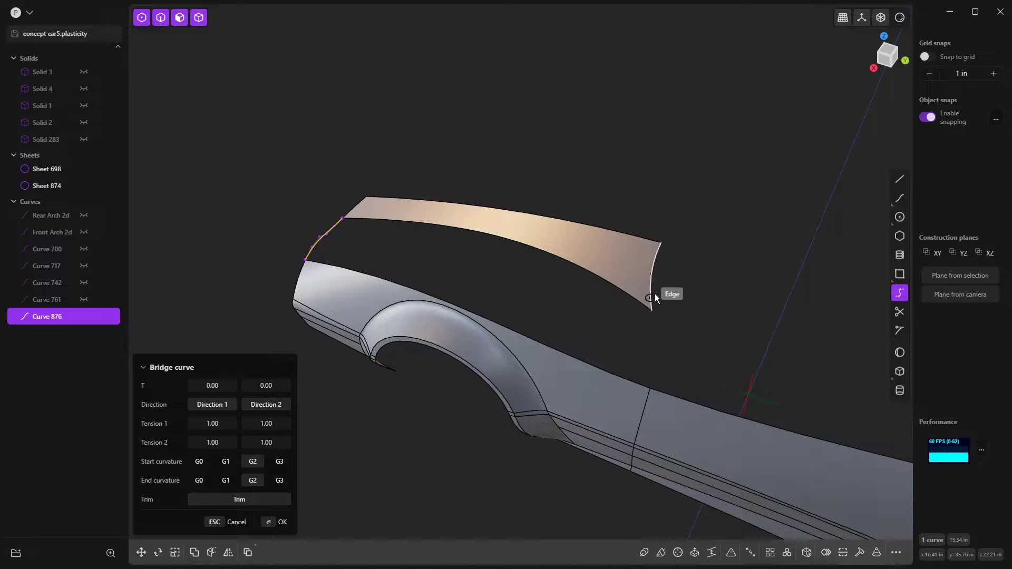
left_click(647, 403)
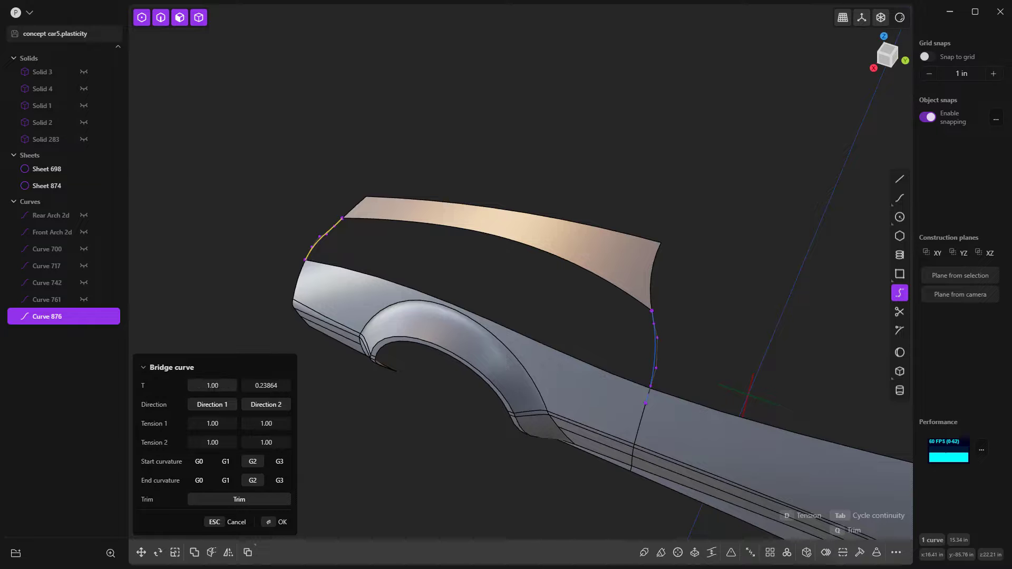
left_click_drag(266, 385, 248, 385)
middle_click_drag(738, 377, 787, 357)
key("Return")
Loft a fender surface between the hood's outer edge and the side's upper edge along the bridge curves, with G2 continuity on both sides.
middle_click_drag(742, 428, 685, 186)
key("2")
middle_click_drag(624, 190, 670, 236)
left_click(670, 238)
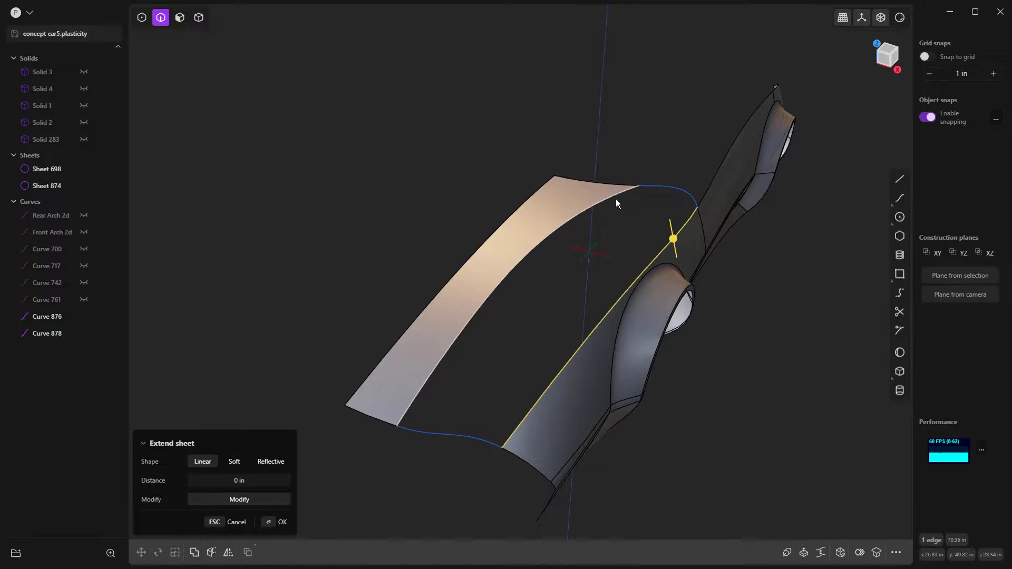
left_click(614, 195)
key("l")
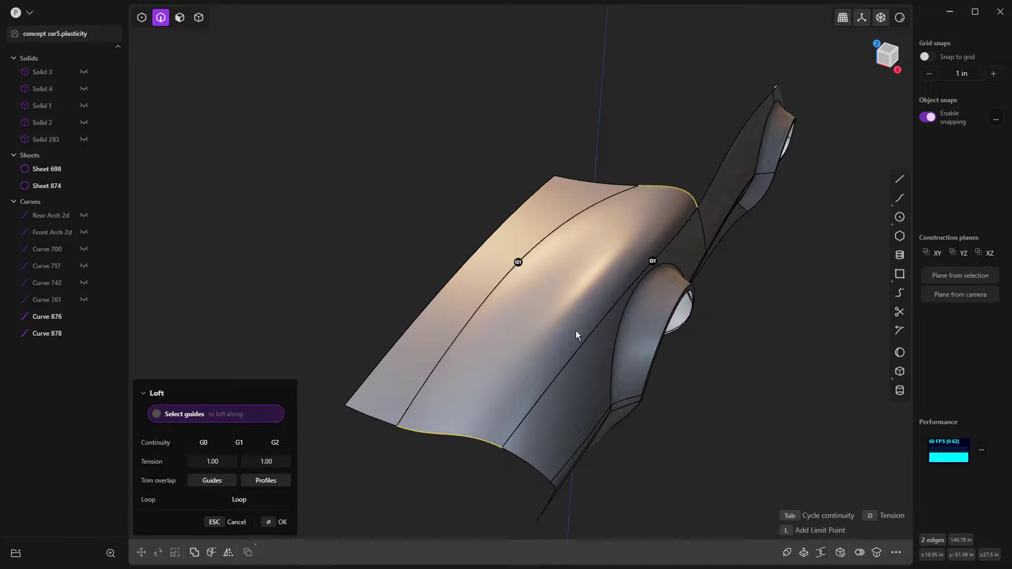
left_click(654, 261)
left_click(518, 262)
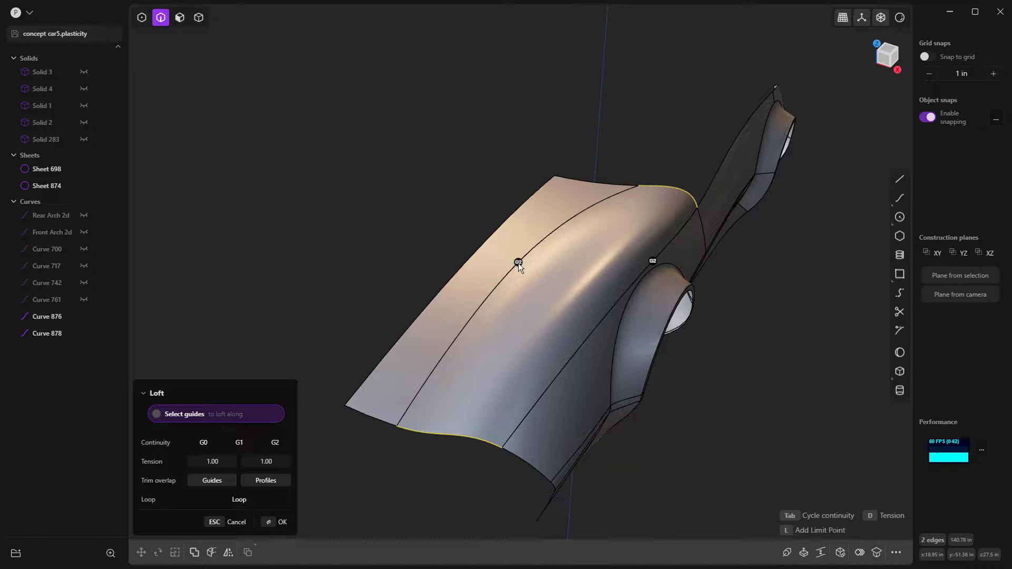
key("KP_1")
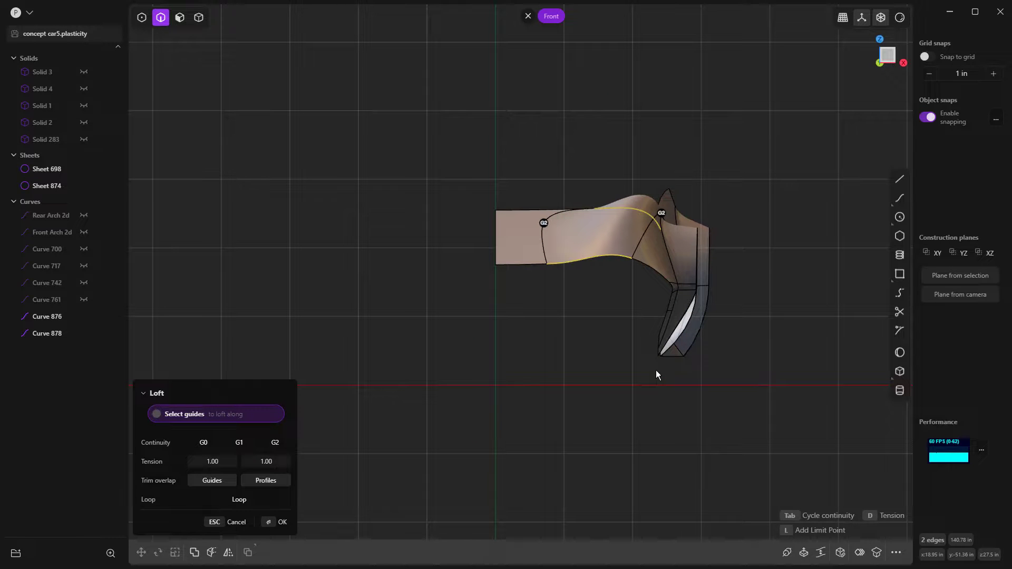
key("Return")
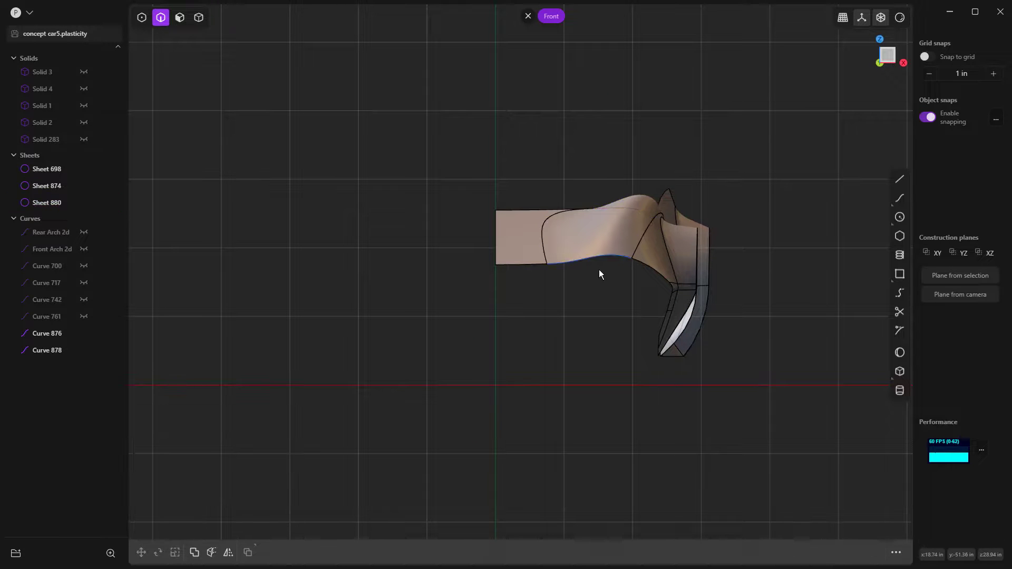
Hide the two remaining visible curves, Curve 876 and Curve 878, leaving only the body sheets shown.
left_click(606, 255)
key("h")
middle_click_drag(602, 264, 669, 248)
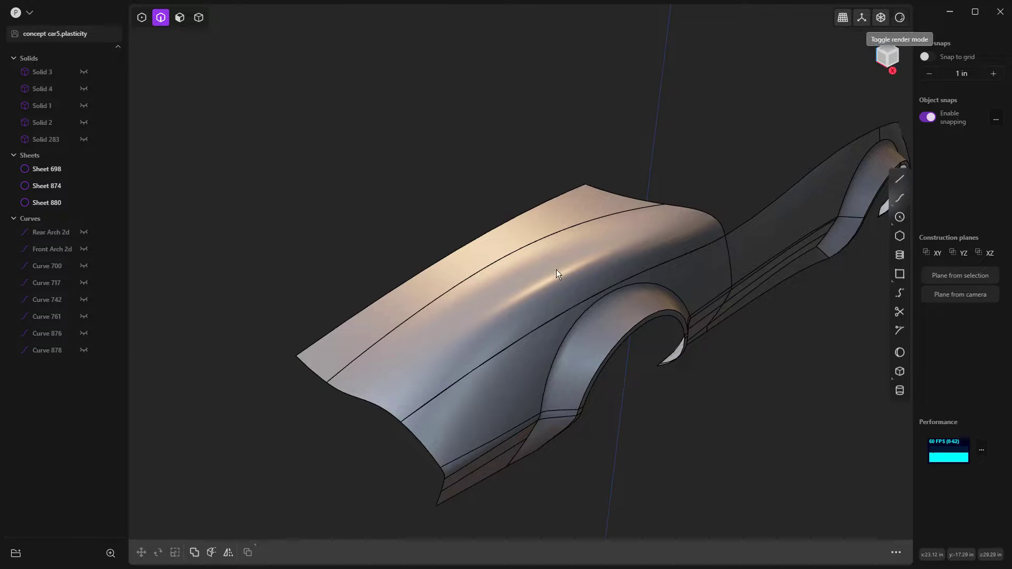
Mirror the side panel, hood strip and fender loft sheets across the car's centre plane along X.
scroll(541, 287, "down", 2)
key("5")
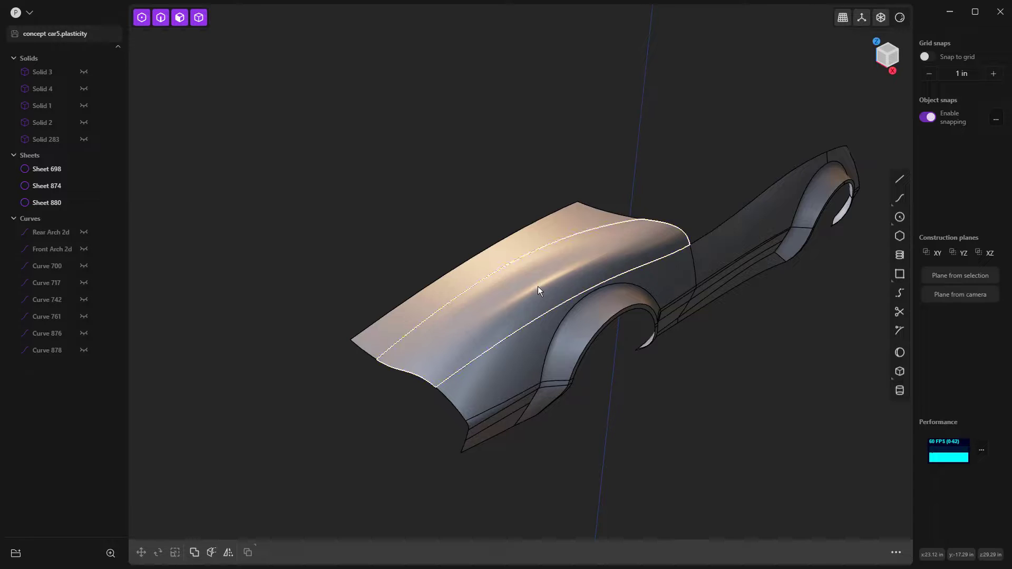
left_click(533, 337)
left_click(517, 262)
left_click(516, 243)
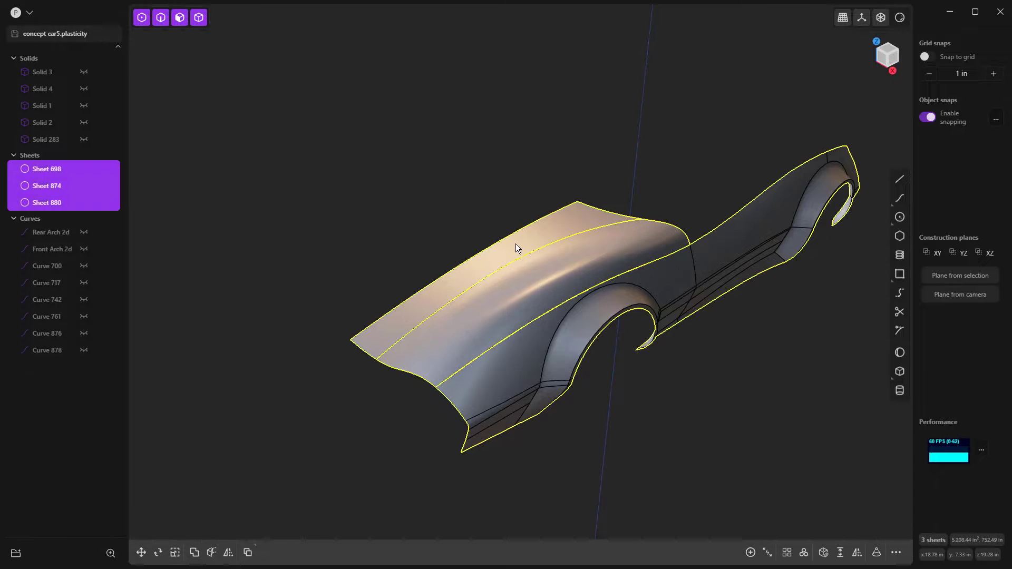
left_click(228, 552)
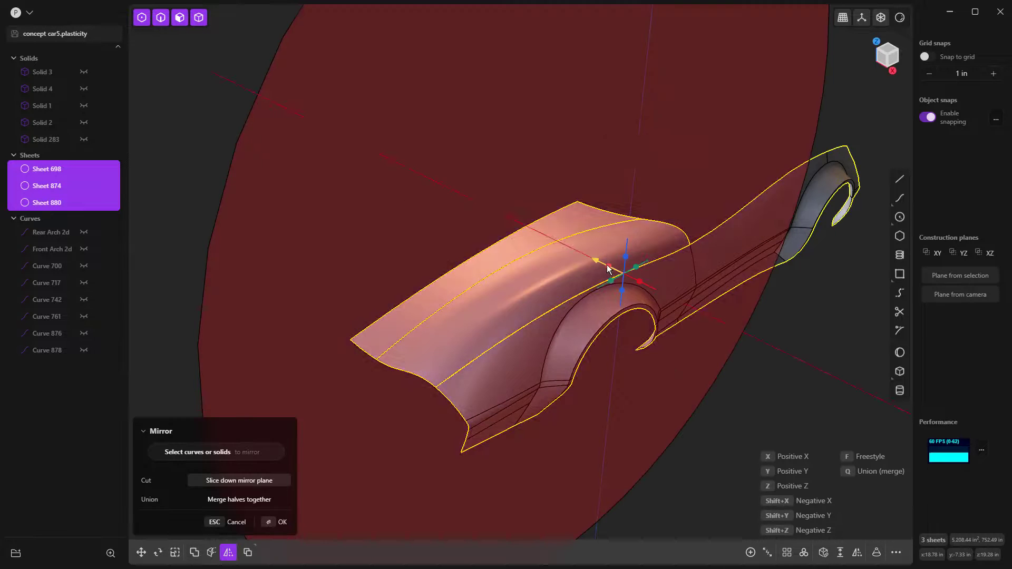
left_click(763, 374)
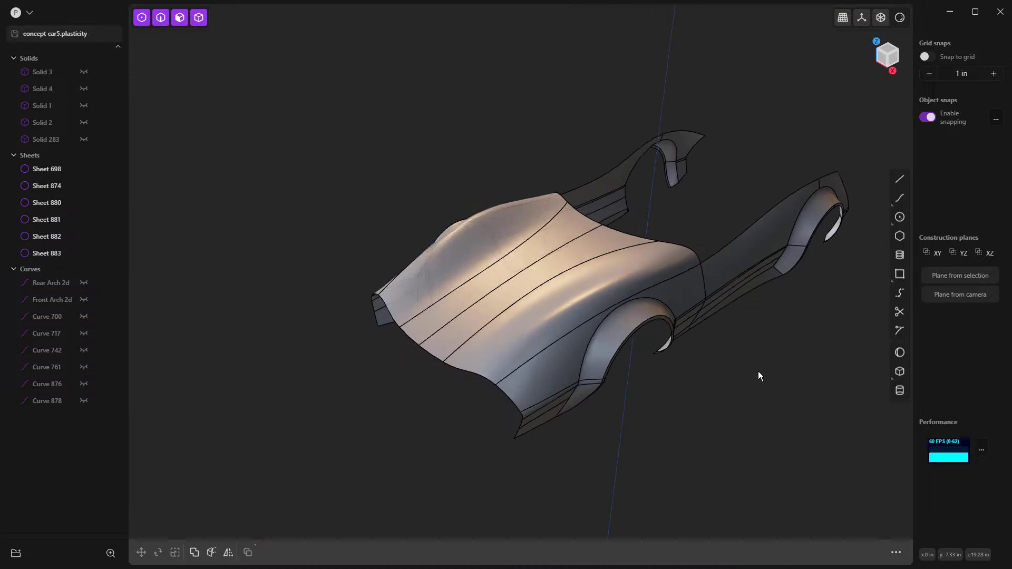
Examine the mirrored body's surface flow from several angles and from above in the glossy red render with edges hidden.
left_click(899, 18)
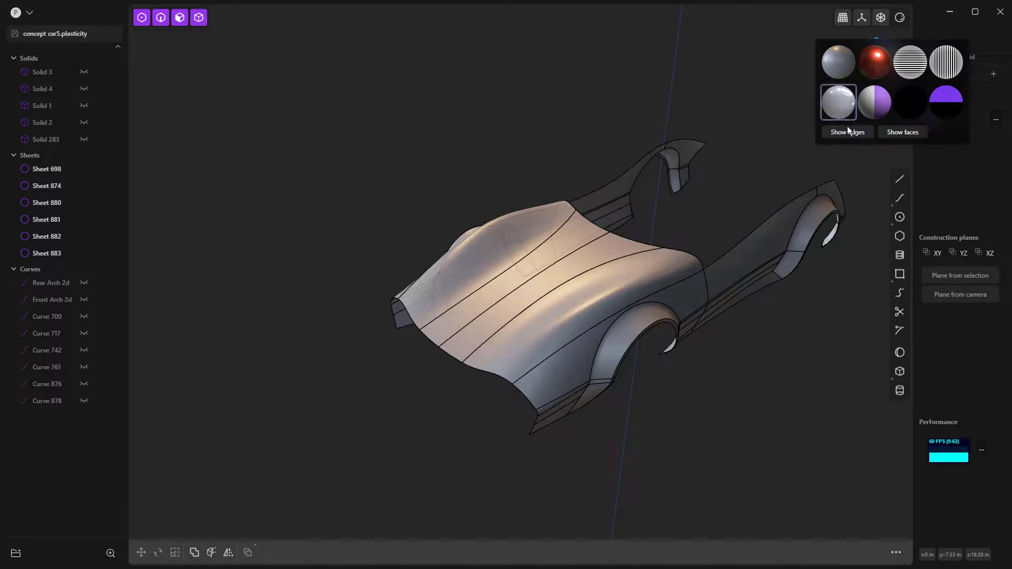
left_click(848, 131)
left_click(868, 66)
middle_click_drag(726, 359, 696, 332)
middle_click_drag(652, 274, 621, 342)
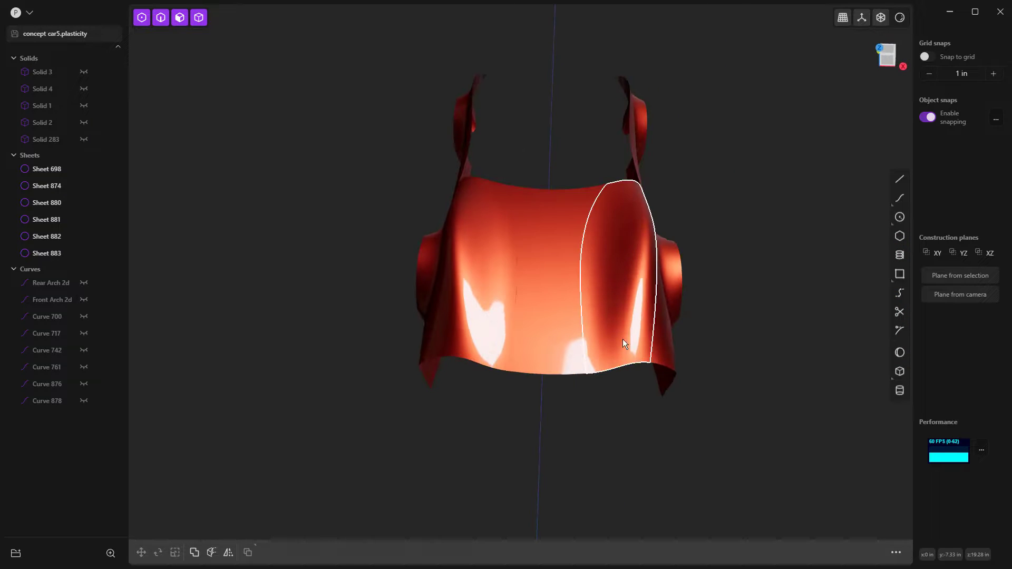
key("KP_7")
scroll(616, 380, "down", 2)
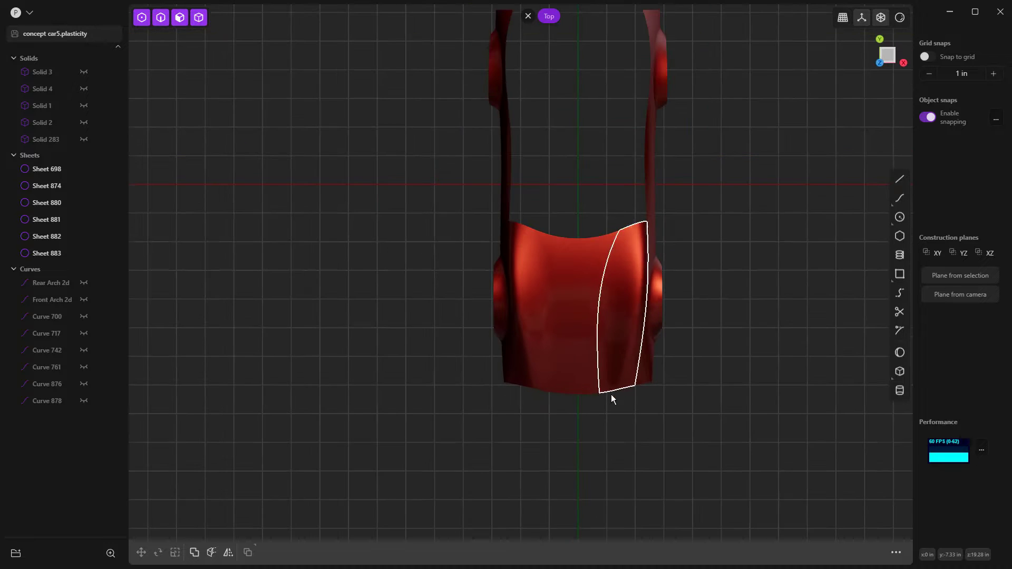
middle_click_drag(624, 482, 614, 341)
scroll(565, 302, "up", 5)
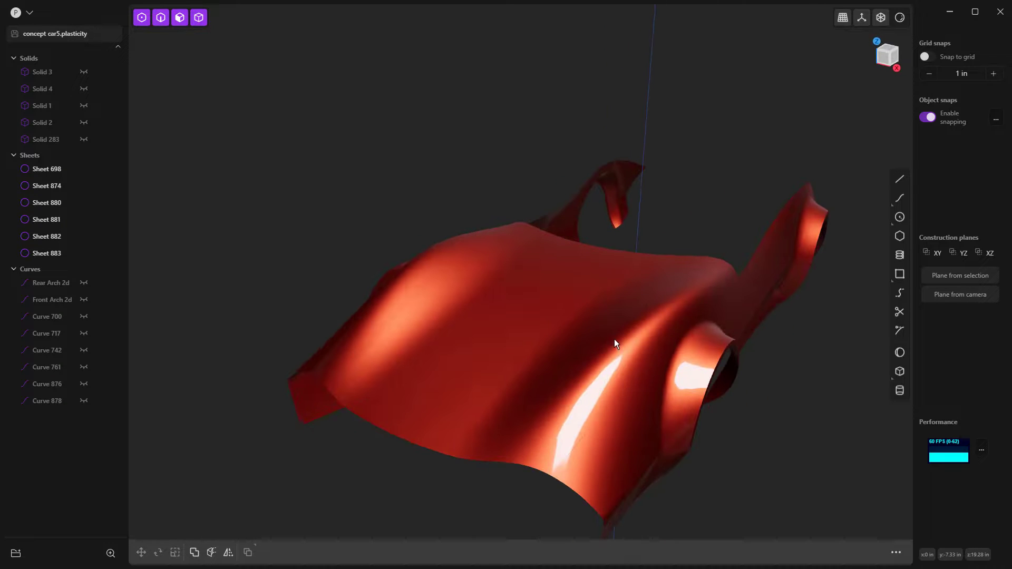
Restore the grey shaded render and show the edges again.
left_click(899, 18)
left_click(849, 133)
left_click(843, 65)
Delete the three mirrored sheets and the original lofted sheet between the hood strip and the side panel.
scroll(776, 188, "down", 2)
left_click(688, 296)
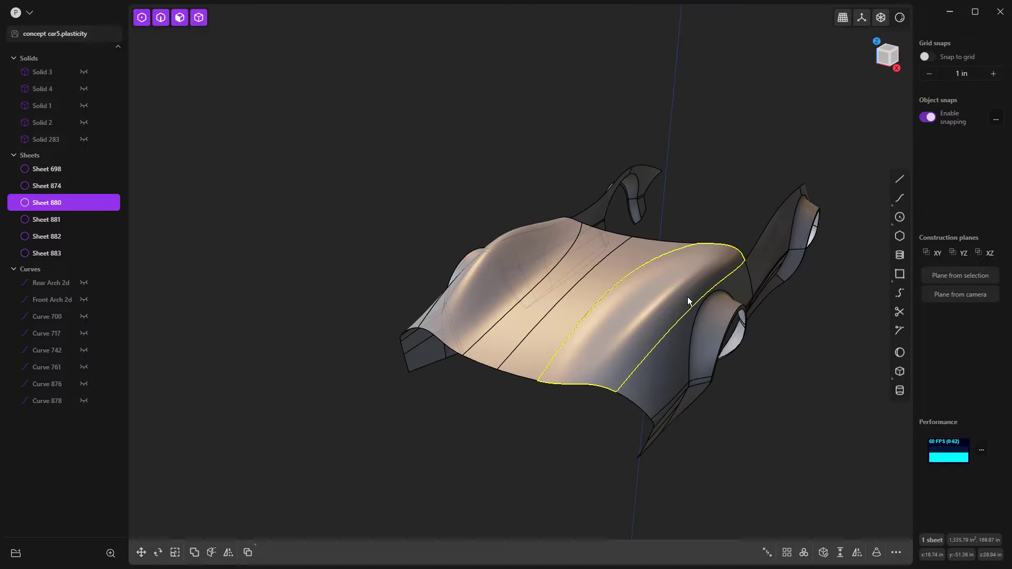
left_click(526, 252)
key("Delete")
left_click(543, 235)
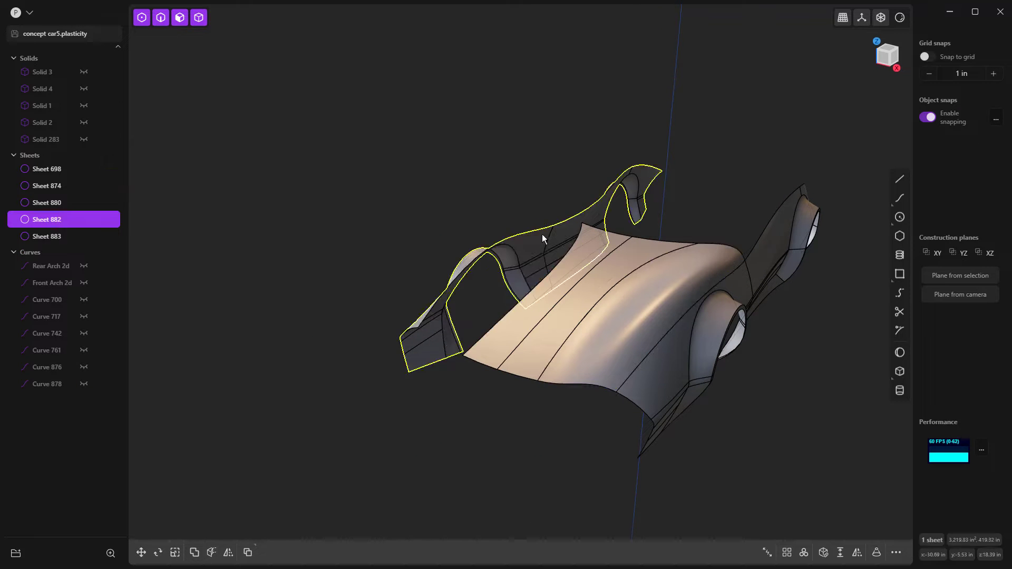
key("Delete")
left_click(575, 264)
key("Delete")
left_click(657, 298)
key("Delete")
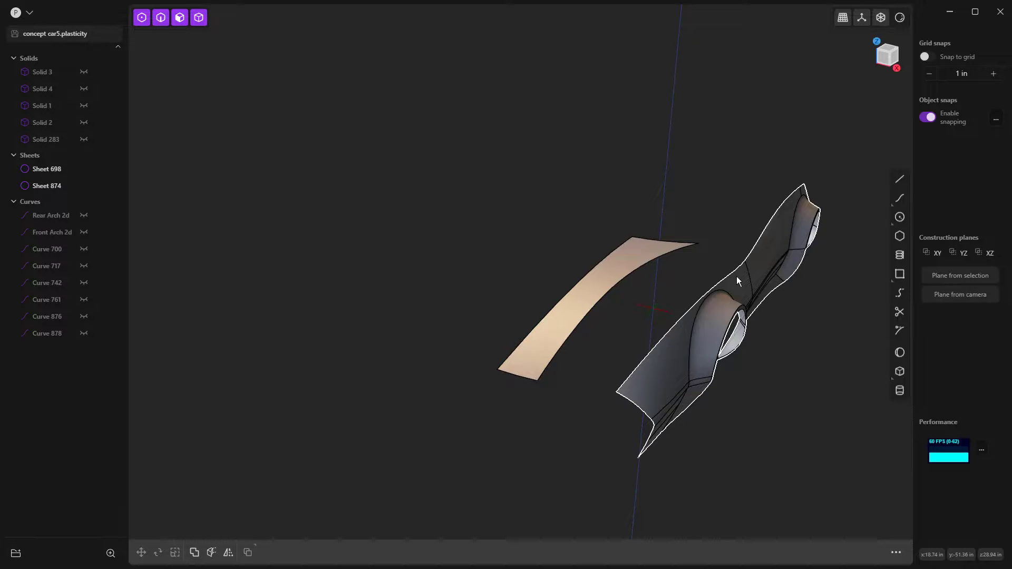
key("2")
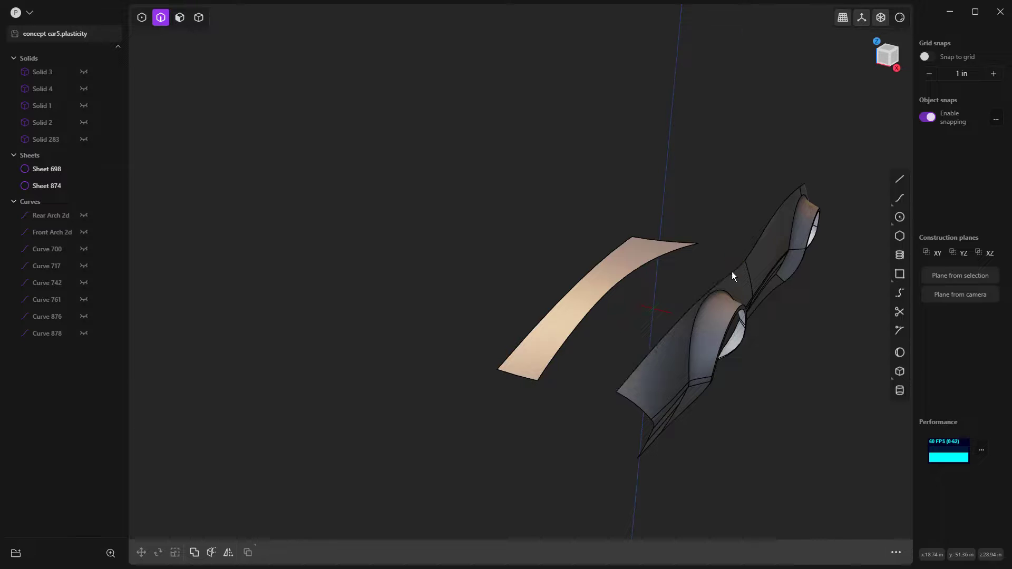
left_click(732, 271)
left_click(616, 246, "shift")
key("l")
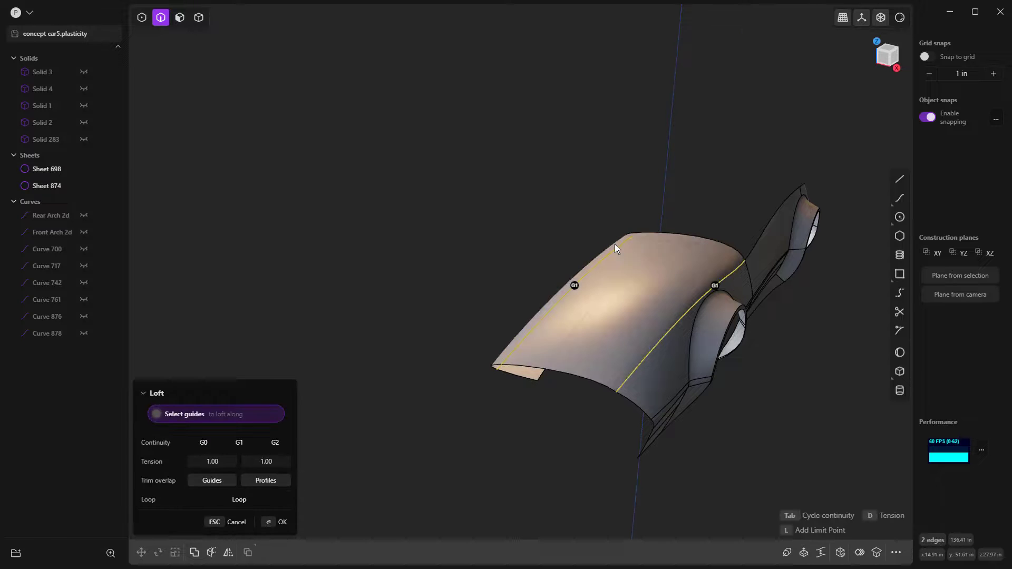
key("Escape")
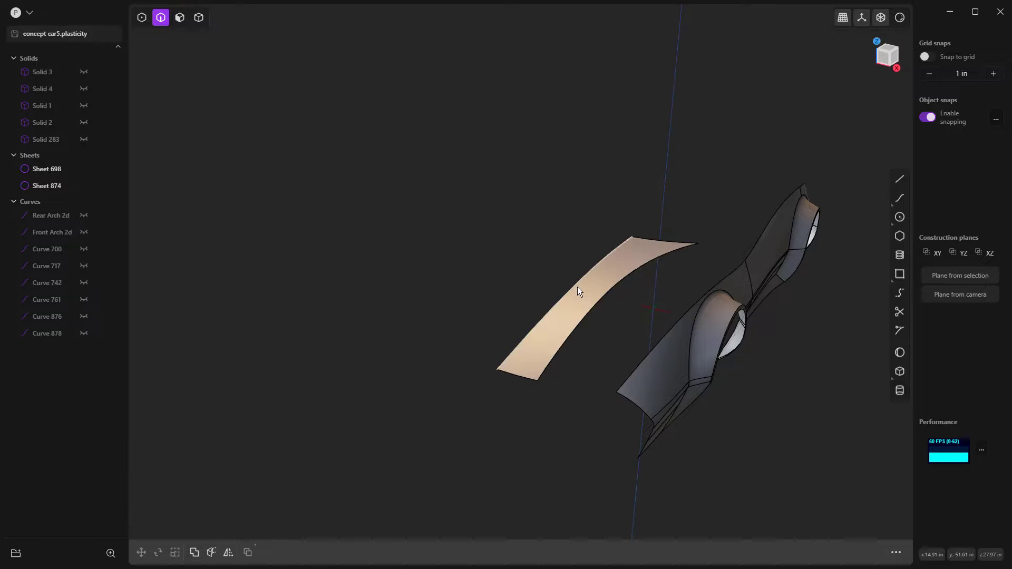
Duplicate the hood strip's centreline edge as a separate curve and hide the hood strip sheet.
left_click(603, 260)
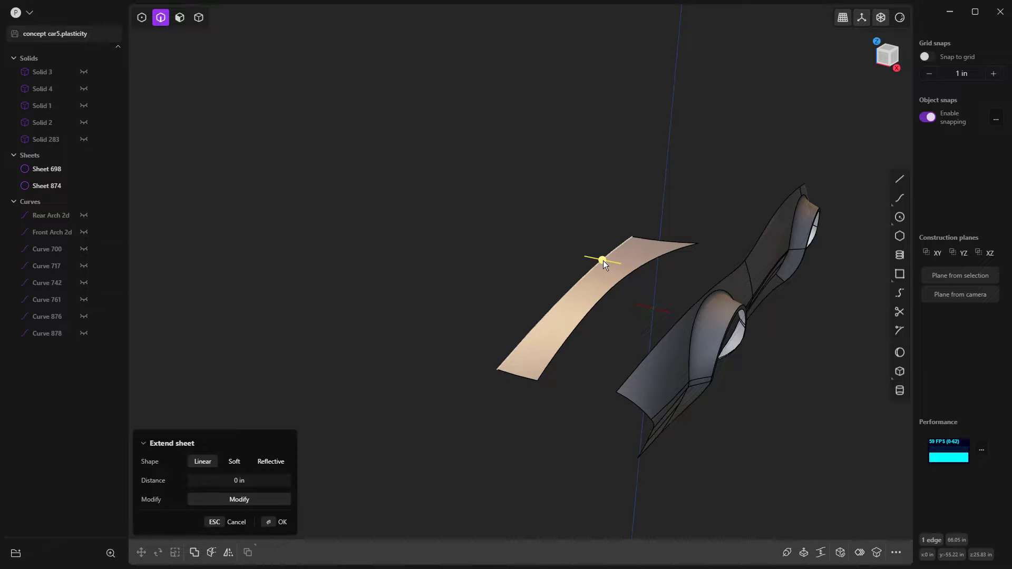
key("shift+d")
key("Escape")
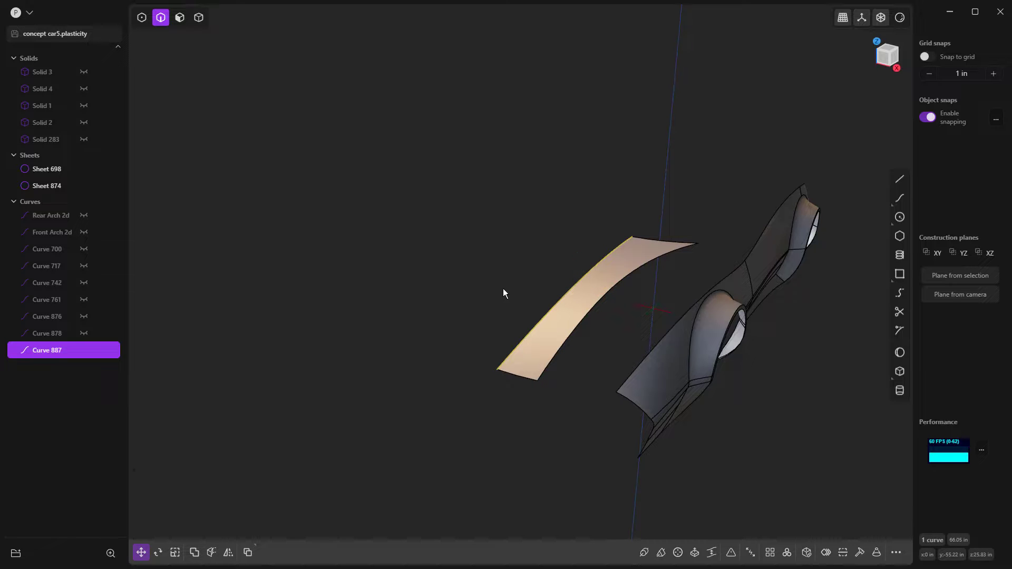
key("Escape")
key("5")
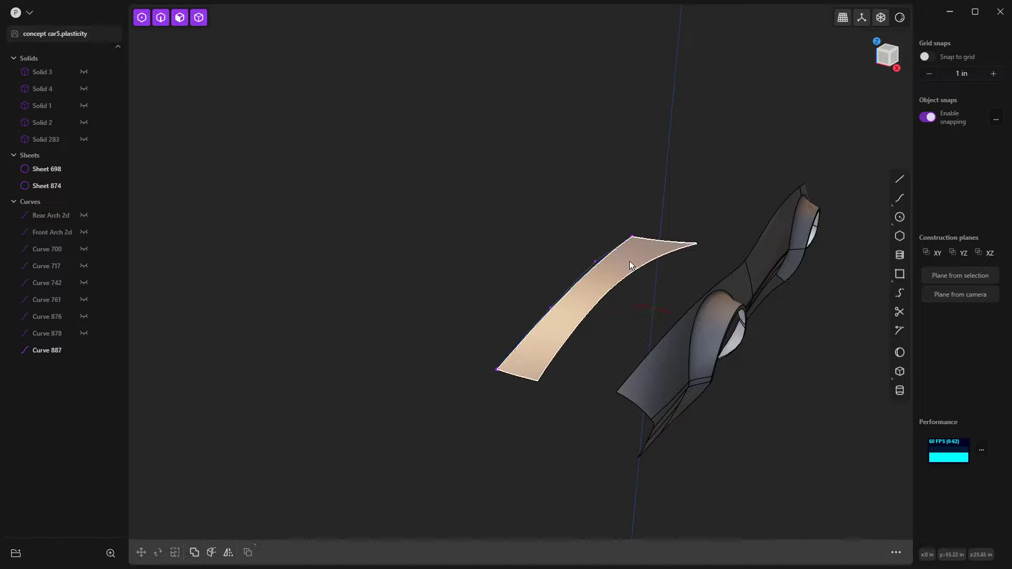
left_click(629, 262)
key("h")
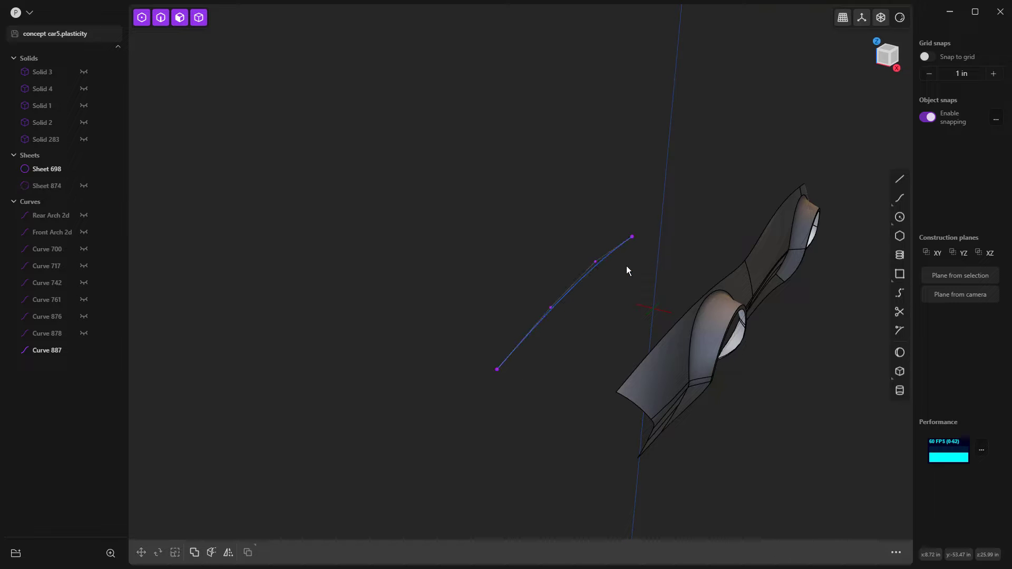
Extrude the duplicated centreline curve about 8 in away from the side panel and delete the curve.
left_click(591, 271)
key("e")
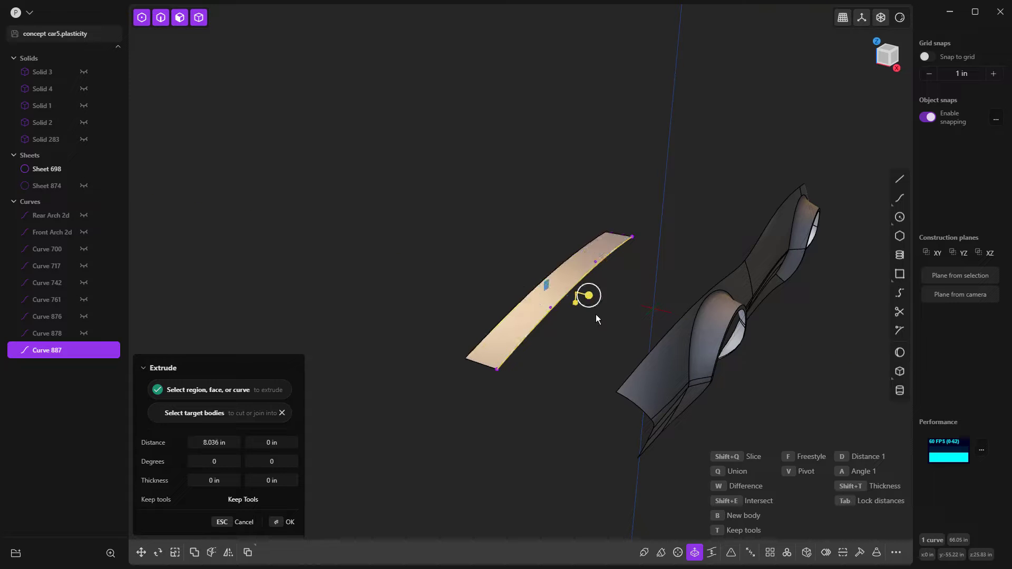
left_click(590, 296)
key("Escape")
left_click(586, 278)
key("Delete")
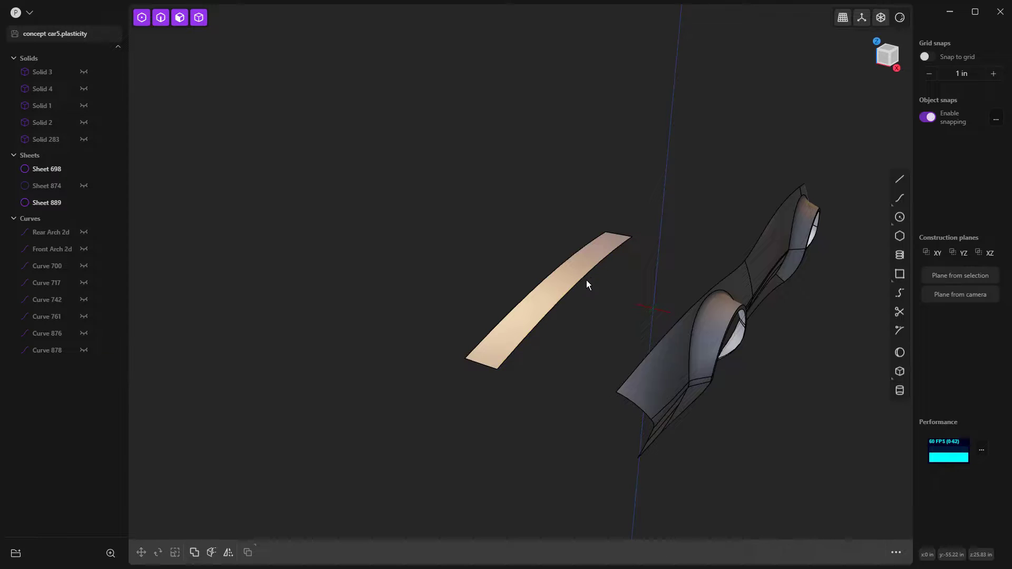
Loft the extruded strip's centreline edge to the side panel's upper edge with G1 at the strip and G0 at the panel, and delete the strip.
key("2")
left_click(603, 268)
key("e")
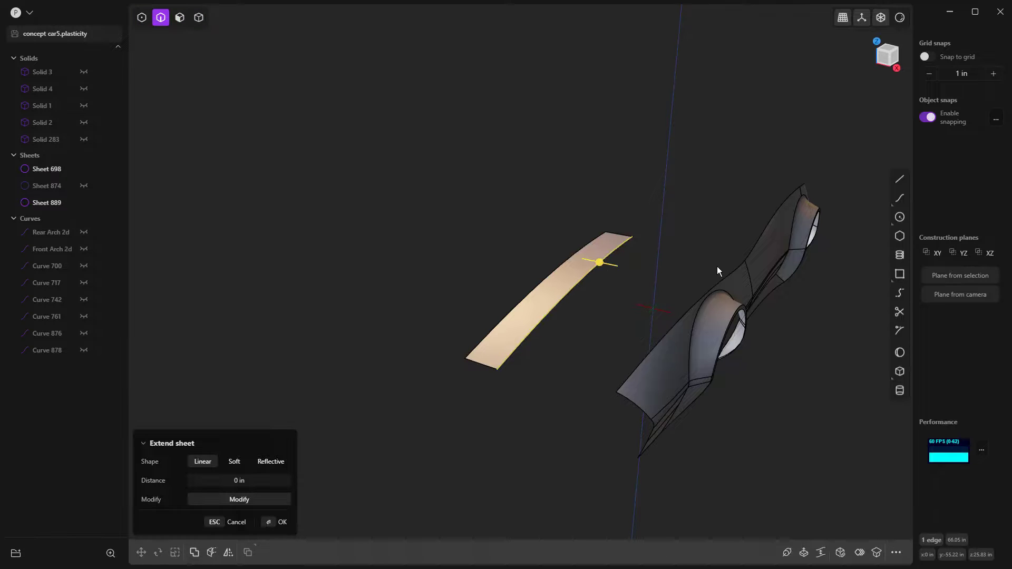
left_click(730, 277, "shift")
key("l")
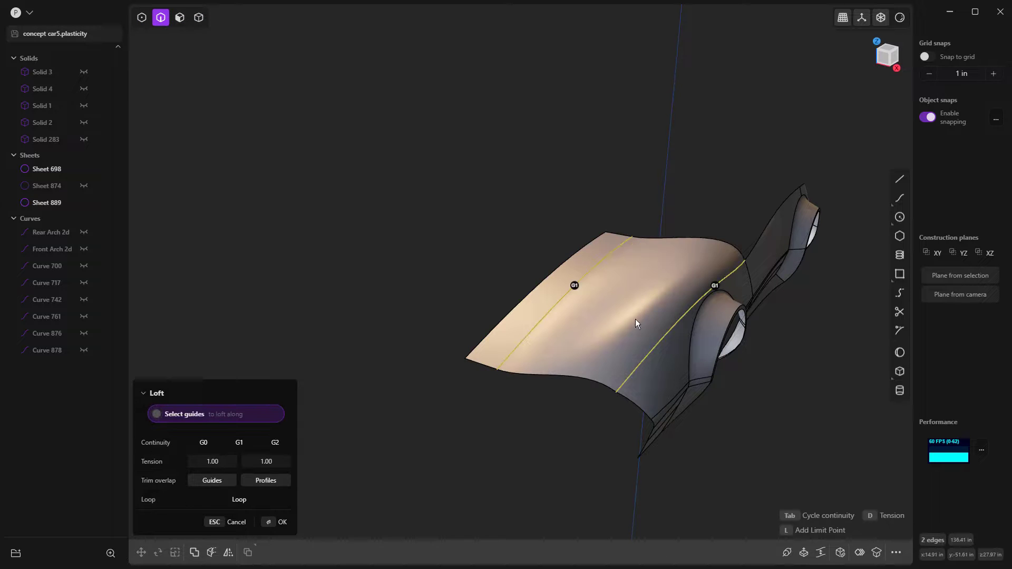
key("Tab")
key("Tab")
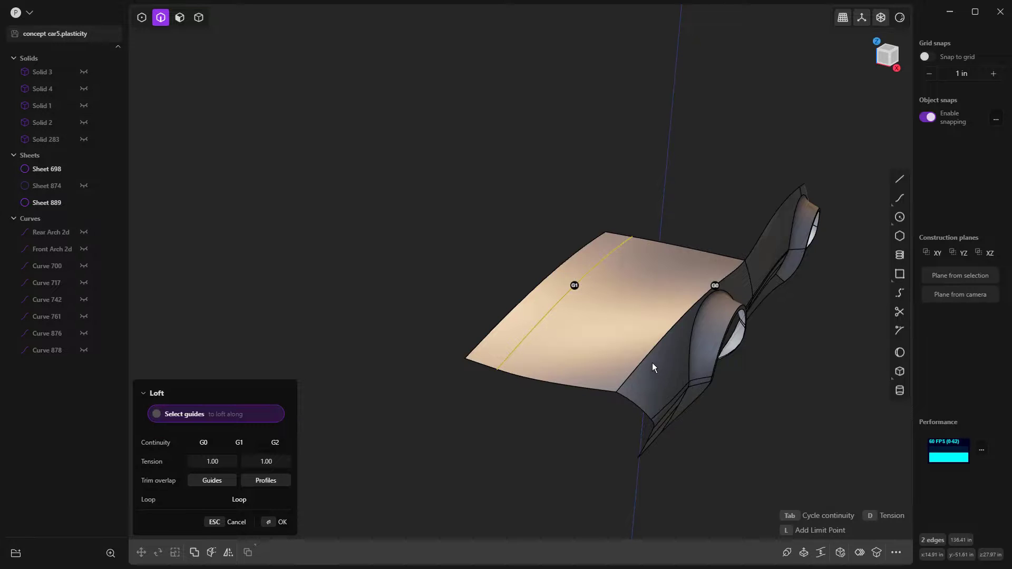
middle_click_drag(674, 359, 692, 348)
key("Return")
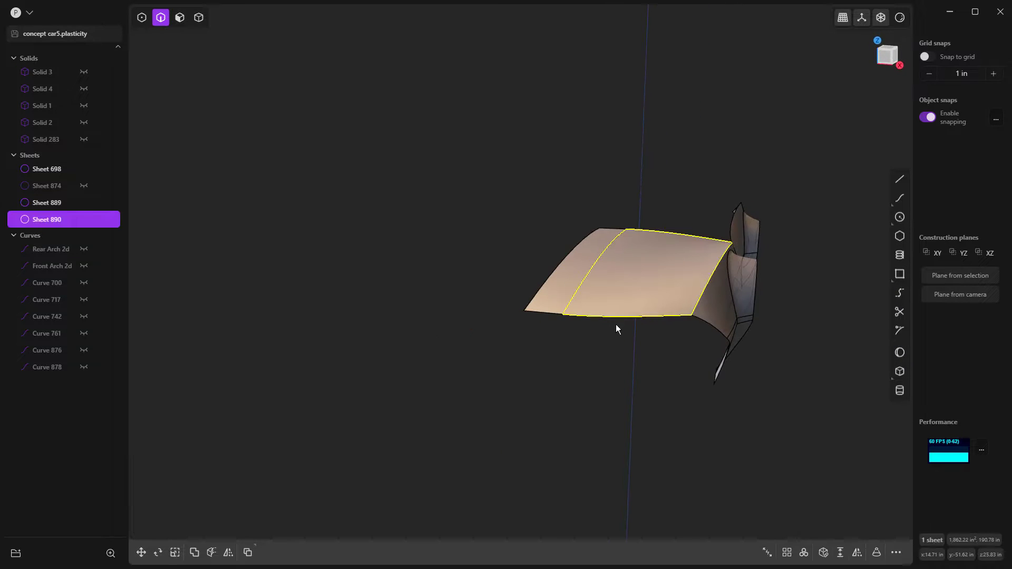
left_click(574, 273)
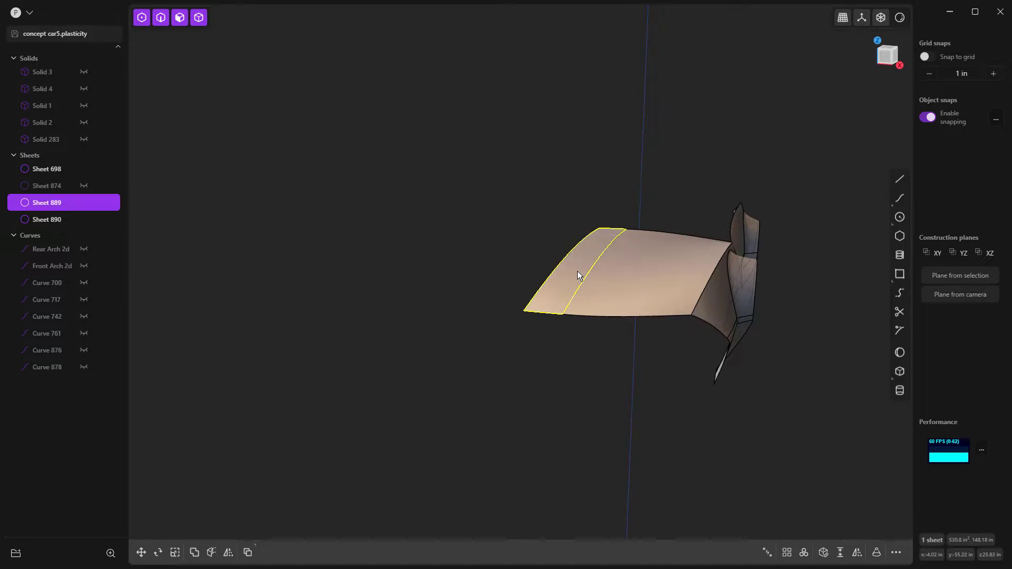
key("Delete")
Mirror the new hood sheet and the side panel sheet across the car's centre plane along X.
middle_click_drag(571, 270, 615, 296)
left_click(633, 286)
left_click(682, 306, "shift")
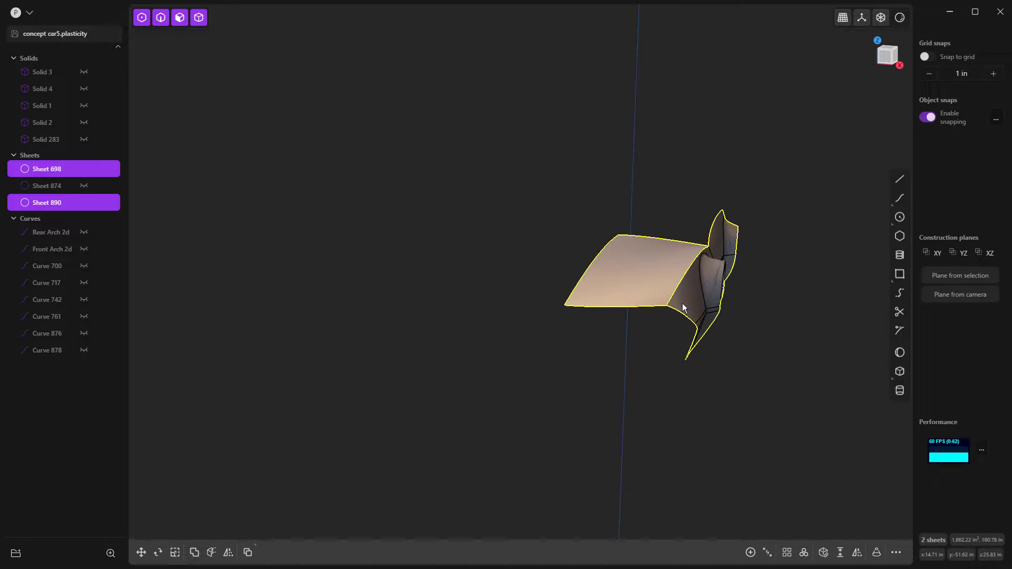
left_click(234, 553)
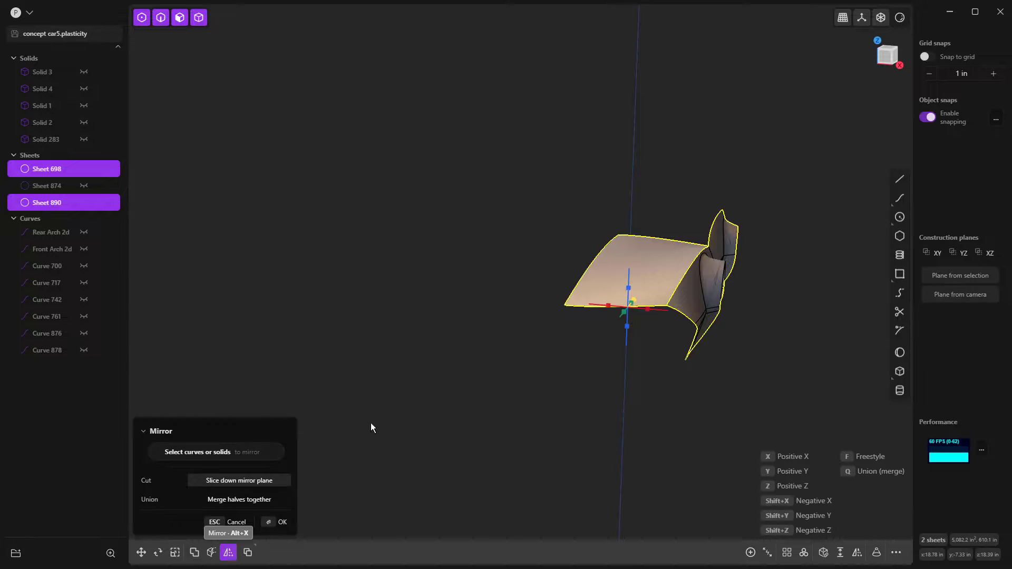
left_click(608, 306)
key("Return")
key("Escape")
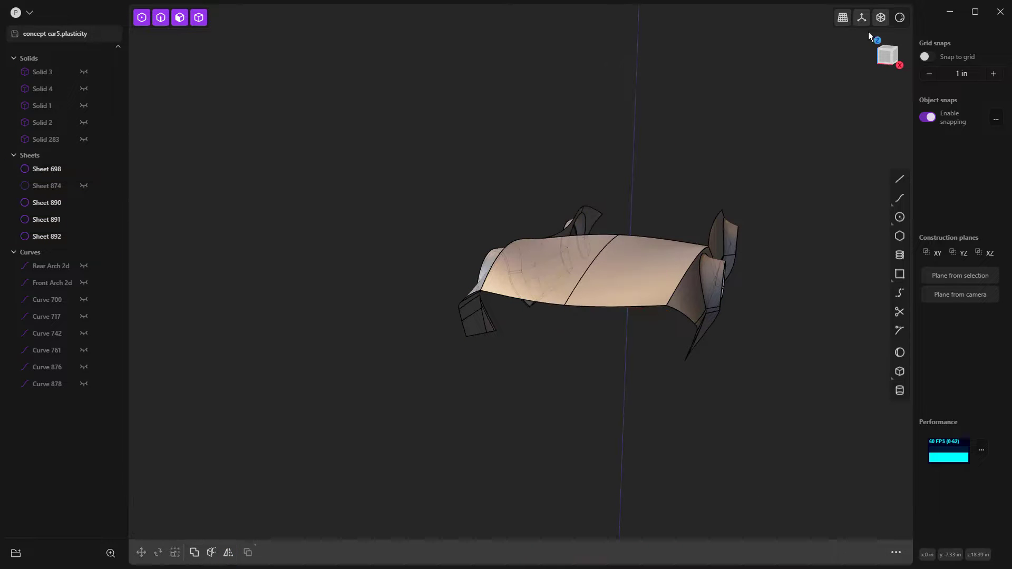
Examine the seam between the hood and the side panel in the glossy red render with edges hidden.
left_click(899, 18)
left_click(874, 63)
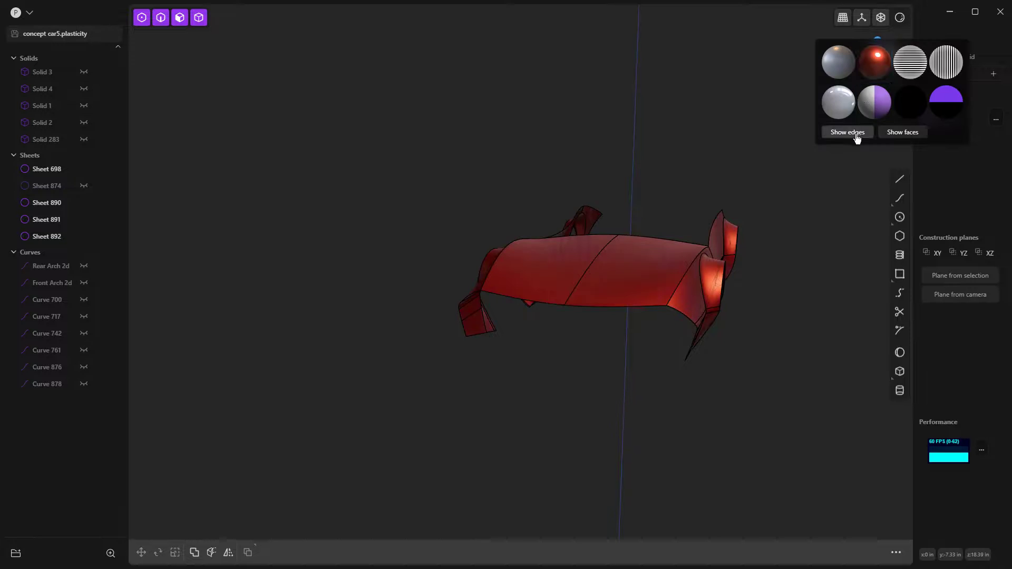
left_click(847, 133)
middle_click_drag(802, 295, 647, 296)
middle_click_drag(649, 294, 692, 292)
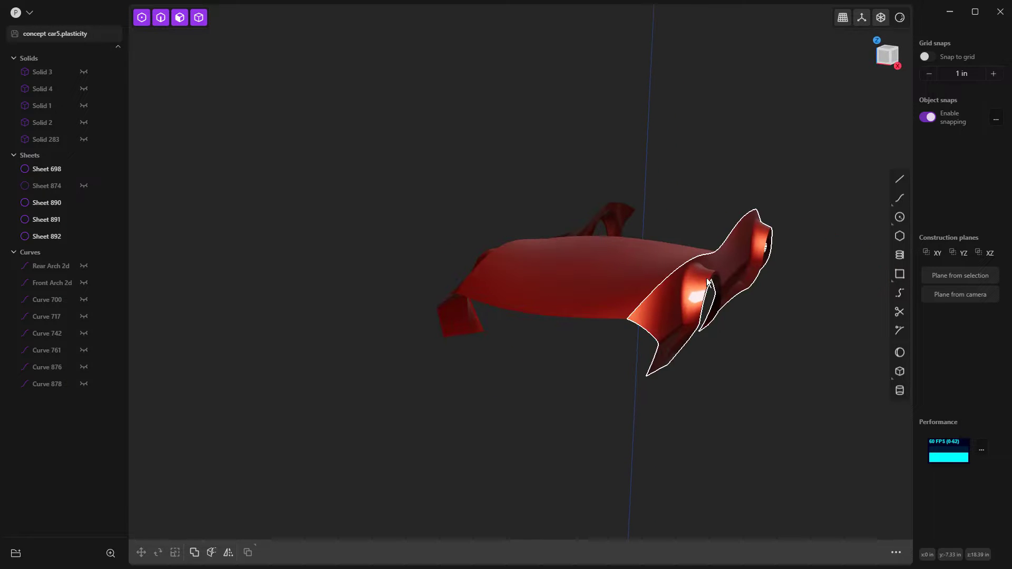
scroll(707, 277, "up", 5)
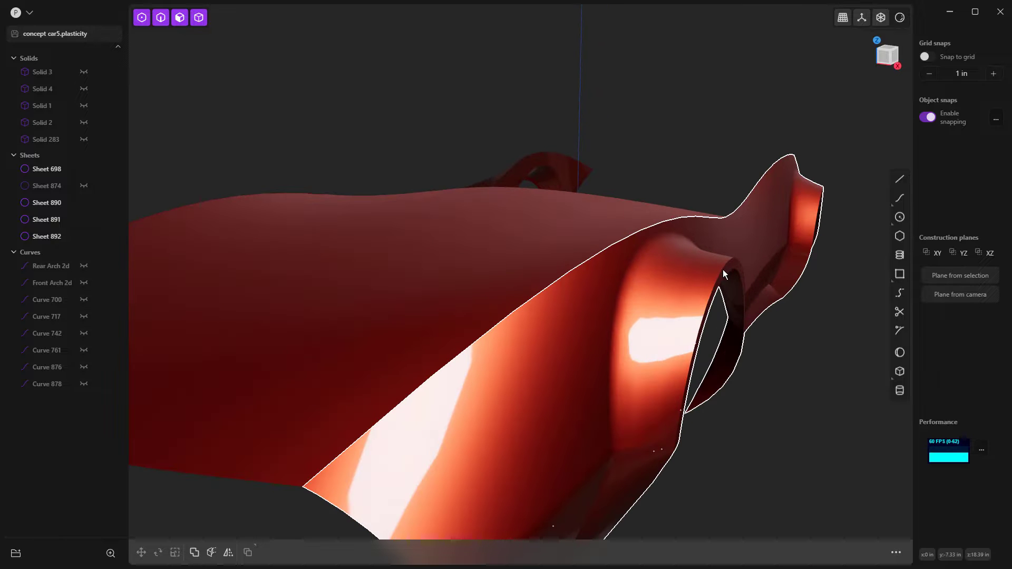
left_click(690, 214)
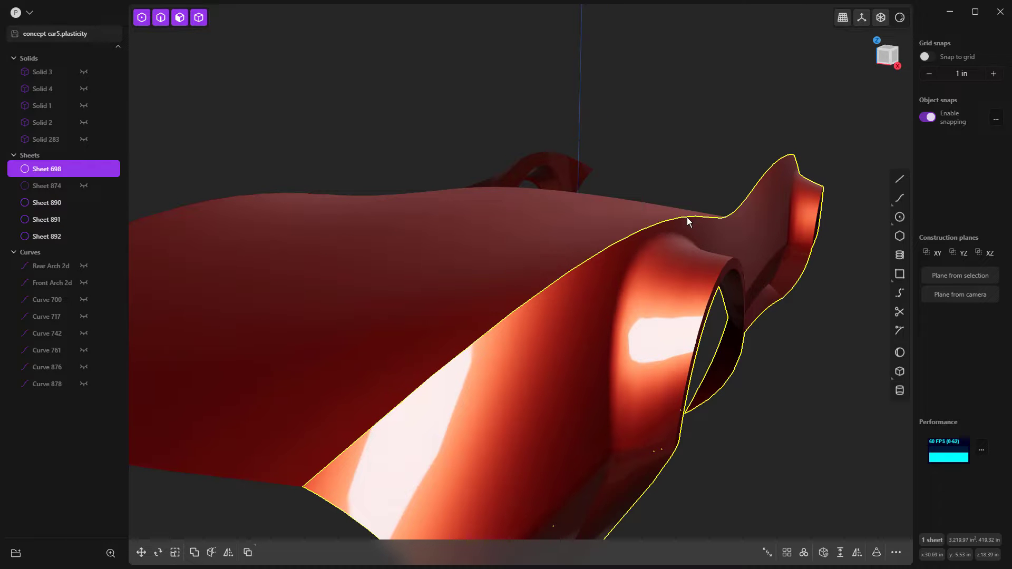
left_click(569, 275)
scroll(573, 296, "down", 3)
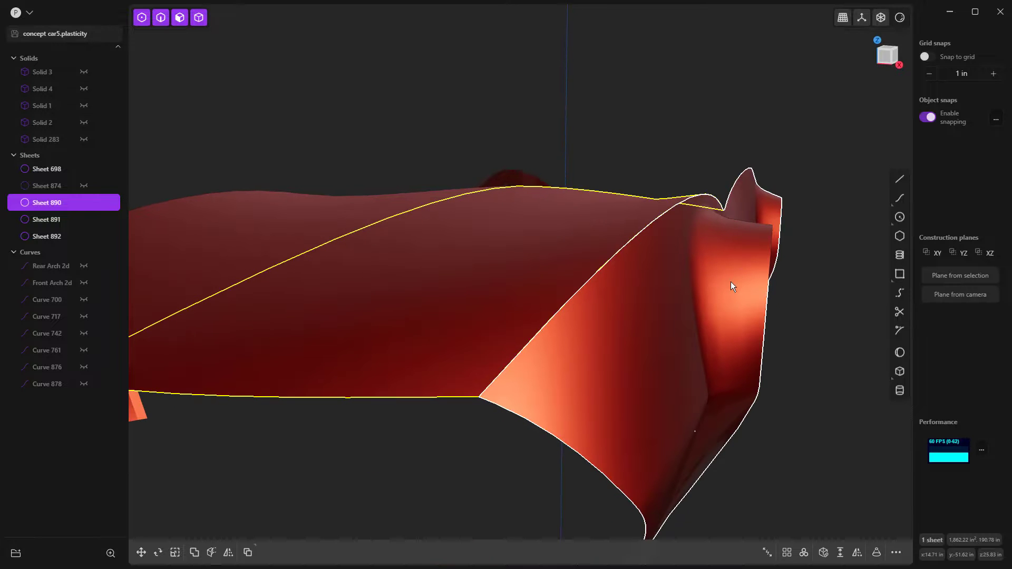
key("2")
left_click(671, 210)
key("e")
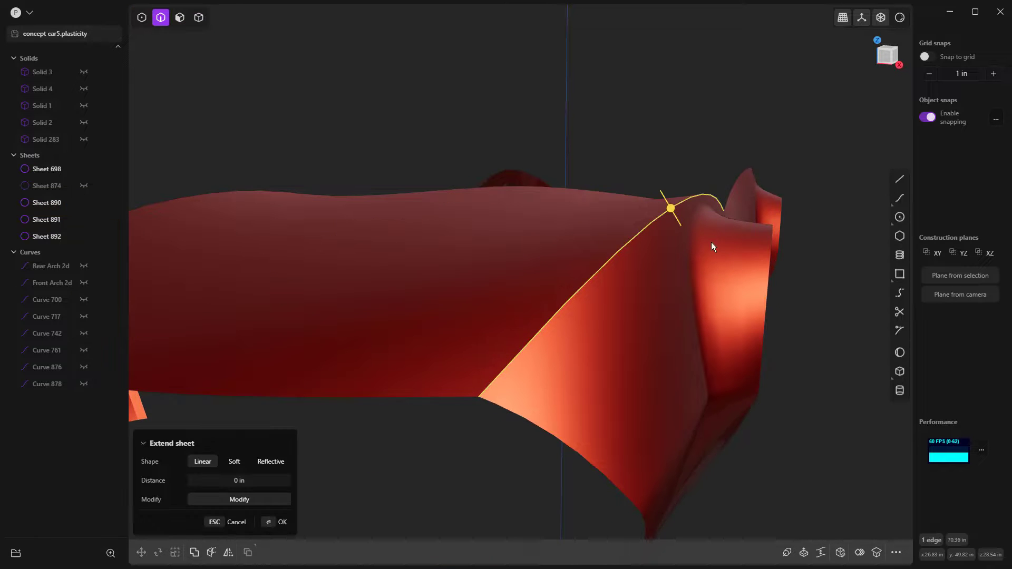
scroll(591, 264, "down", 5)
middle_click_drag(590, 264, 651, 331)
middle_click_drag(558, 298, 589, 396)
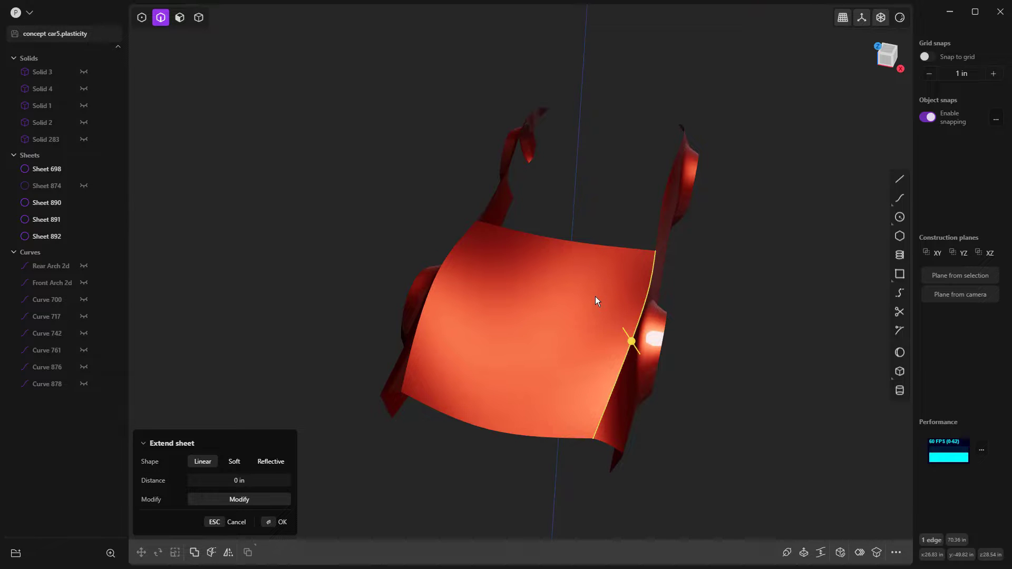
key("Escape")
Examine the mirrored hood and side panels from the front, right side, top and in perspective.
key("KP_1")
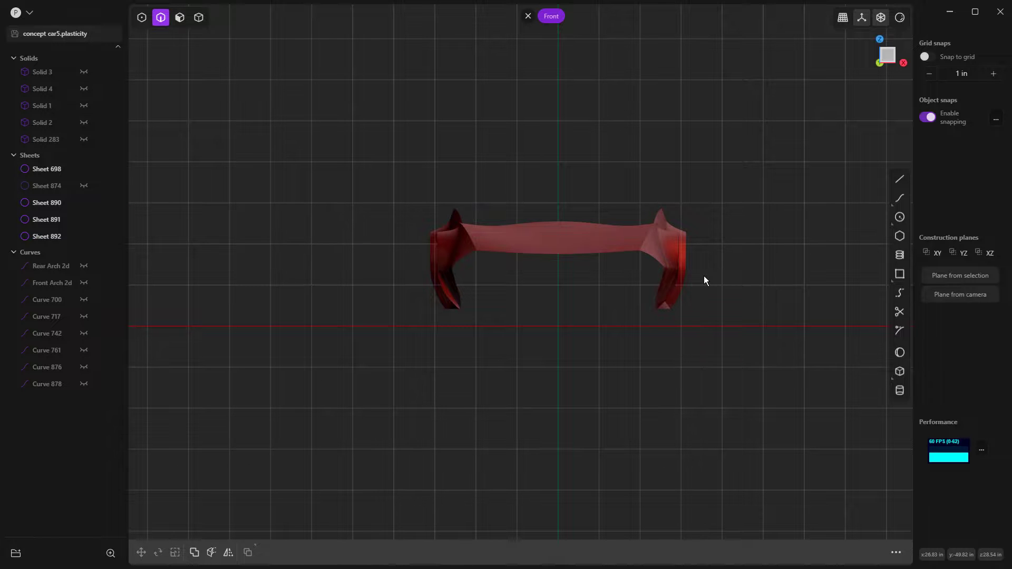
key("KP_3")
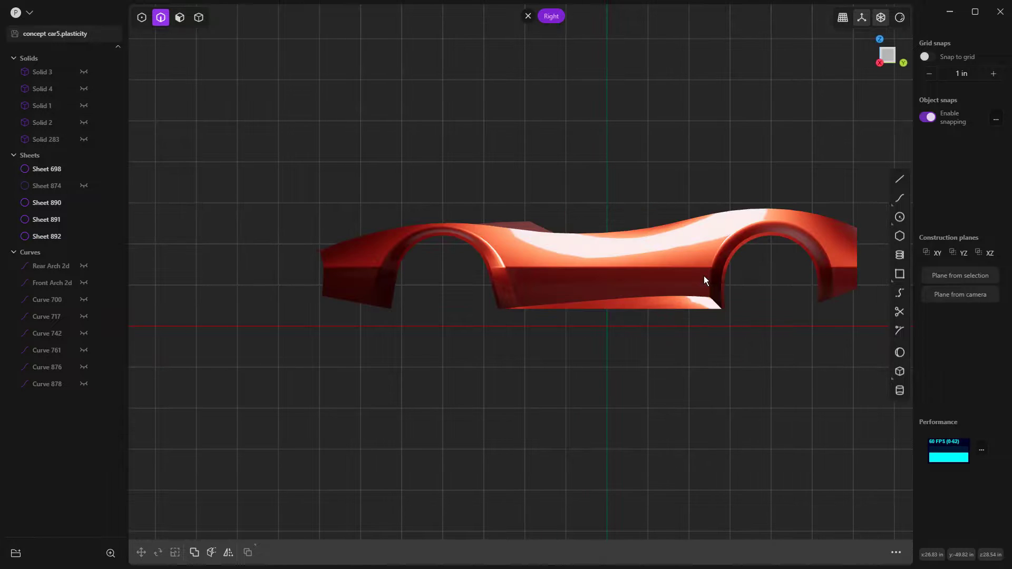
middle_click_drag(496, 214, 644, 291)
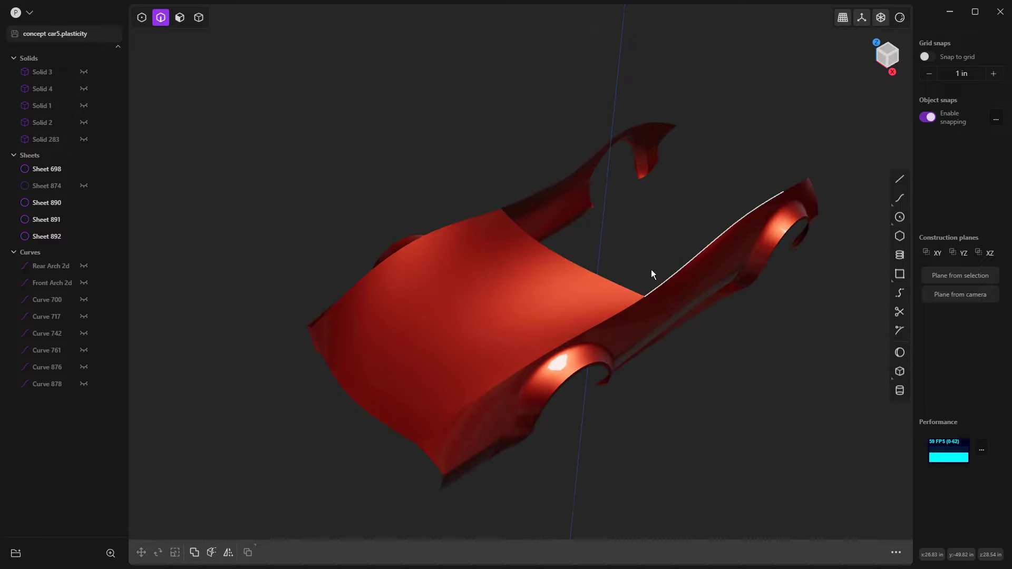
key("shift+1")
key("shift+3")
key("shift+4")
middle_click_drag(651, 272, 651, 240)
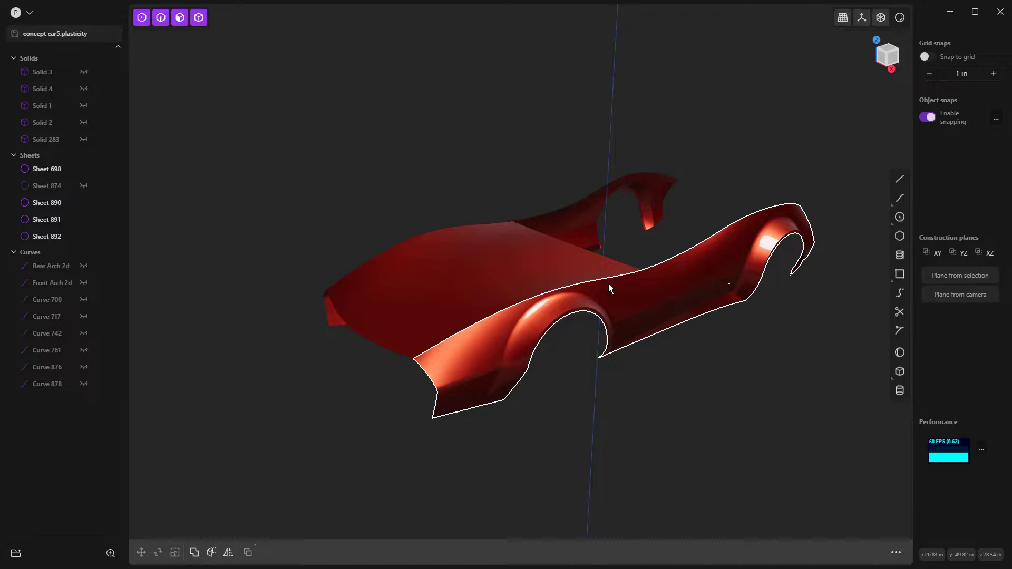
left_click(665, 287)
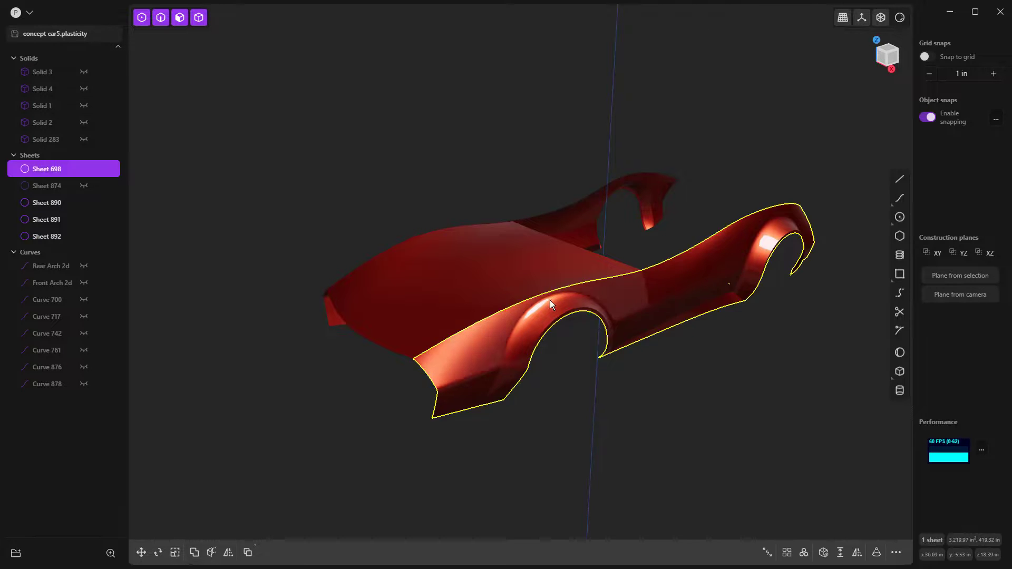
middle_click_drag(757, 225, 596, 175)
left_click(494, 273)
scroll(514, 314, "up", 5)
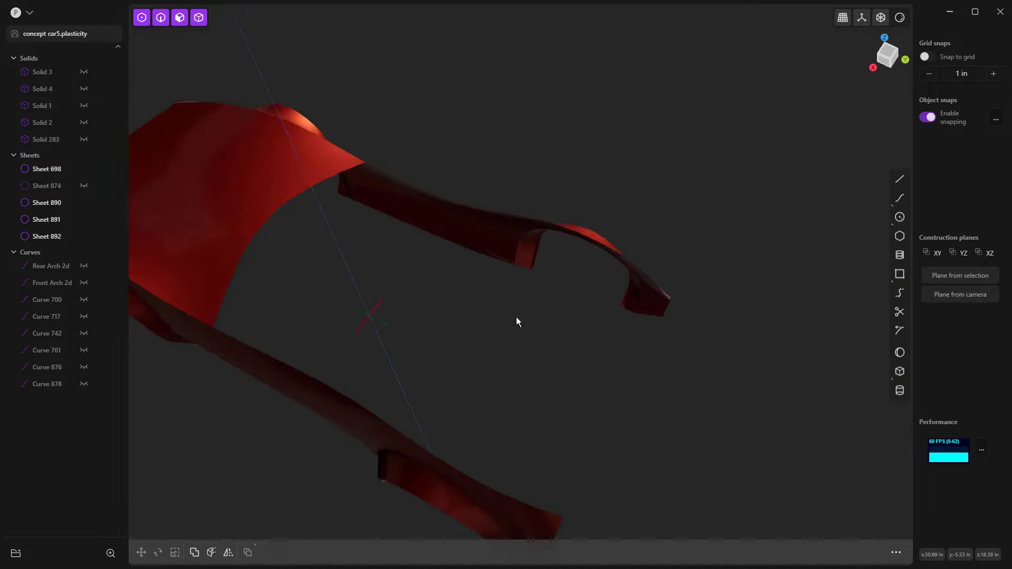
scroll(515, 310, "down", 5)
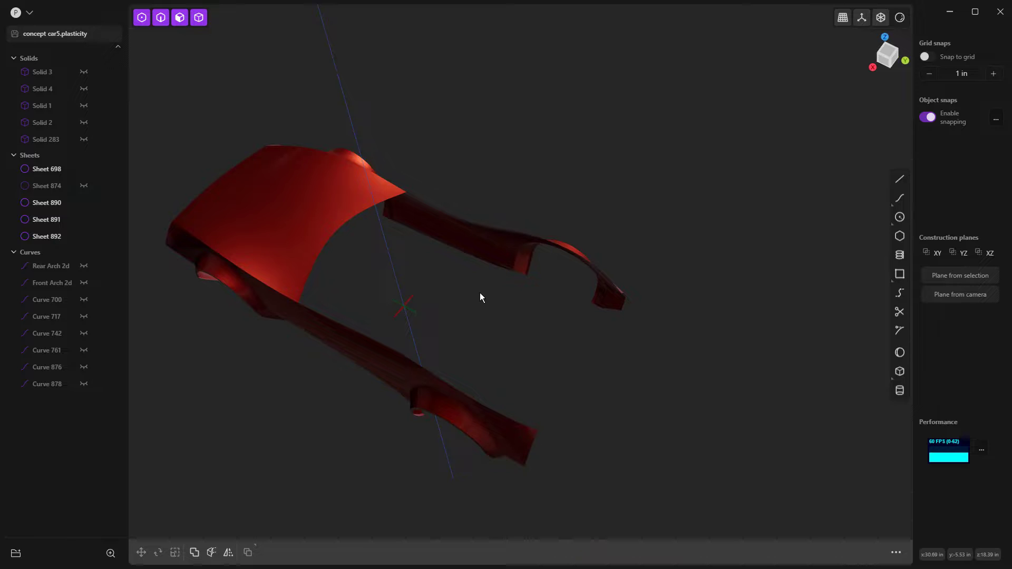
key("7")
middle_click_drag(666, 338, 508, 199, "shift")
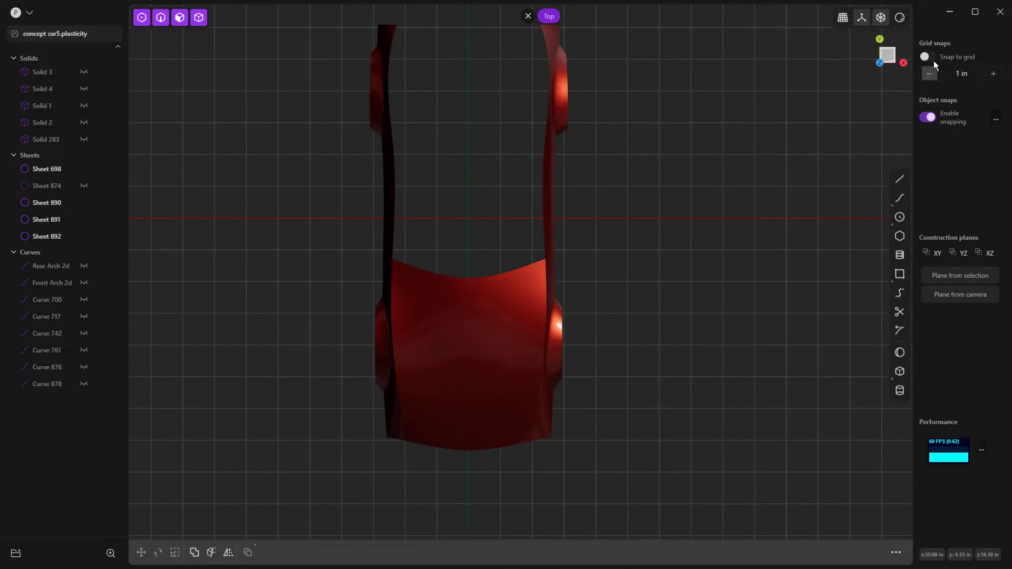
Change the viewport shading from glossy red to the plain grey material and show the surface edges.
left_click(900, 18)
left_click(868, 102)
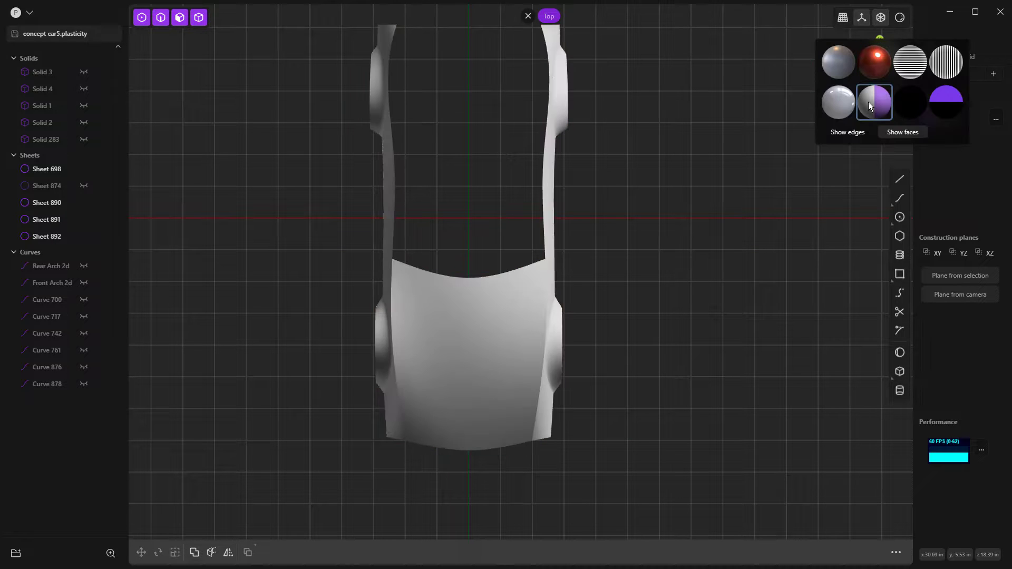
left_click(842, 133)
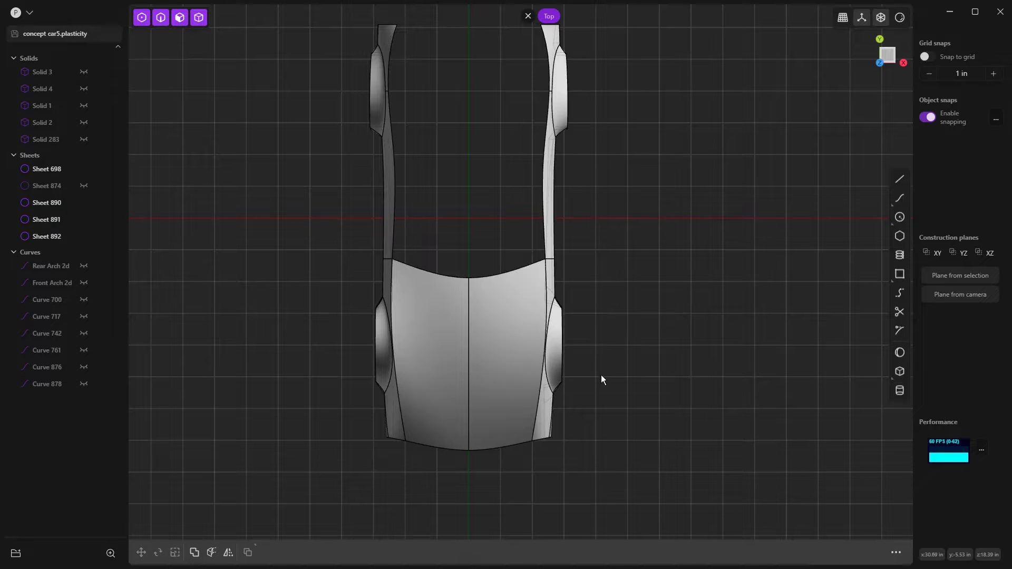
middle_click_drag(582, 407, 409, 322)
mouse_move(825, 251)
middle_mouse_down()
mouse_move(754, 244)
mouse_move(809, 253)
middle_mouse_up()
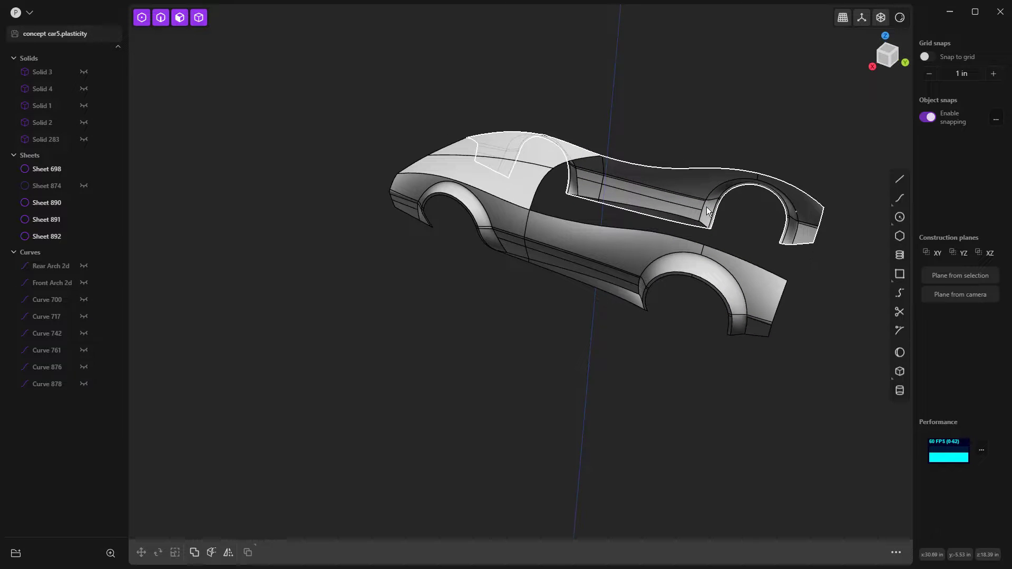
Duplicate the side panel's upper edge behind the rear wheel arch's peak as a separate curve, leaving it in place.
key("KP_3")
scroll(695, 159, "up", 5)
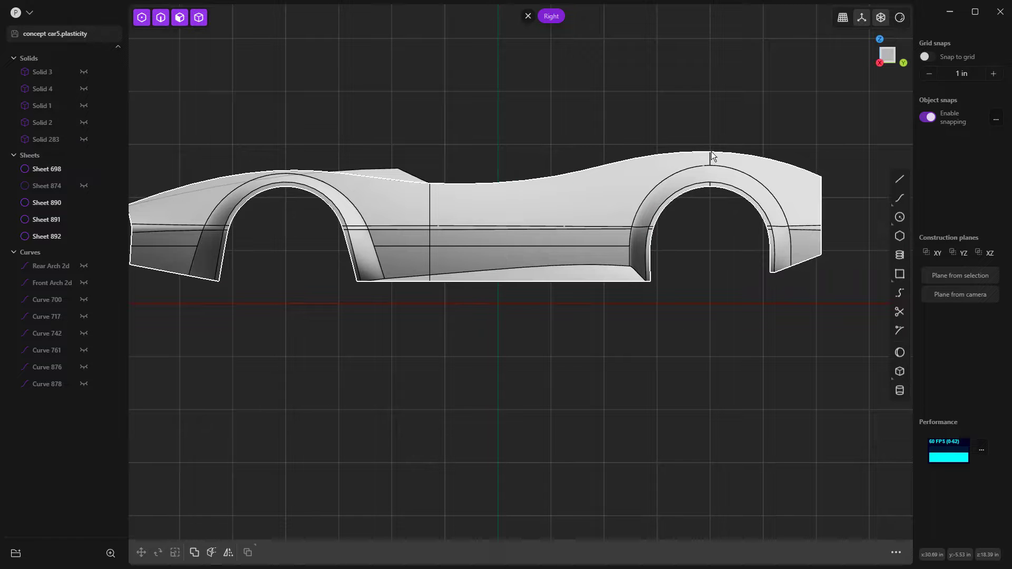
left_click(769, 159)
left_click(778, 159)
key("e")
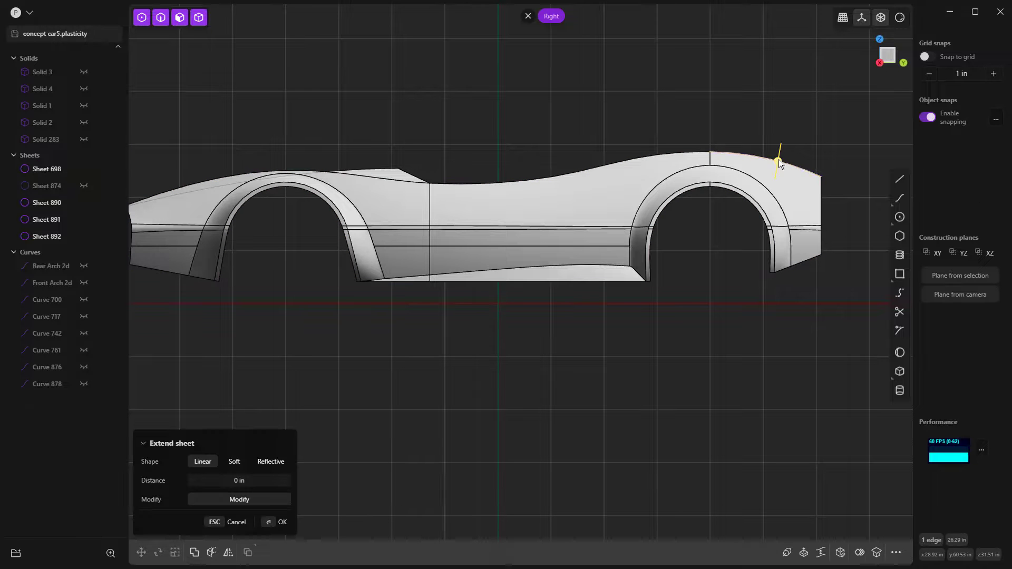
key("shift+d")
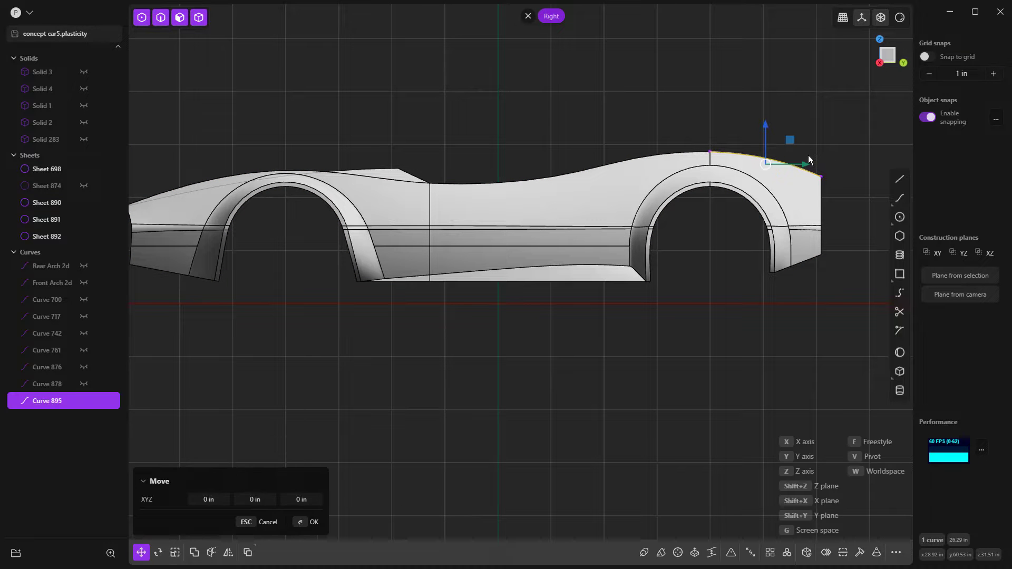
key("Escape")
Scale the duplicated rear curve to 0 along X about the origin, flattening it onto the car's centre plane.
middle_click_drag(801, 142, 625, 211)
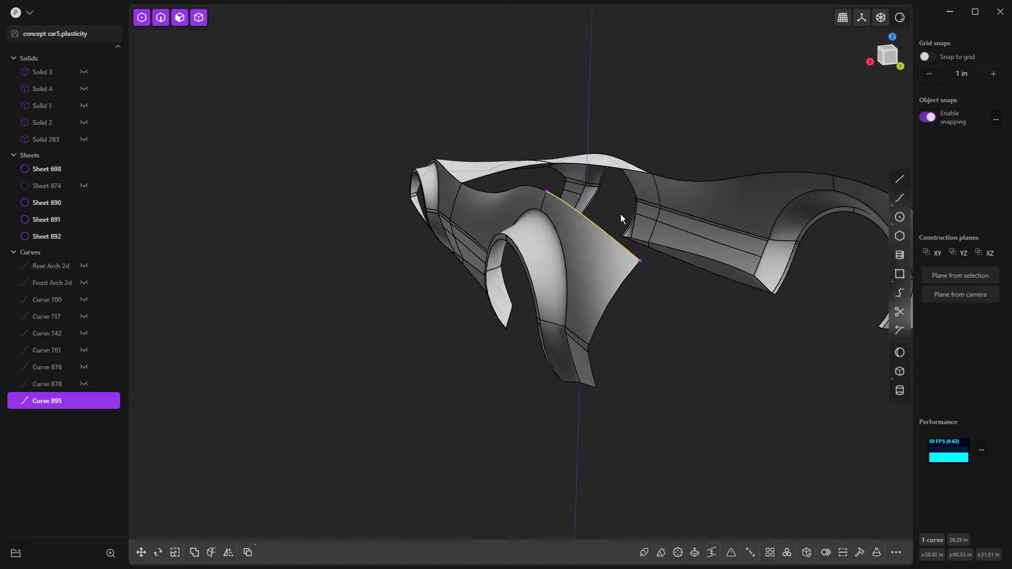
key("s")
middle_click_drag(668, 253, 692, 298)
key("x")
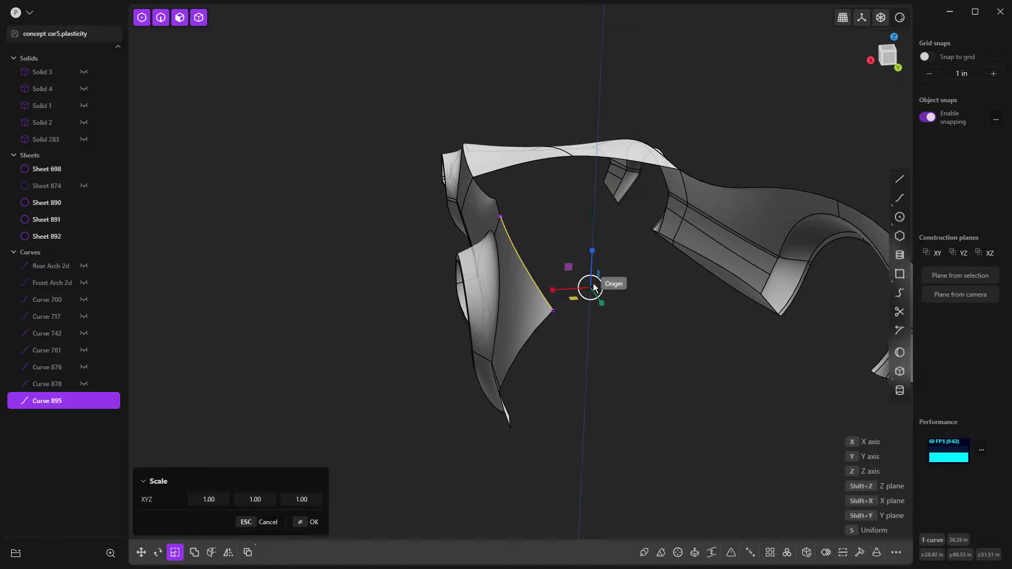
key("x")
type("x")
type("0")
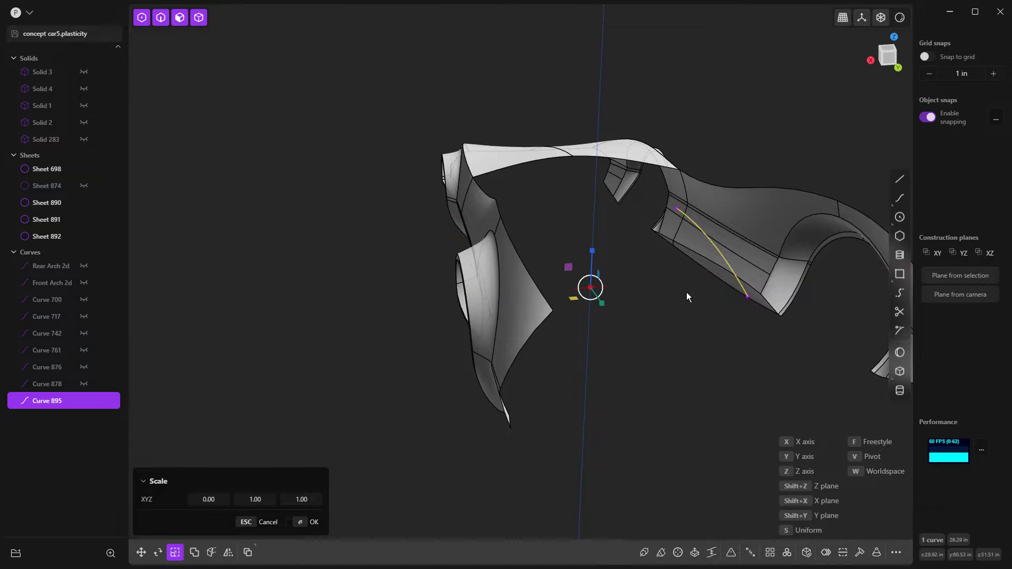
key("Return")
left_click(687, 298)
Move the flattened rear centreline curve up about 0.4 in along Z.
middle_click_drag(687, 299, 791, 243)
left_click(811, 208)
key("KP_3")
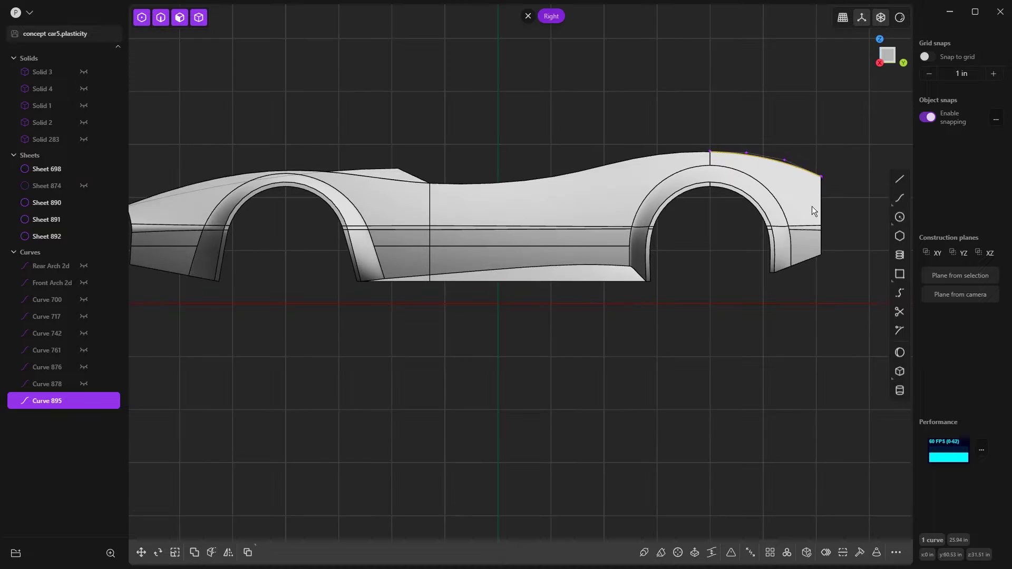
scroll(765, 165, "up", 5)
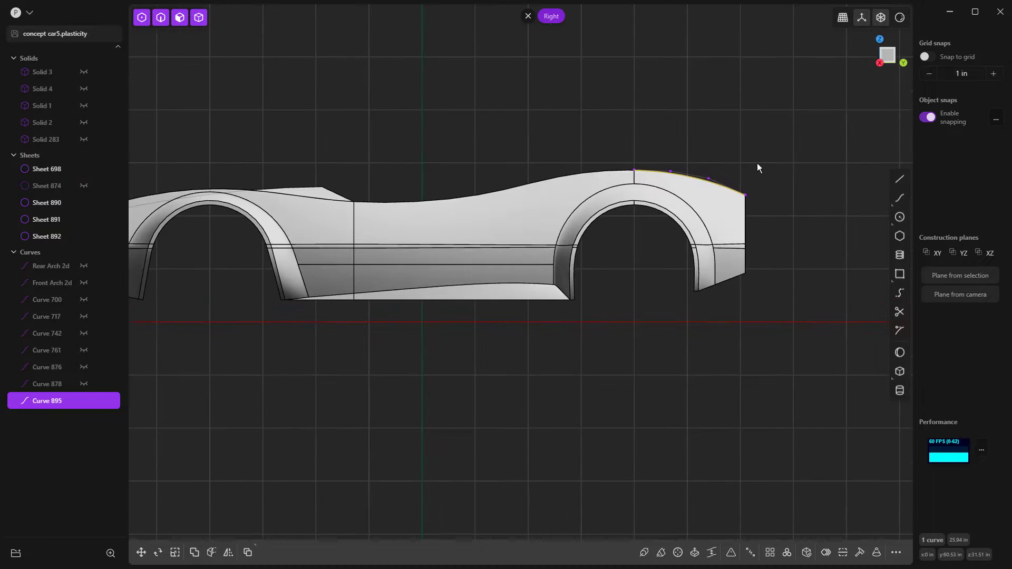
key("g")
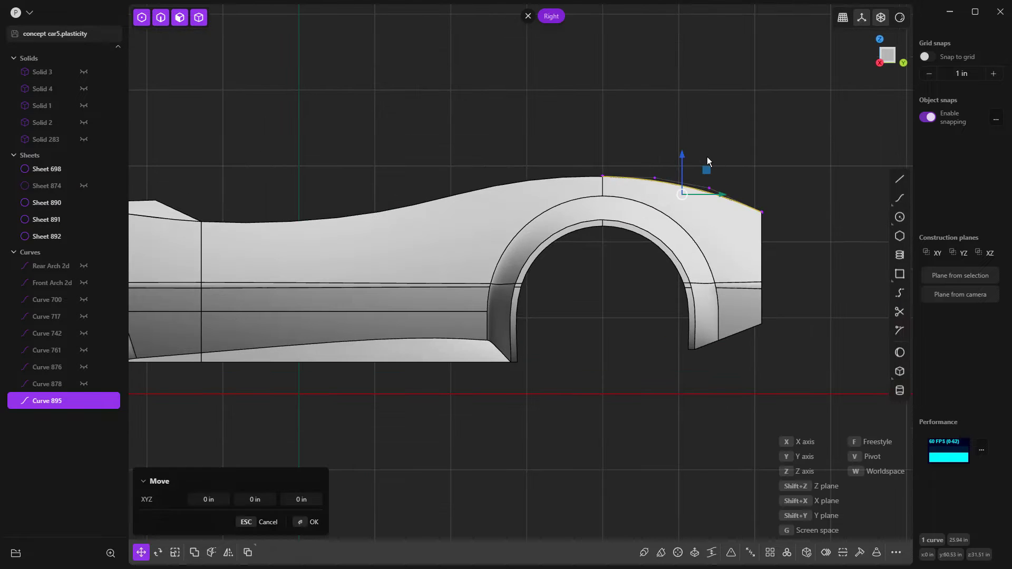
key("z")
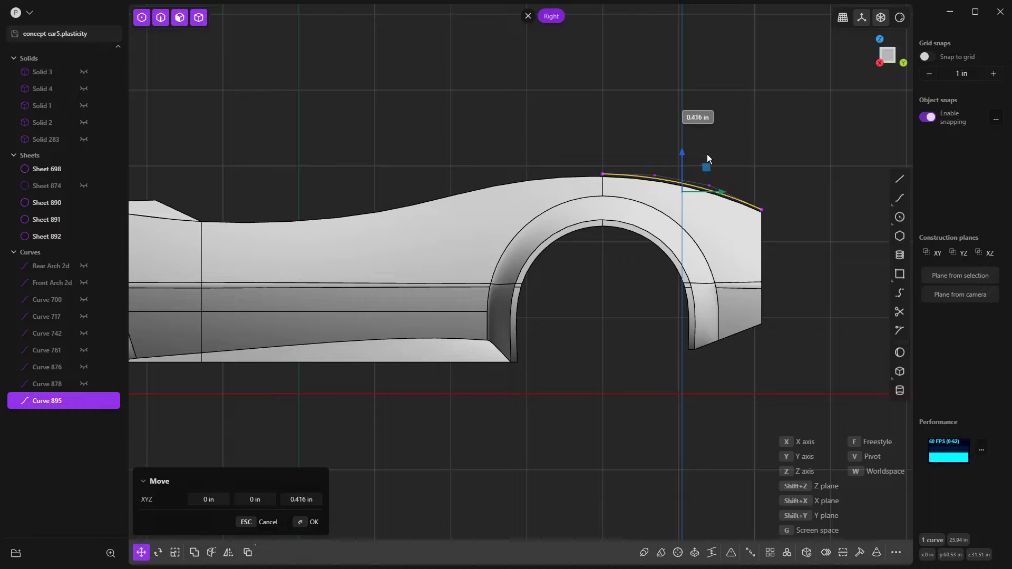
left_click(706, 158)
left_click(754, 172)
middle_click_drag(754, 171, 573, 294)
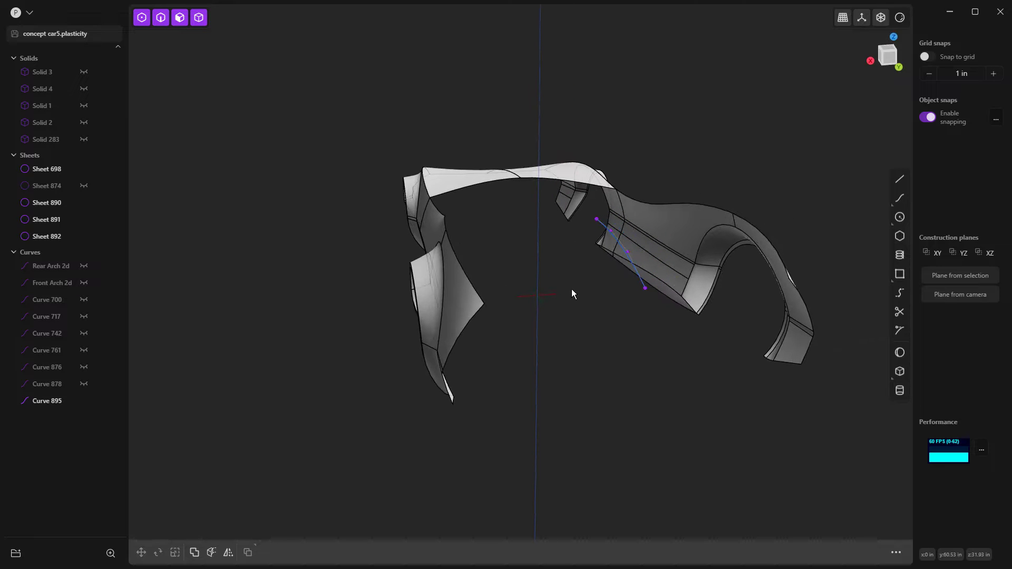
Loft a rear deck sheet from one side panel's rear upper edge through the centreline curve to the opposite edge, with G0 at both ends.
key("2")
left_click(449, 246)
key("e")
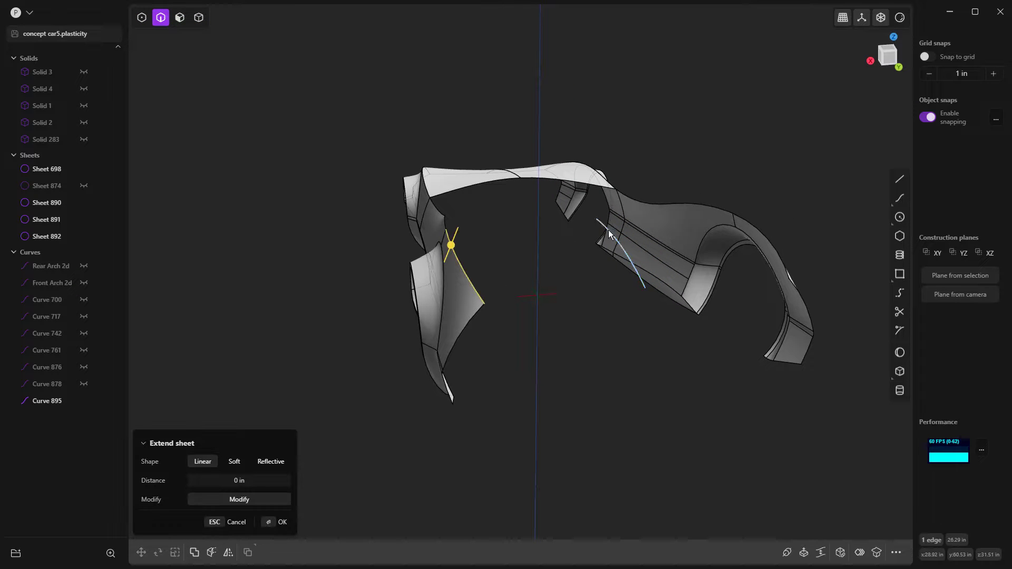
left_click(608, 230)
left_click(749, 222)
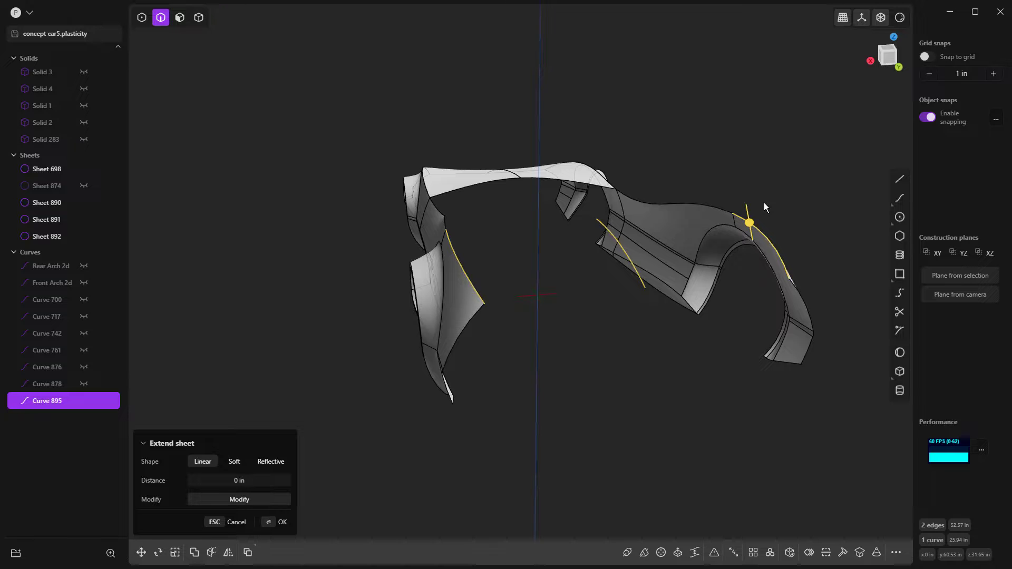
key("l")
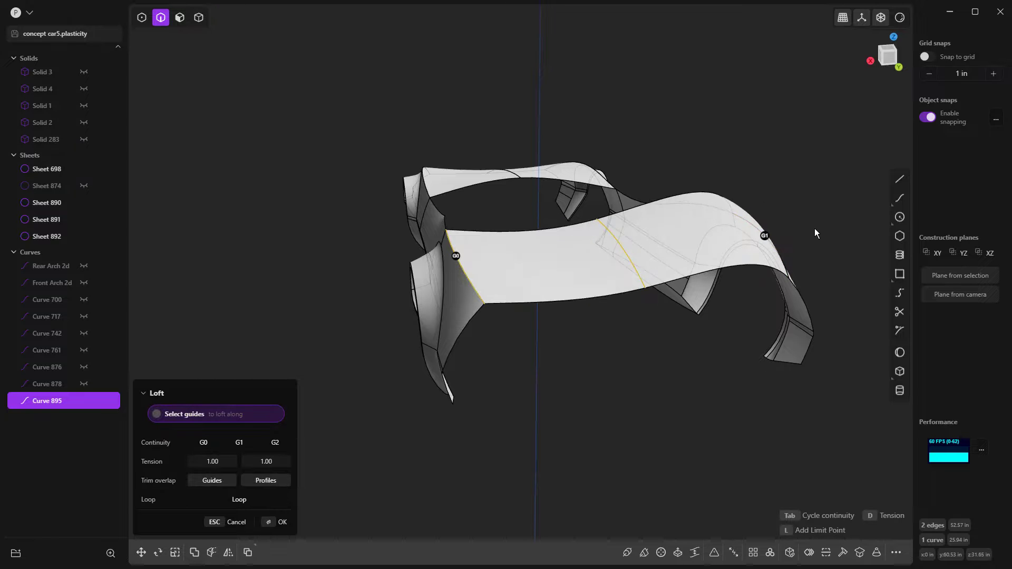
left_click(764, 236)
key("Return")
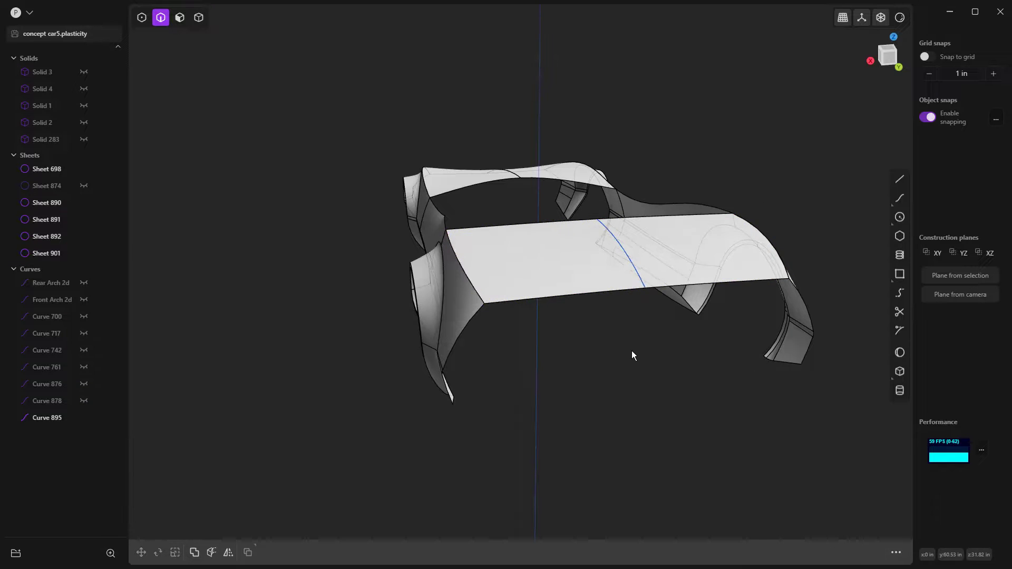
Delete the rear centreline curve used for the deck loft.
middle_click_drag(630, 351, 633, 357)
left_click(395, 157)
key("e")
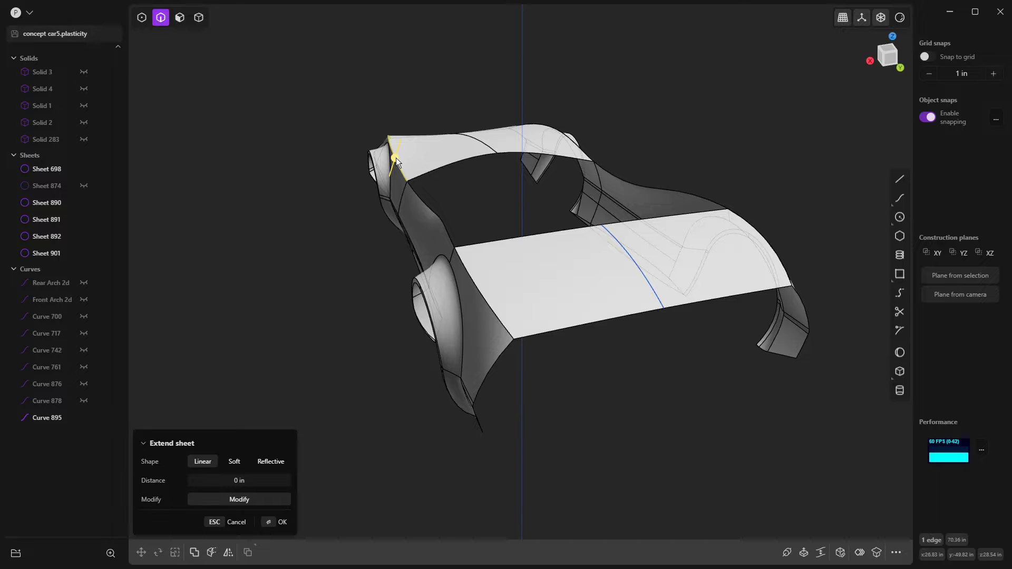
middle_click_drag(485, 221, 620, 219)
left_click(637, 218)
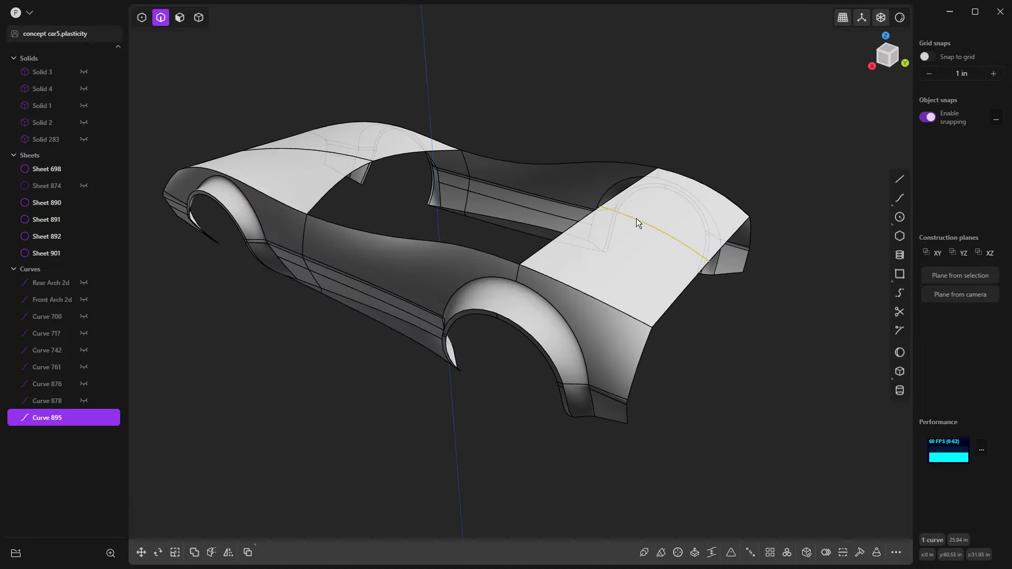
key("Delete")
mouse_move(524, 231)
middle_mouse_down()
mouse_move(542, 254)
mouse_move(520, 269)
middle_mouse_up()
left_click(511, 292)
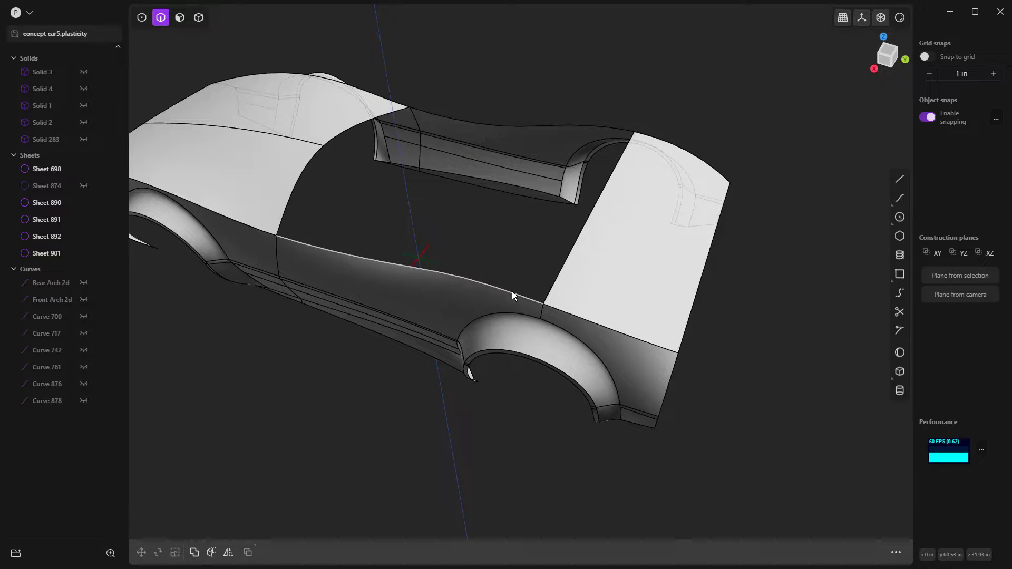
key("e")
left_click(606, 129, "shift")
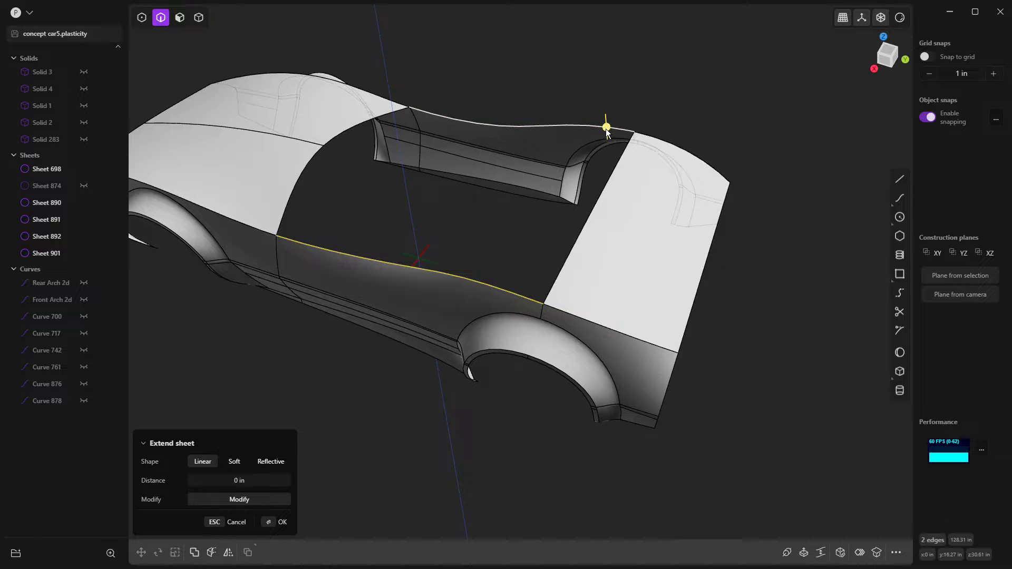
key("l")
left_click(526, 125)
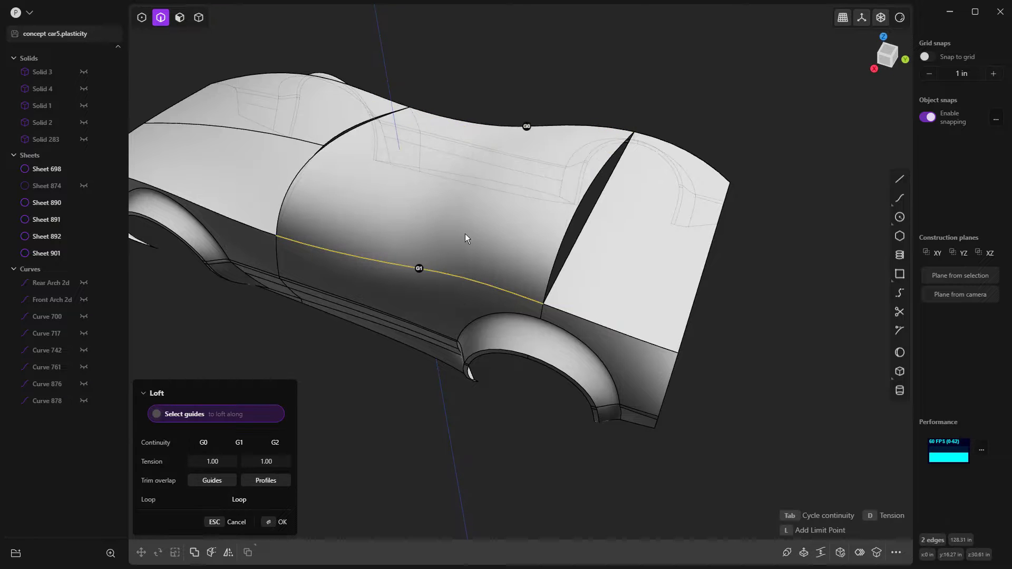
left_click(418, 268)
left_click(418, 267)
left_click(597, 200)
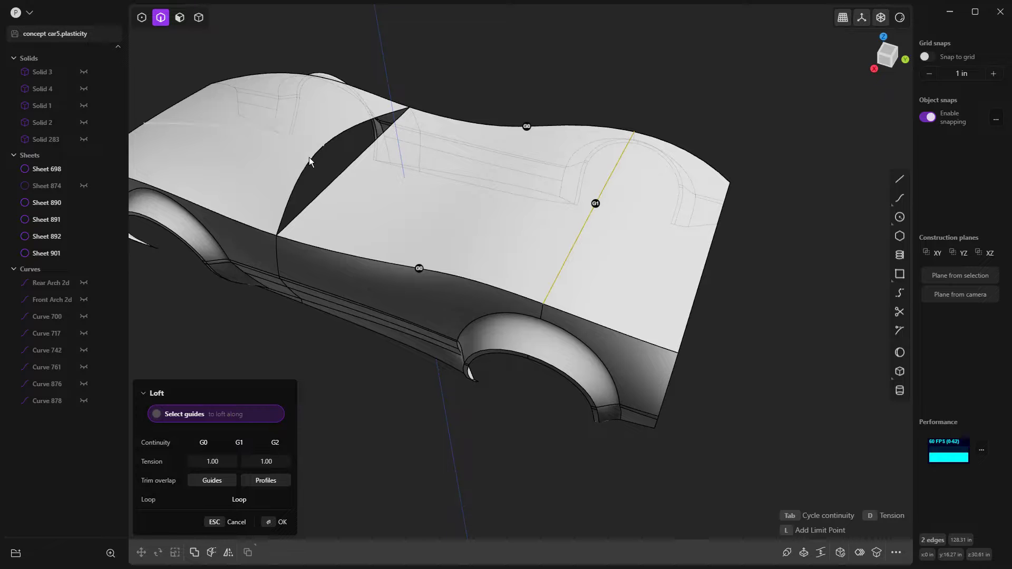
left_click(333, 139)
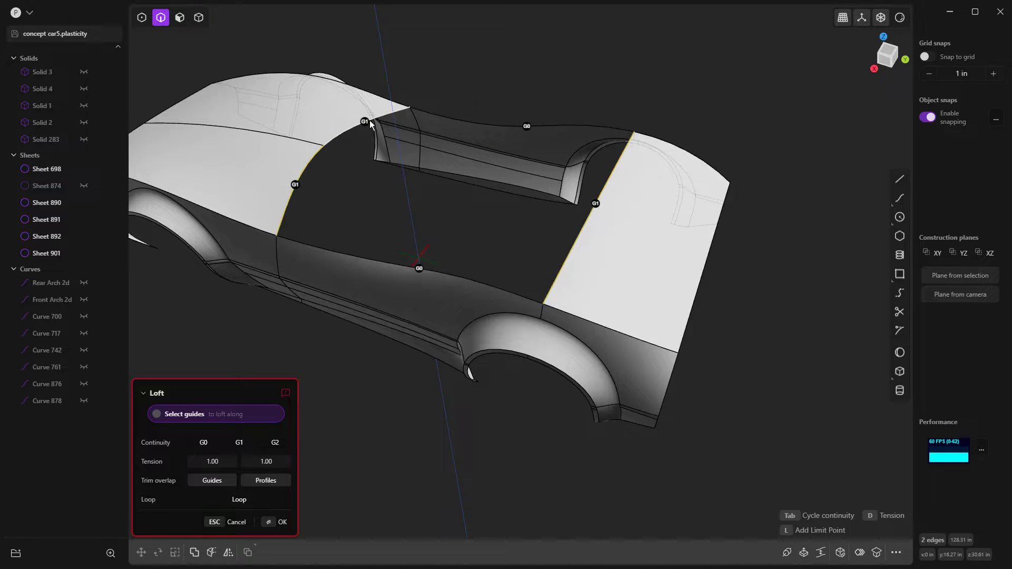
key("Escape")
left_click(354, 185)
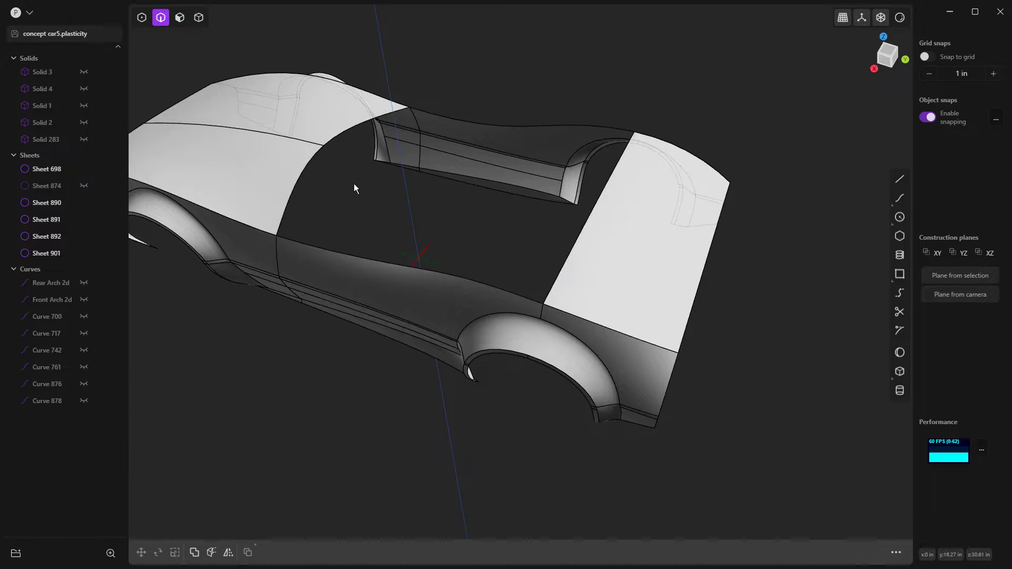
key("Escape")
Join the two hood halves into a single sheet.
left_click(293, 182)
left_click(328, 129, "shift")
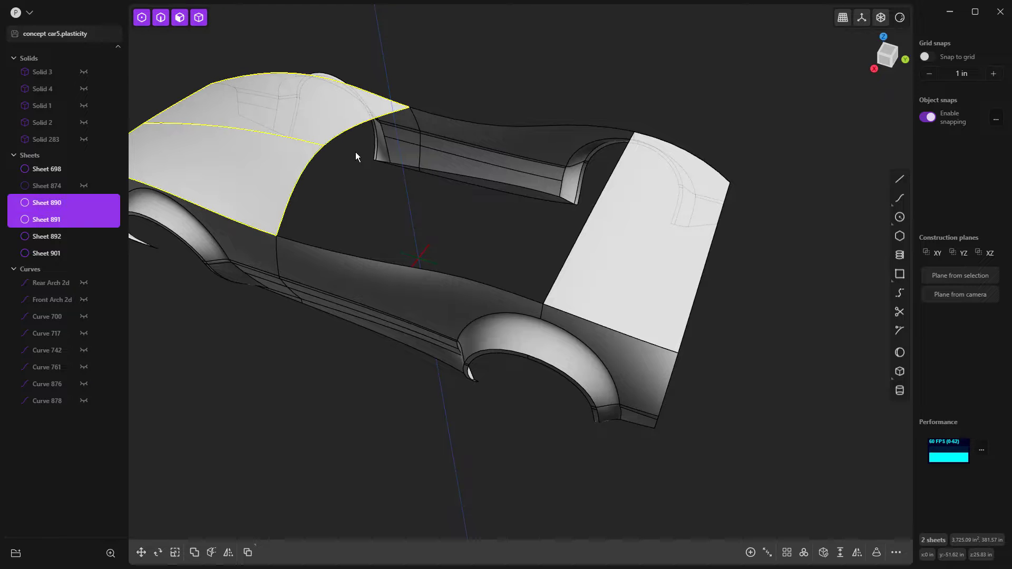
key("j")
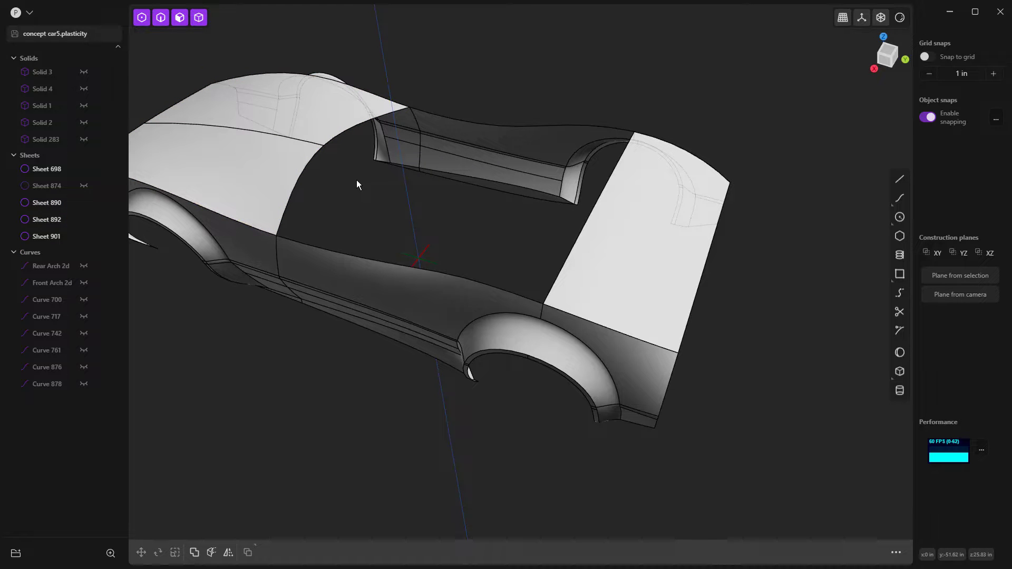
Loft the middle top surface between the rear deck's front edge and the hood's rear edges, using both side panels' upper edges as guides.
key("2")
left_click(602, 192)
key("e")
left_click(355, 128)
left_click(307, 164)
key("l")
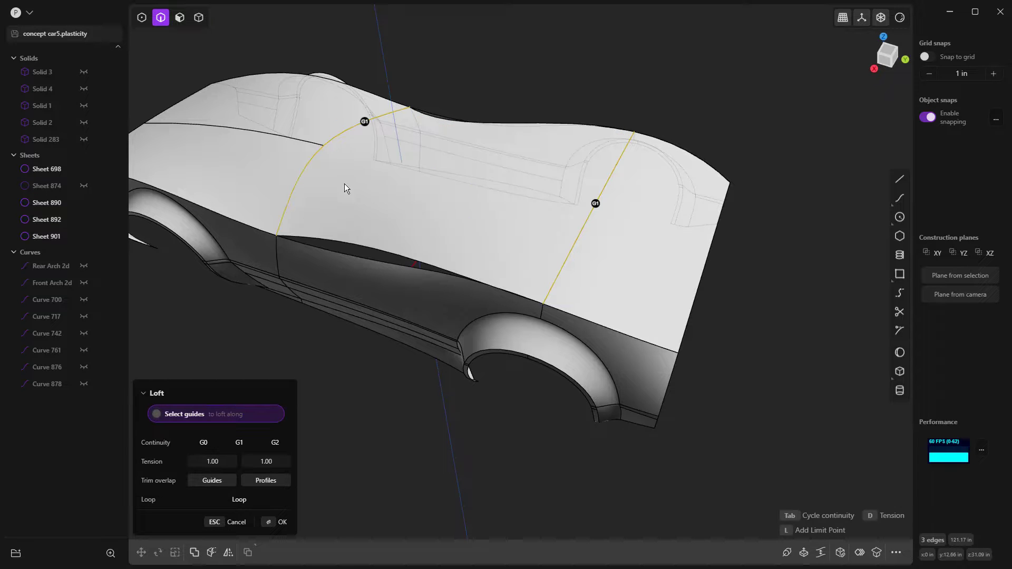
left_click(350, 256)
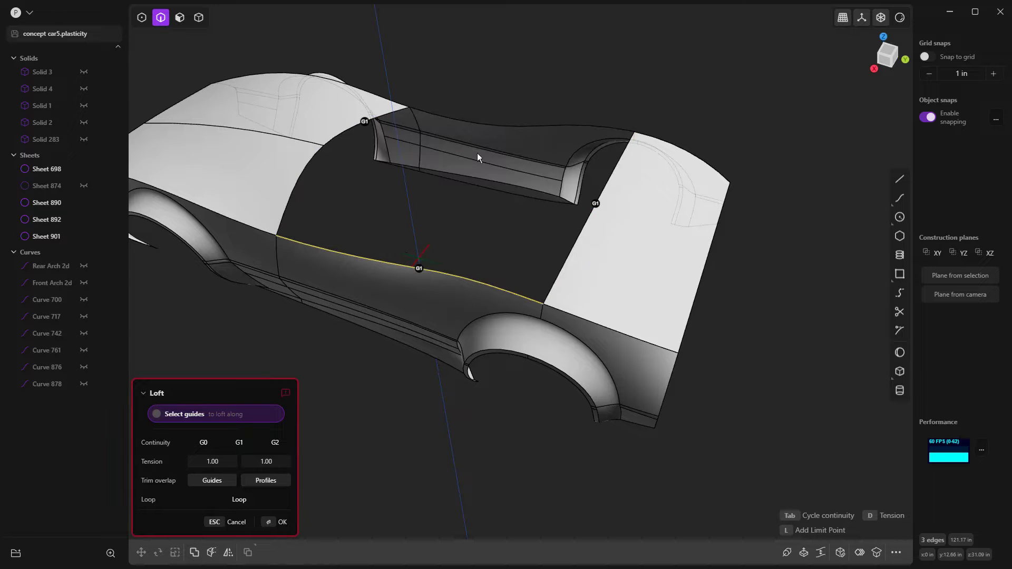
left_click(526, 128)
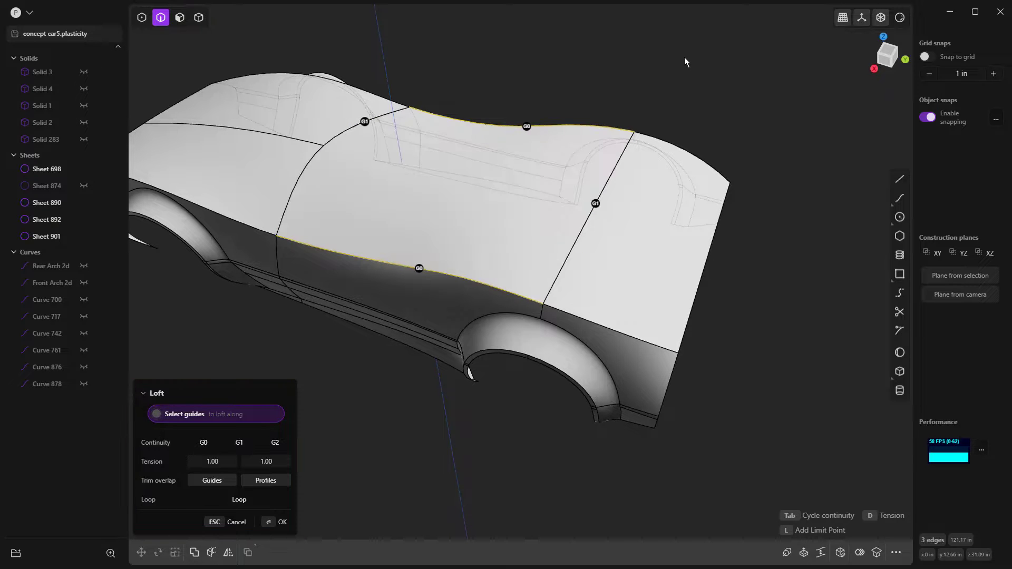
key("Return")
Turn off the X-ray display of hidden edges and check the closed body surfaces from several sides.
middle_click_drag(696, 122, 613, 178)
left_click(862, 18)
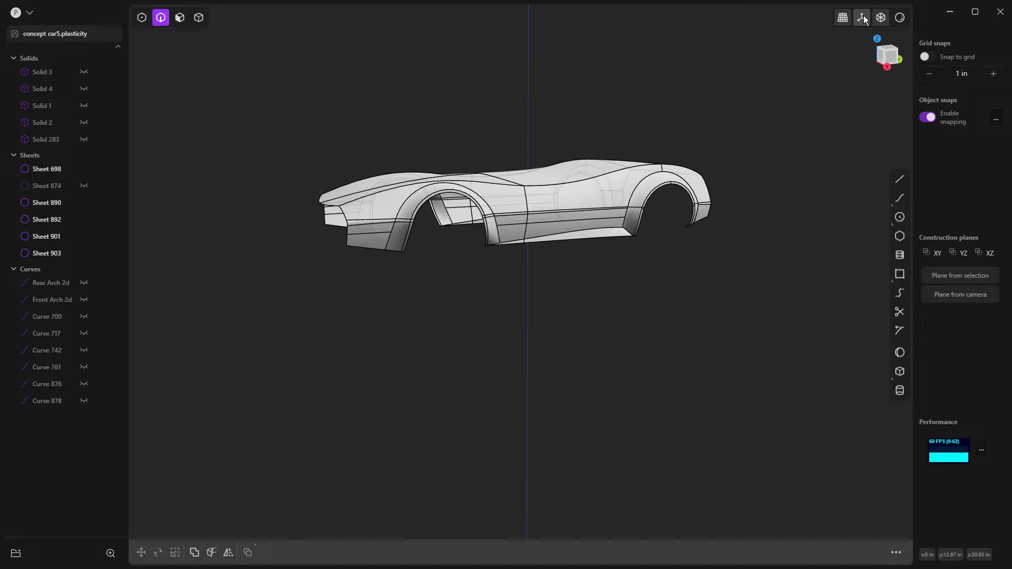
left_click(880, 18)
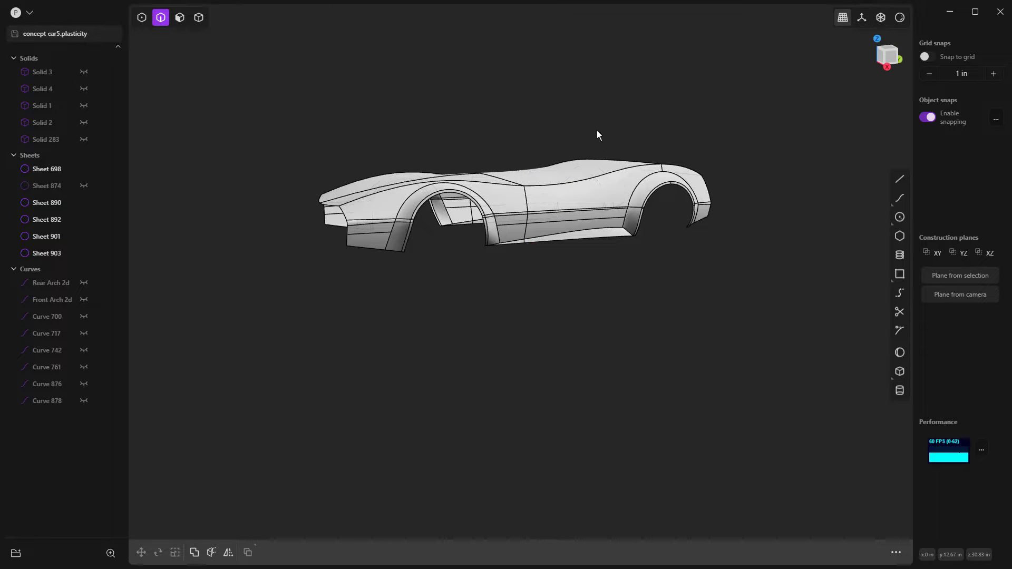
middle_click_drag(730, 73, 572, 181)
scroll(533, 183, "up", 3)
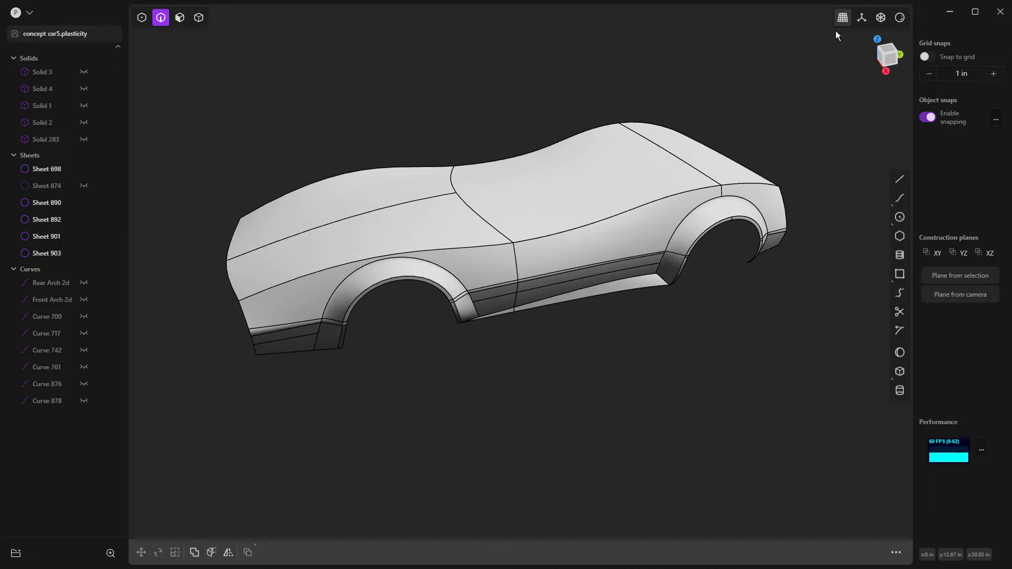
left_click(861, 18)
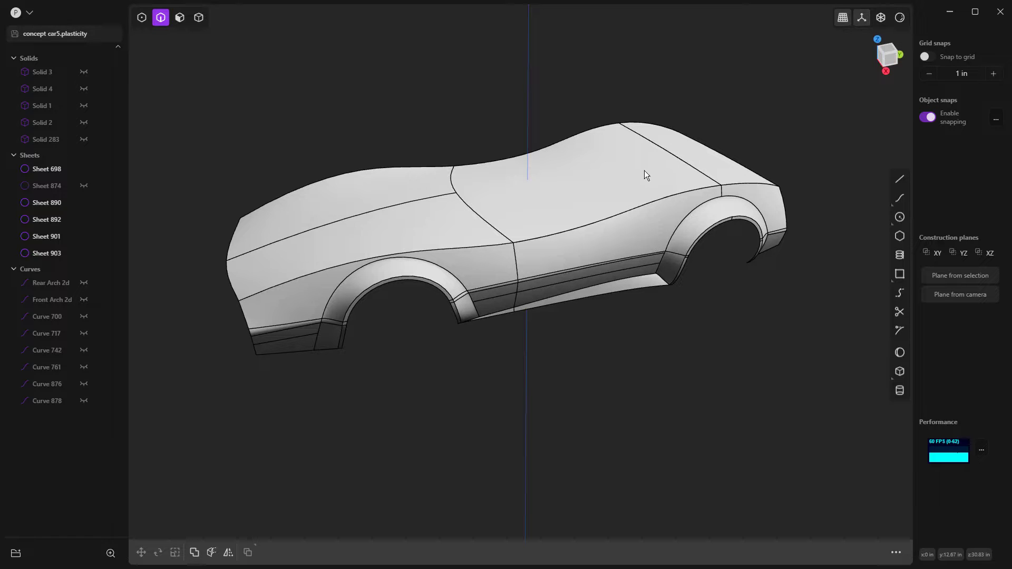
middle_click_drag(684, 170, 760, 163)
middle_click_drag(668, 183, 493, 187)
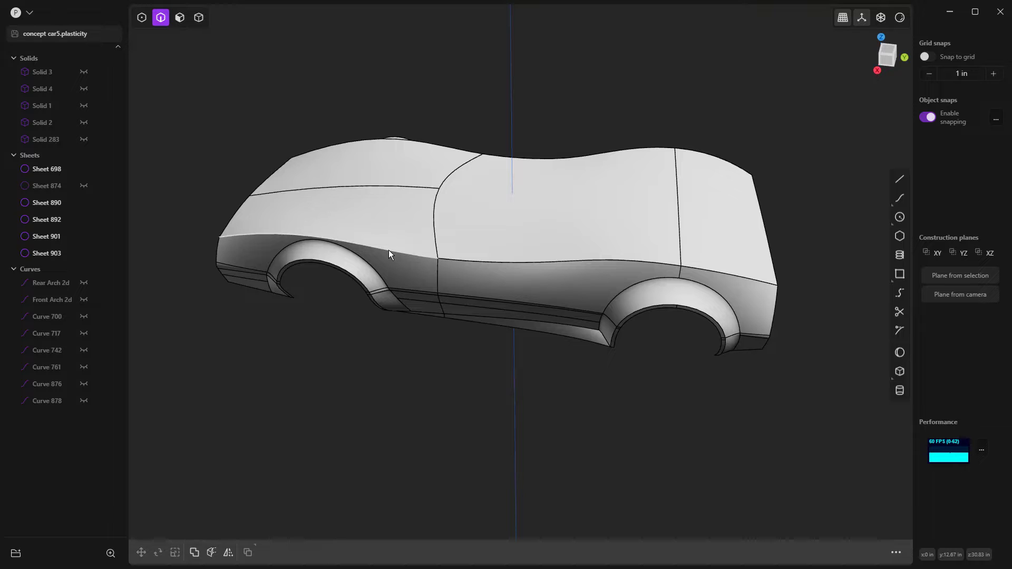
middle_click_drag(388, 250, 377, 235)
Join the hood, middle top surface, rear deck and both side panels into one sheet.
key("5")
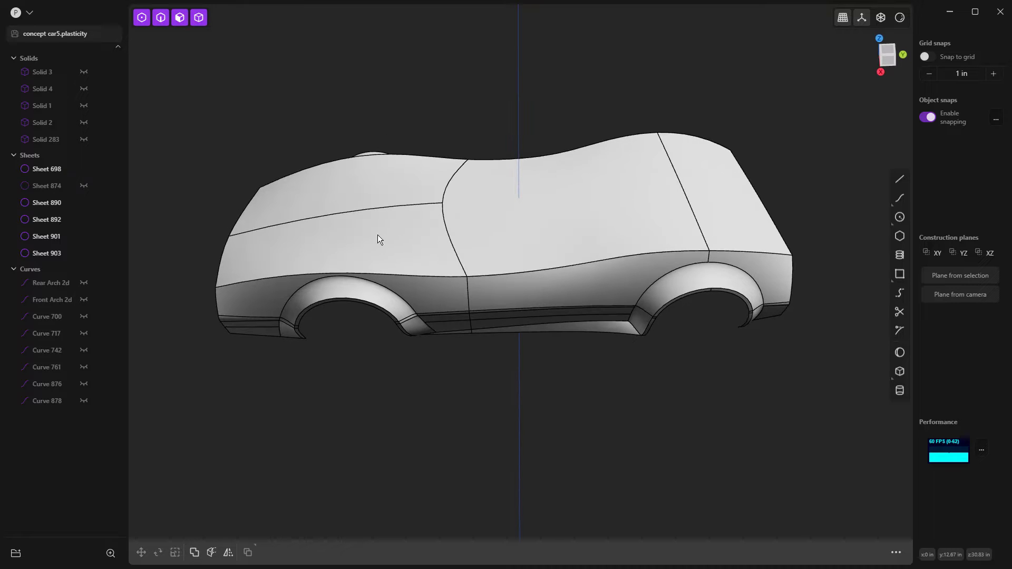
left_click(419, 259, "shift")
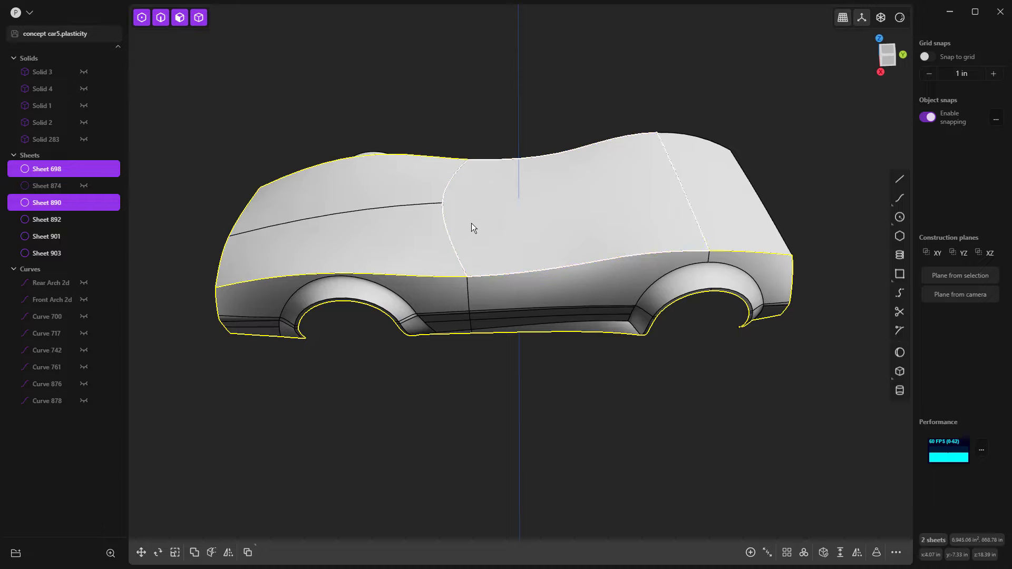
left_click(527, 216, "shift")
left_click(706, 201, "shift")
key("KP_7")
middle_click_drag(555, 241, 464, 239)
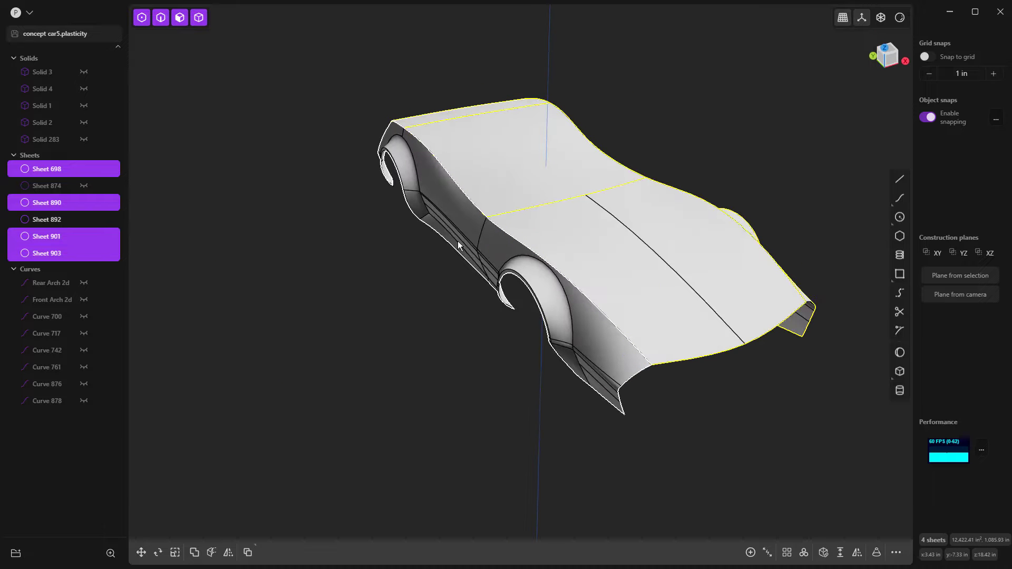
left_click(470, 239, "shift")
key("ctrl+j")
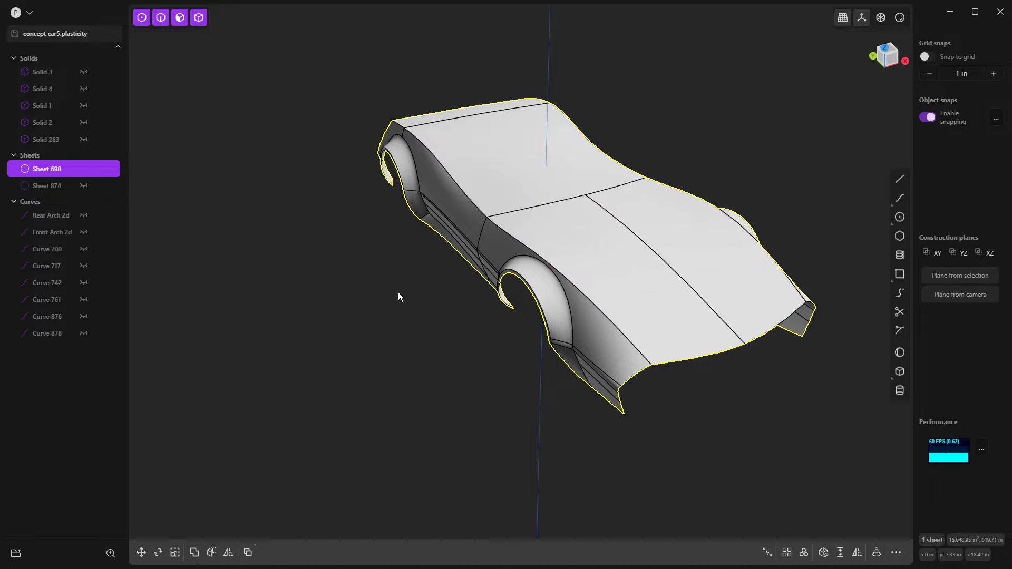
key("Escape")
Fillet the long crease where one side panel meets the hood and top surface, with a distance of about 1.5 in.
middle_click_drag(676, 292, 509, 300)
scroll(436, 305, "up", 3)
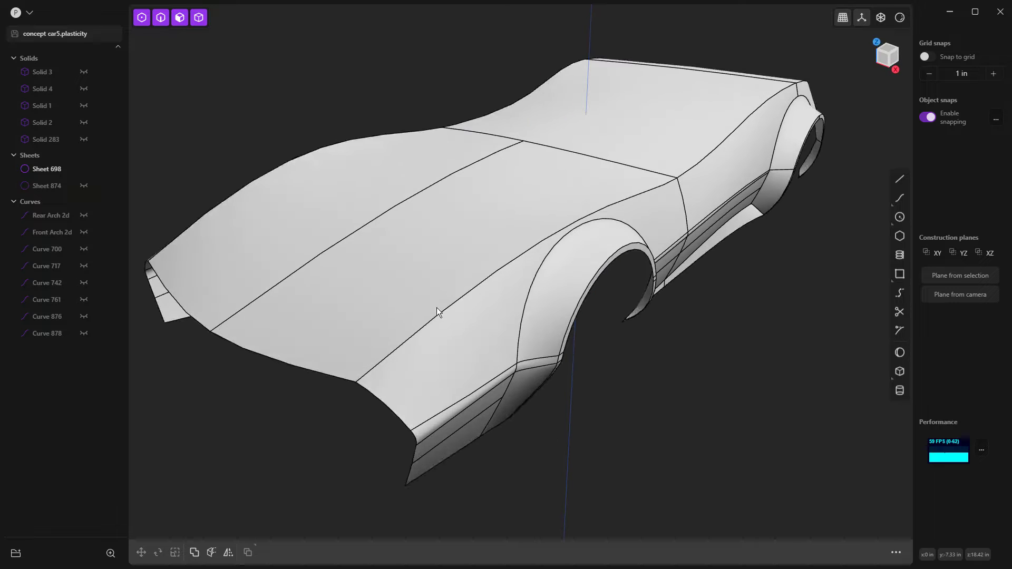
left_click(441, 312)
key("f")
left_click_drag(444, 309, 438, 314)
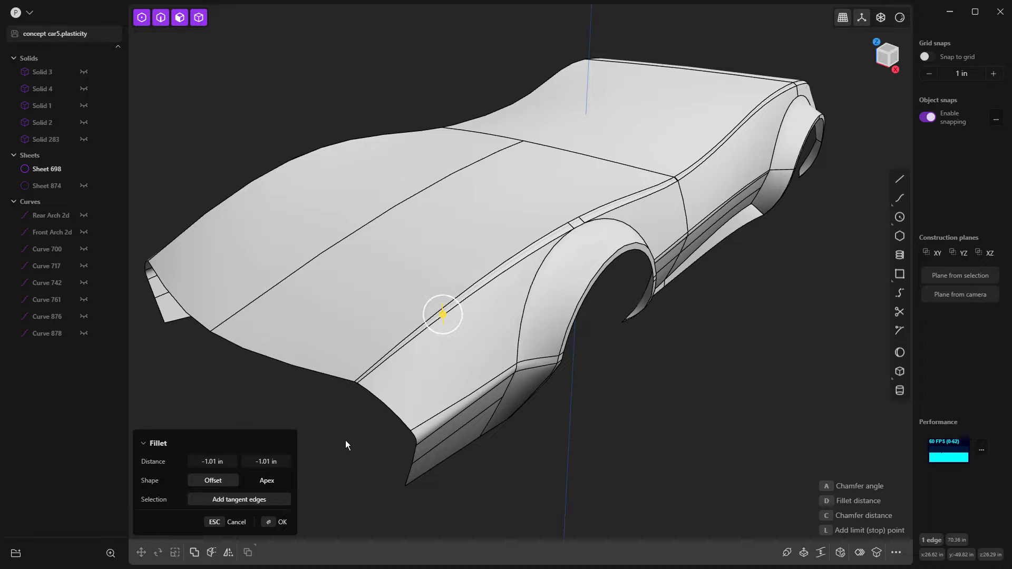
middle_click_drag(344, 446, 360, 427)
scroll(542, 219, "up", 3)
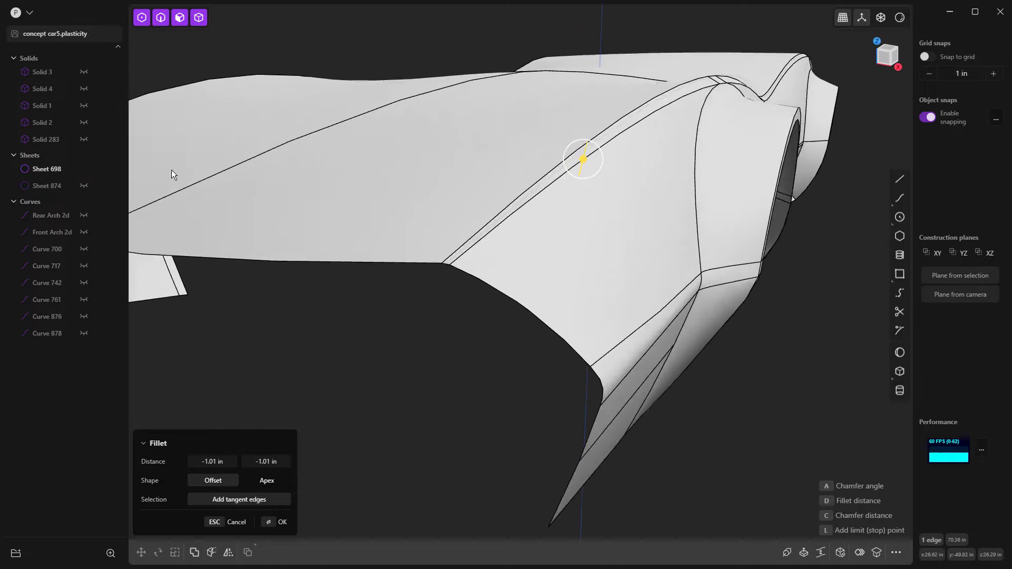
scroll(272, 167, "down", 5)
middle_click_drag(311, 246, 351, 248)
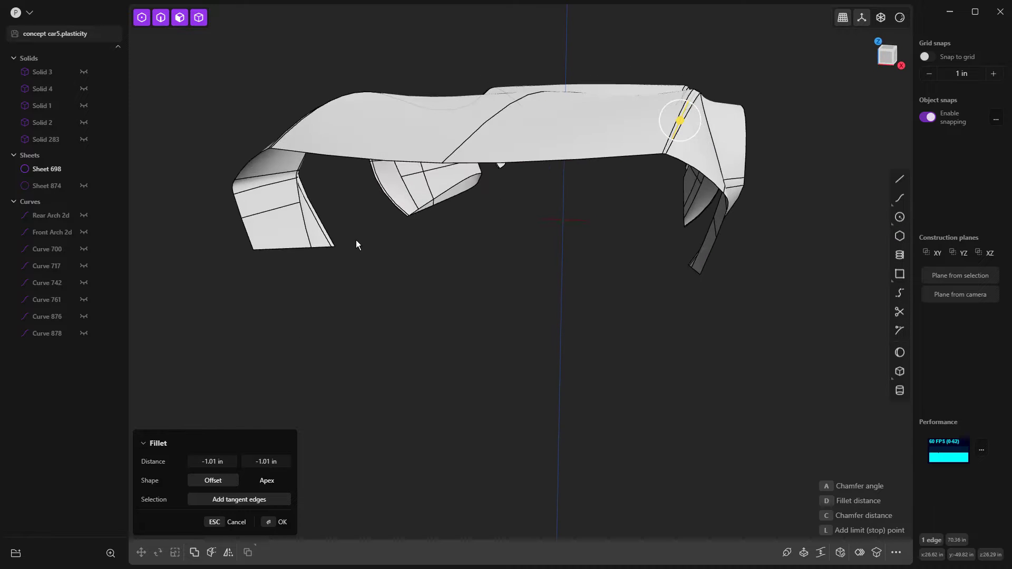
scroll(680, 121, "up", 5)
left_click_drag(648, 169, 677, 117)
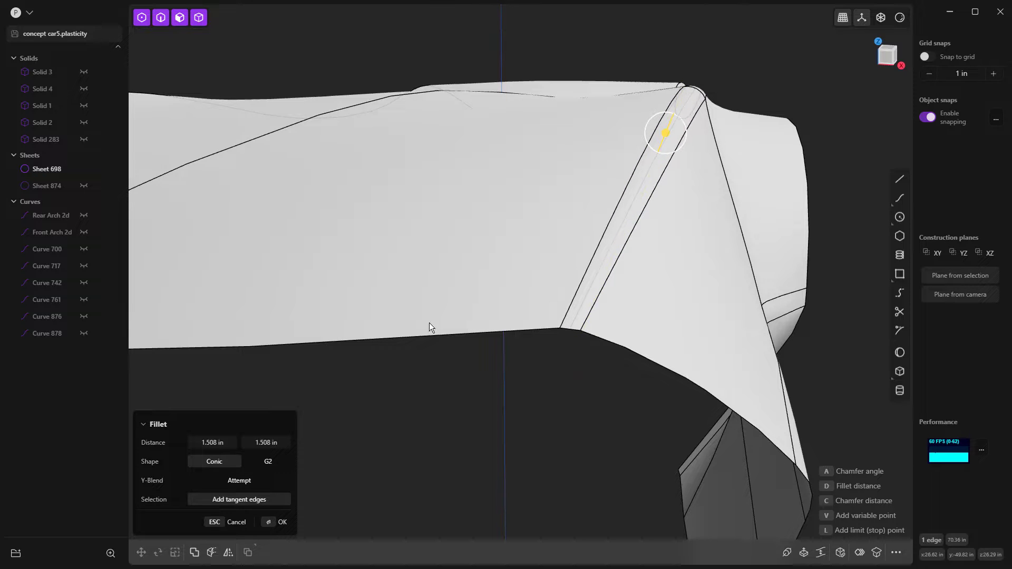
Give the crease fillet a G2 shape and a distance of about 0.72 in.
left_click(267, 463)
middle_click_drag(368, 358, 658, 136)
scroll(648, 127, "up", 2)
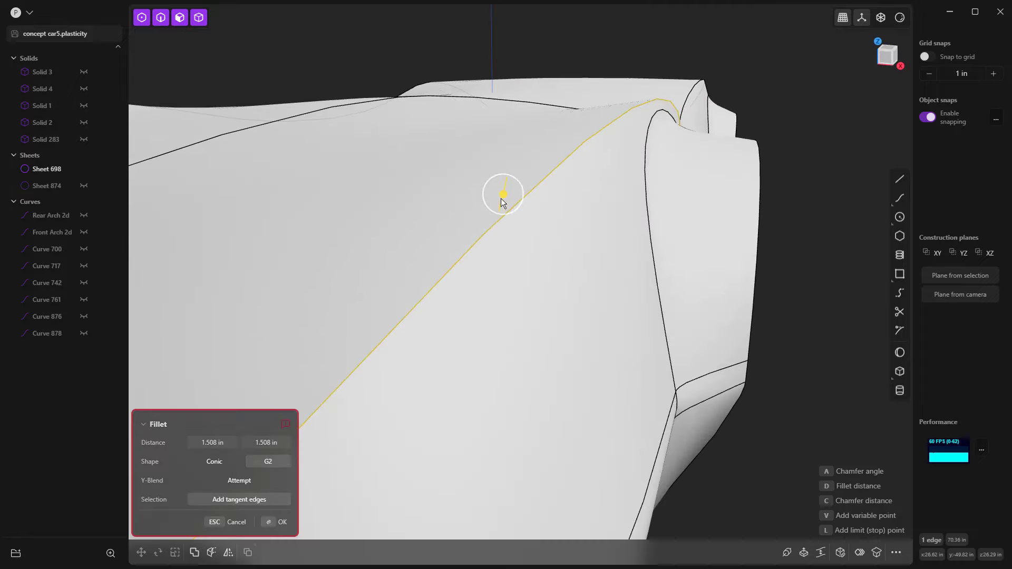
left_click_drag(503, 197, 502, 219)
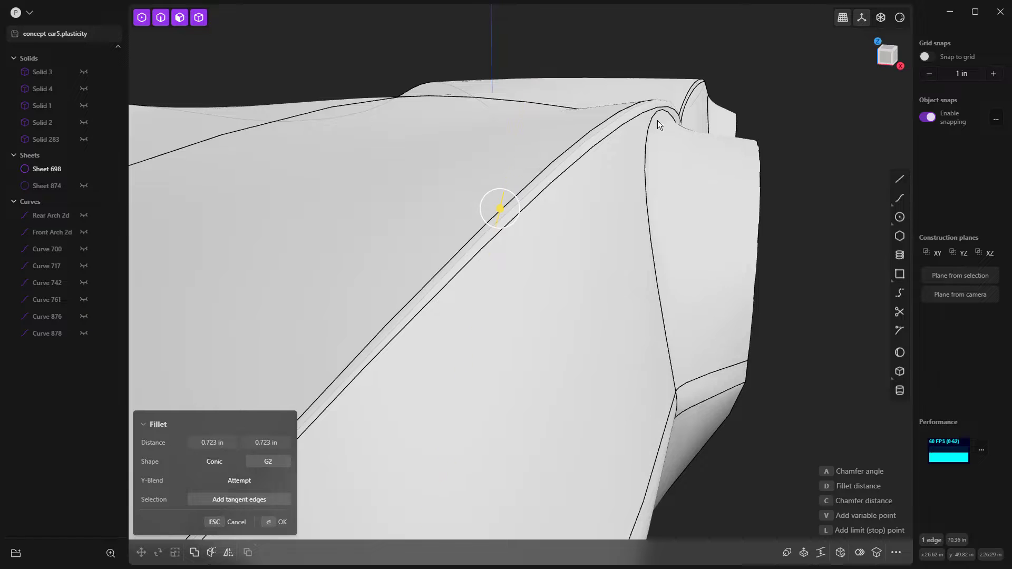
middle_click_drag(661, 120, 862, 156)
key("Return")
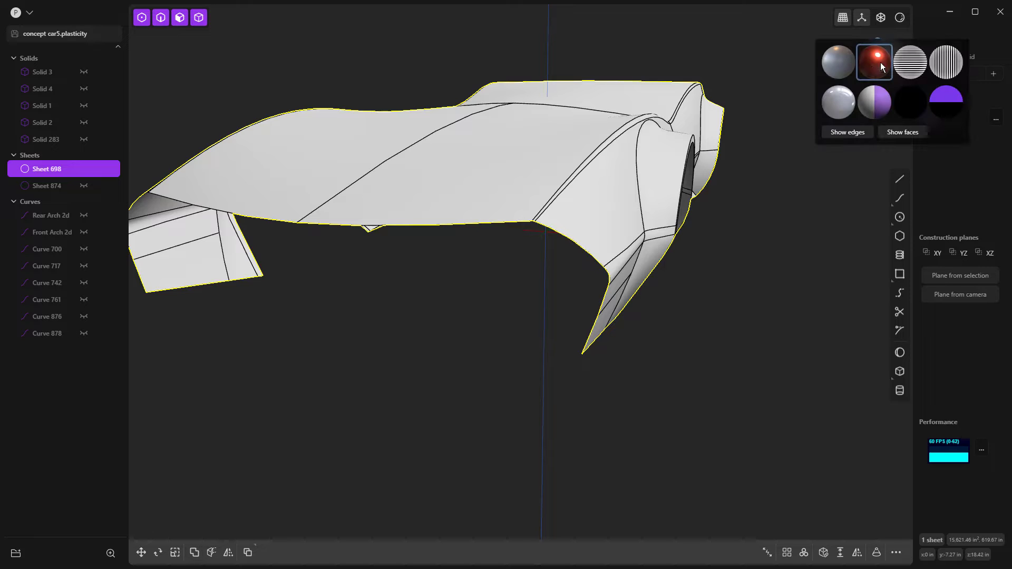
Inspect the body in the glossy red material with edges hidden, and return to the white shading with edges shown.
left_click(901, 21)
left_click(849, 133)
middle_click_drag(793, 187, 708, 251)
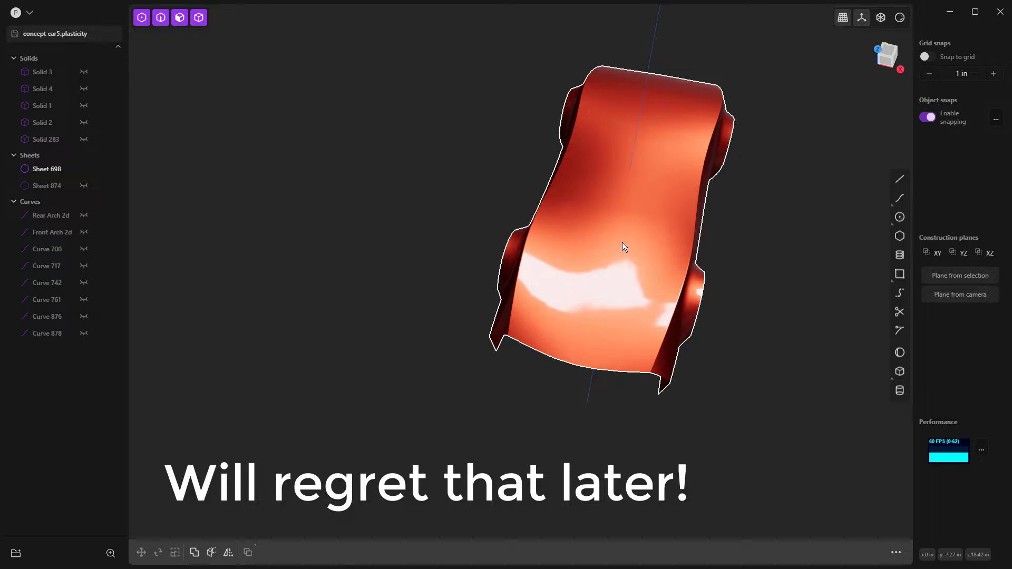
middle_click_drag(631, 269, 601, 258)
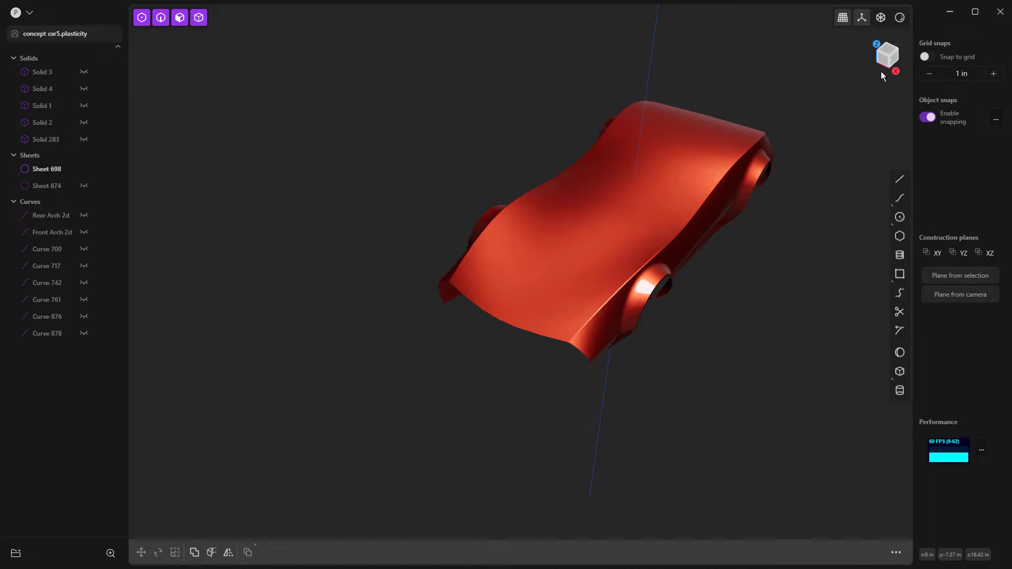
mouse_move(900, 18)
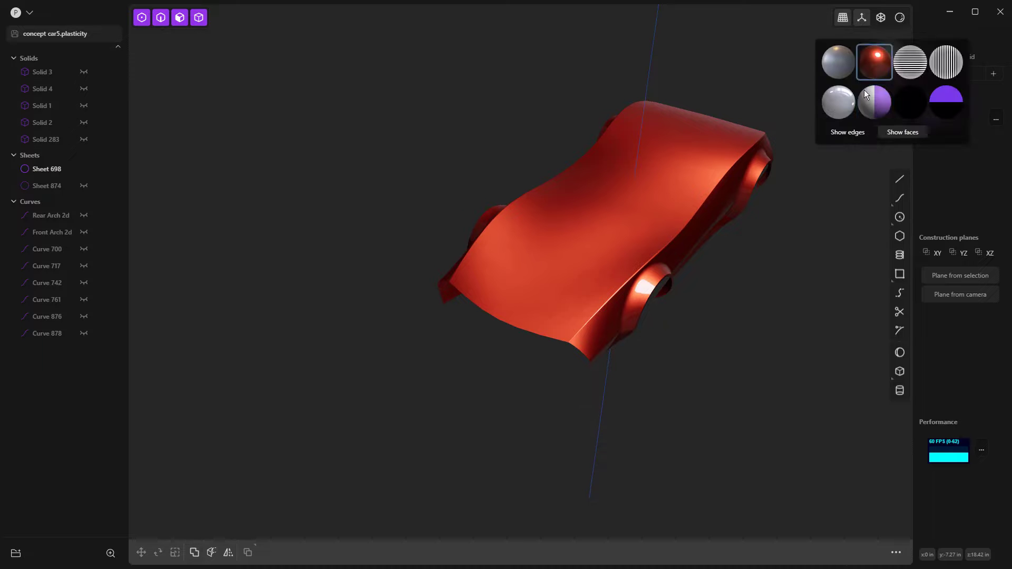
left_click(869, 112)
left_click(848, 133)
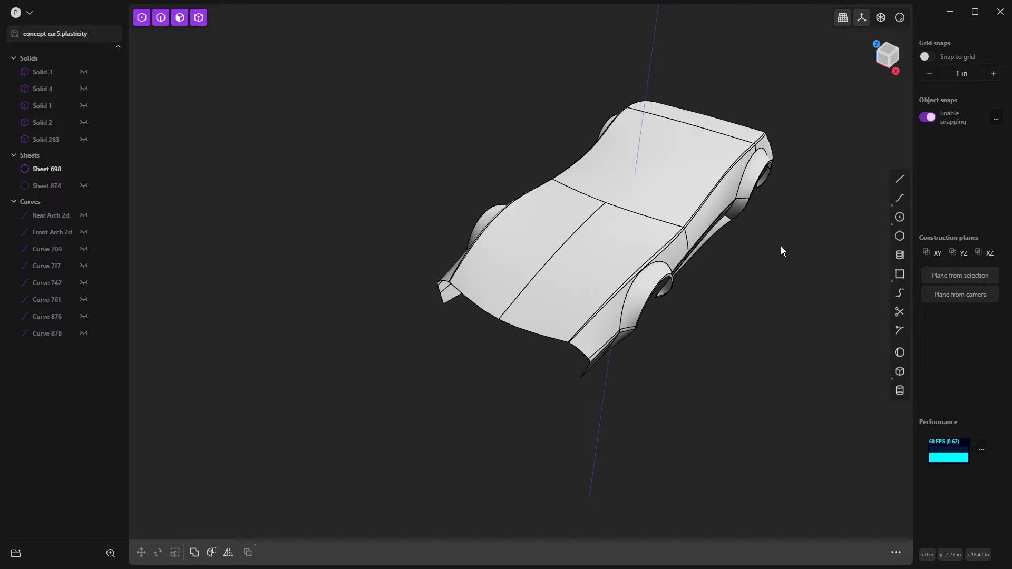
Draw a vertical line about 53 in long up from the origin along the car's centre in the front view.
middle_click_drag(780, 248, 671, 261)
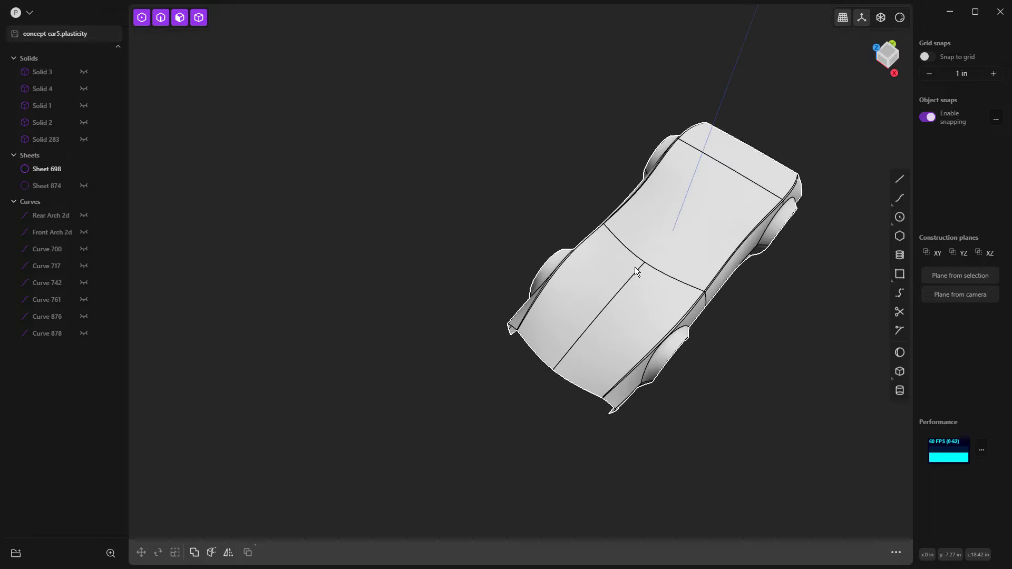
scroll(658, 262, "up", 3)
scroll(650, 262, "up", 2)
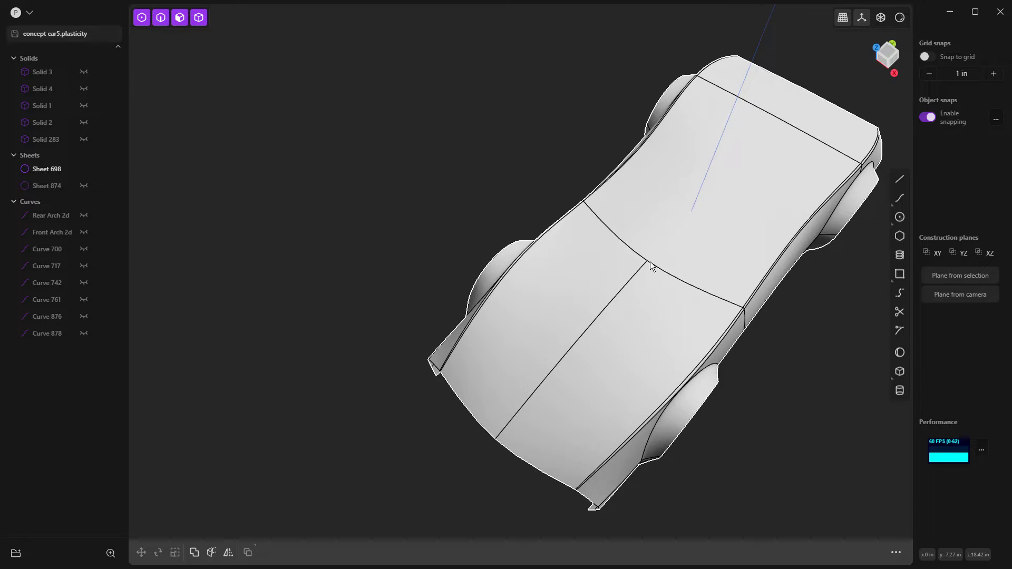
key("KP_1")
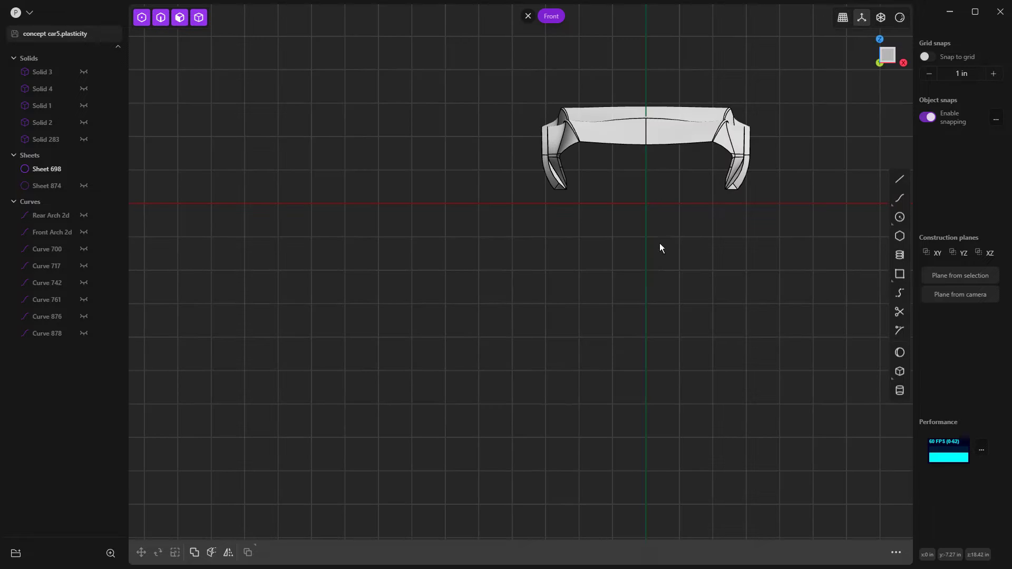
key("l")
left_click(650, 205)
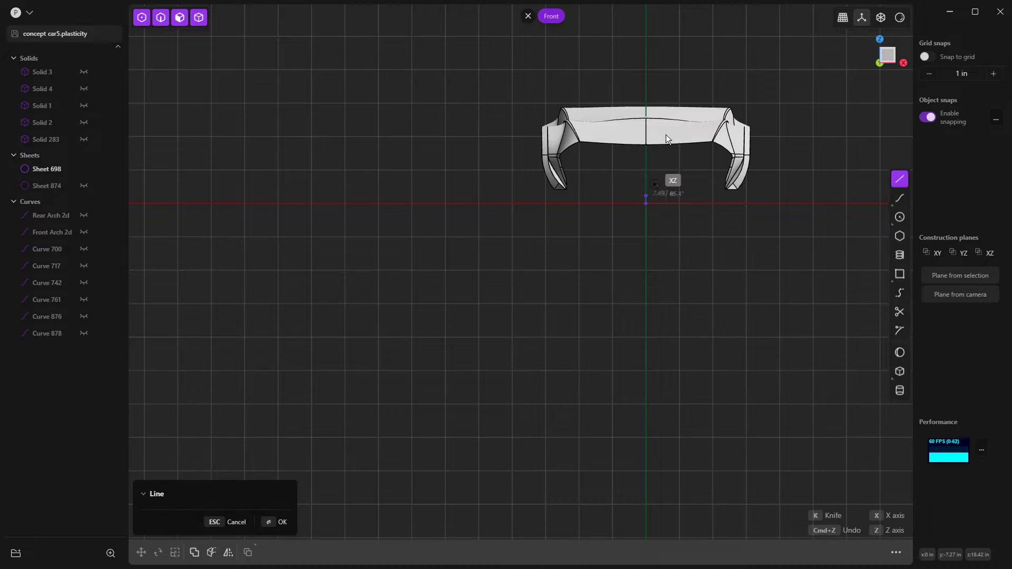
left_click(649, 57)
middle_click_drag(660, 68, 642, 138)
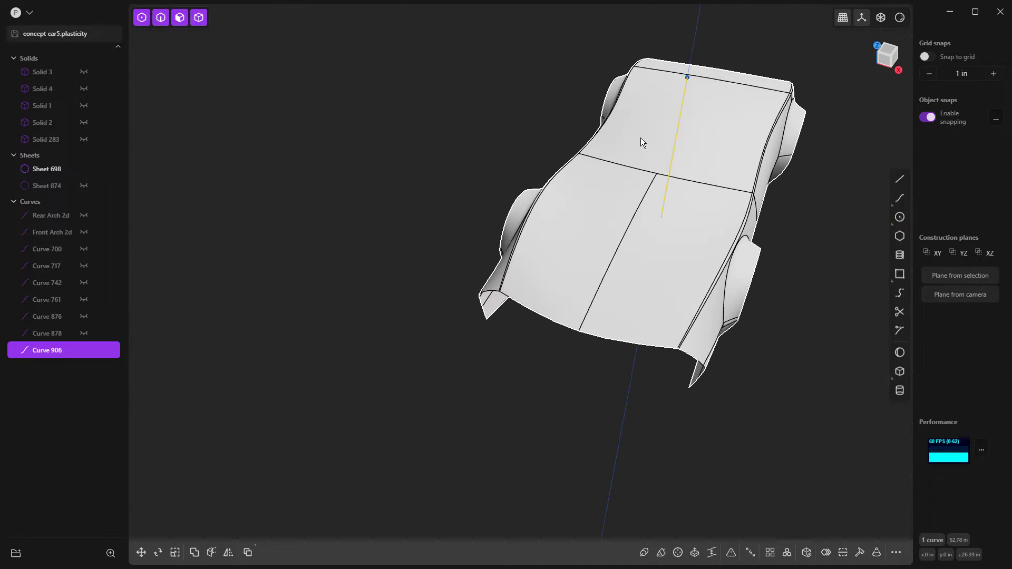
Imprint the centre line onto the body's top surfaces and delete the line.
key("i")
left_click(718, 122)
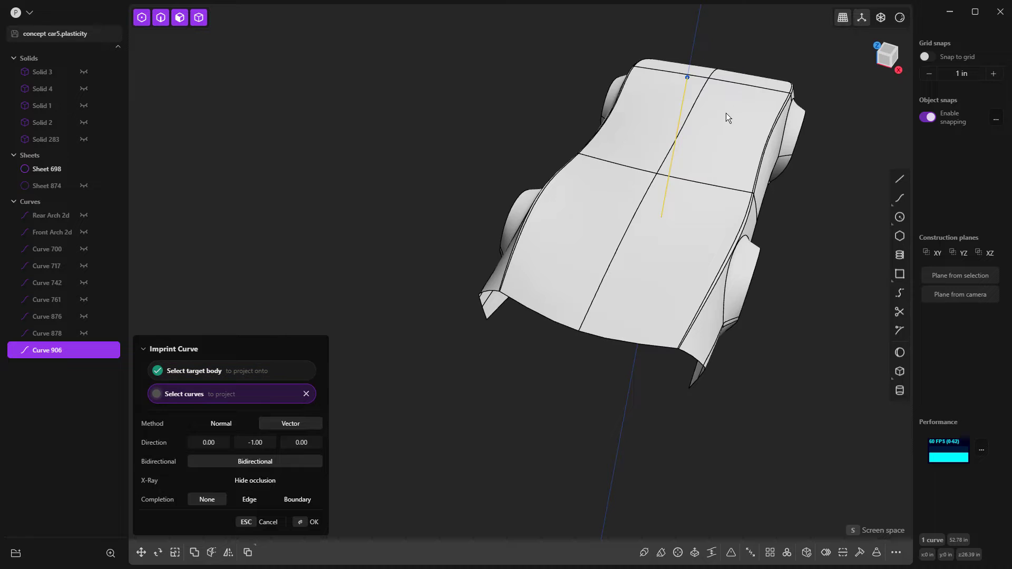
key("Return")
middle_click_drag(764, 56, 581, 279)
left_click(579, 219)
key("Delete")
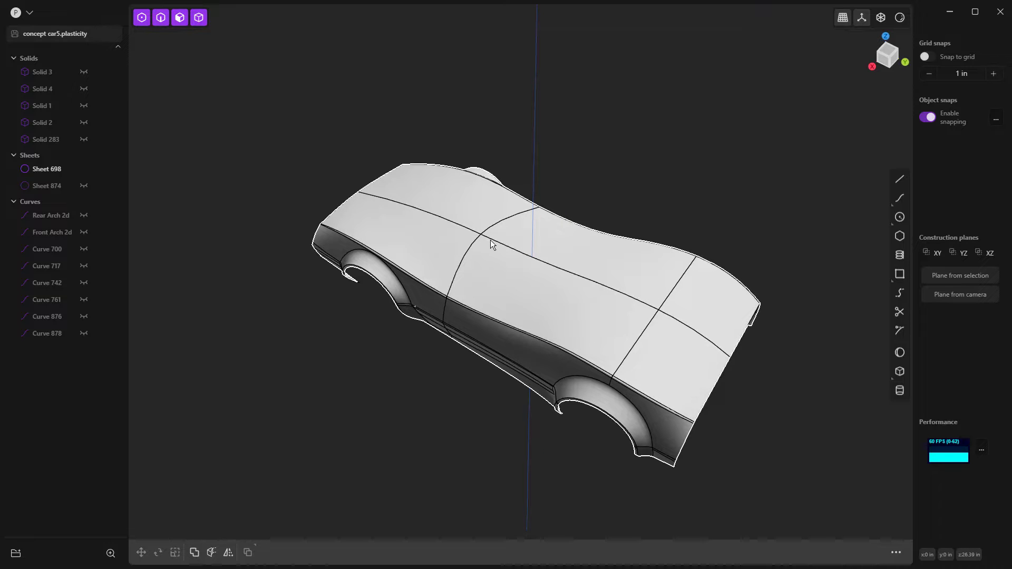
Duplicate the centreline edges of the hood, middle surface and rear deck as one curve.
left_click(445, 220)
left_click(446, 219)
key("f")
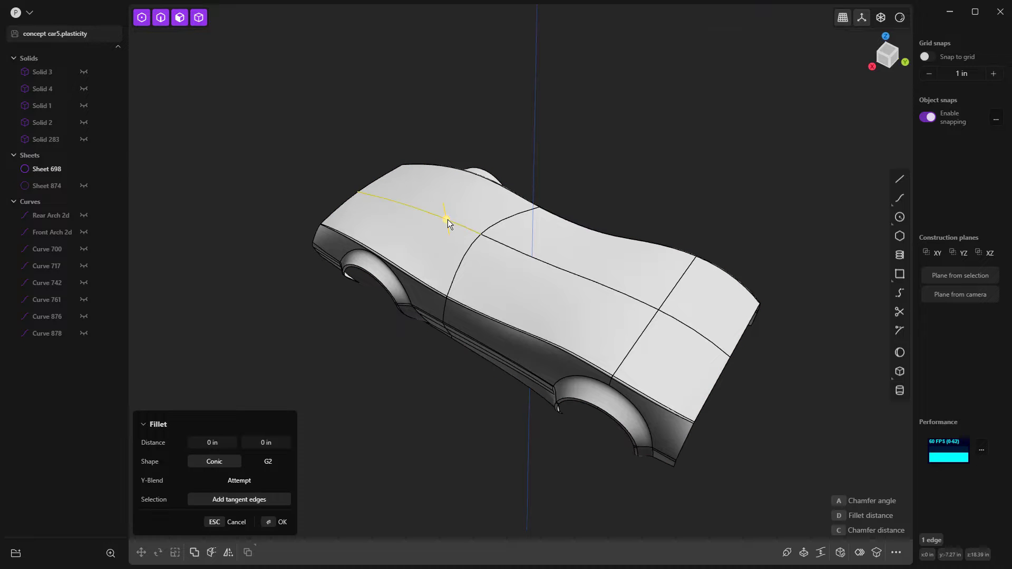
left_click(492, 240)
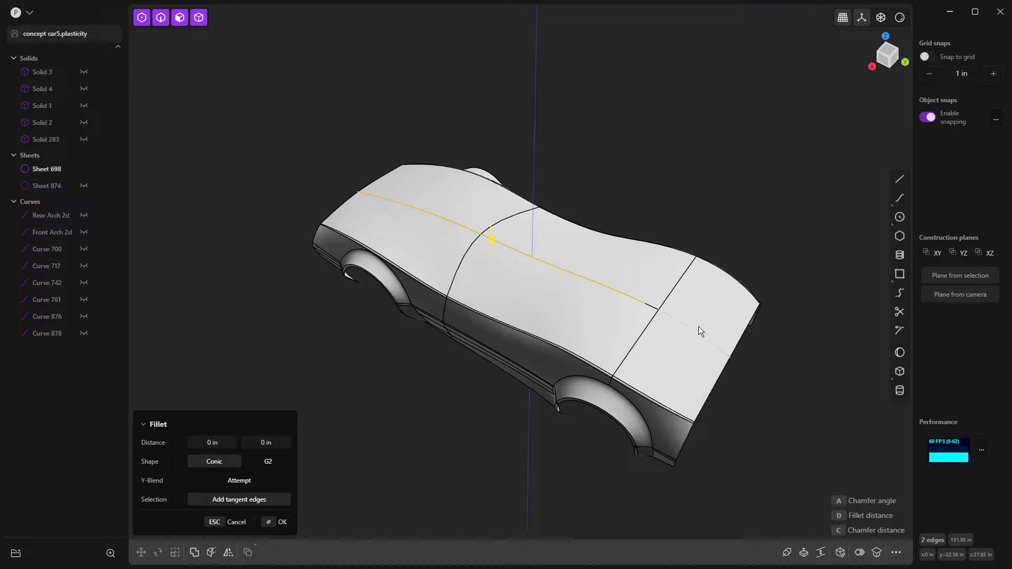
left_click(666, 315)
key("ctrl+d")
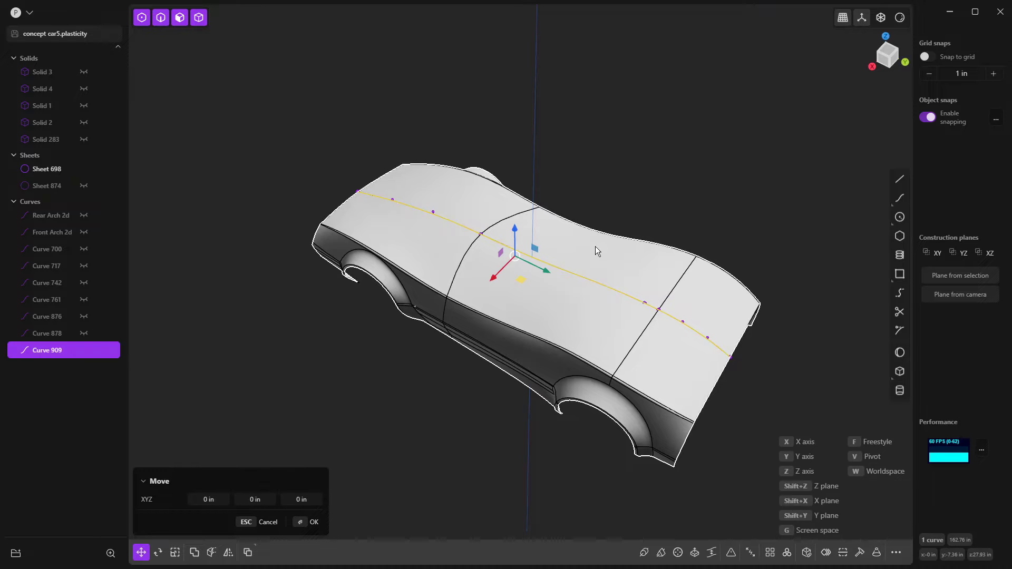
Move the duplicated centreline curve up 0.5 in along Z.
left_click_drag(514, 227, 514, 226)
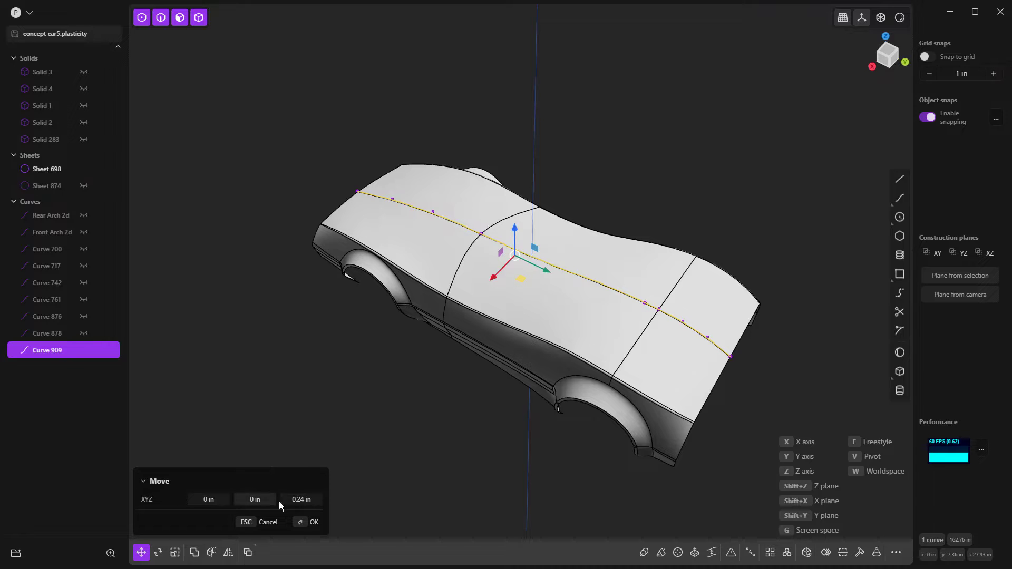
left_click(302, 499)
type("0.5")
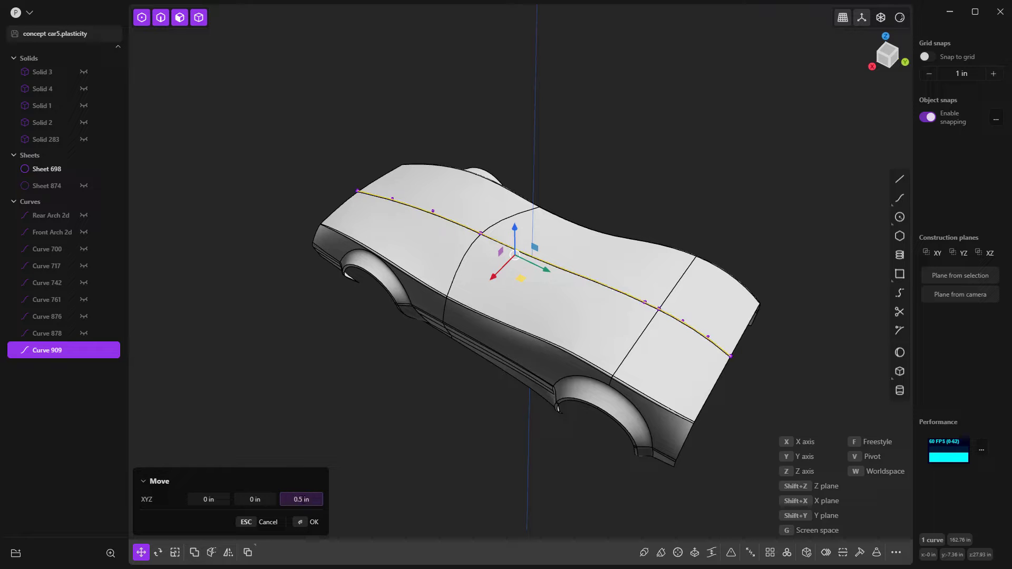
key("Return")
left_click(612, 156)
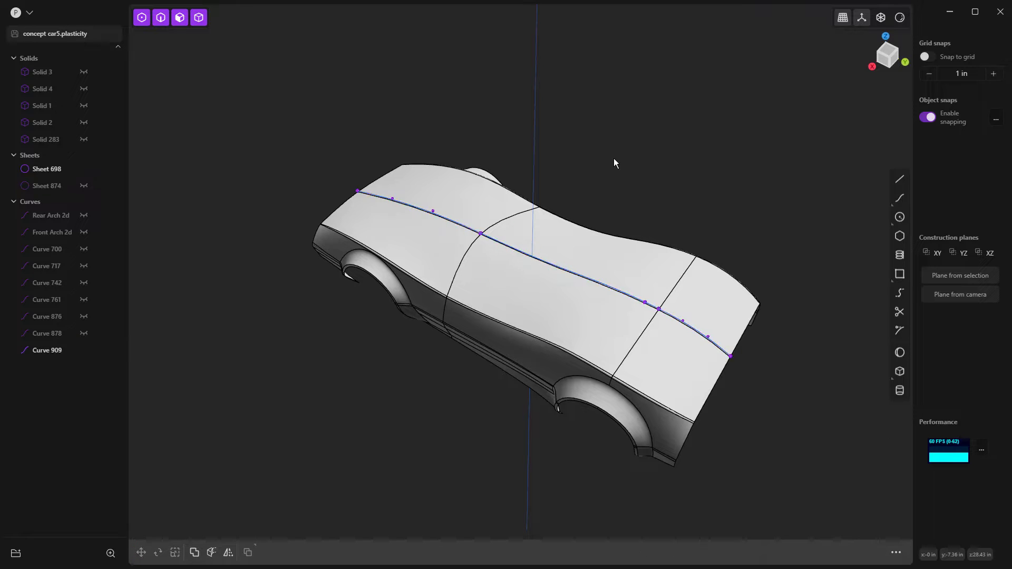
Examine how the raised curve runs above the centreline of the hood.
middle_click_drag(595, 213, 711, 188)
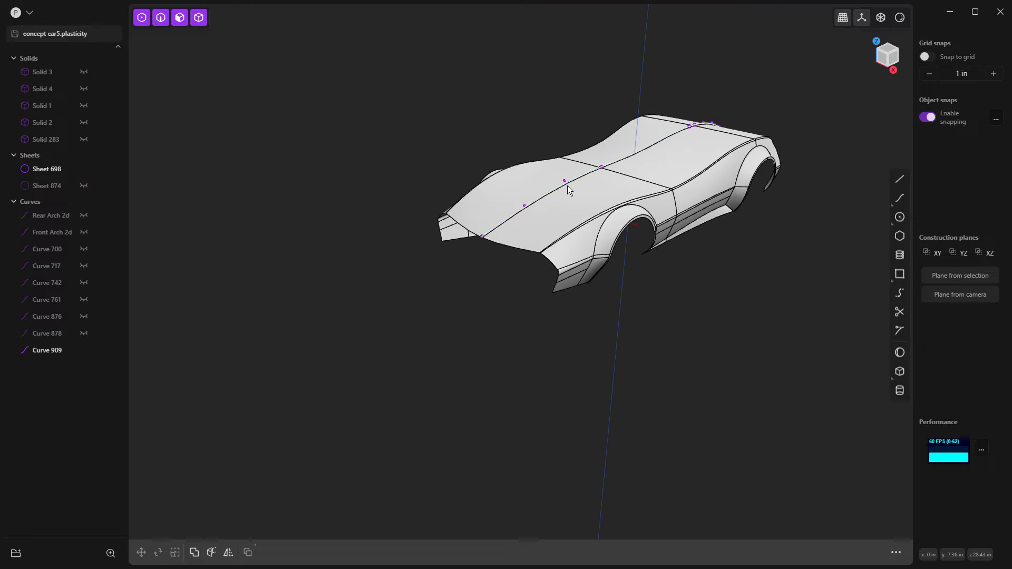
scroll(559, 194, "up", 6)
scroll(565, 210, "down", 3)
scroll(575, 214, "up", 3)
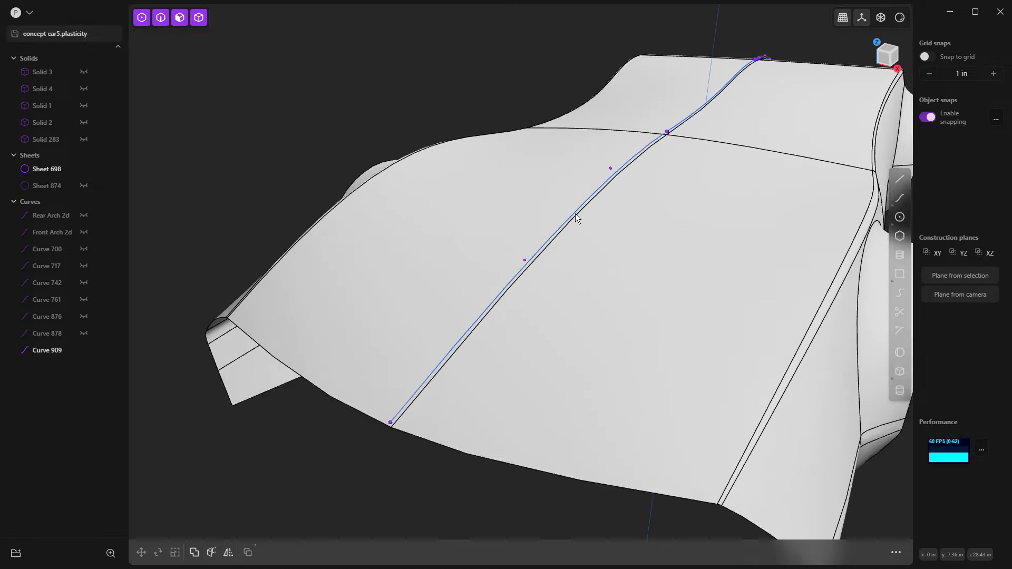
left_click(649, 147)
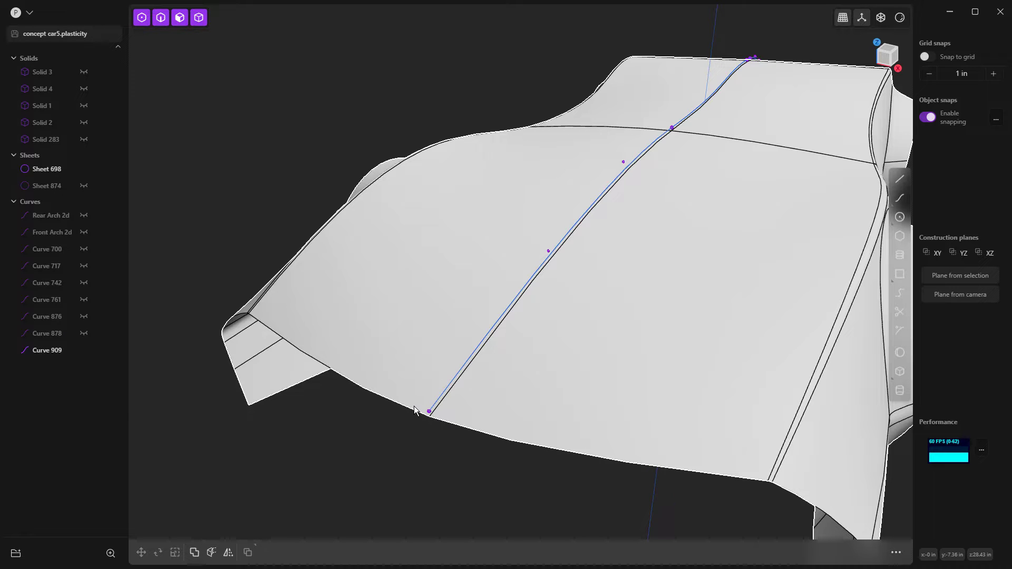
middle_click_drag(457, 419, 463, 411)
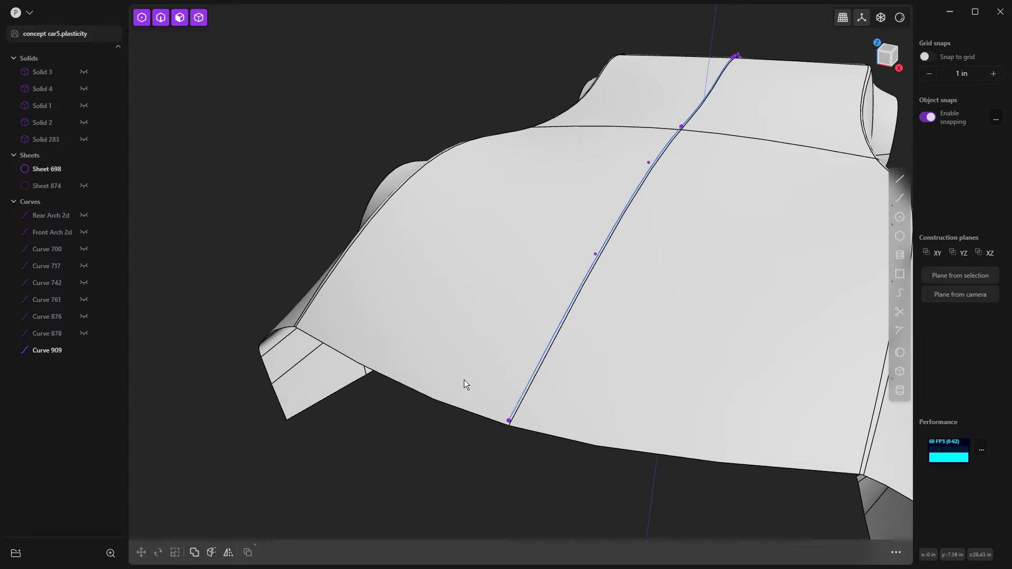
middle_click_drag(465, 341, 606, 286)
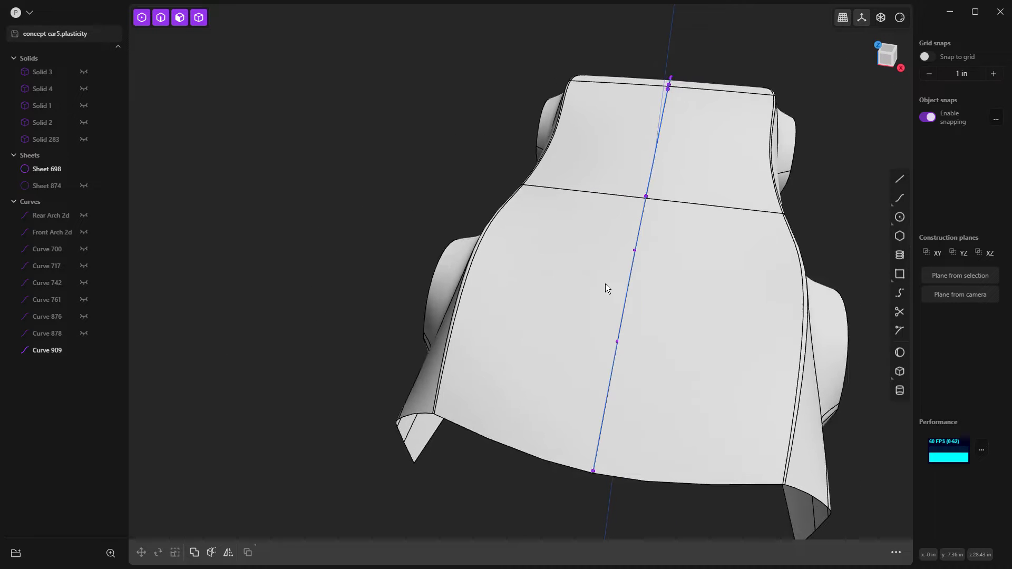
Separate the body half on the negative X side along the centreline and hide it.
left_click(610, 241)
key("o")
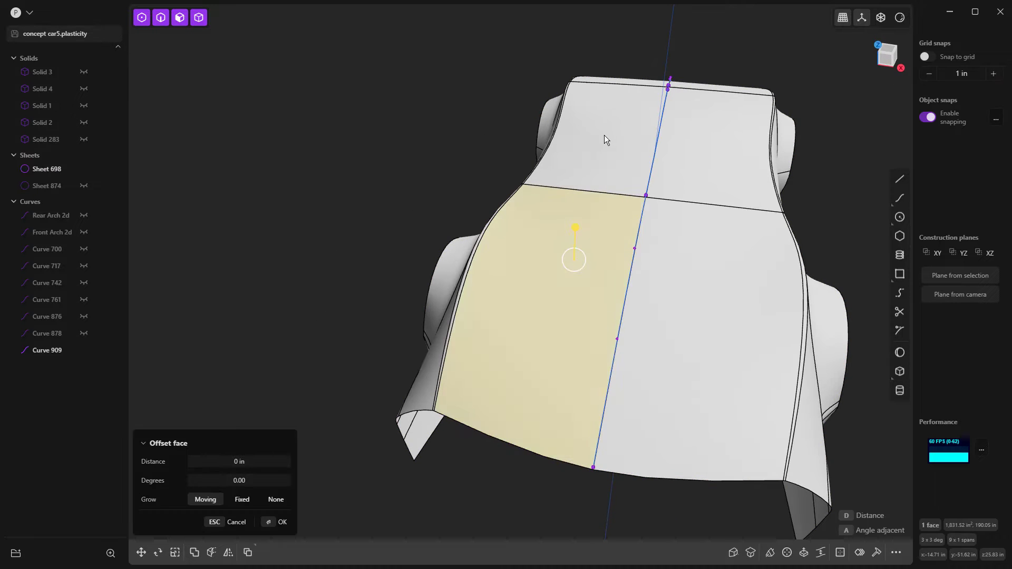
middle_click_drag(626, 81, 658, 71)
left_click(676, 35)
key("Delete")
middle_click_drag(652, 116, 507, 211)
left_click(513, 176)
key("h")
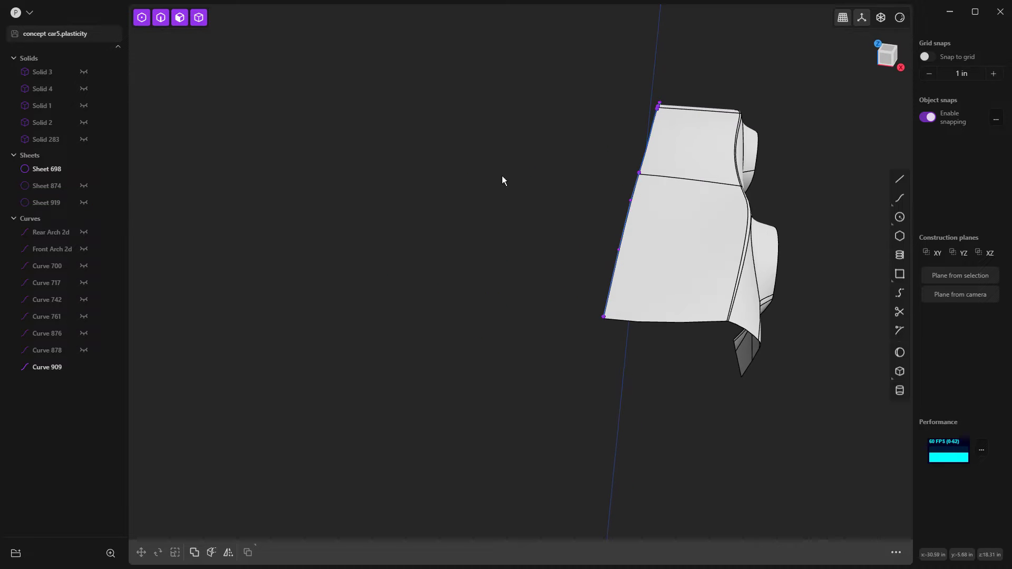
Delete the hidden Sheet 874 from the model.
left_click(83, 185)
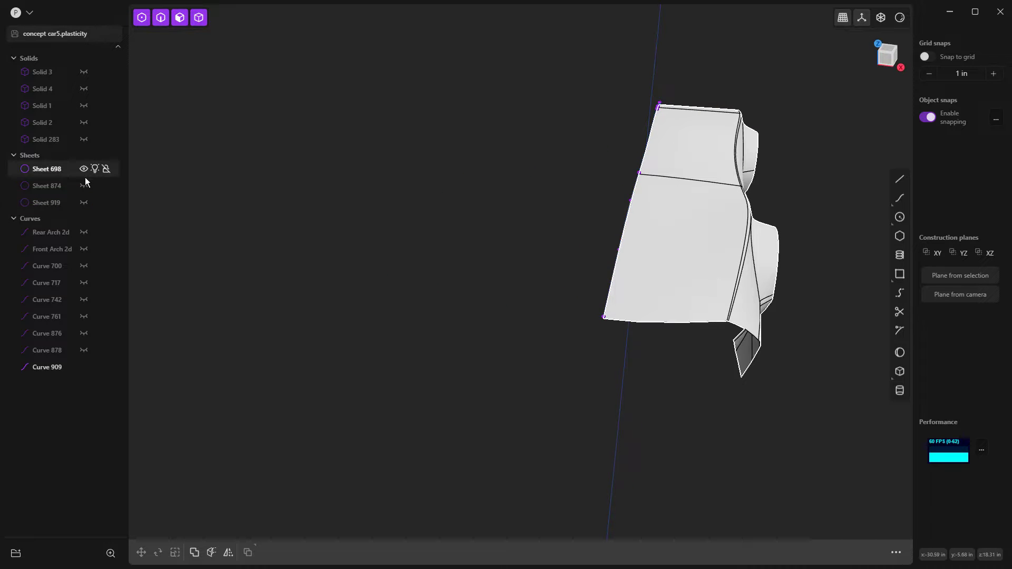
left_click(44, 187)
key("Delete")
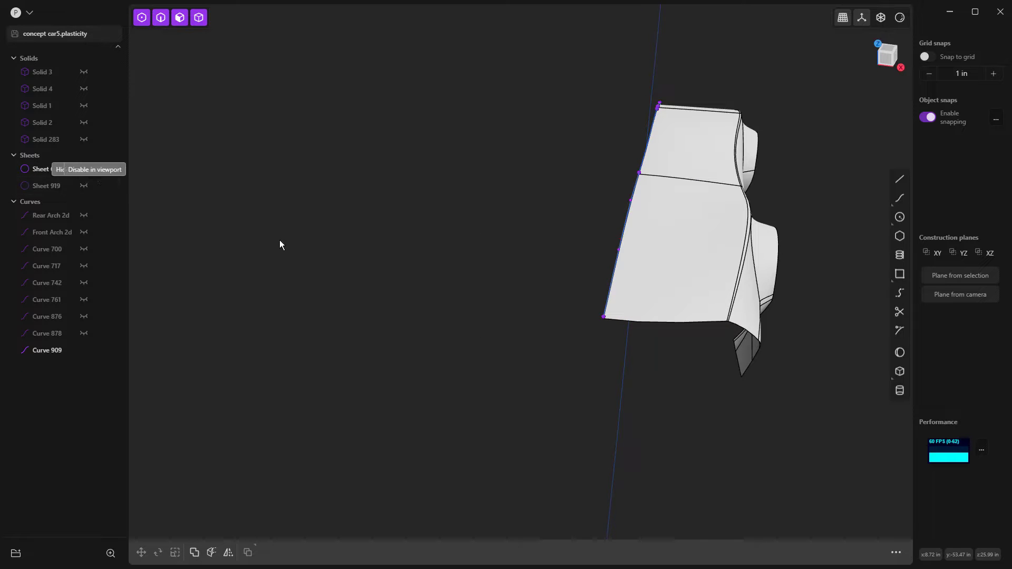
Draw a vertical line about 47 in long up from the origin along the remaining half's centre edge in the front view.
middle_click_drag(545, 256, 578, 367)
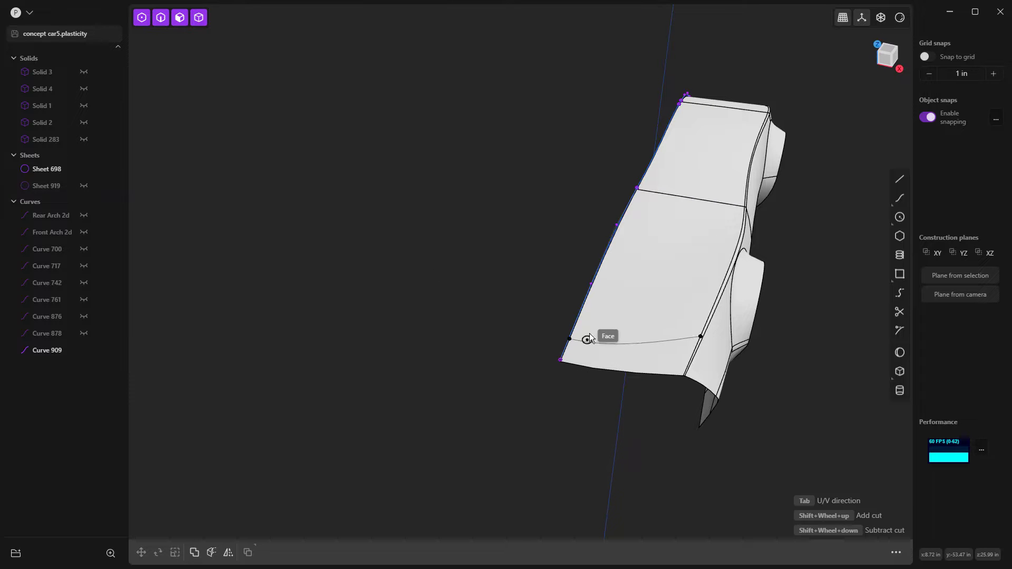
key("KP_1")
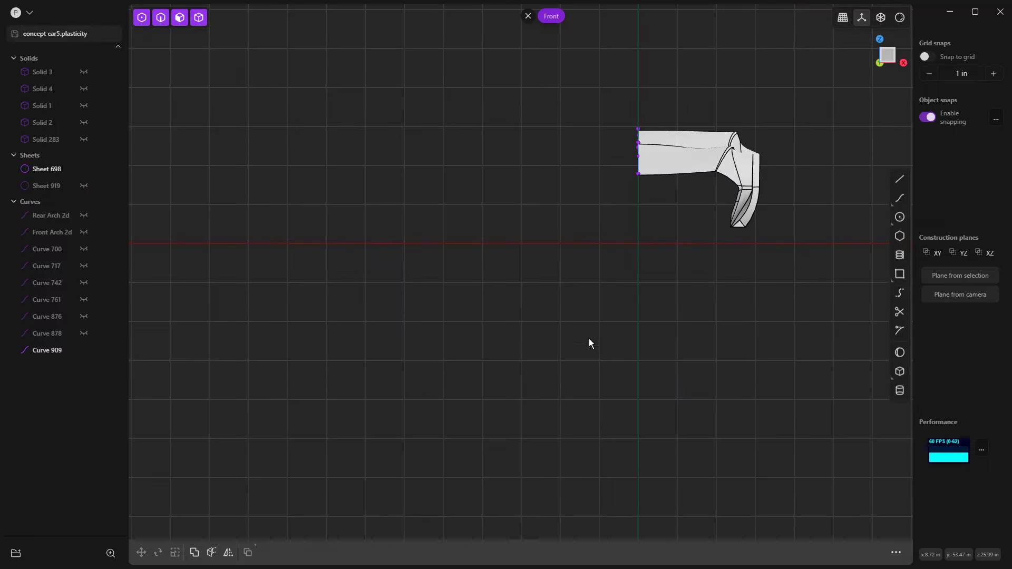
key("l")
left_click(639, 243)
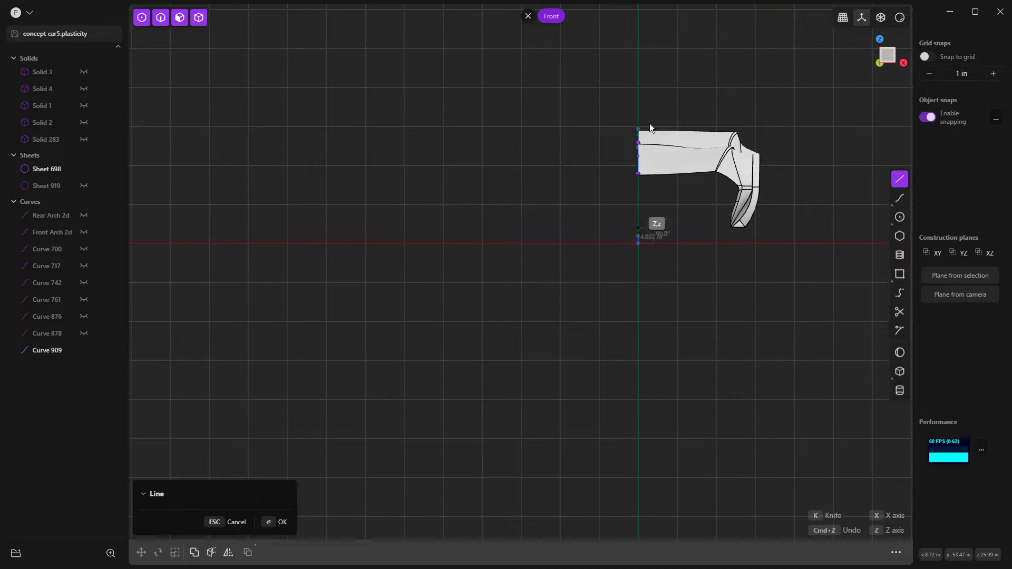
left_click(639, 91)
key("Return")
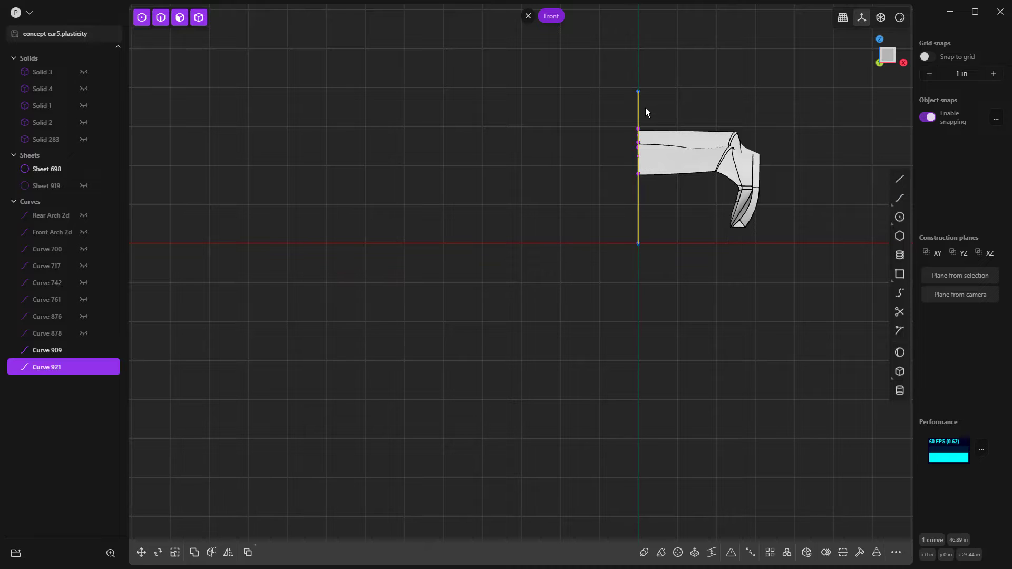
Move the vertical line 0.5 in along the X axis into the remaining body half.
key("g")
key("x")
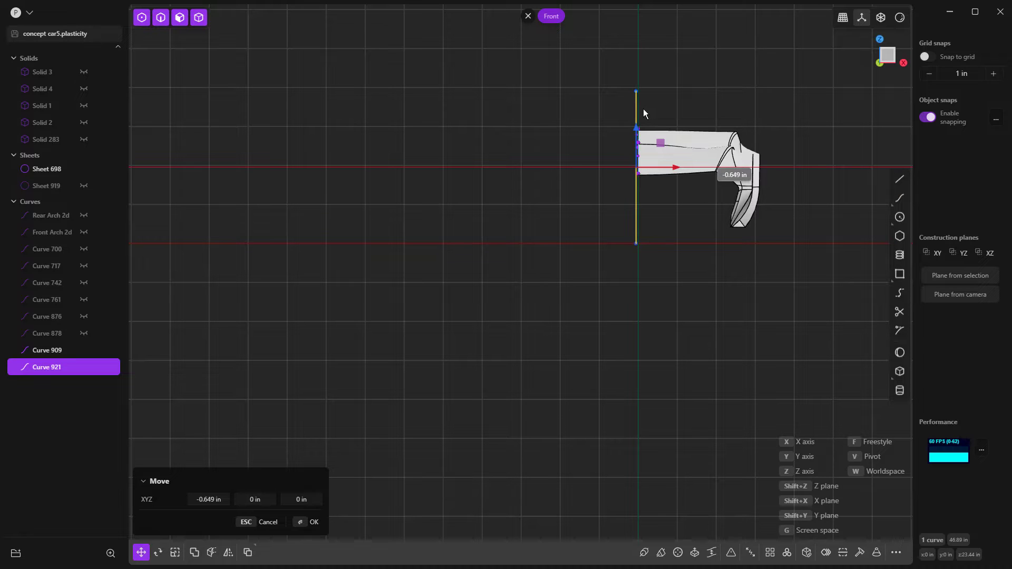
key("Escape")
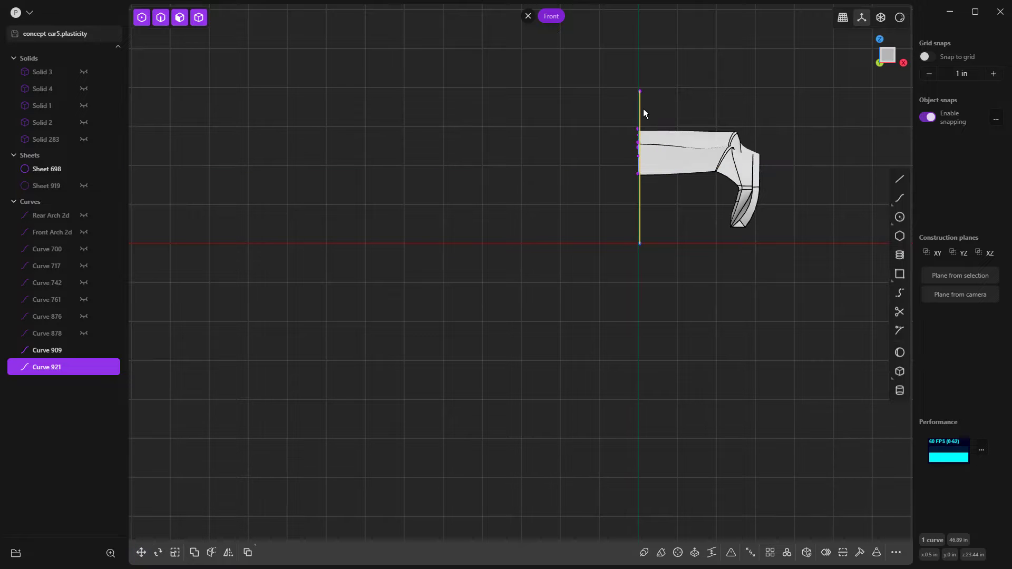
Cut the remaining body half with the offset vertical line.
scroll(642, 108, "up", 8)
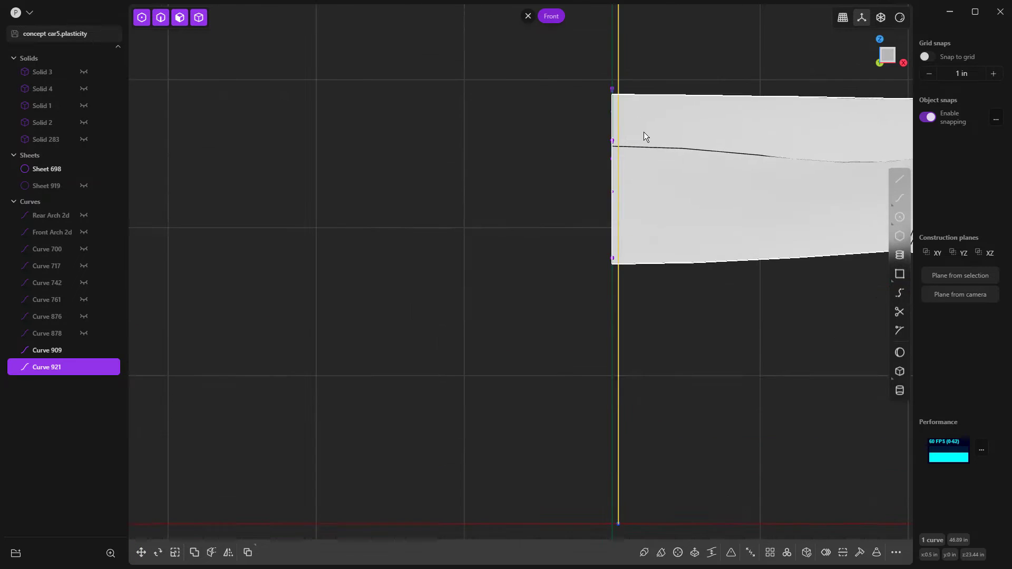
scroll(646, 131, "up", 2)
key("c")
left_click(625, 127)
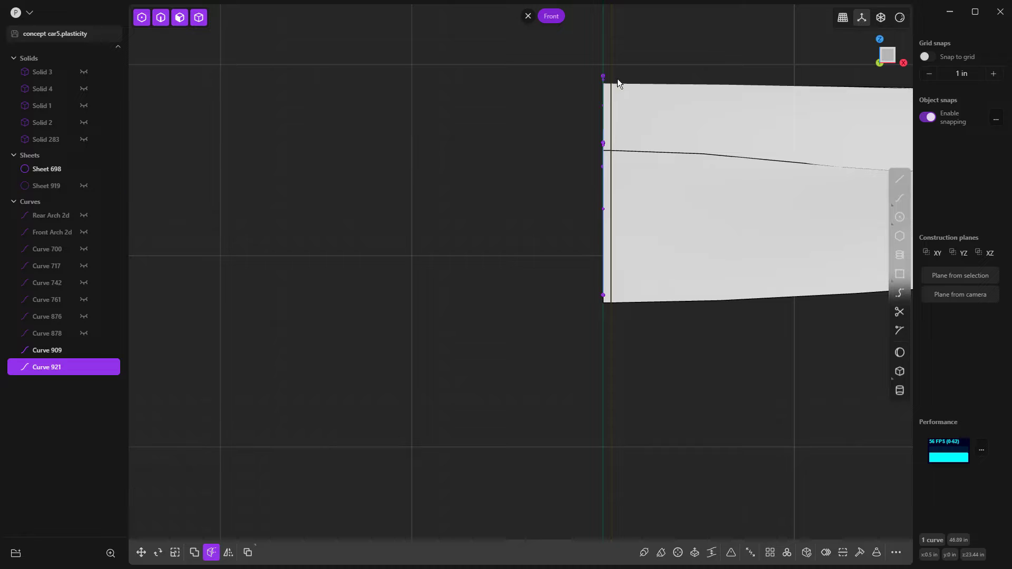
Delete the narrow strip cut off along the centreline, together with the cutting line.
left_click(608, 99)
key("o")
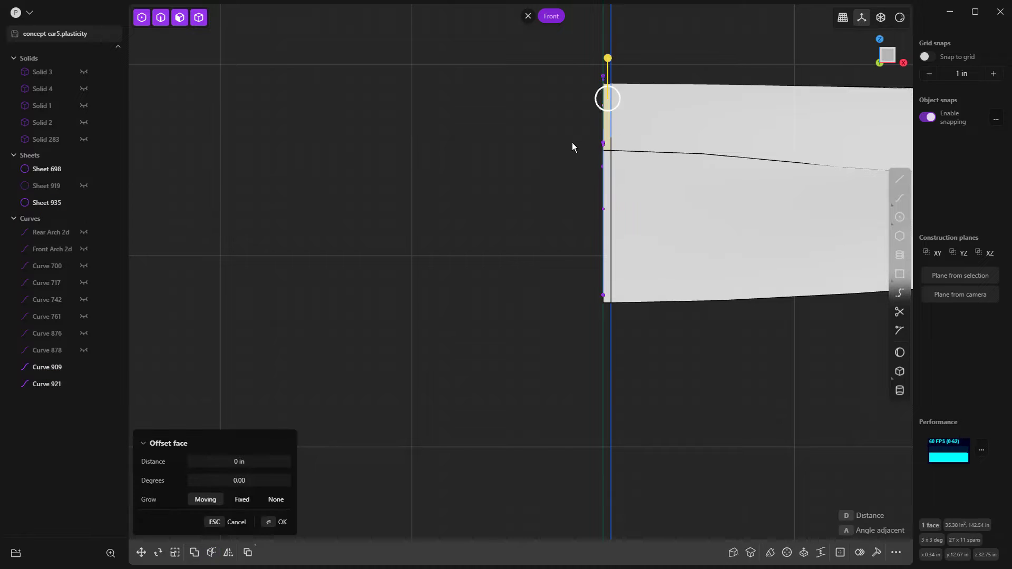
key("Escape")
left_click(56, 190)
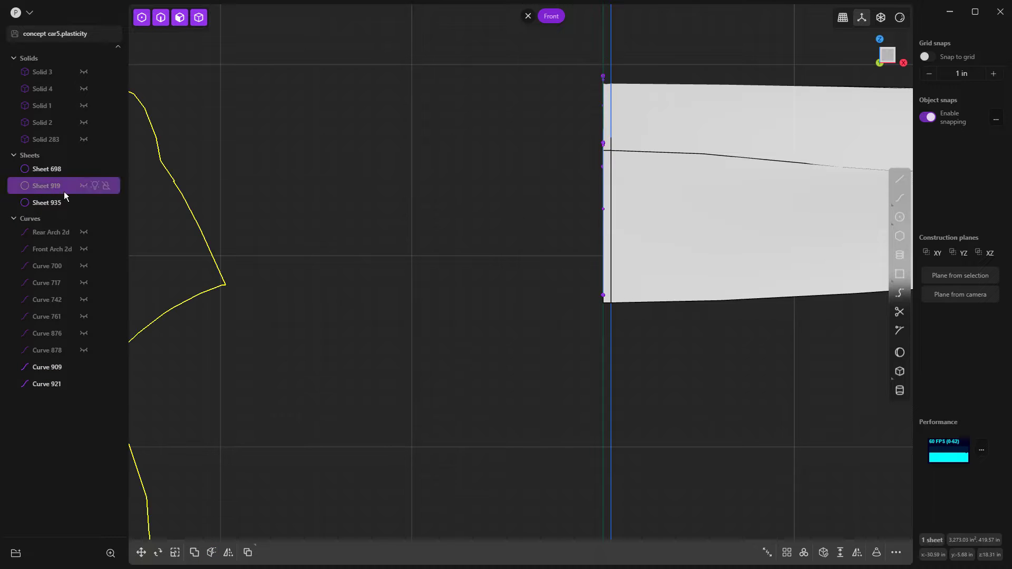
left_click(44, 203)
key("Delete")
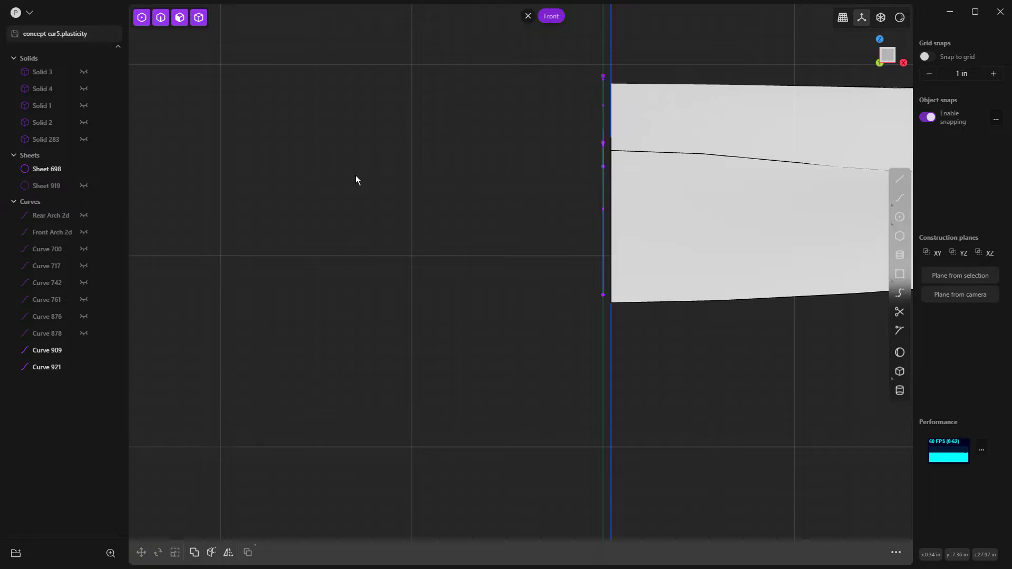
scroll(393, 182, "down", 2)
left_click(553, 293)
key("Delete")
scroll(552, 190, "up", 2)
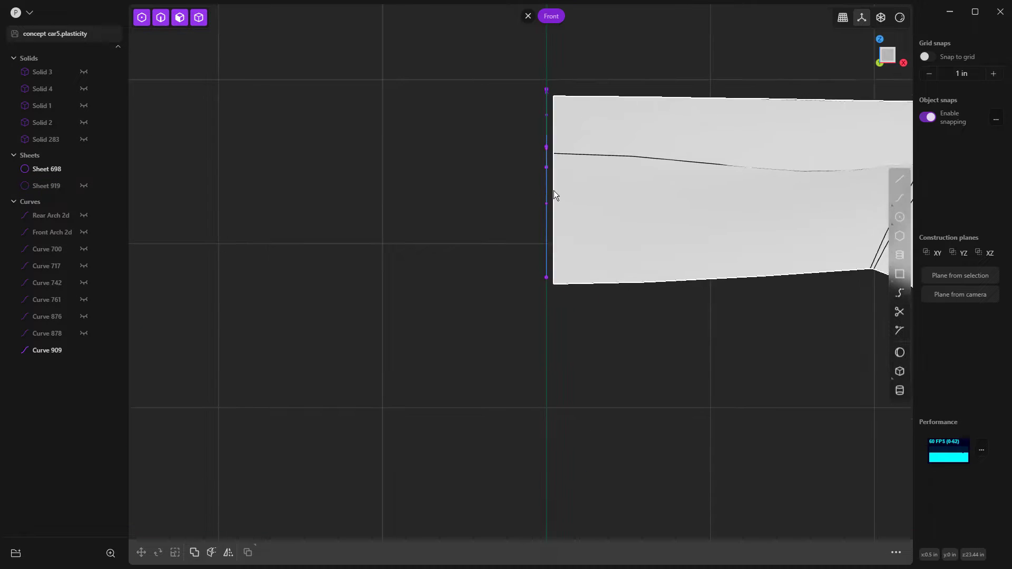
Select the body half's three centre-cut edges and the raised centreline curve as the two loft profiles.
middle_click_drag(556, 194, 519, 223)
key("2")
middle_click_drag(587, 199, 548, 192)
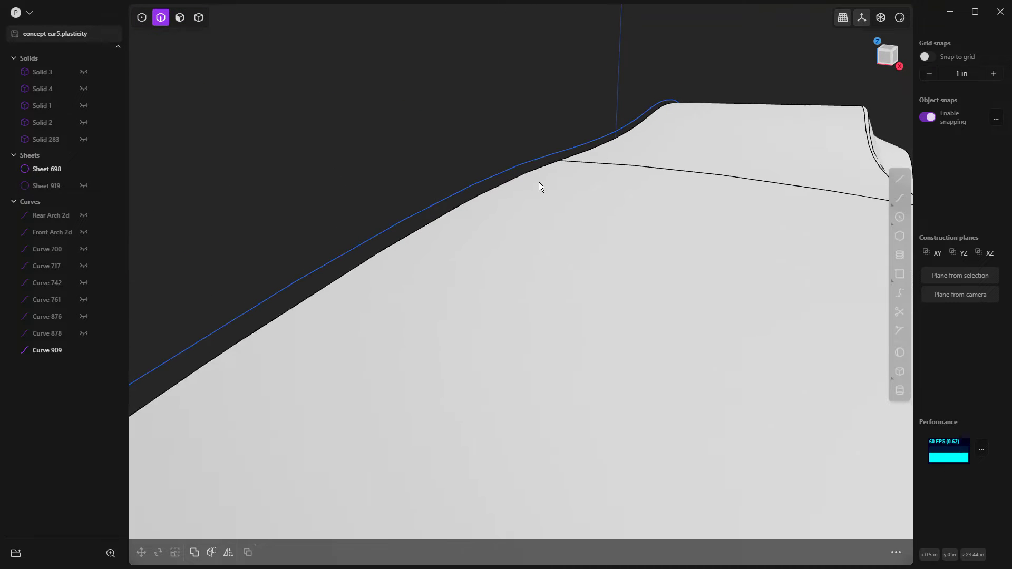
left_click(537, 175)
key("e")
middle_click_drag(668, 116, 843, 153)
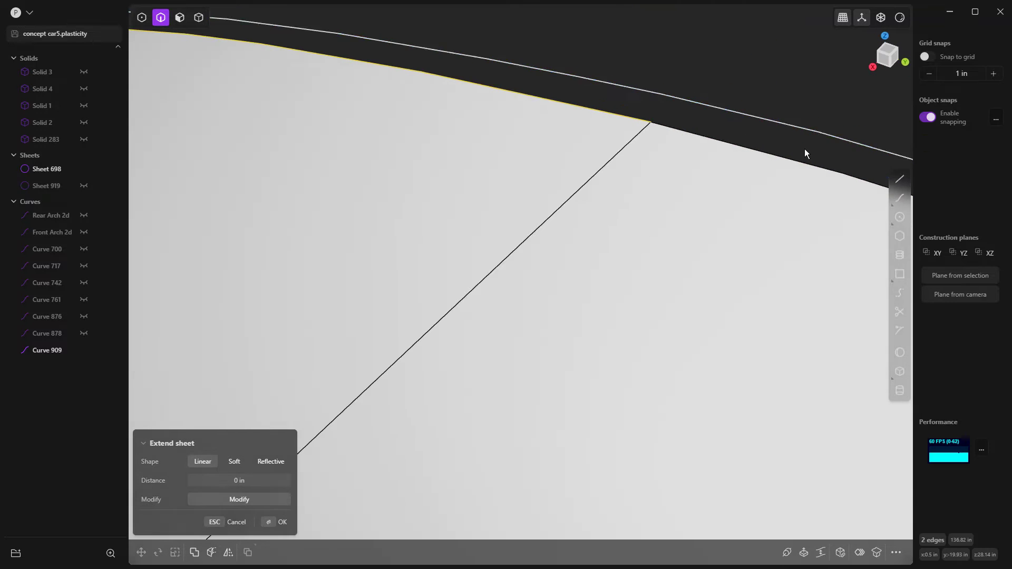
left_click(677, 129)
scroll(678, 143, "down", 5)
scroll(706, 180, "down", 3)
scroll(715, 181, "up", 3)
left_click(710, 153)
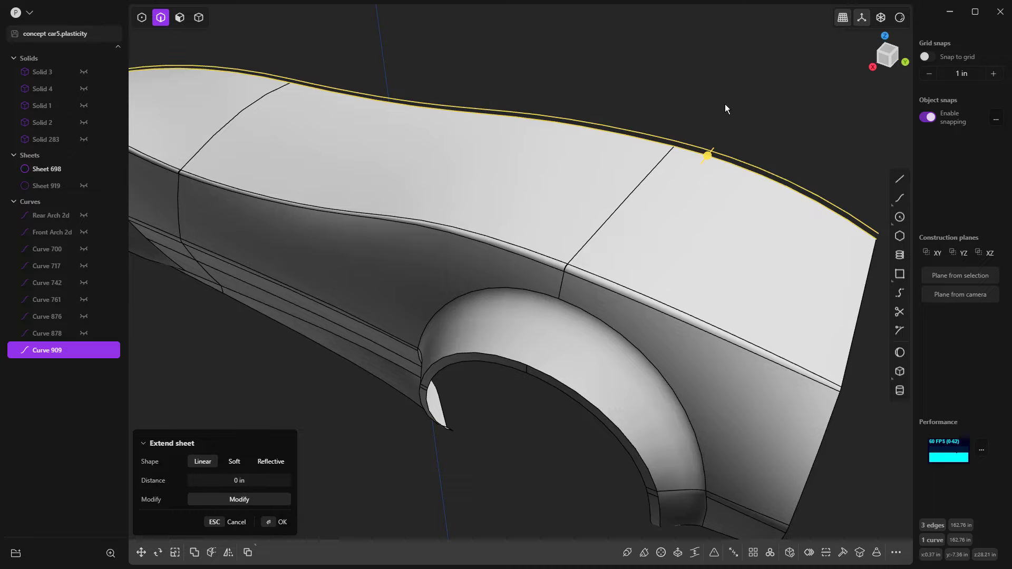
Loft a strip between the body's centre-cut edges and the raised centreline curve with G1 continuity.
key("shift+l")
middle_click_drag(656, 124, 556, 101)
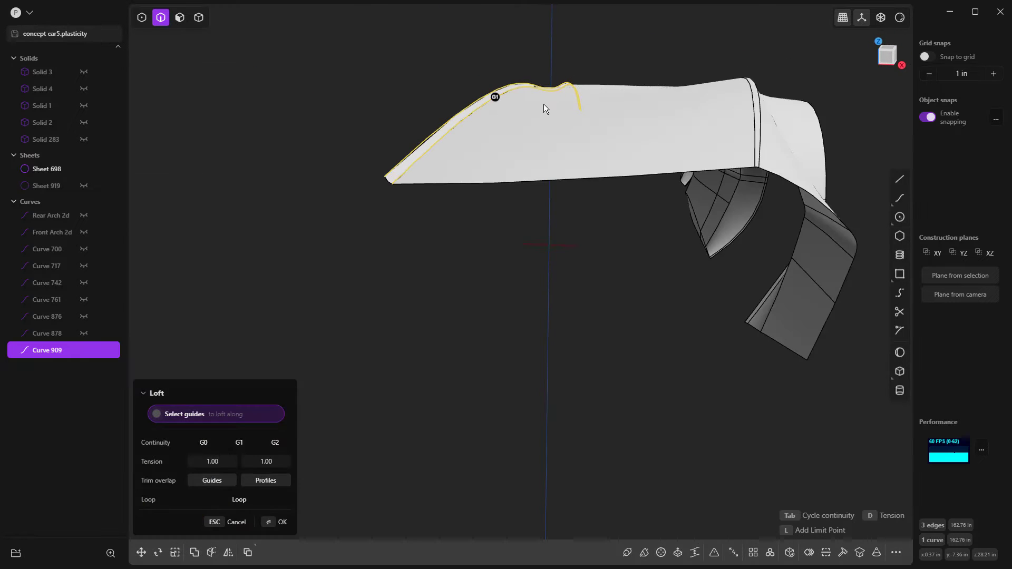
scroll(409, 164, "up", 3)
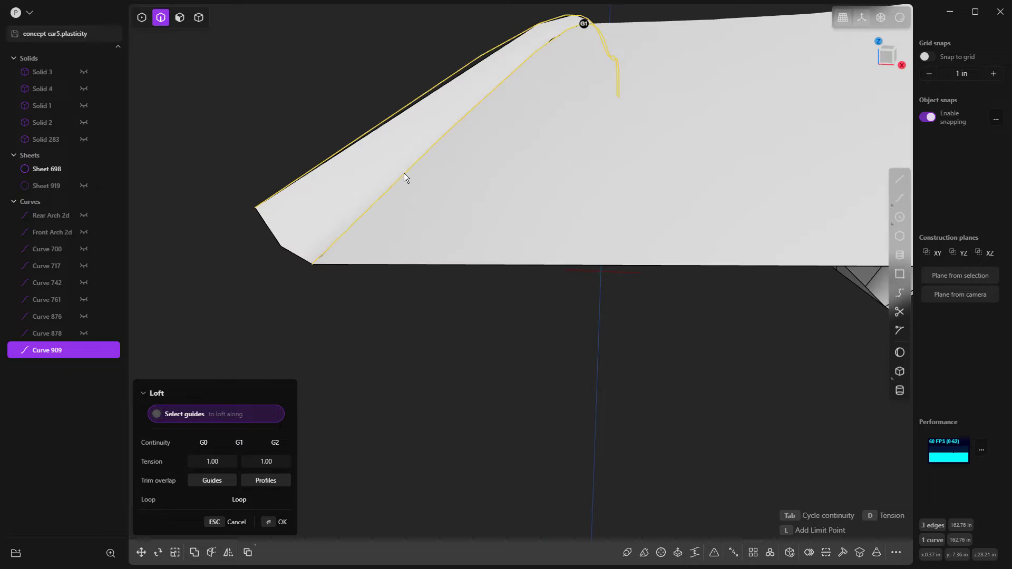
left_click(428, 150)
key("Return")
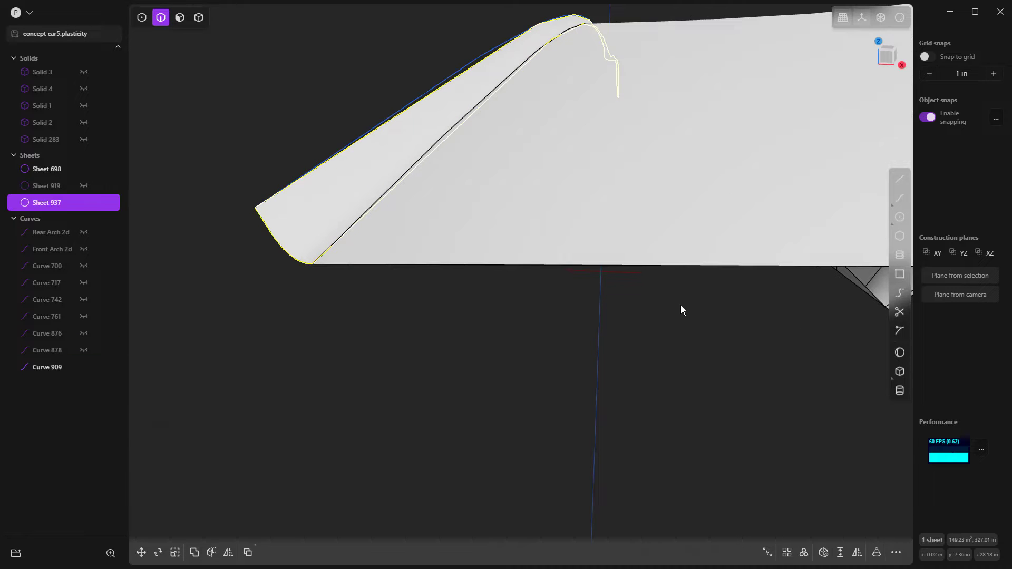
left_click(681, 309)
Join the G1 lofted strip to the body half as one sheet.
scroll(405, 158, "down", 5)
middle_click_drag(402, 166, 524, 212)
key("5")
scroll(432, 230, "up", 8)
scroll(435, 227, "down", 3)
scroll(437, 228, "down", 2)
left_click(414, 219)
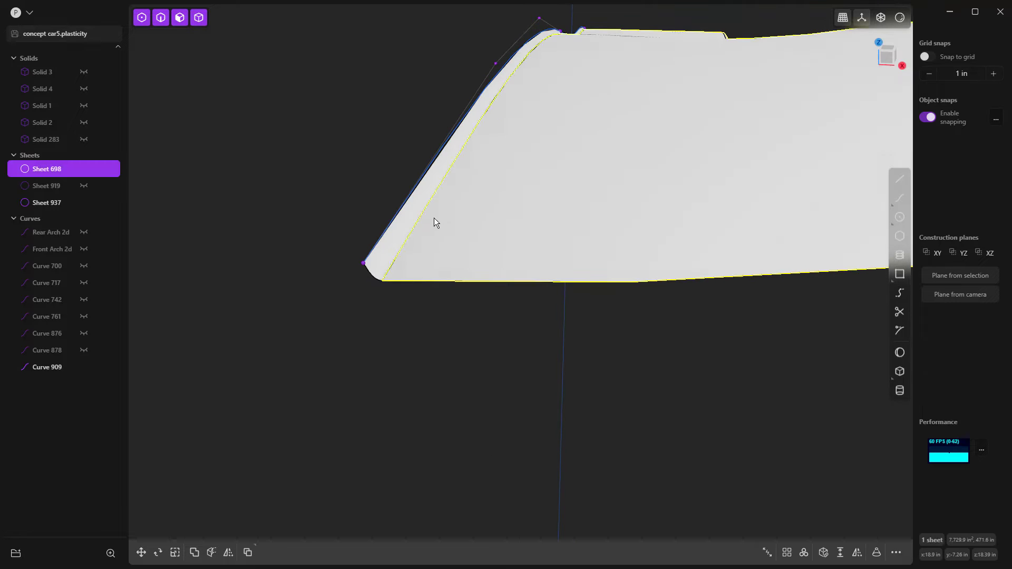
left_click(414, 221)
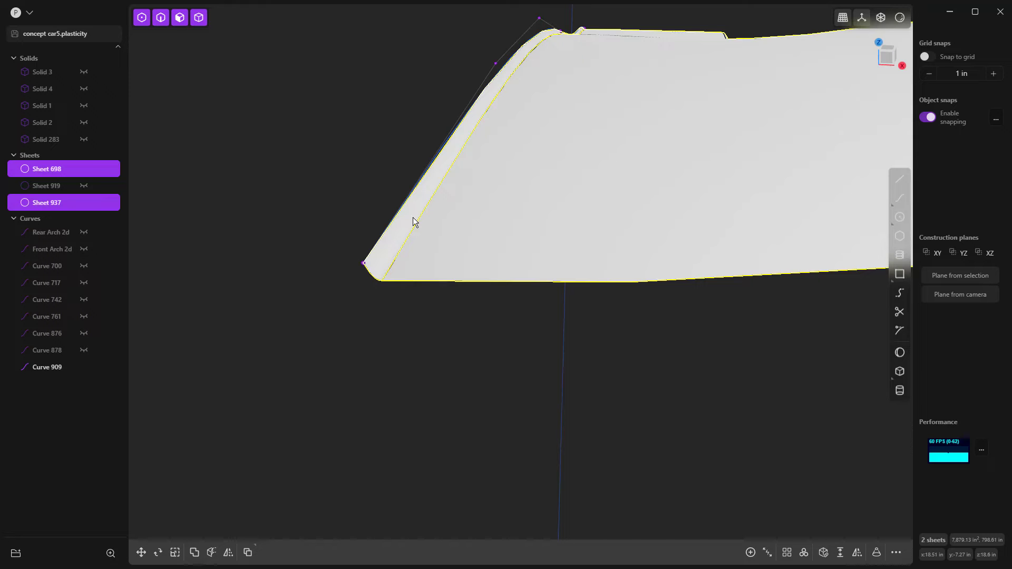
key("j")
left_click(413, 301)
Delete the raised centreline curve and the hidden leftover body sheet.
left_click(415, 187)
key("Delete")
scroll(422, 164, "down", 3)
middle_click_drag(447, 151, 340, 322)
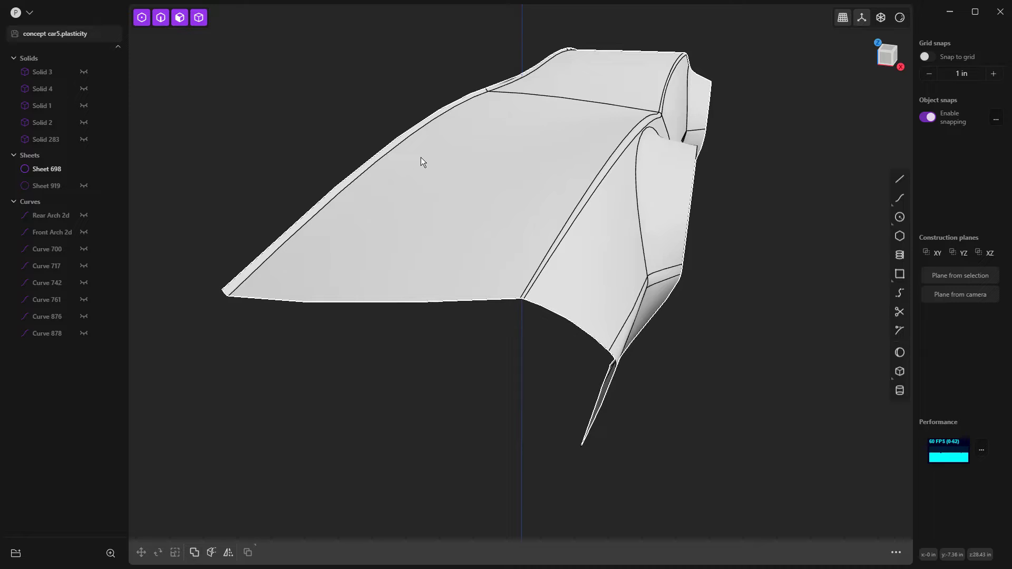
scroll(413, 161, "down", 2)
left_click(54, 186)
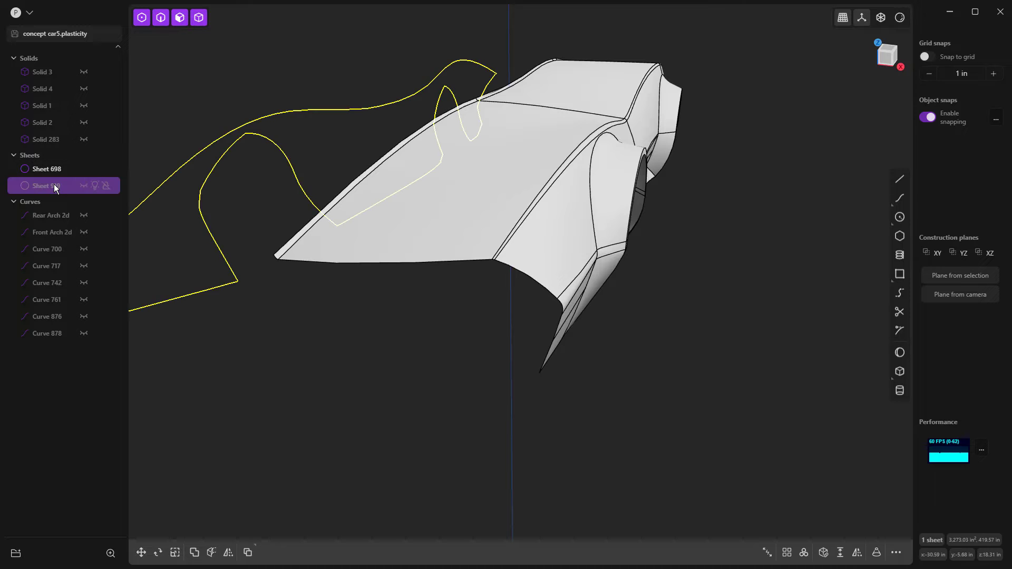
key("Delete")
Try to mirror the joined body half across the centre plane with the halves merged together.
left_click(469, 158)
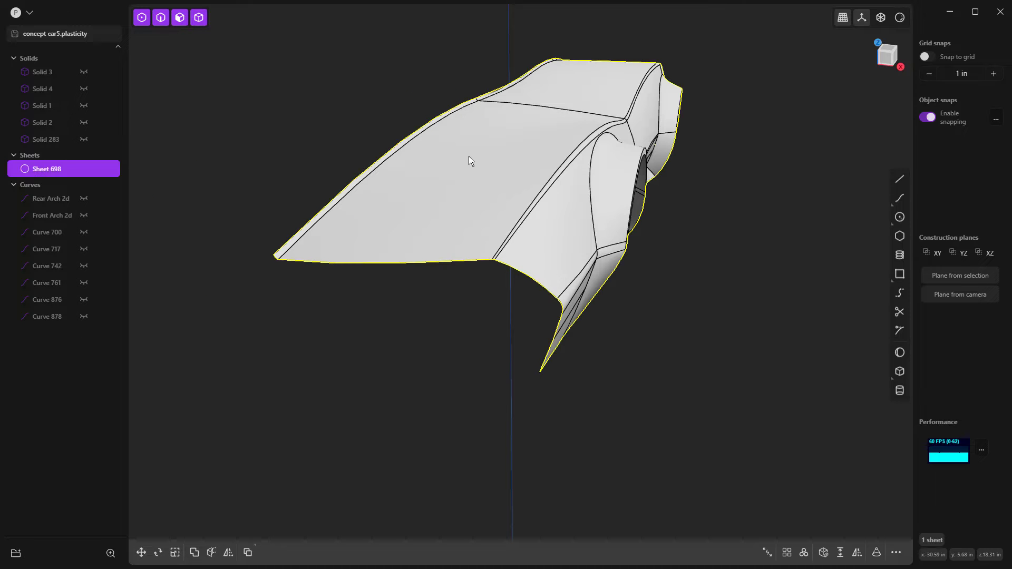
left_click(229, 552)
mouse_move(643, 290)
middle_mouse_down()
mouse_move(664, 285)
mouse_move(653, 297)
middle_mouse_up()
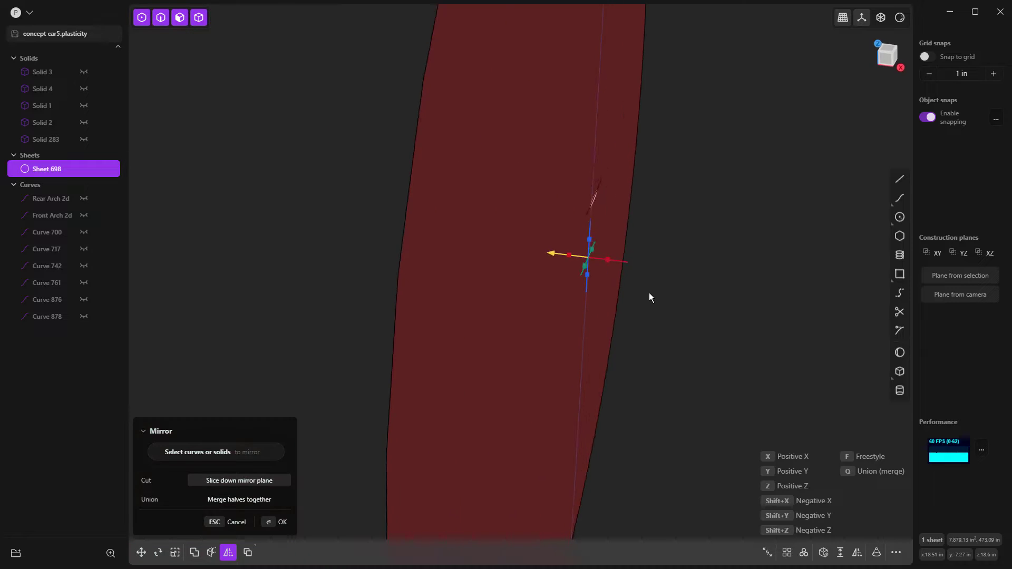
key("Return")
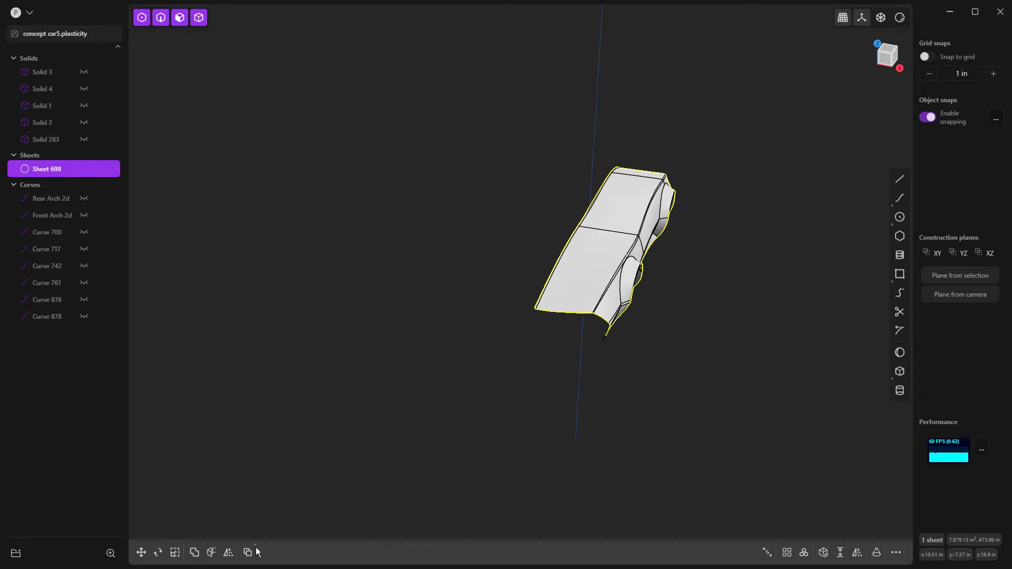
left_click(228, 553)
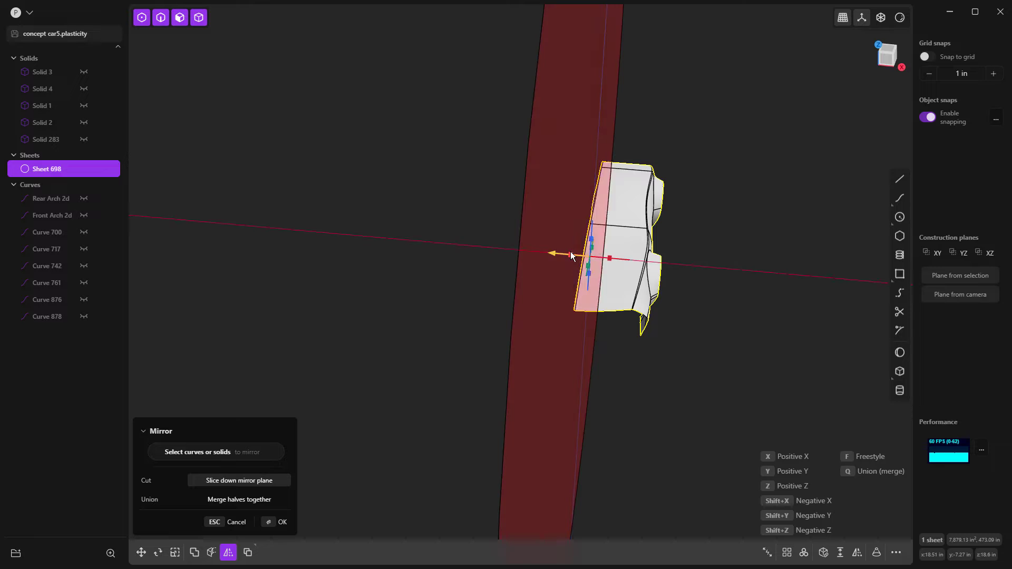
scroll(596, 203, "up", 5)
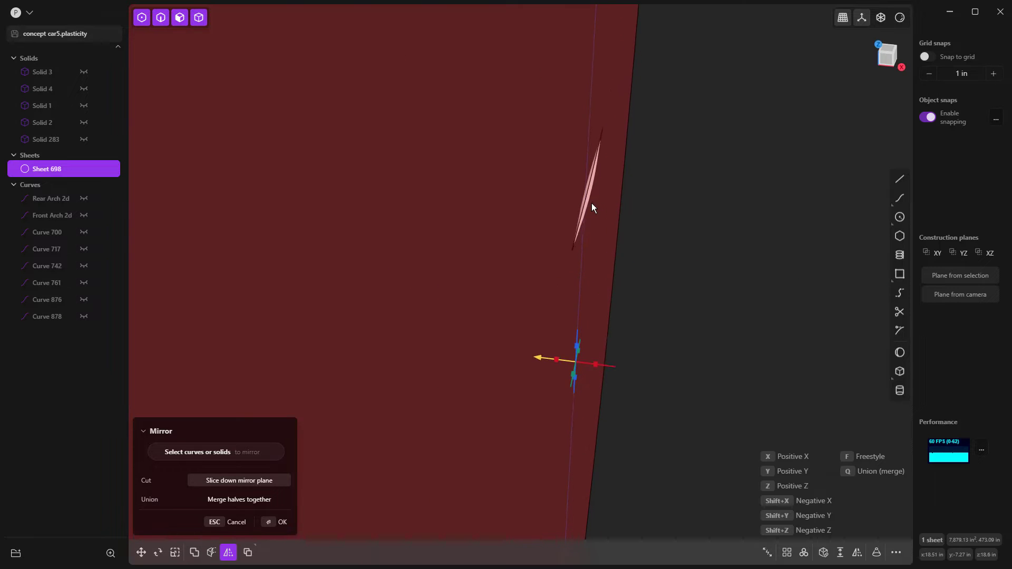
left_click(245, 499)
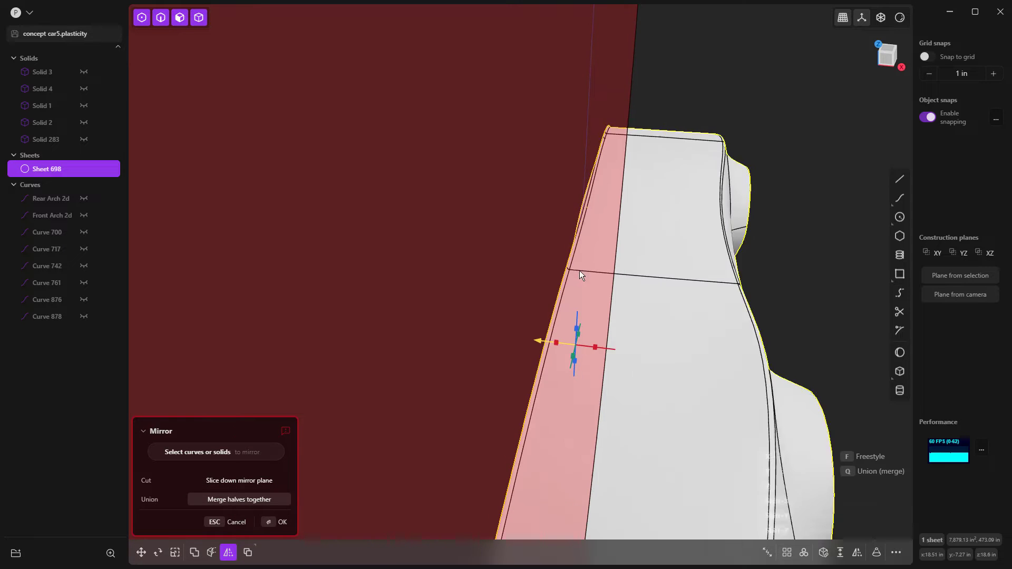
scroll(607, 342, "down", 3)
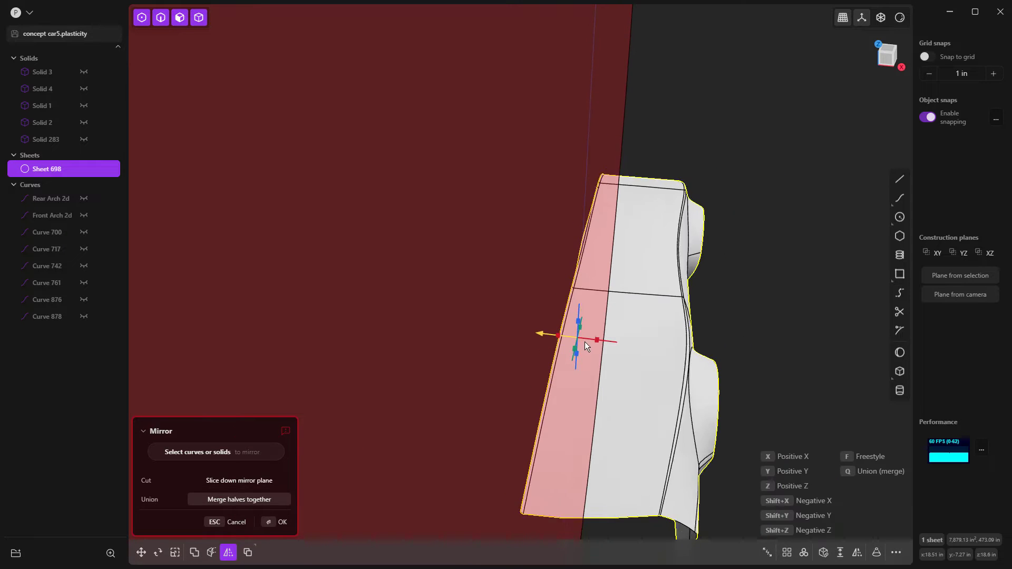
key("Return")
Check the G1 strip along the centreline and undo back to before the loft, with its profiles selected.
middle_click_drag(756, 286, 612, 229)
scroll(606, 246, "up", 3)
scroll(606, 248, "up", 10)
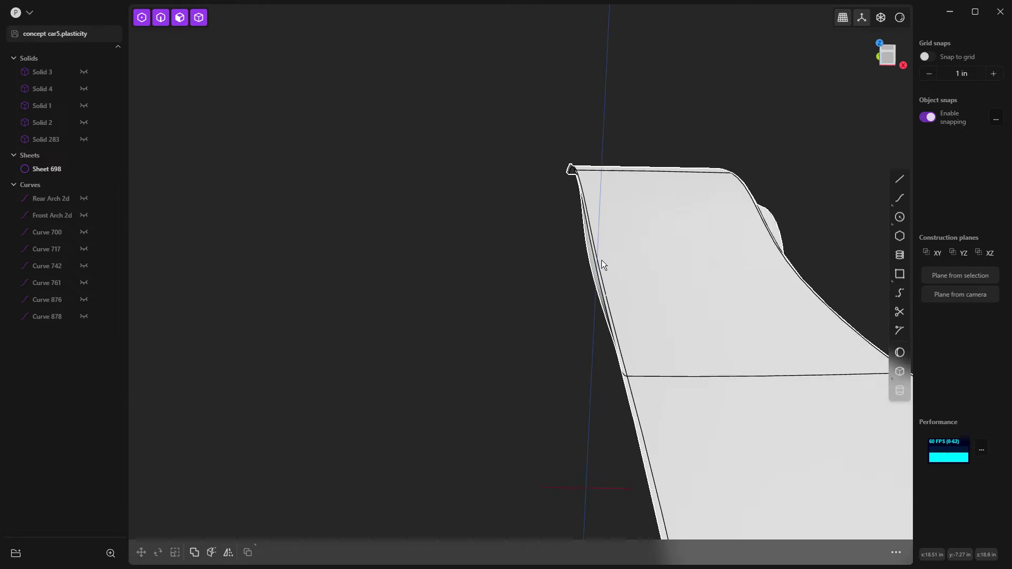
scroll(610, 250, "up", 5)
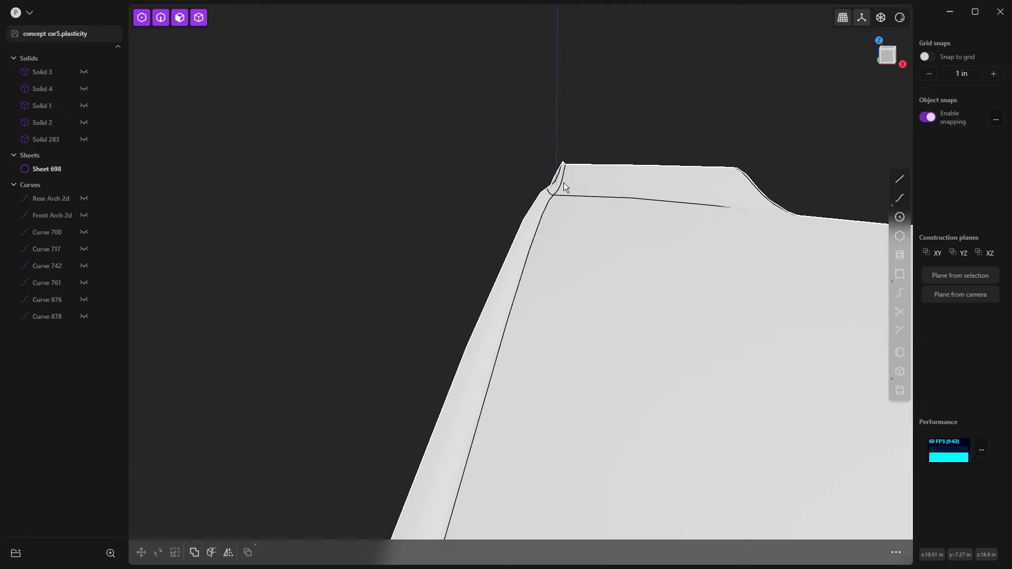
left_click(565, 186)
key("ctrl+d")
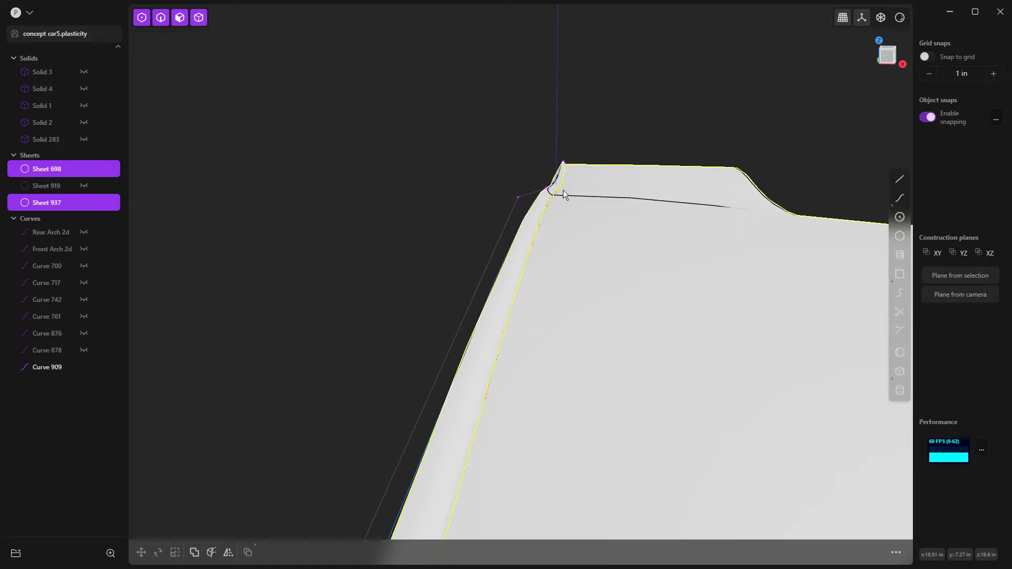
left_click(562, 190)
key("shift+e")
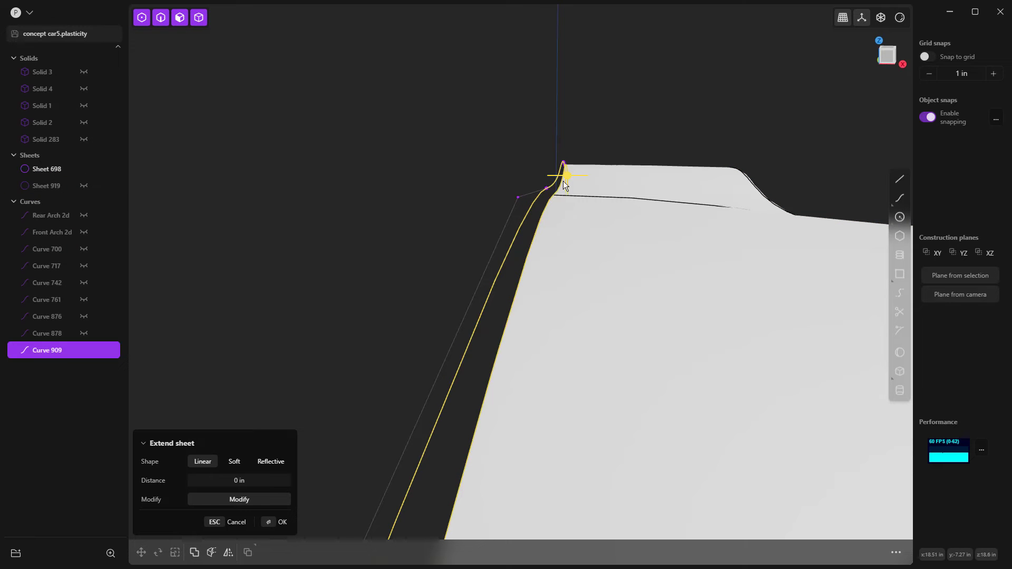
Loft a strip between the selected body edges and raised curve with G0 continuity, and delete the curve.
key("l")
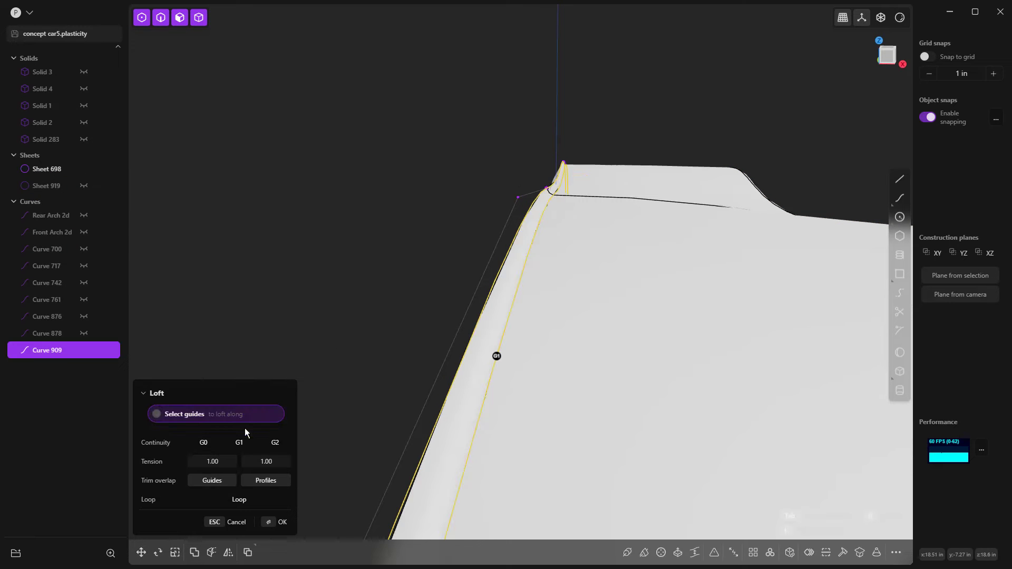
left_click(496, 356)
left_click(521, 336)
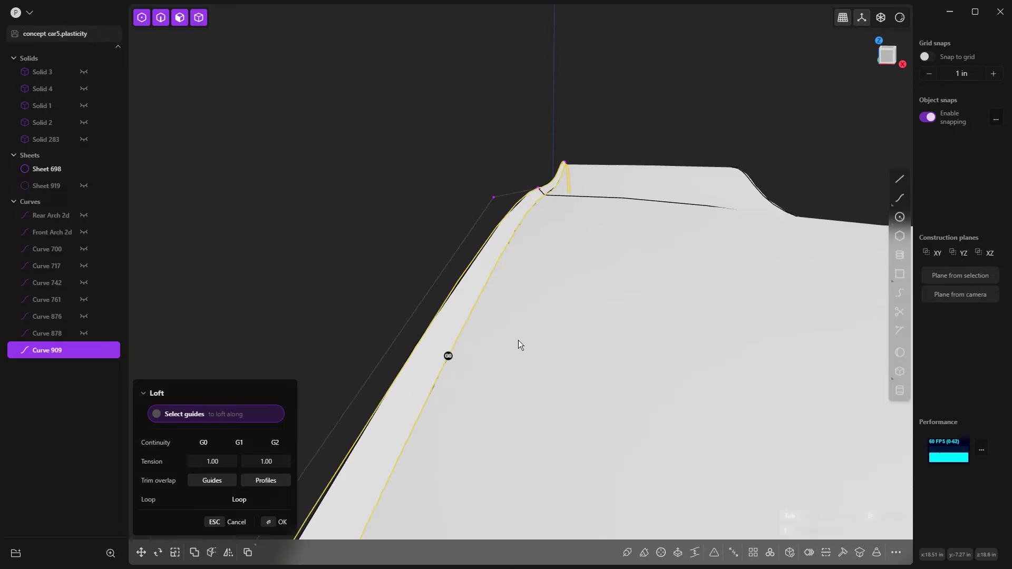
key("Return")
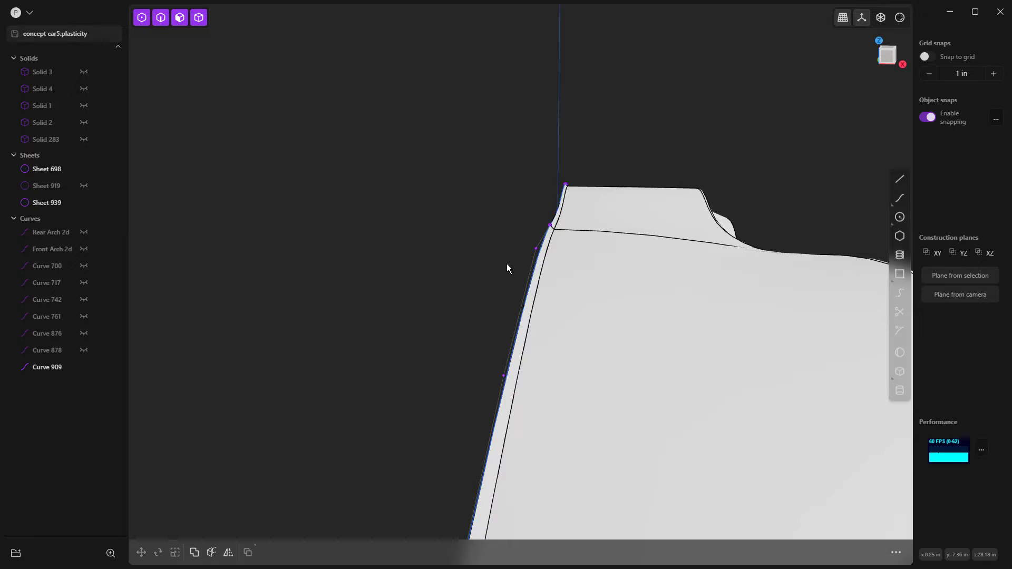
left_click(531, 269)
key("Delete")
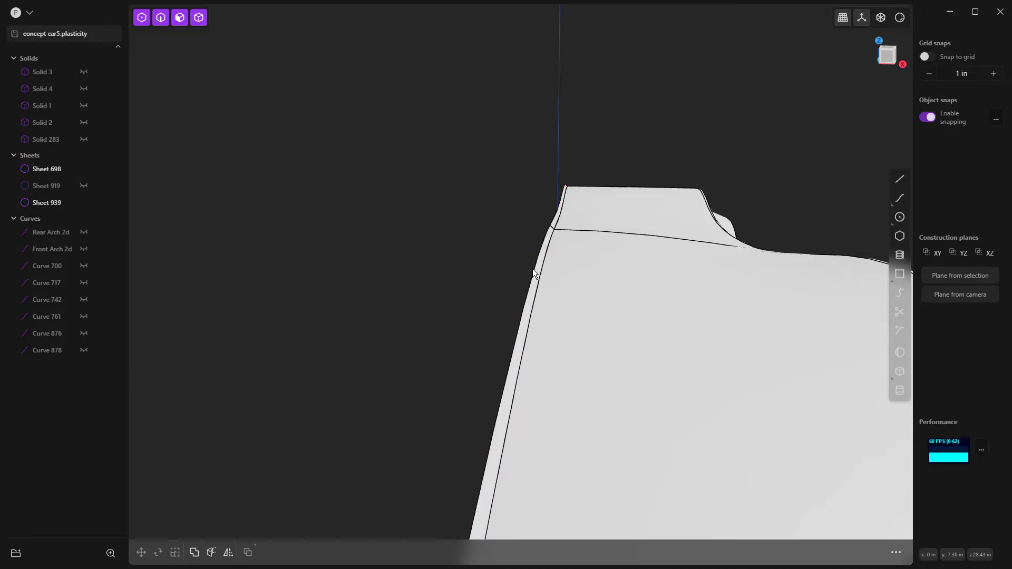
Join the G0 lofted strip to the body half and delete the hidden leftover sheet.
left_click(578, 253)
left_click(578, 253, "shift")
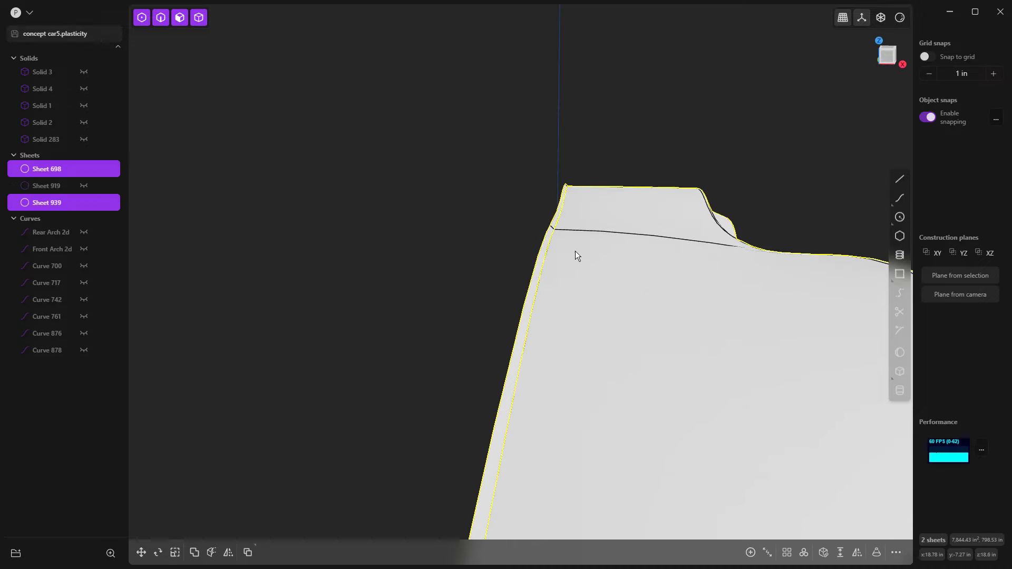
key("Delete")
left_click(43, 169)
key("Delete")
Mirror the body half along X across the centre plane to create the opposite half.
scroll(317, 116, "down", 5)
left_click(467, 196)
left_click(228, 553)
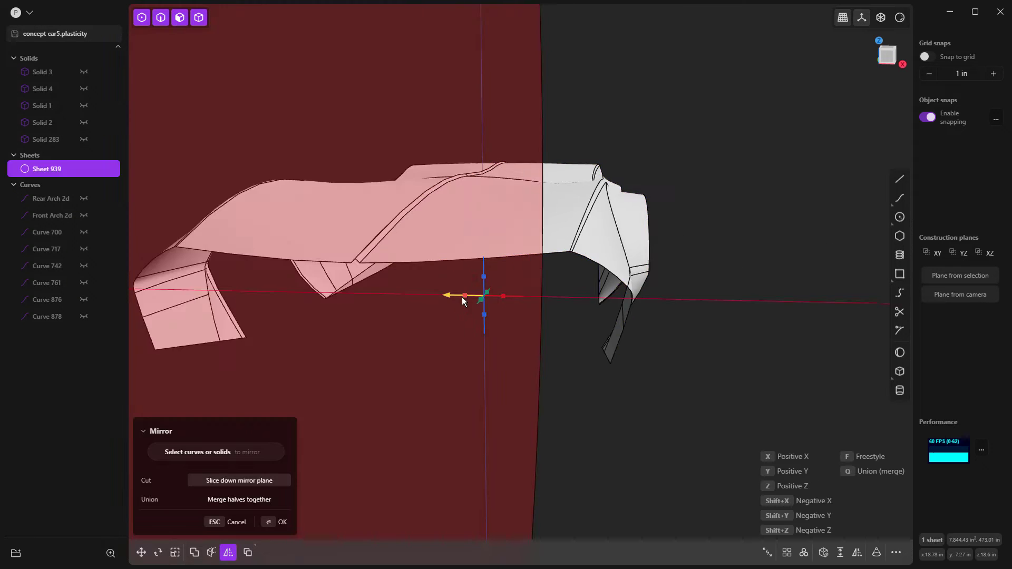
key("KP_1")
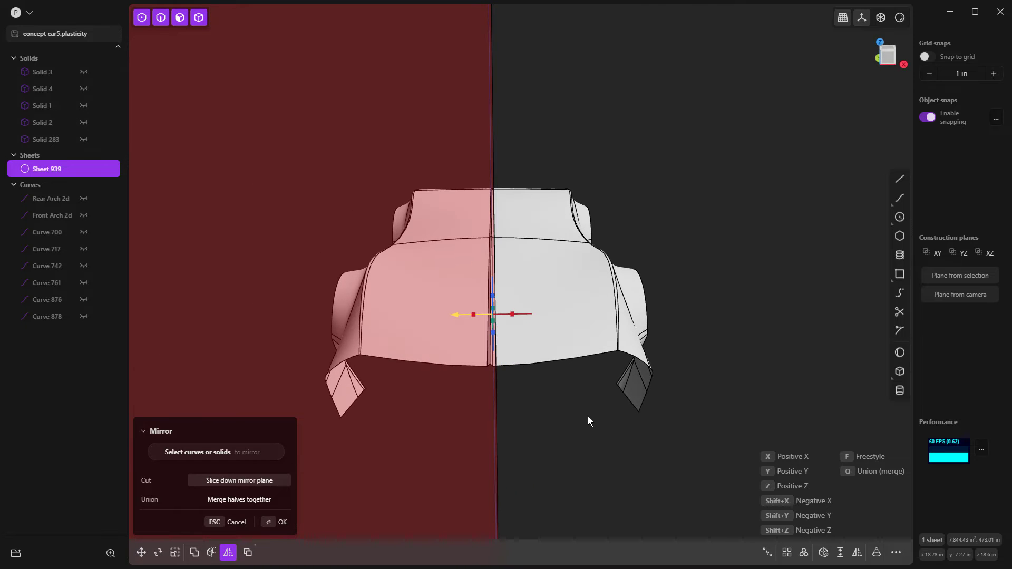
key("Return")
scroll(490, 364, "up", 5)
scroll(598, 276, "down", 3)
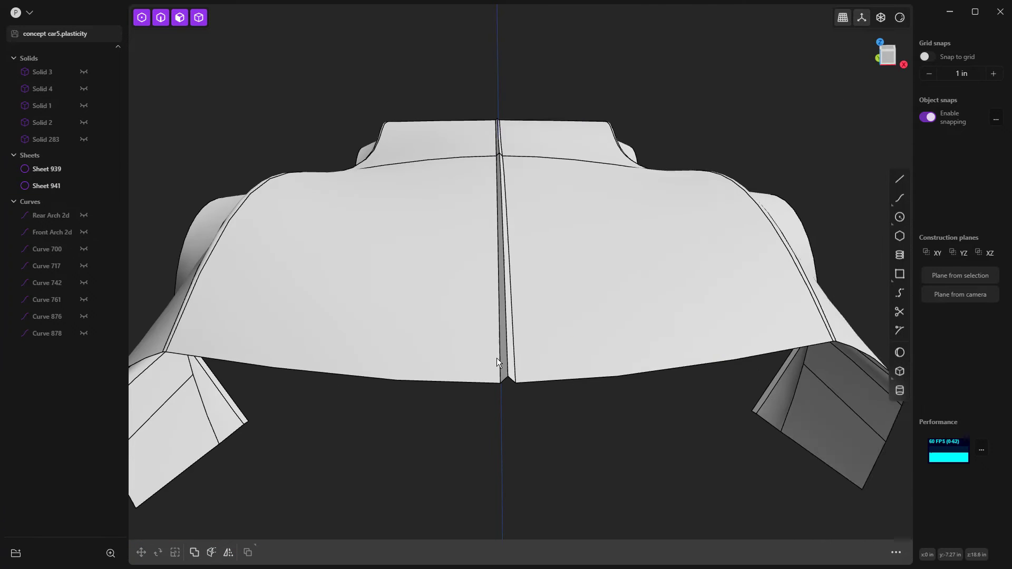
Join the two mirrored body halves into one sheet.
left_click(598, 277)
left_click(422, 263, "shift")
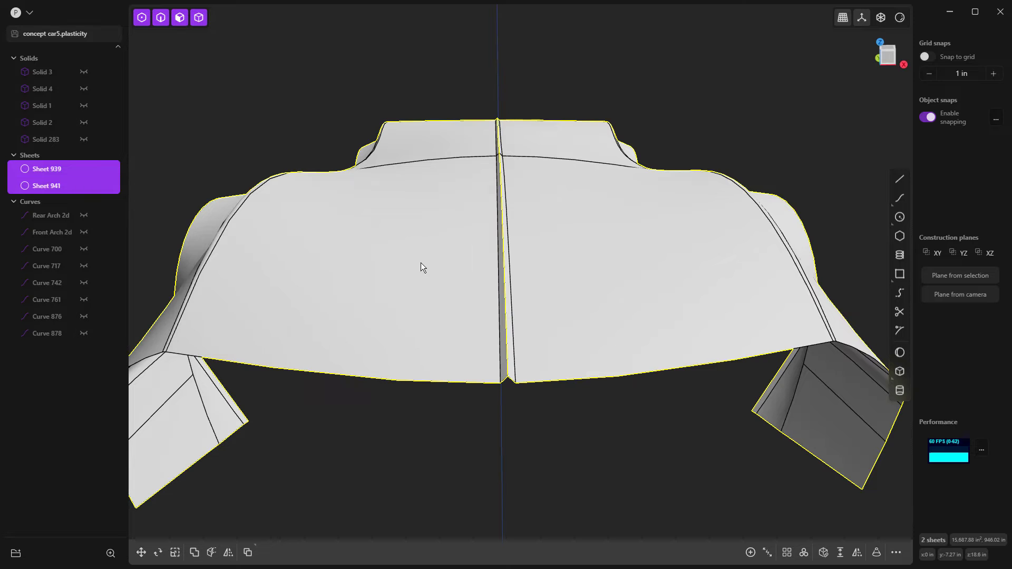
key("j")
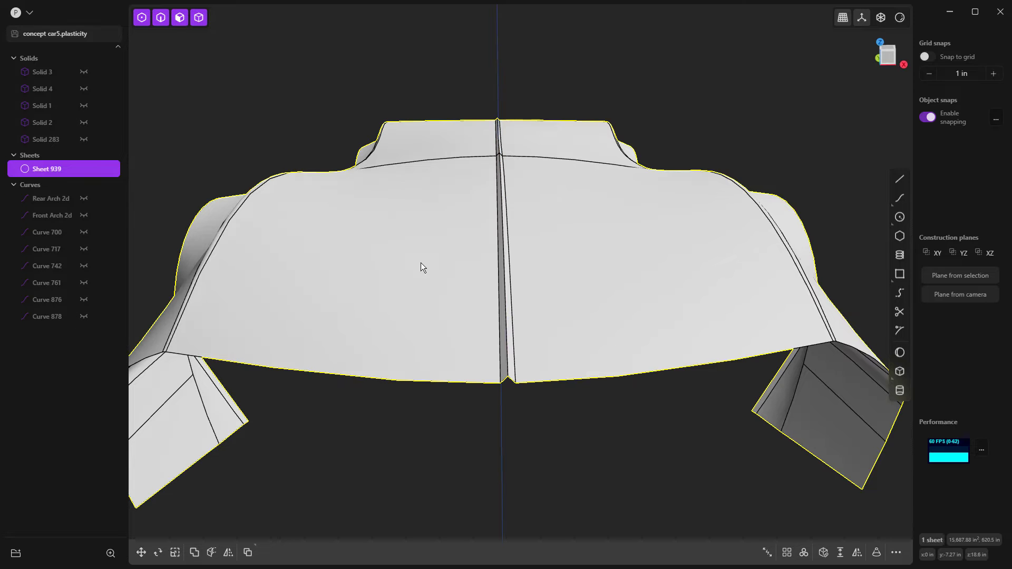
left_click(527, 392)
Fillet both base edges of the raised centreline ridge at 0.441 in with a G2 shape.
middle_click_drag(519, 349, 499, 186)
scroll(480, 146, "up", 8)
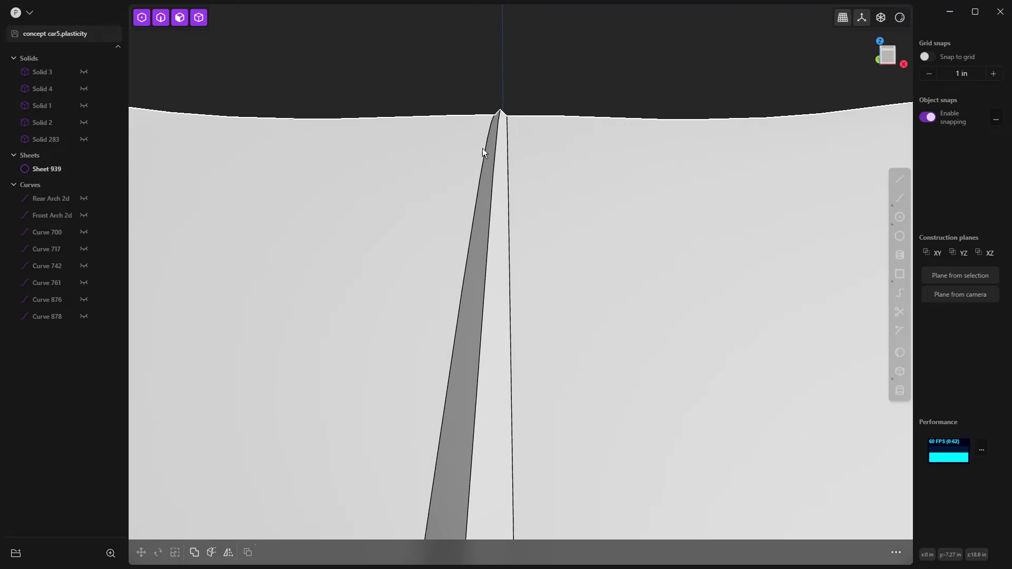
left_click(508, 164)
key("f")
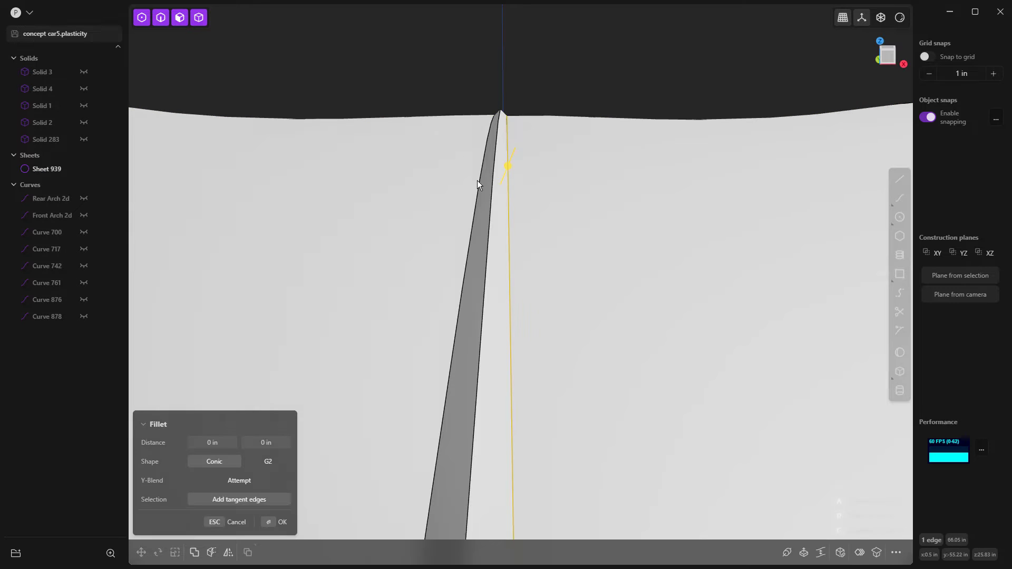
left_click_drag(480, 179, 475, 171)
left_click(268, 461)
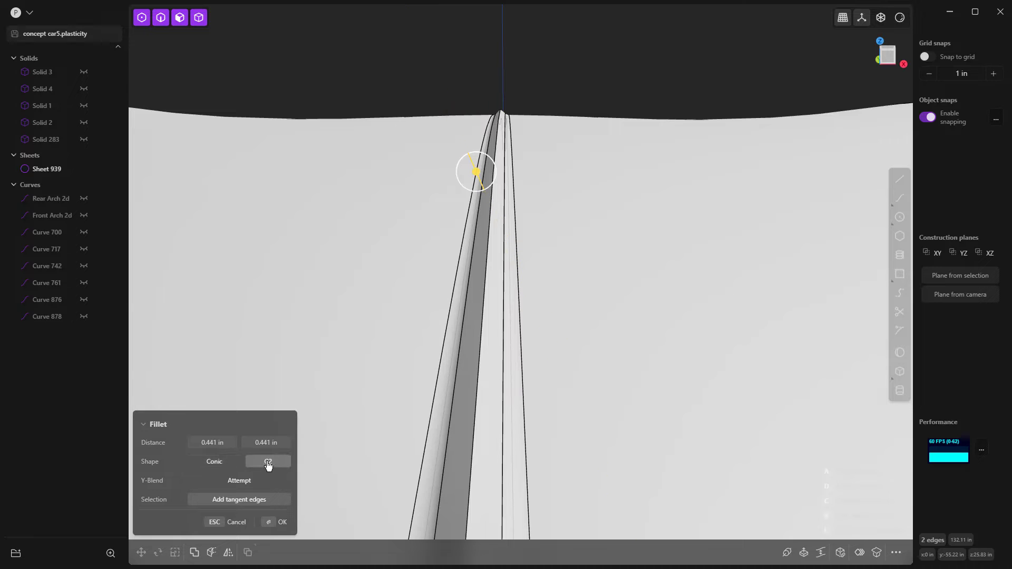
scroll(485, 219, "down", 3)
key("Return")
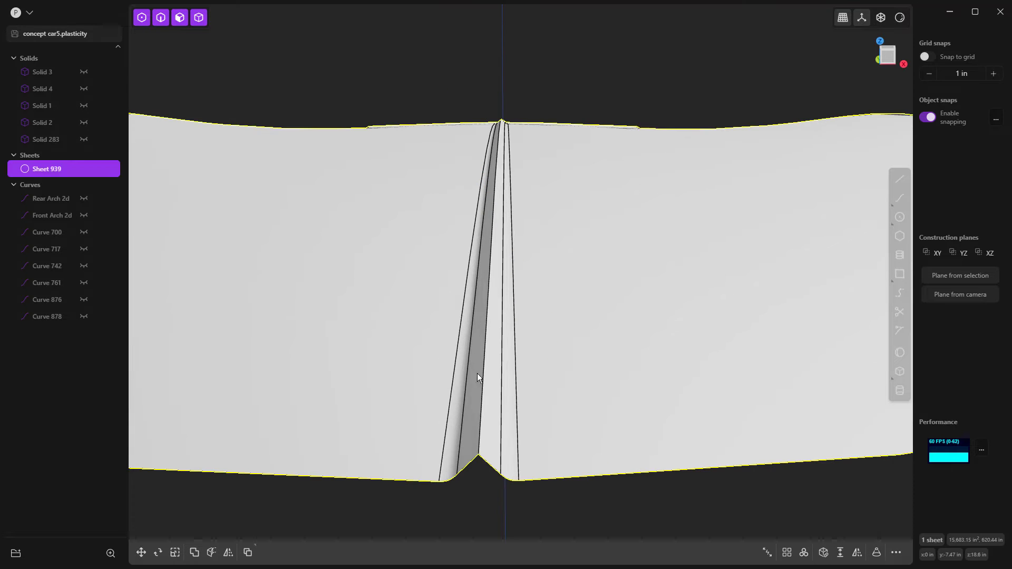
Fillet the sharp crest edge of the centreline ridge at 0.392 in with a G2 shape.
left_click(484, 364)
key("f")
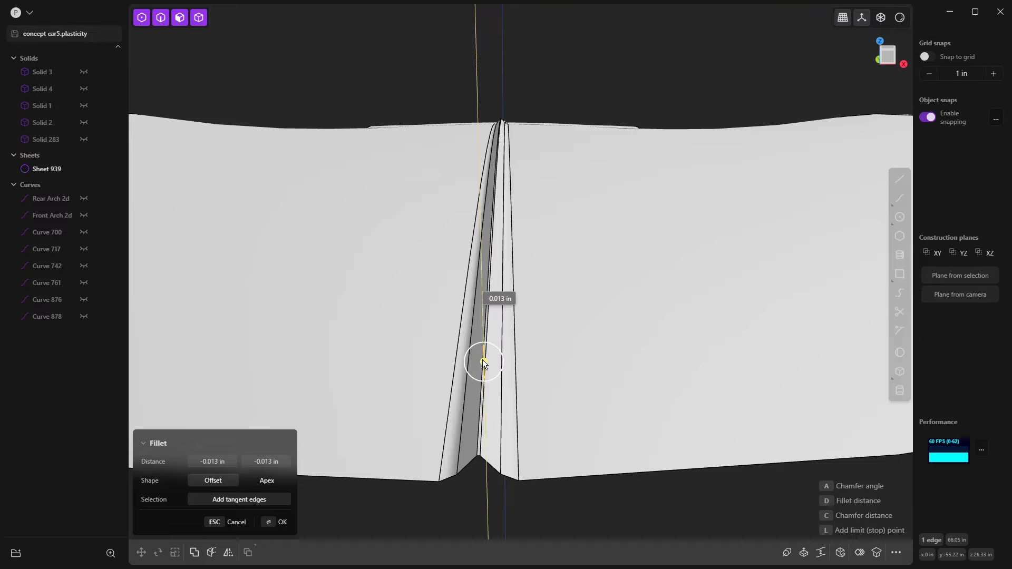
left_click_drag(482, 357, 481, 352)
left_click(278, 463)
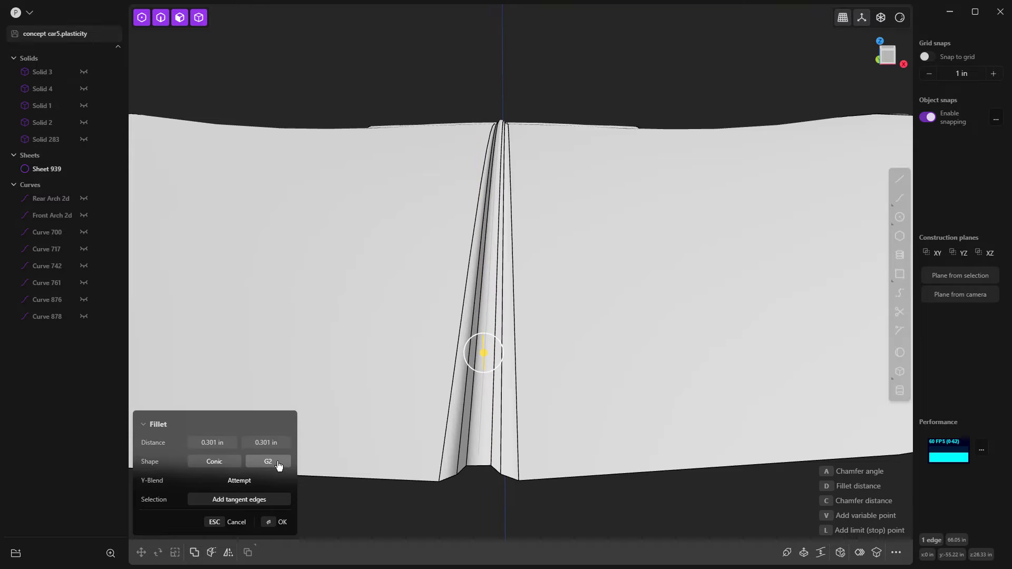
left_click_drag(488, 351, 482, 349)
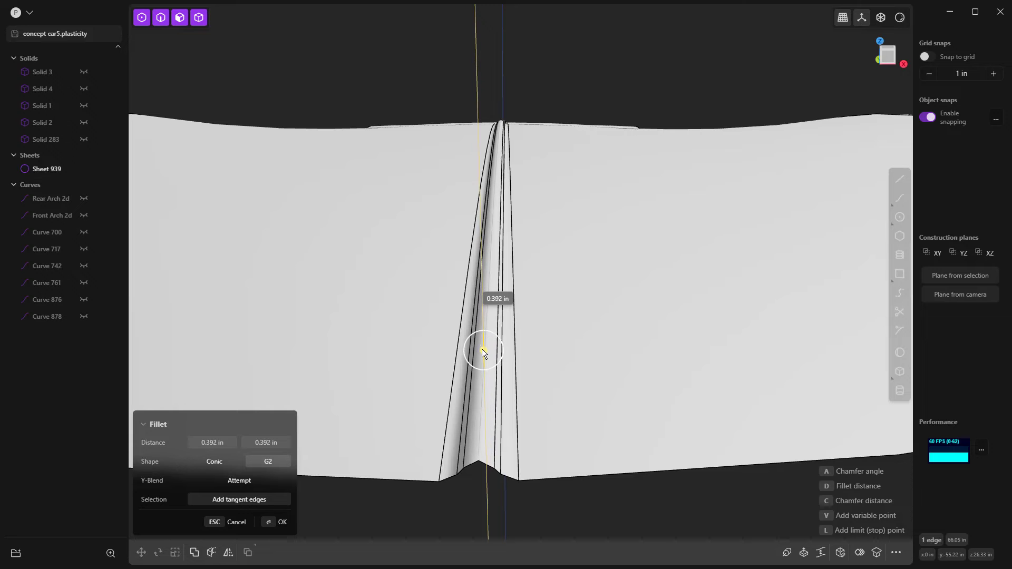
key("Return")
Display the body in the glossy red material without edges and examine the centreline ridge up close and from above.
scroll(529, 67, "down", 5)
scroll(529, 67, "down", 3)
middle_click_drag(561, 214, 541, 226)
left_click(899, 20)
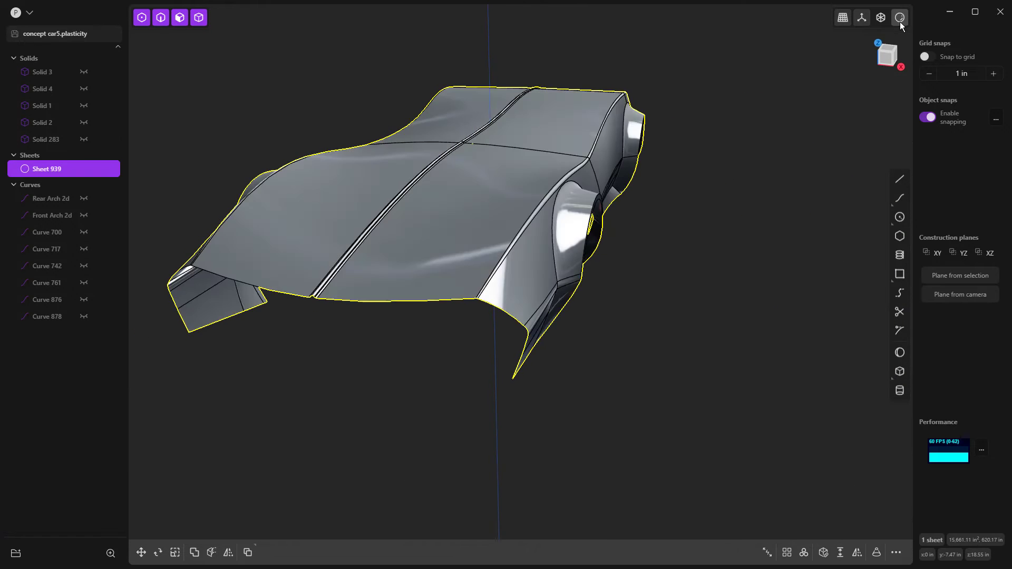
left_click(899, 19)
left_click(875, 61)
left_click(900, 18)
left_click(844, 132)
left_click(780, 164)
middle_click_drag(780, 163, 736, 221)
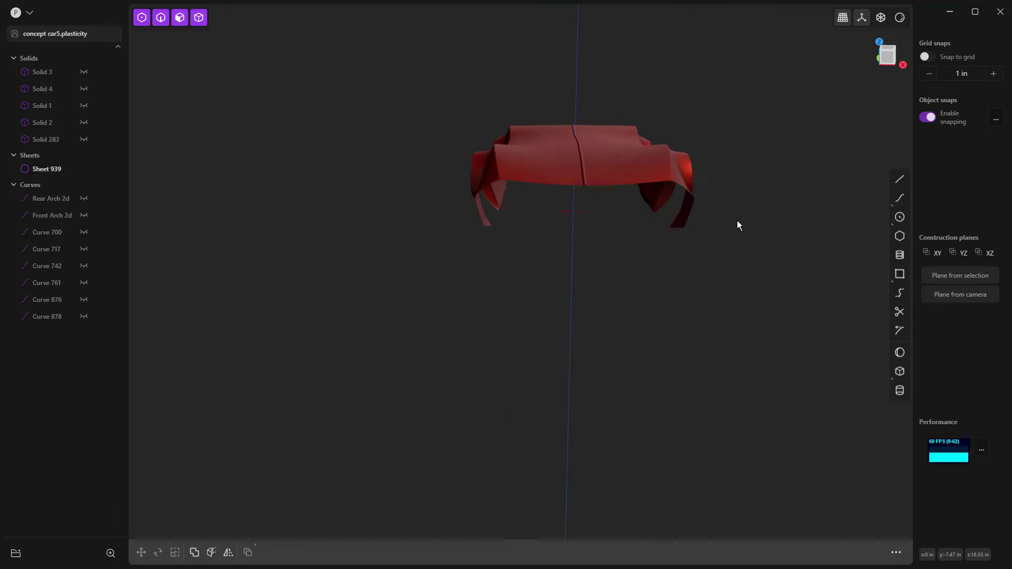
scroll(579, 145, "up", 6)
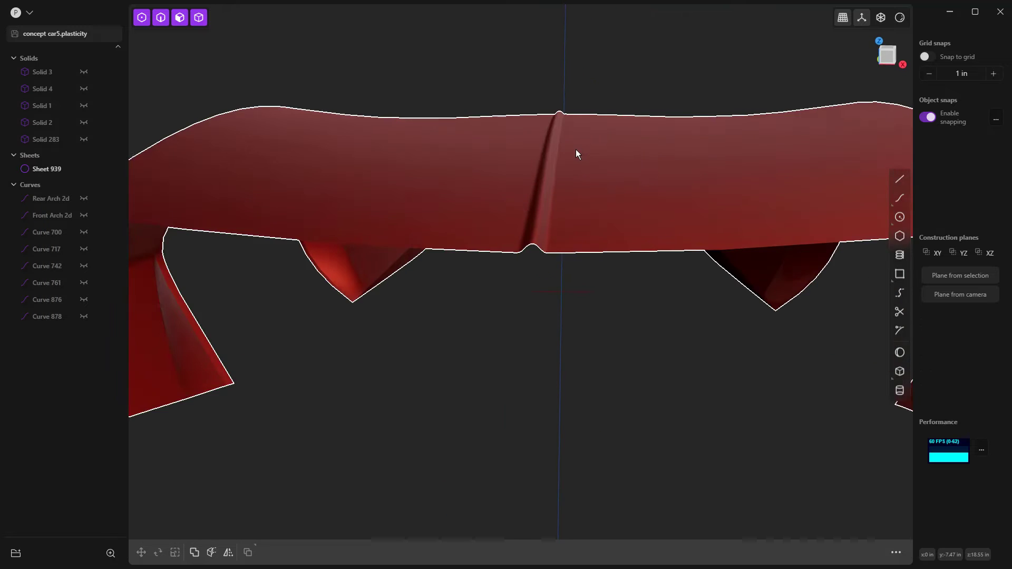
scroll(562, 167, "up", 3)
scroll(561, 167, "down", 6)
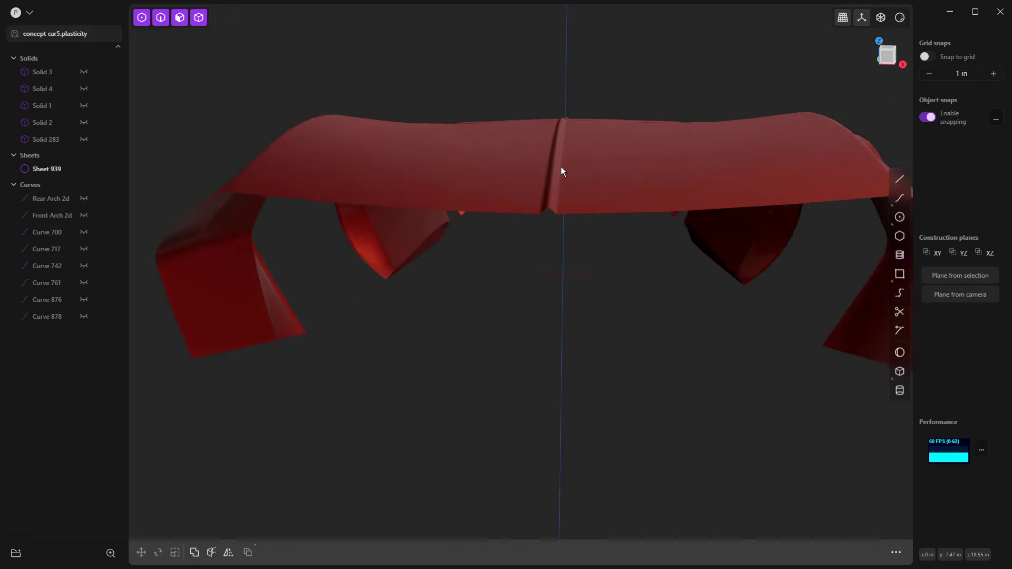
middle_click_drag(565, 168, 557, 275)
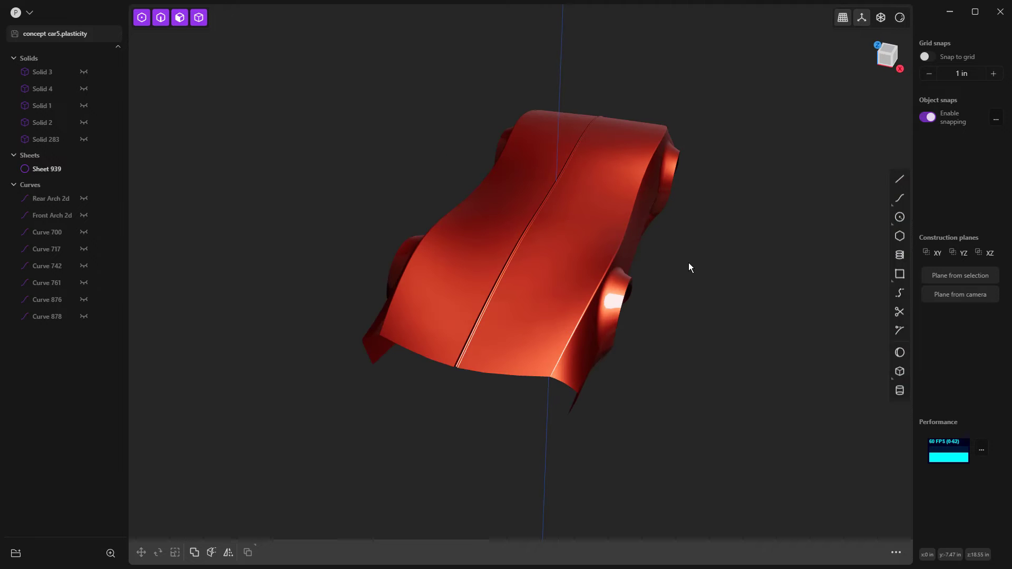
Undo the ridge fillets, the mirroring and the joins back to the separate lofted centre strip with its guide curve restored.
key("f")
key("Escape")
key("ctrl+z")
key("ctrl+z")
key("ctrl+z")
key("ctrl+z")
key("ctrl+z")
key("ctrl+z")
key("ctrl+z")
key("ctrl+z")
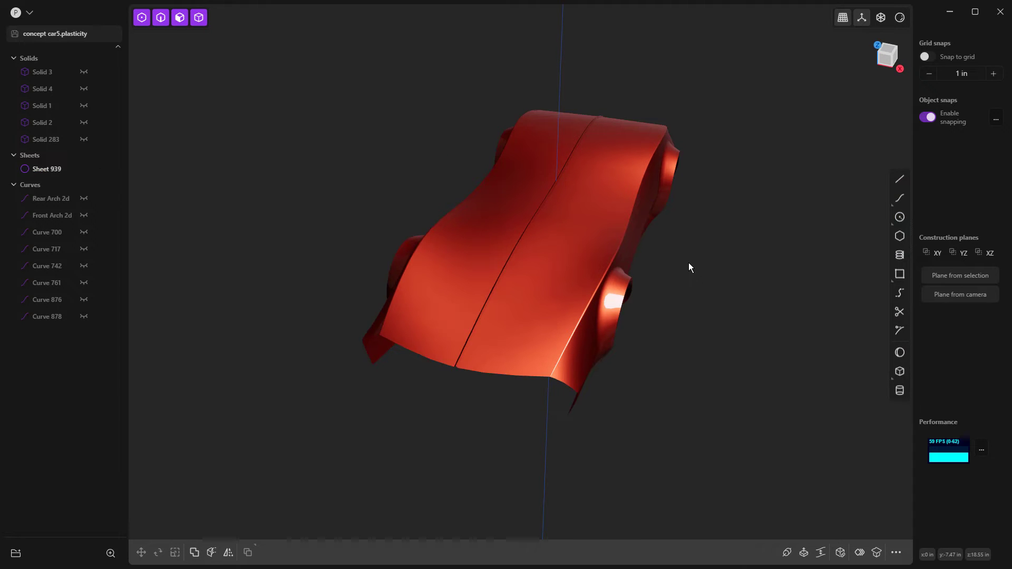
key("ctrl+z")
key("ctrl+z")
key("ctrl+z")
key("ctrl+z")
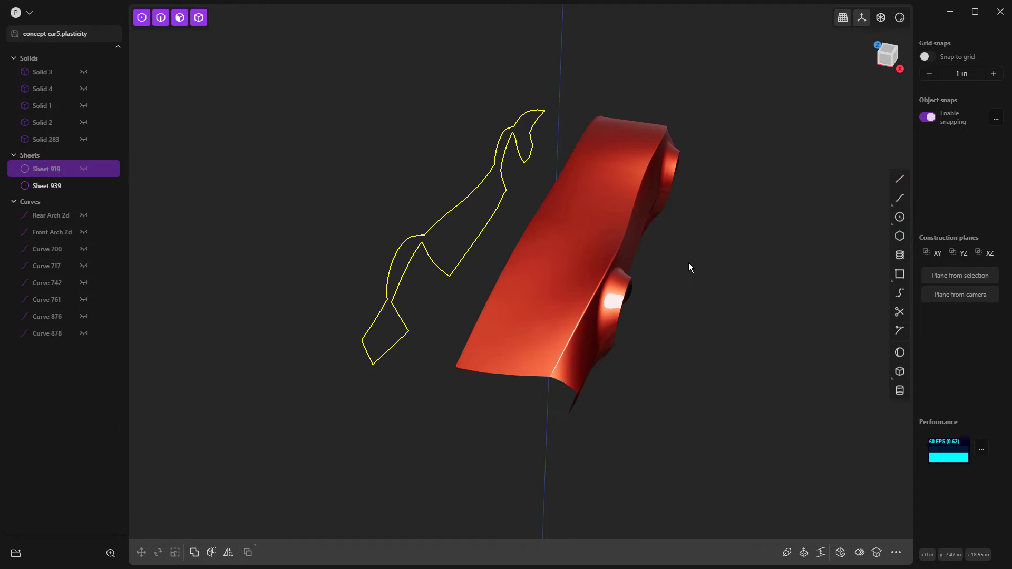
key("ctrl+z")
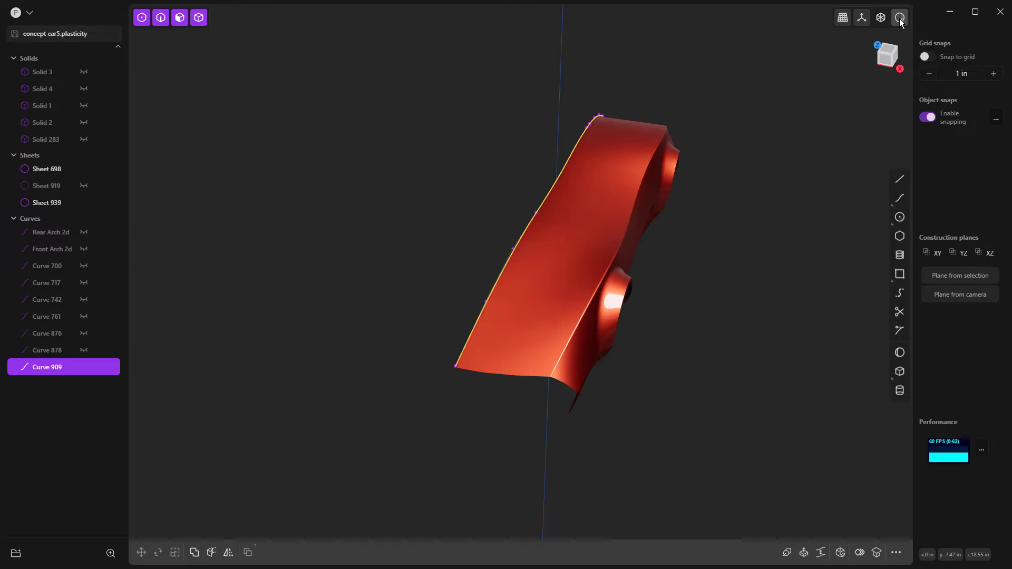
Show the surface edges again and switch the body's shading to the grey material with a warm highlight.
left_click(898, 18)
left_click(837, 132)
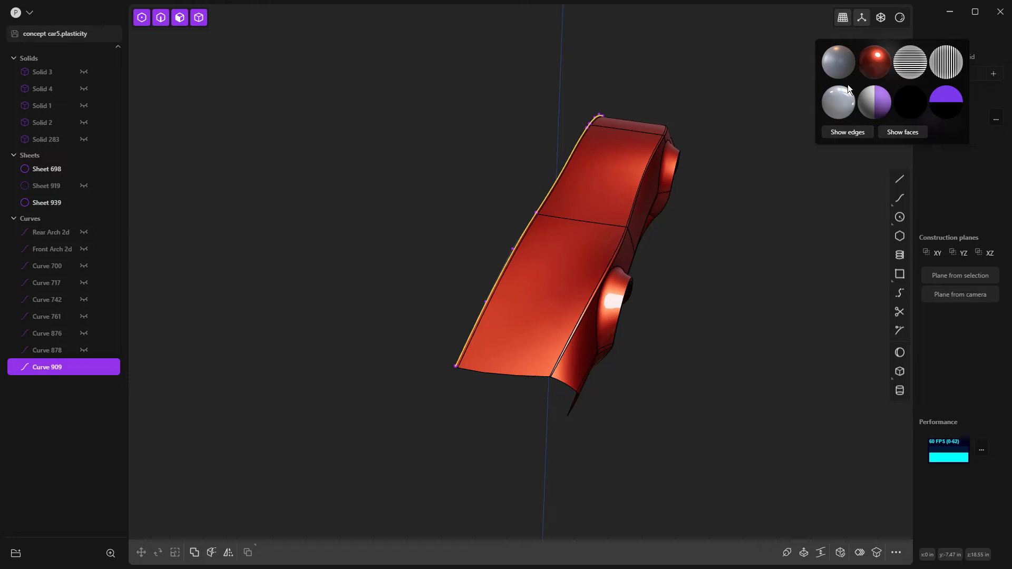
left_click(842, 70)
Delete the narrow lofted strip between the body half's inner edge and the centreline curve.
scroll(513, 337, "up", 3)
left_click(469, 358)
scroll(482, 369, "up", 5)
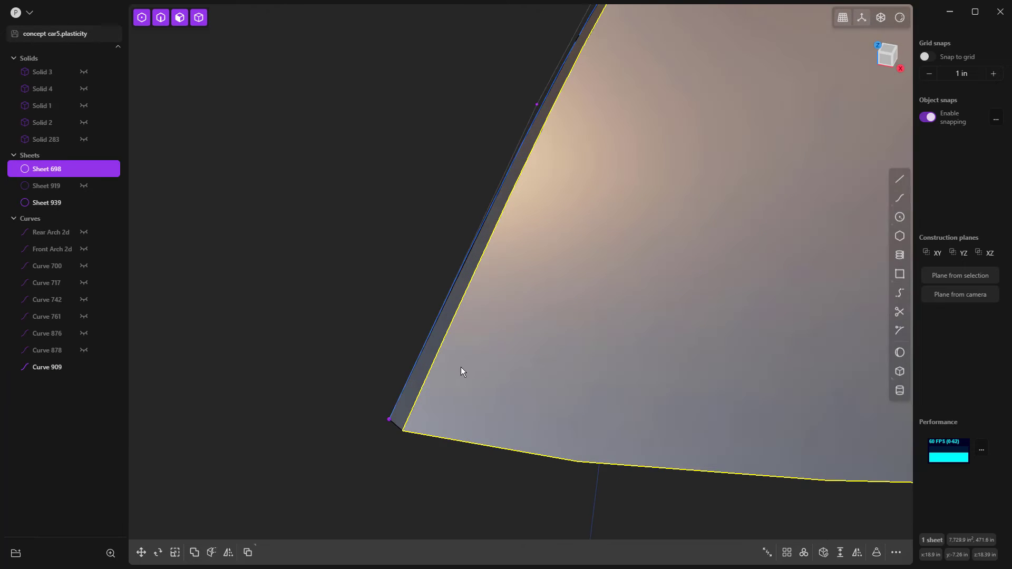
left_click(427, 370)
key("Delete")
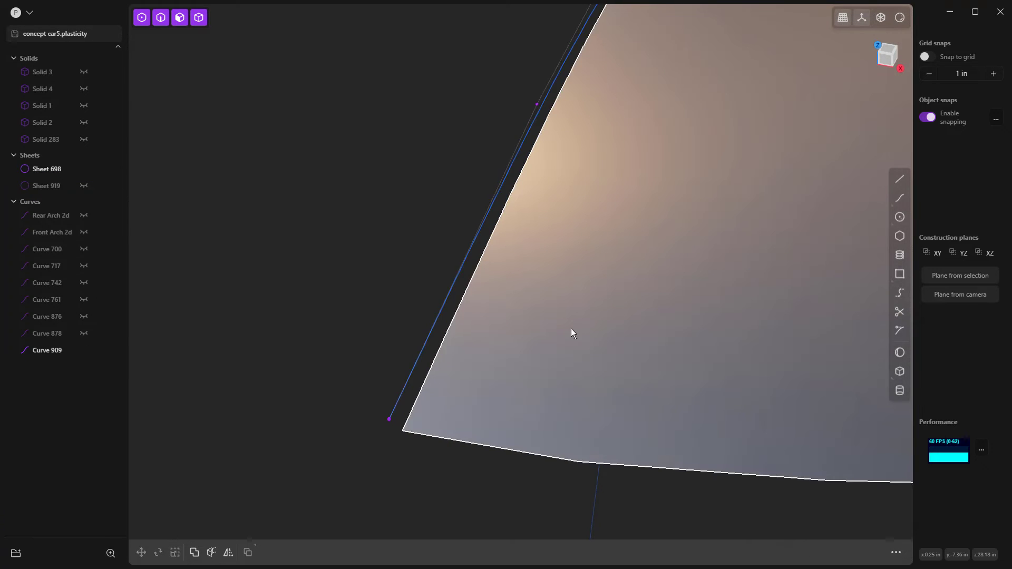
Draw a vertical line about 46.9 in long from the origin past the top of the body in the Front view.
scroll(554, 337, "down", 5)
key("KP_1")
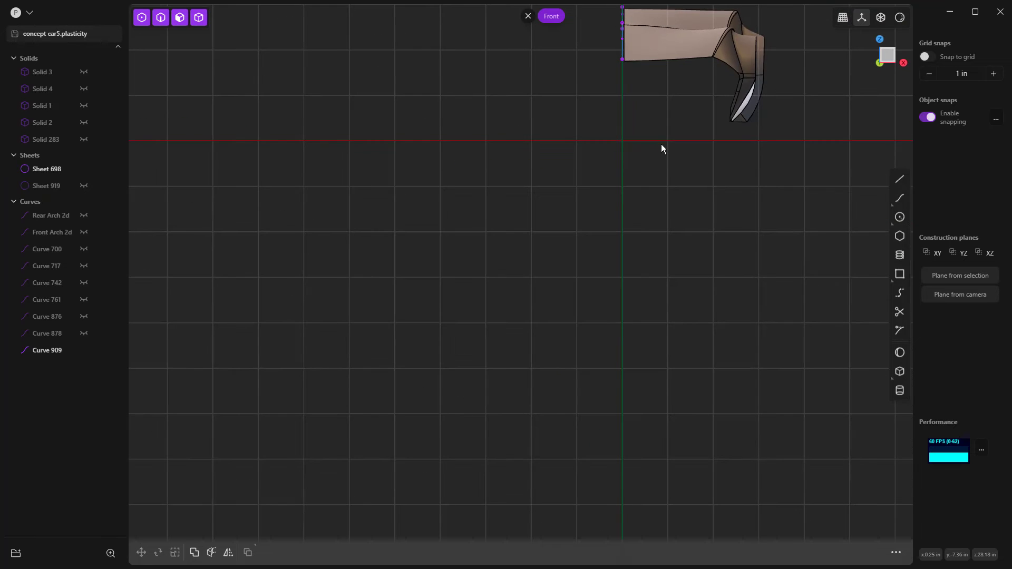
middle_click_drag(661, 132, 636, 267, "shift")
key("l")
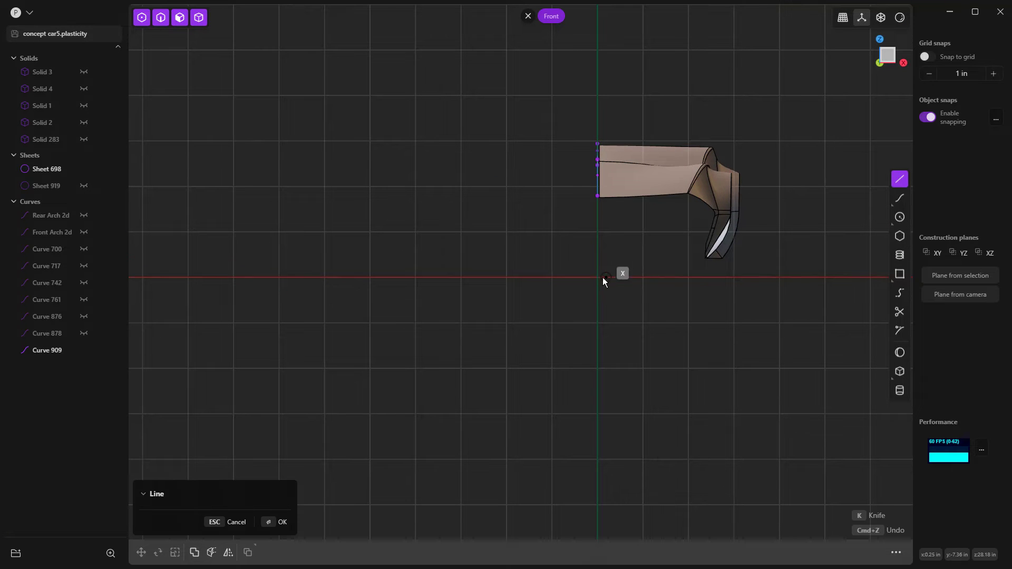
left_click(601, 276)
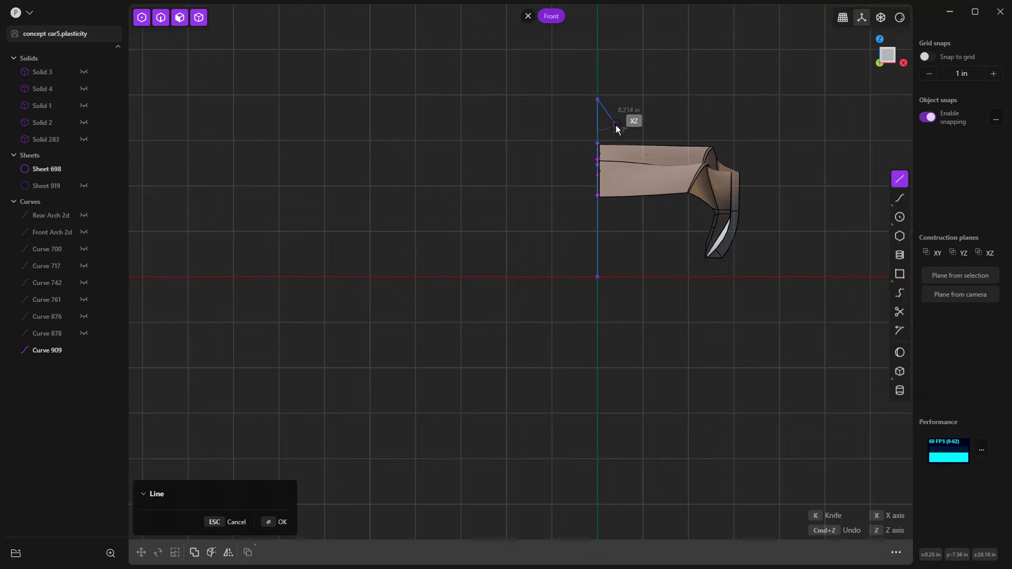
left_click(607, 119)
Move the vertical line 2 in along X so it crosses the body half beside the centreline.
scroll(611, 124, "up", 2)
key("g")
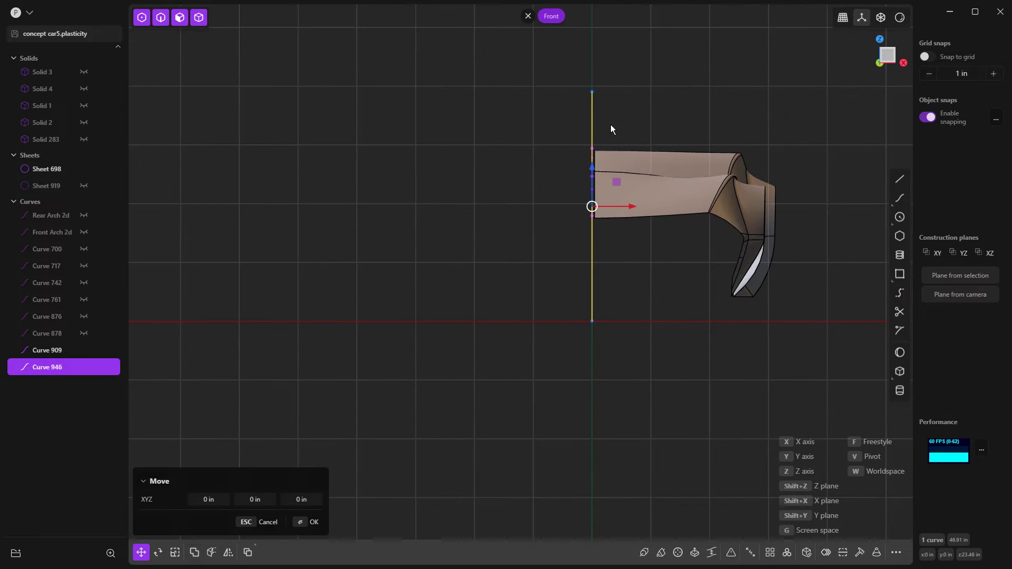
key("x")
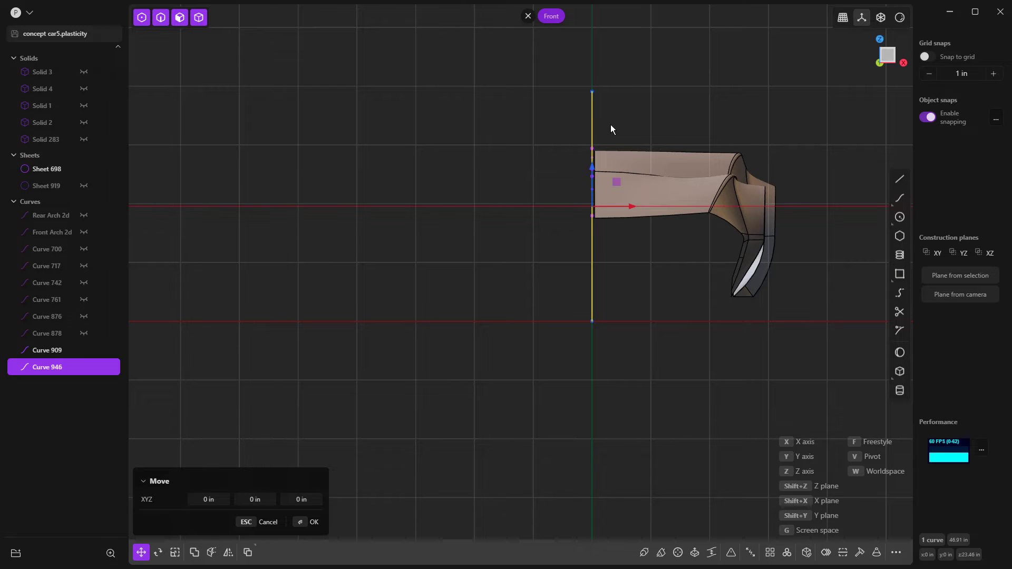
type("2")
key("Return")
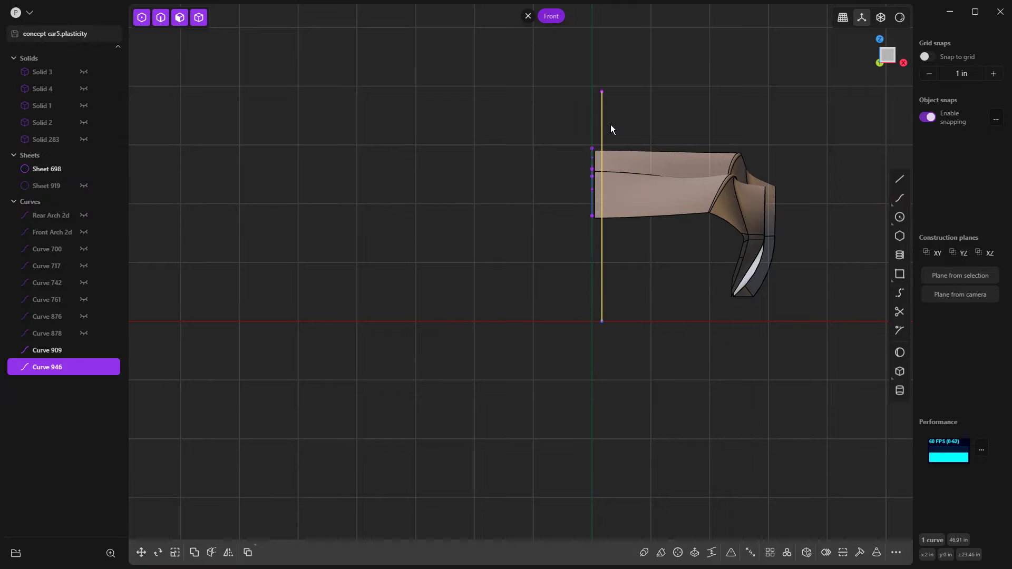
Cut the body half with the vertical line.
scroll(601, 150, "up", 3)
scroll(602, 151, "up", 3)
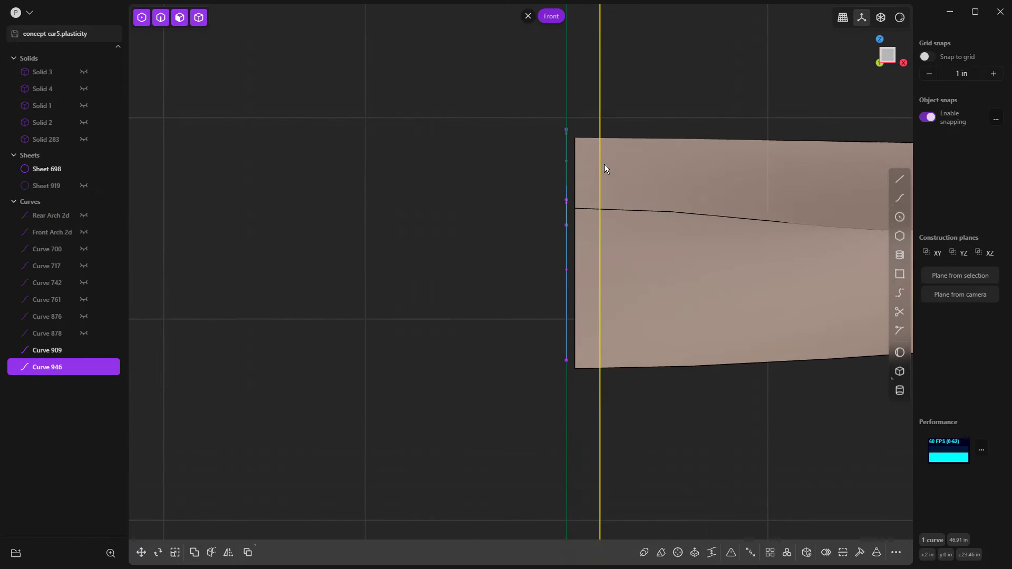
key("c")
left_click(589, 159)
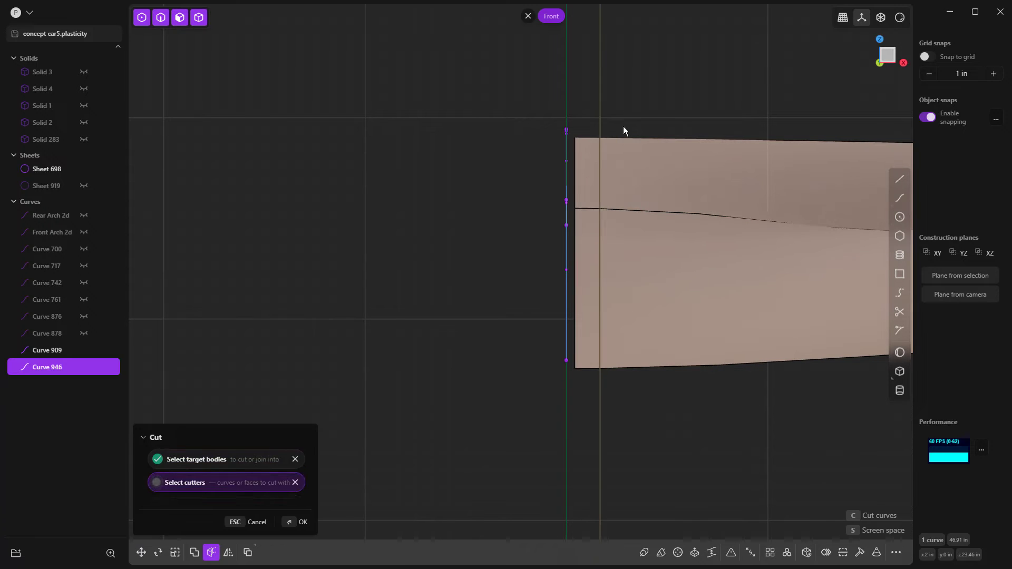
key("Return")
Delete the narrow cut-off pieces along the centreline and the vertical cutting line.
left_click(584, 150)
key("o")
key("Escape")
left_click(587, 218)
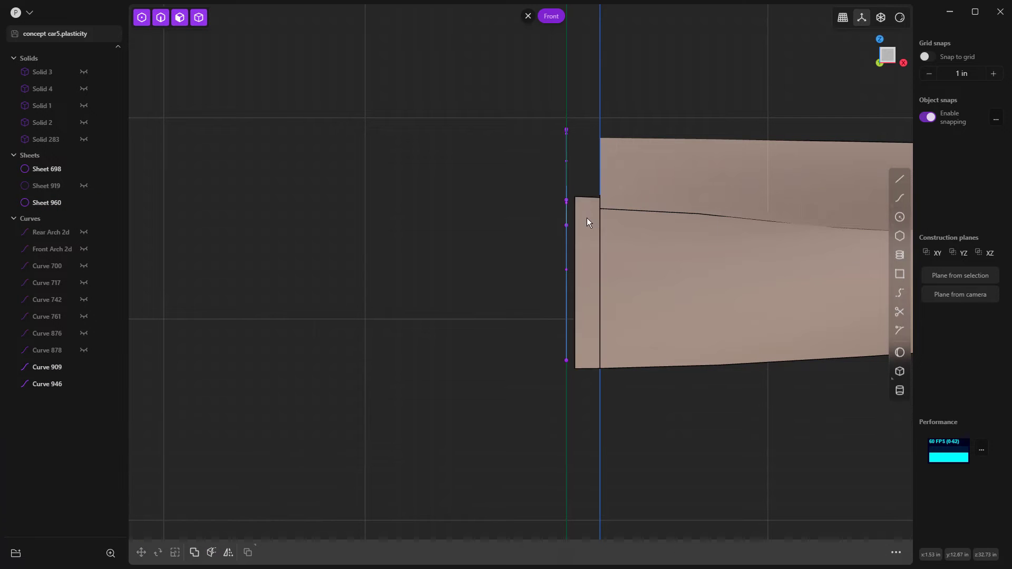
key("Delete")
left_click(603, 115)
key("Delete")
Move the centreline curve by -0.25 in along Z.
middle_click_drag(588, 213, 560, 229)
left_click(552, 193)
middle_click_drag(697, 112, 578, 134)
key("g")
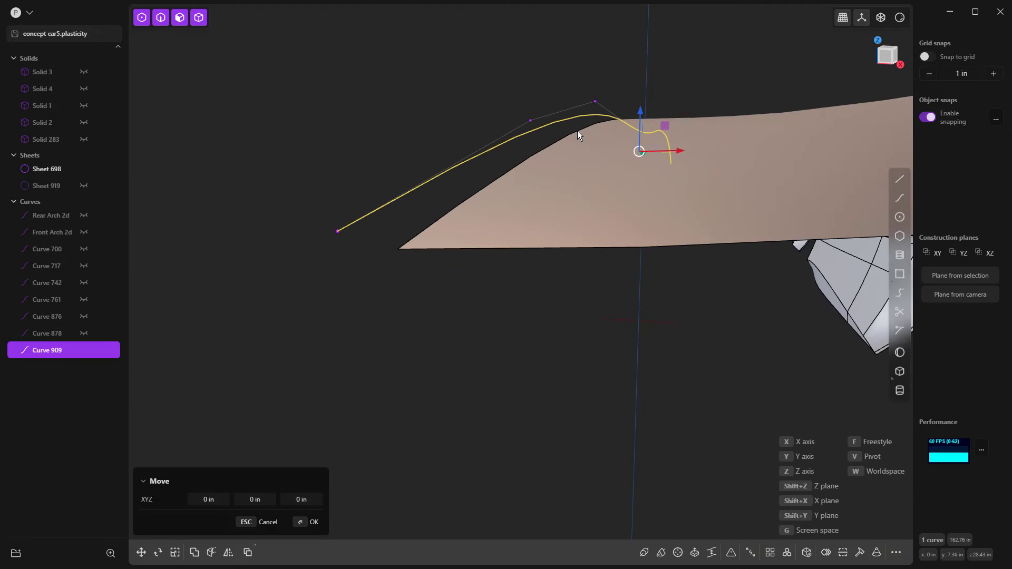
key("z")
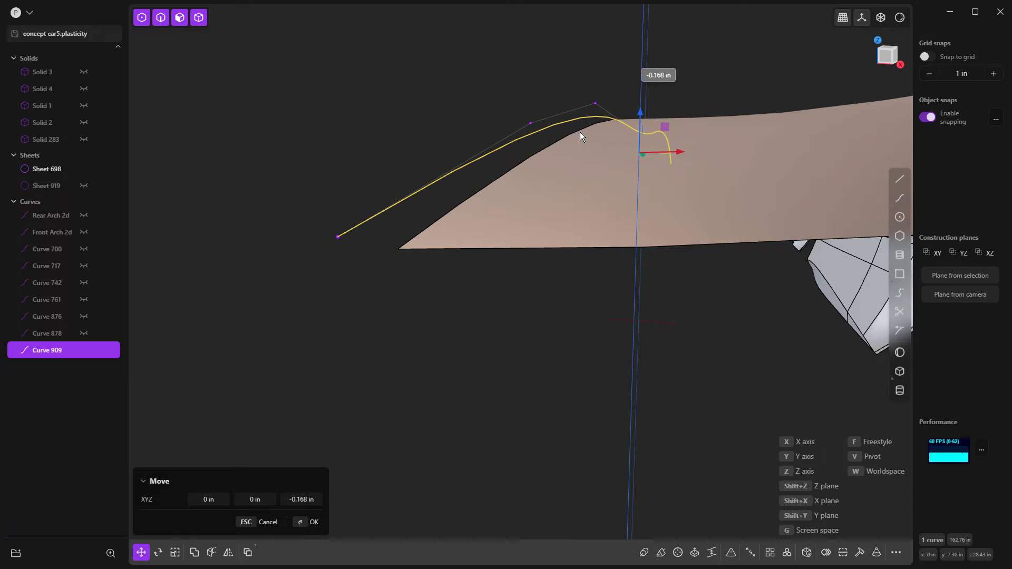
key("Tab")
key("Tab")
key("Tab")
type("-0.25")
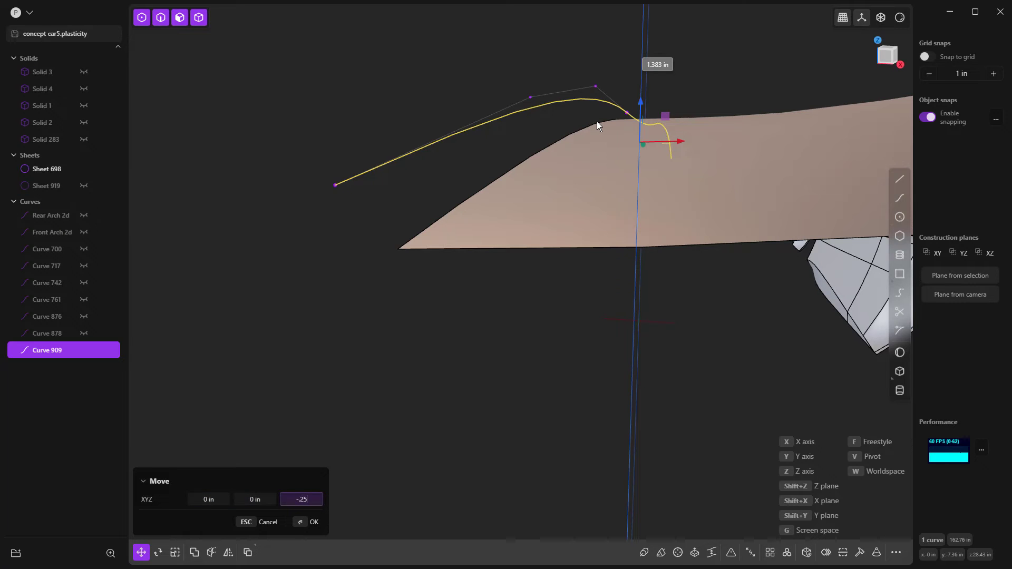
key("Tab")
key("Return")
Loft a strip from the body half's three inner edges to the centreline curve with G1 continuity at the body.
middle_click_drag(597, 109, 601, 168)
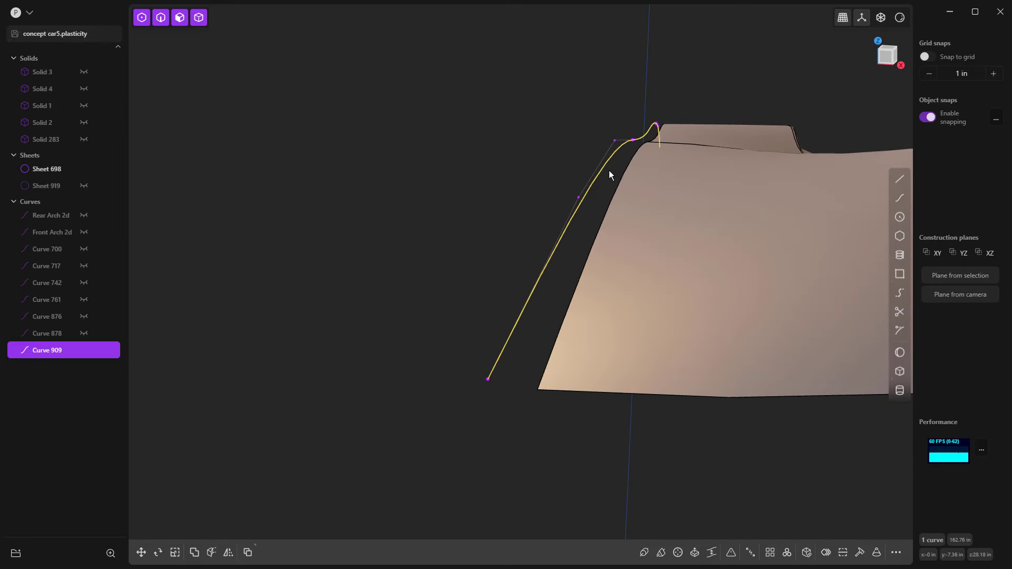
key("Escape")
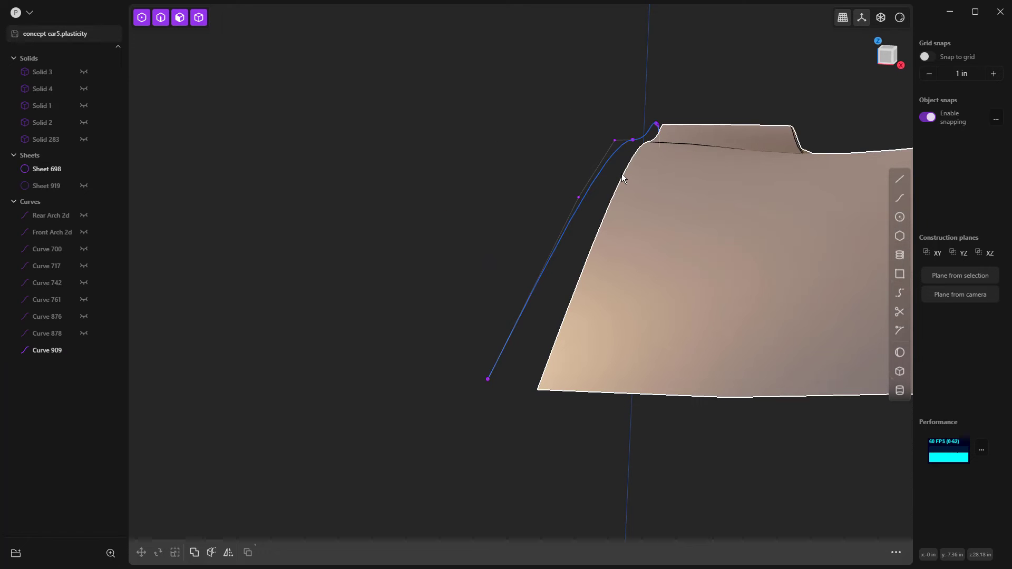
key("2")
left_click(622, 175)
key("e")
middle_click_drag(663, 134, 801, 63)
left_click(807, 49, "shift")
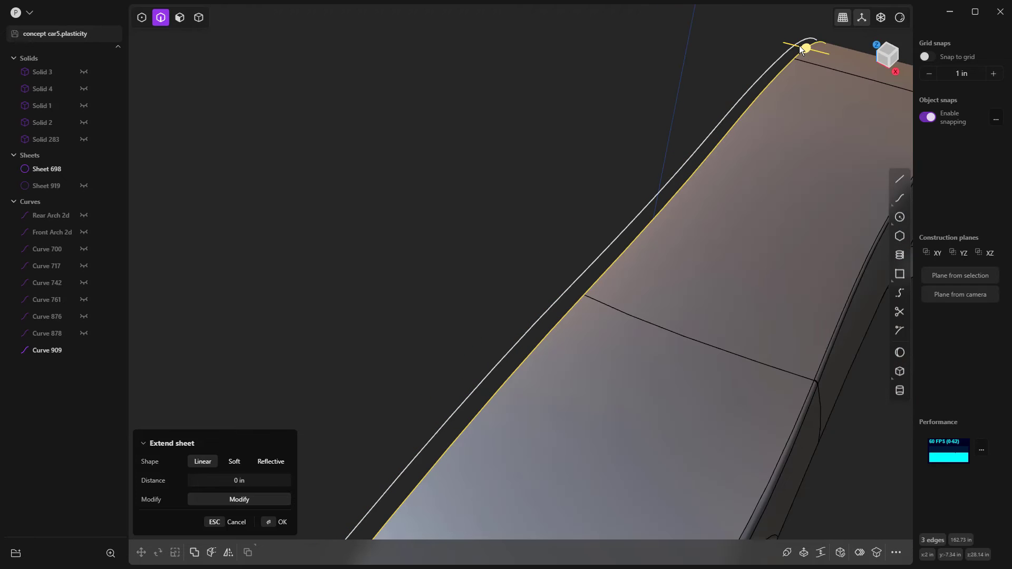
left_click(781, 59, "shift")
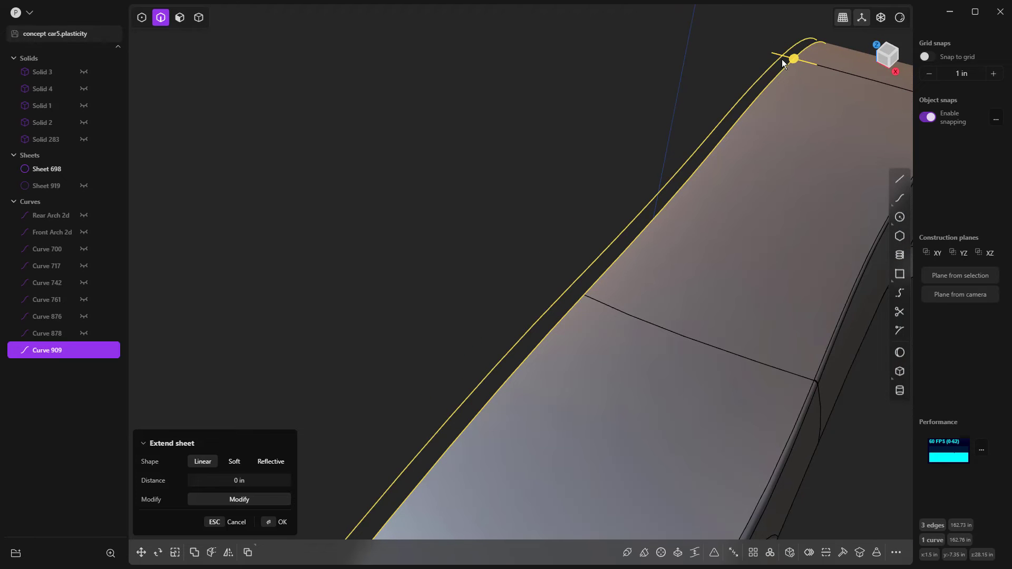
key("l")
mouse_move(782, 59)
middle_mouse_down()
mouse_move(786, 129)
mouse_move(815, 92)
middle_mouse_up()
scroll(658, 136, "up", 5)
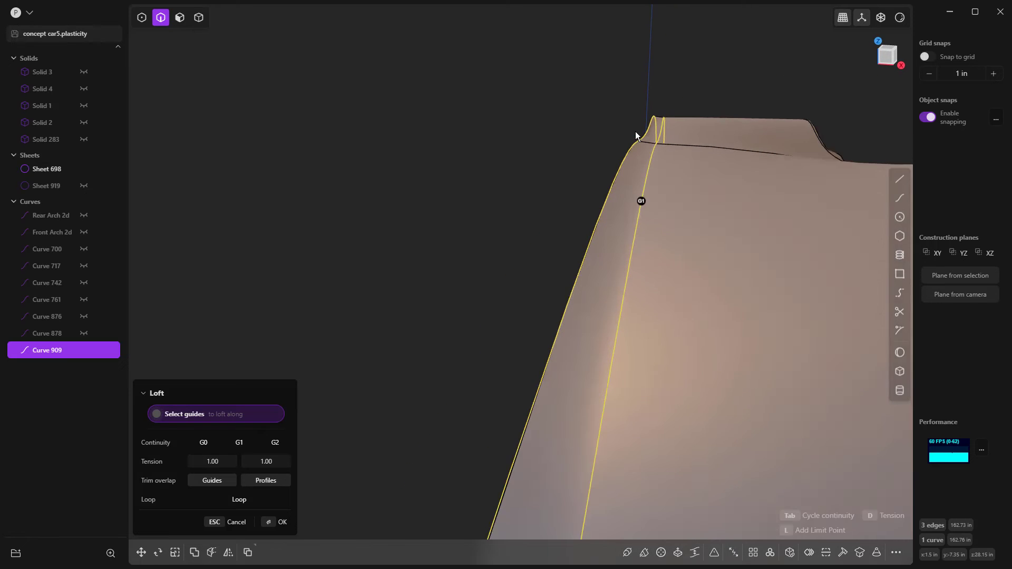
scroll(638, 132, "up", 2)
mouse_move(645, 132)
middle_mouse_down()
mouse_move(658, 127)
mouse_move(648, 129)
middle_mouse_up()
scroll(626, 133, "down", 3)
key("Return")
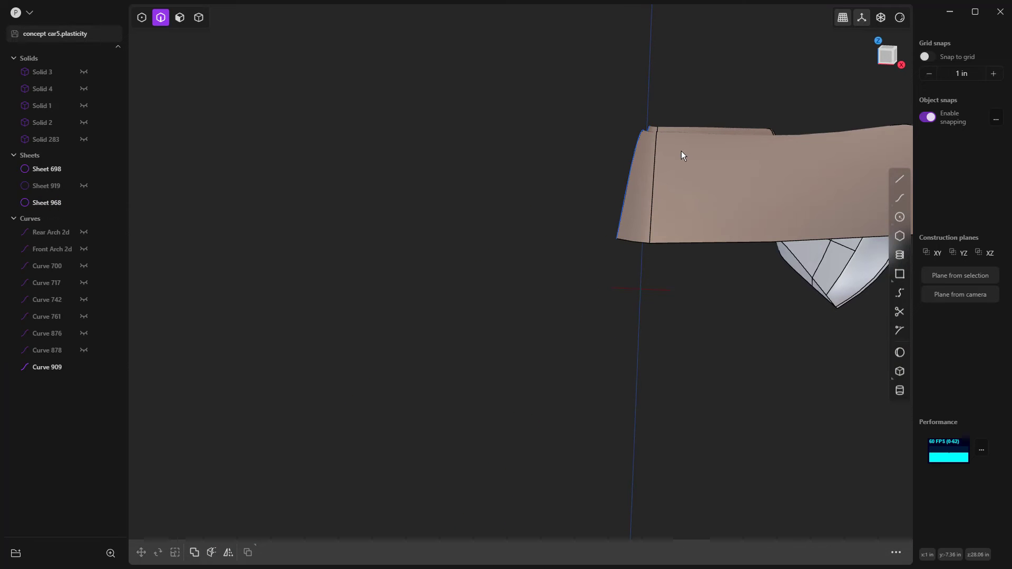
Join the lofted G1 strip to the body half.
left_click(680, 153)
left_click(646, 163, "shift")
key("j")
Delete the centreline guide curve and the hidden leftover sheet.
left_click(610, 175)
left_click(630, 169)
key("Delete")
scroll(628, 144, "down", 3)
left_click(57, 186)
key("Delete")
Mirror the body half along X across the centre plane to create the opposite half.
left_click(683, 154)
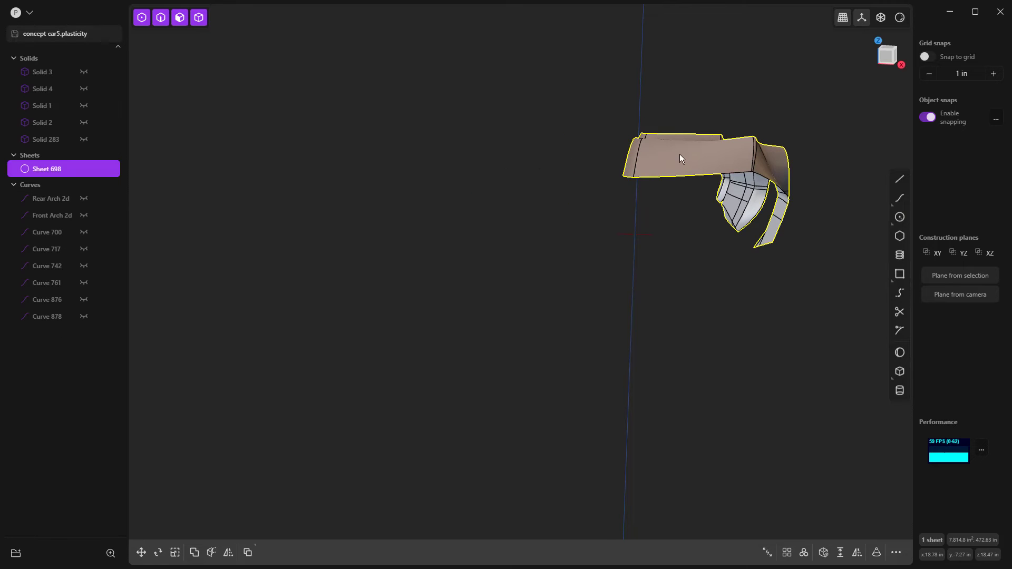
left_click(228, 552)
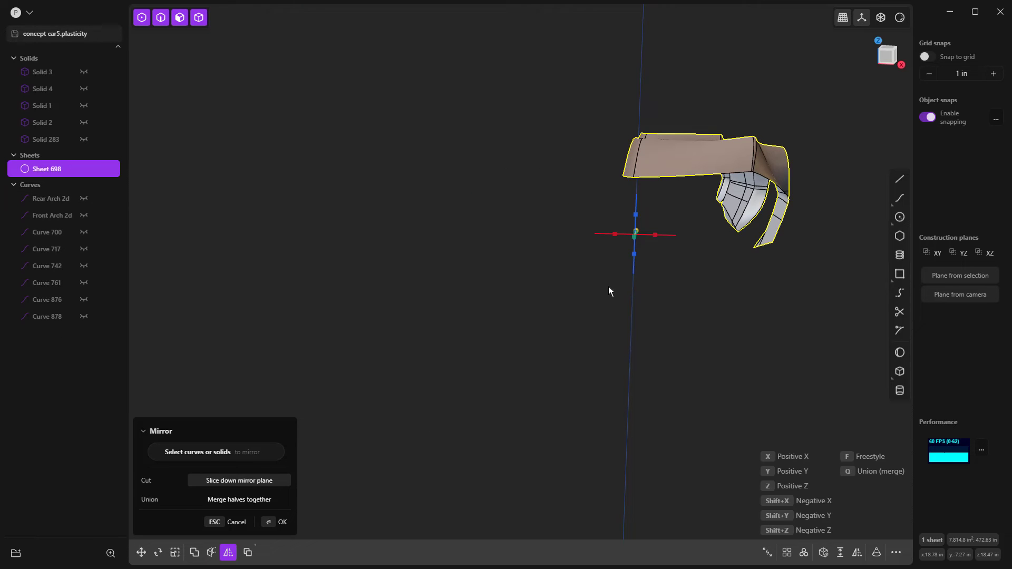
left_click(617, 234)
right_click(674, 312)
left_click(678, 310)
Finish the mirrored copy and join the two body halves into one sheet.
left_click(660, 151)
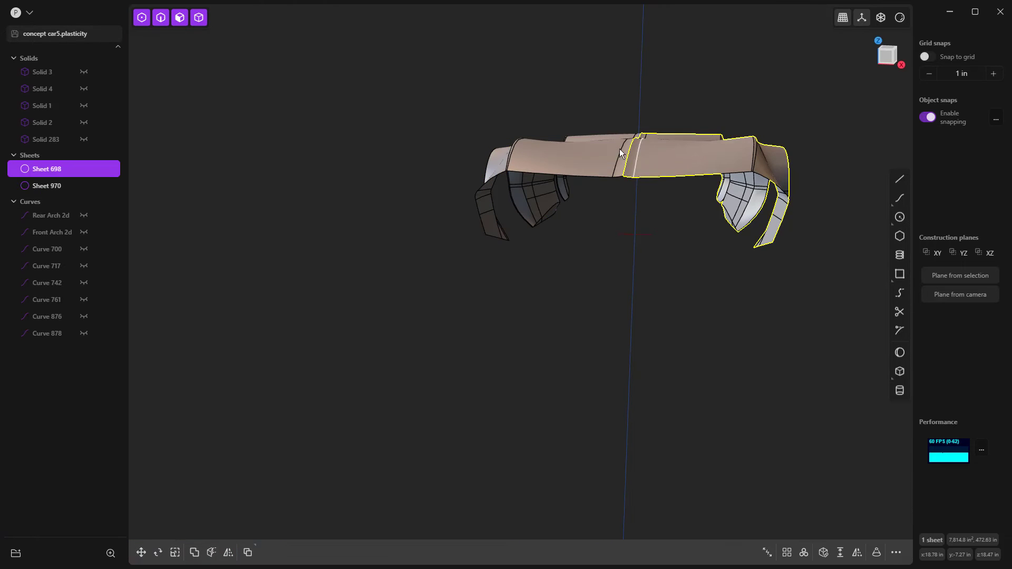
left_click(607, 152)
key("j")
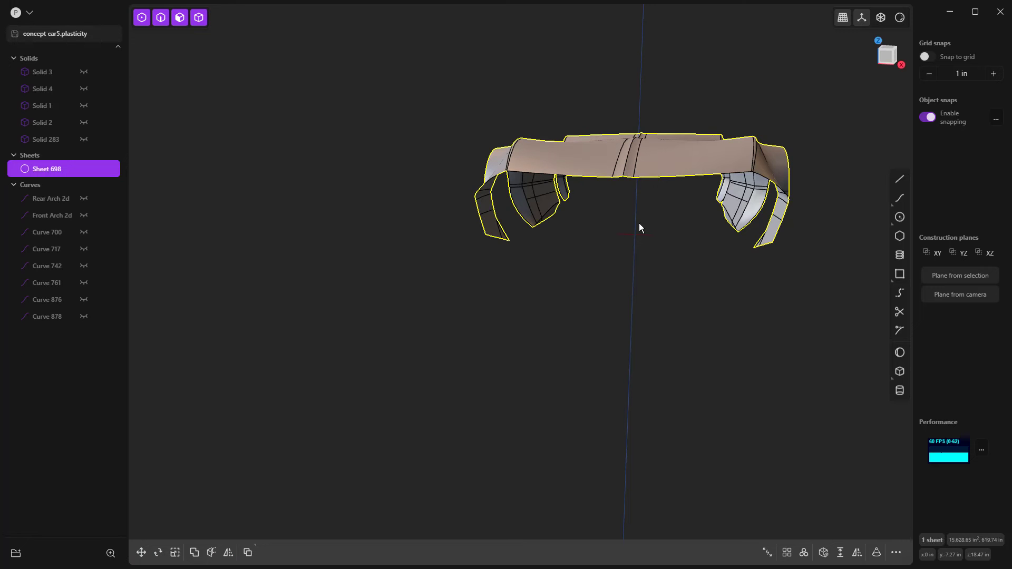
left_click(639, 223)
Fillet the centreline edge of the joined body with a G2 shape at a distance of about 1.985 in.
scroll(627, 163, "up", 3)
scroll(627, 156, "up", 3)
left_click(625, 148)
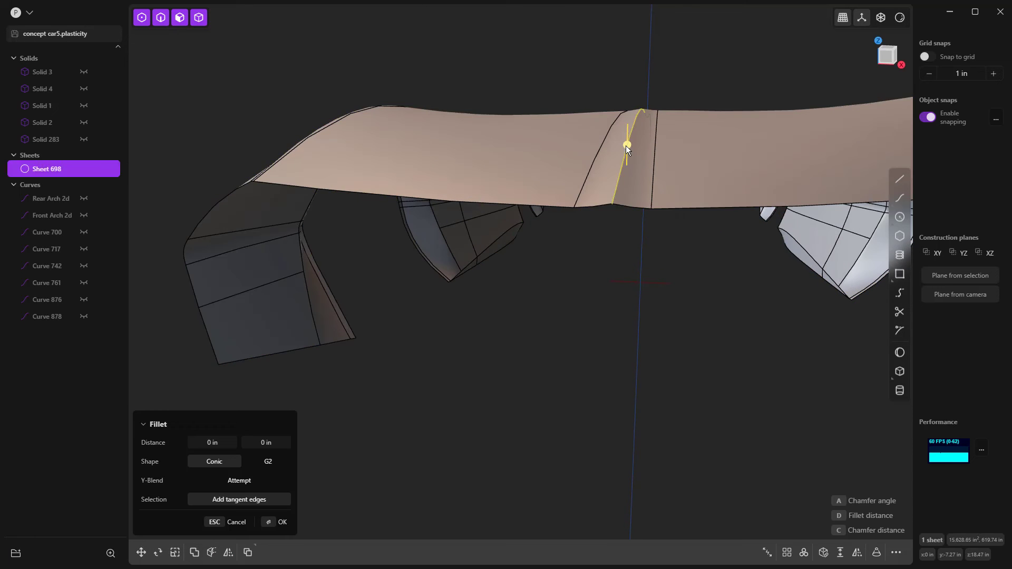
left_click(625, 145)
key("f")
scroll(627, 144, "up", 5)
left_click_drag(623, 167, 647, 84)
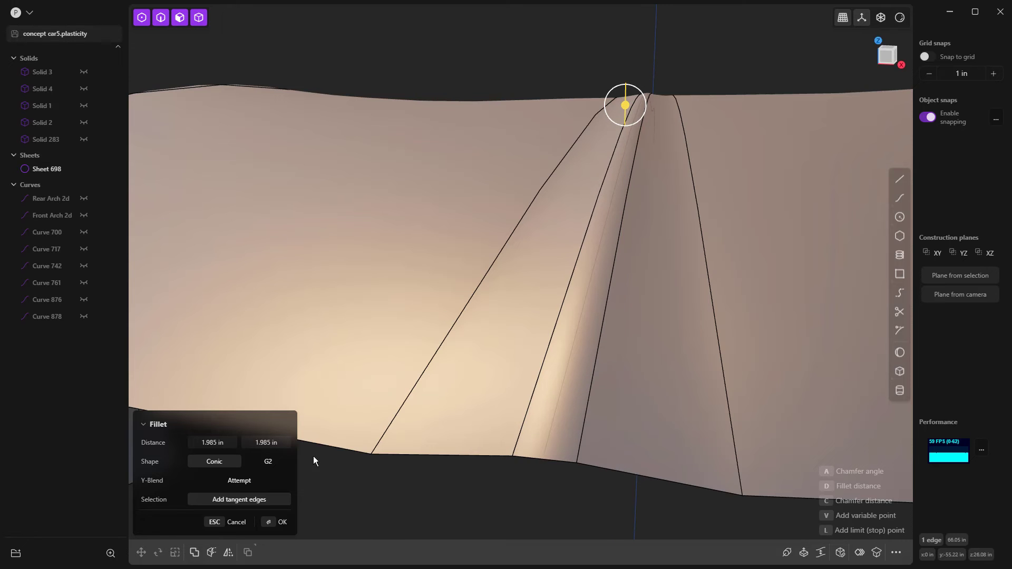
left_click(272, 465)
scroll(591, 302, "down", 8)
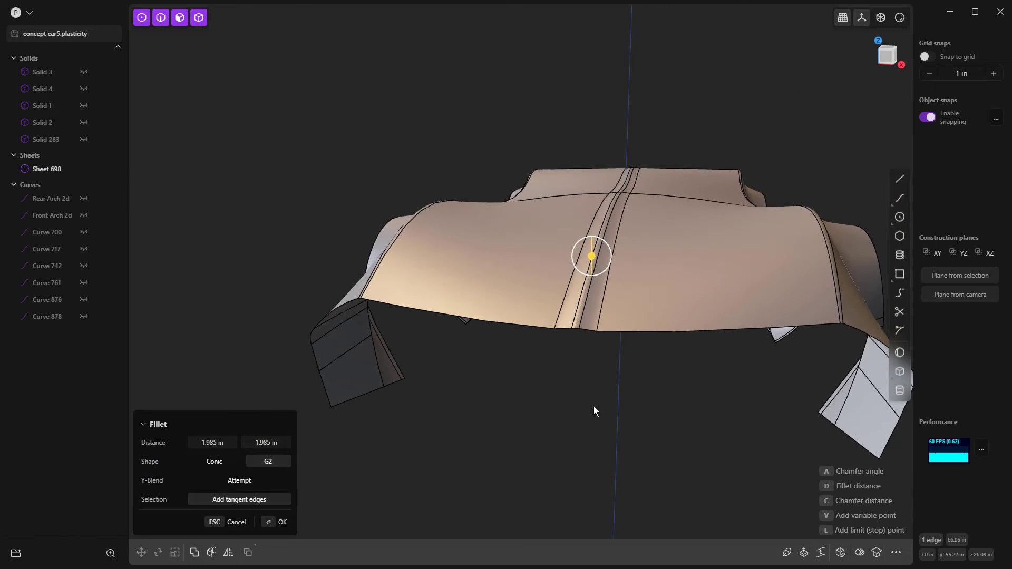
key("Return")
Hide the edges and apply the glossy red shading to examine the filleted centreline ridge and body reflections.
left_click(900, 17)
left_click(848, 133)
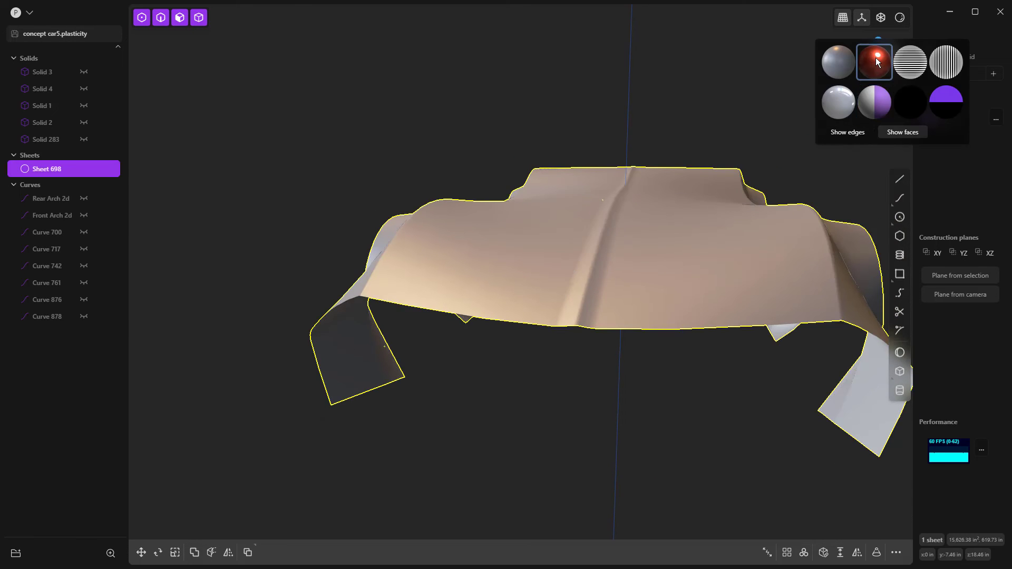
left_click(874, 66)
left_click(702, 338)
middle_click_drag(702, 338, 523, 348)
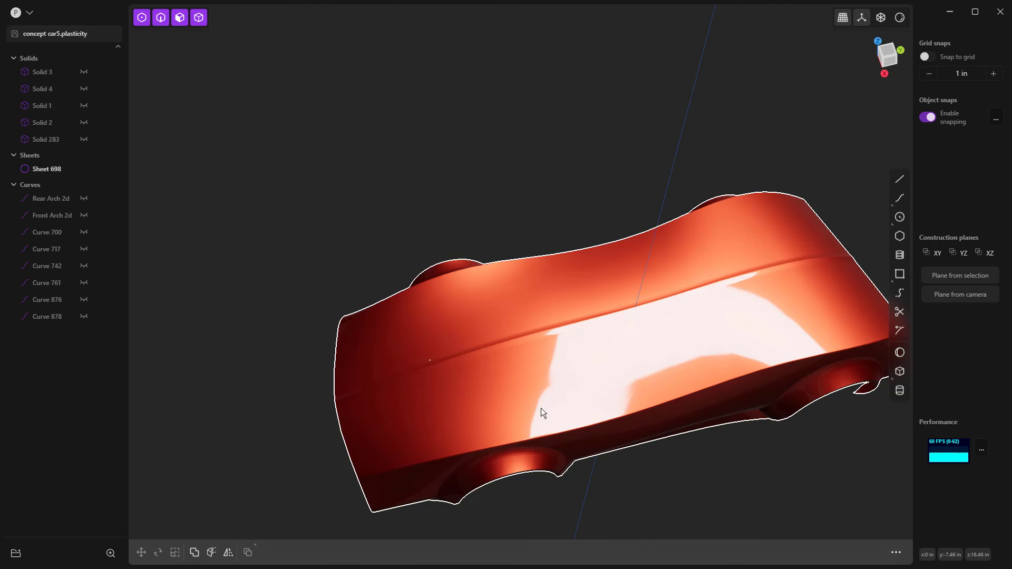
middle_click_drag(567, 378, 651, 314)
scroll(647, 193, "up", 5)
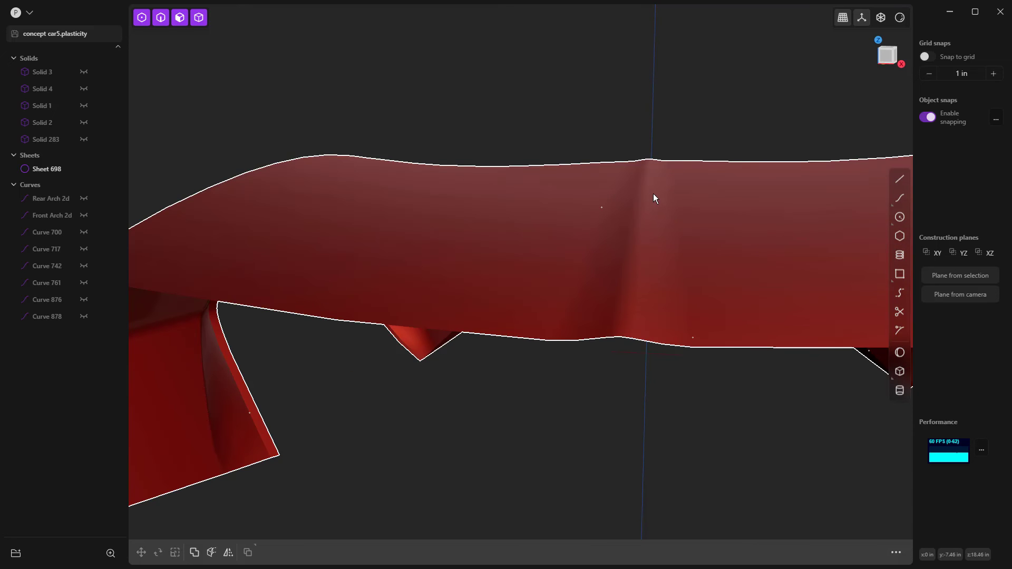
scroll(654, 193, "down", 8)
middle_click_drag(730, 309, 712, 335)
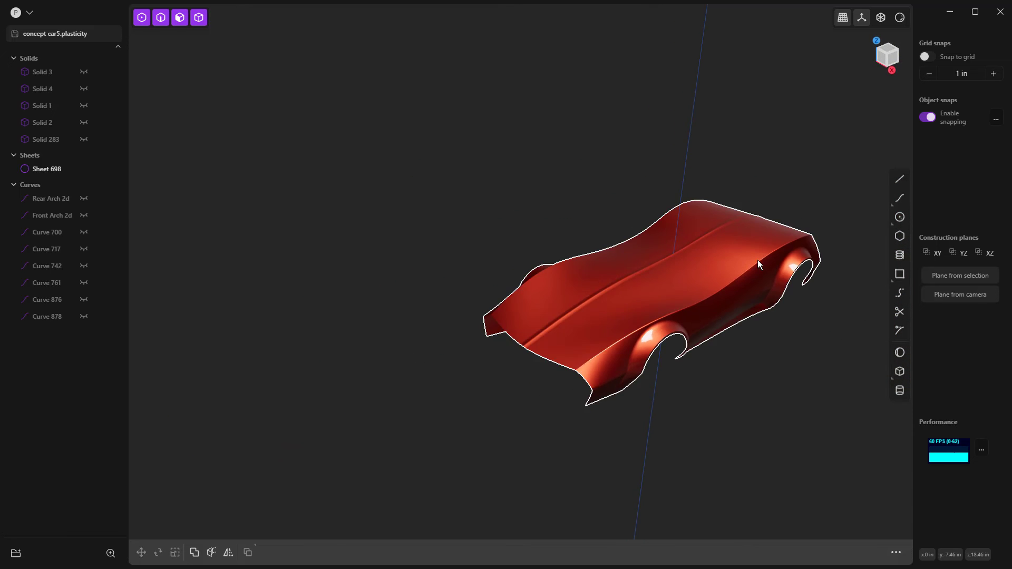
Switch to the split grey-and-purple shading and examine the body surfaces from the front and side.
left_click(900, 18)
left_click(873, 103)
mouse_move(619, 204)
middle_mouse_down()
mouse_move(723, 323)
mouse_move(723, 380)
mouse_move(725, 286)
mouse_move(769, 259)
middle_mouse_up()
scroll(695, 237, "up", 3)
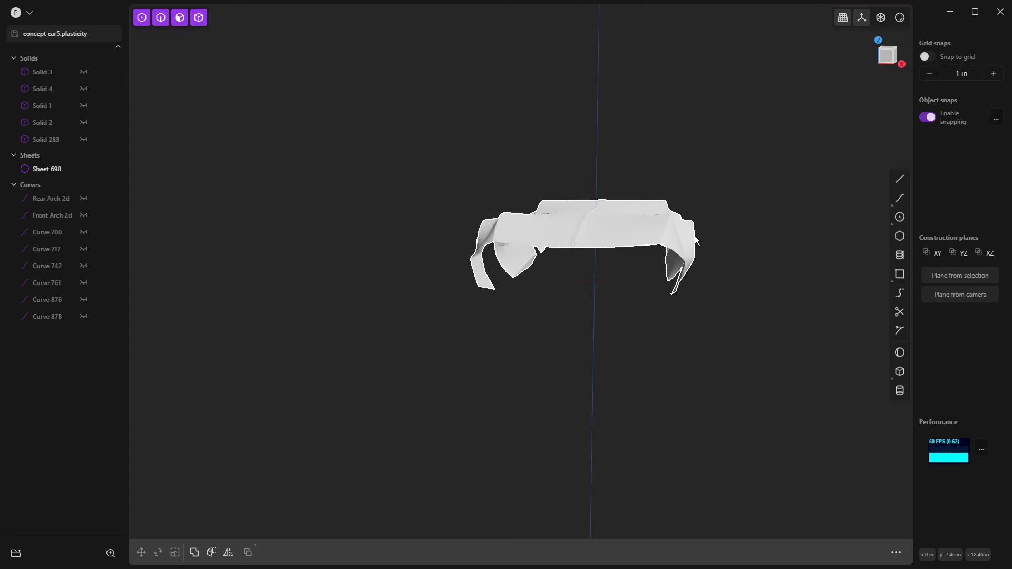
scroll(694, 240, "up", 2)
scroll(694, 240, "down", 2)
middle_click_drag(694, 237, 643, 263)
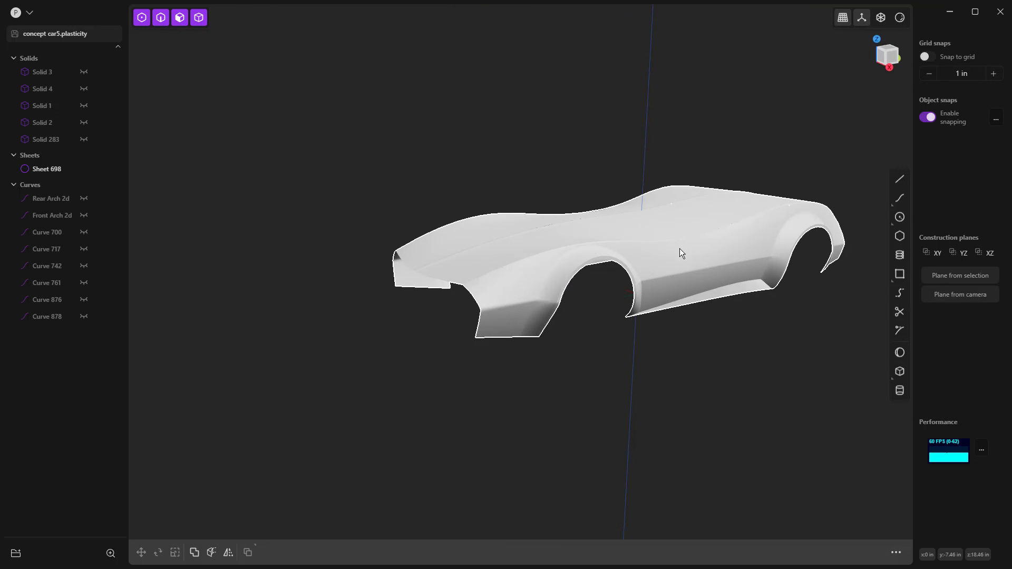
mouse_move(693, 263)
middle_mouse_down()
mouse_move(548, 273)
mouse_move(676, 269)
middle_mouse_up()
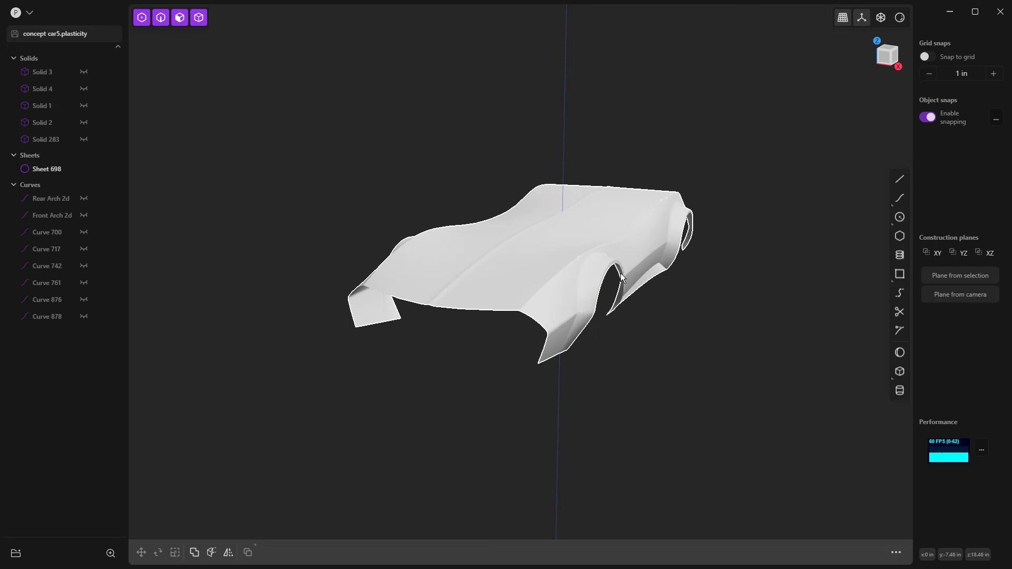
middle_click_drag(589, 274, 761, 259)
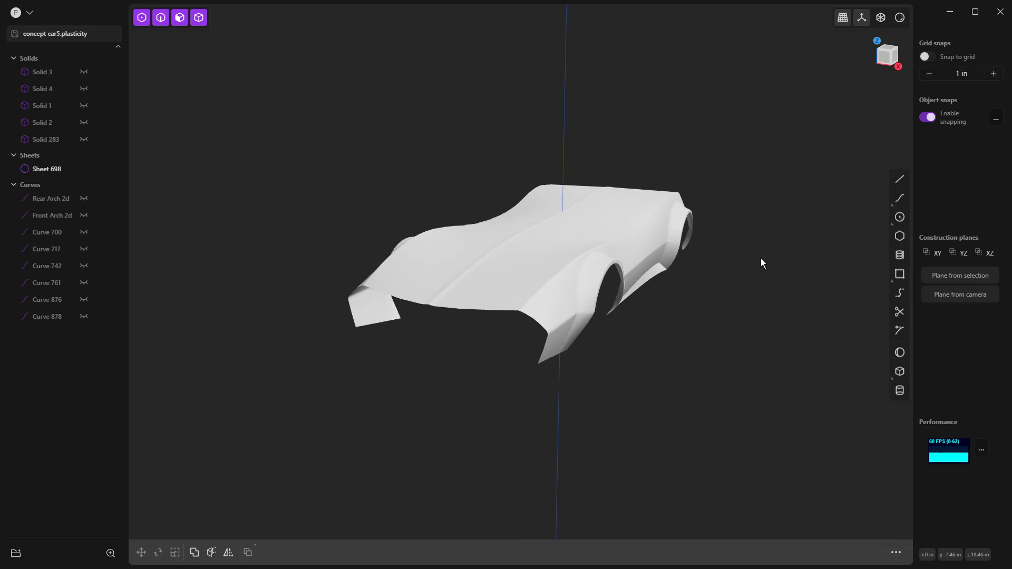
middle_click_drag(700, 292, 658, 335)
Set the shading back to glossy red and view the body from the front three-quarter angle.
left_click(899, 18)
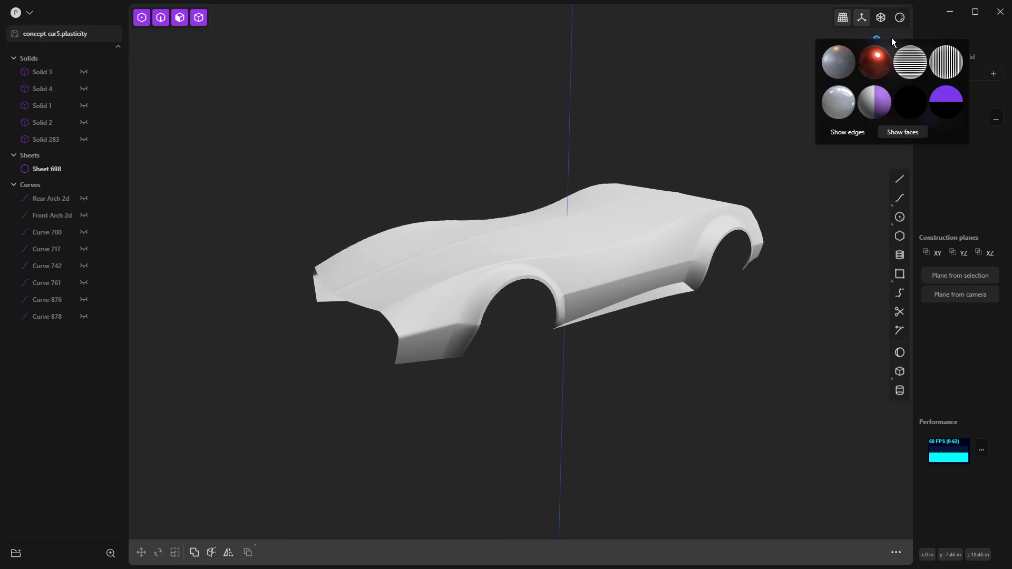
left_click(871, 54)
mouse_move(703, 295)
middle_mouse_down()
mouse_move(698, 332)
mouse_move(698, 306)
middle_mouse_up()
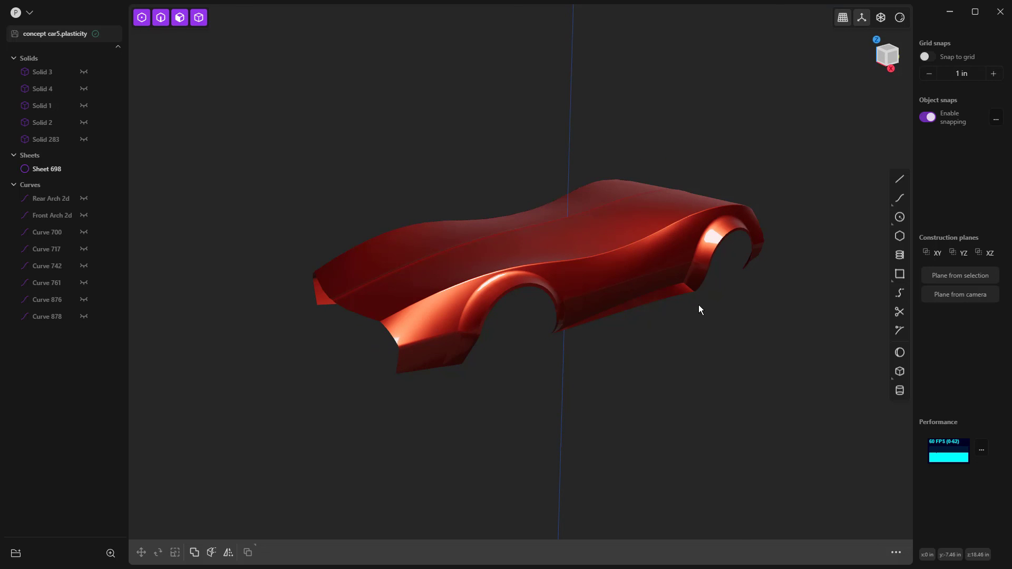